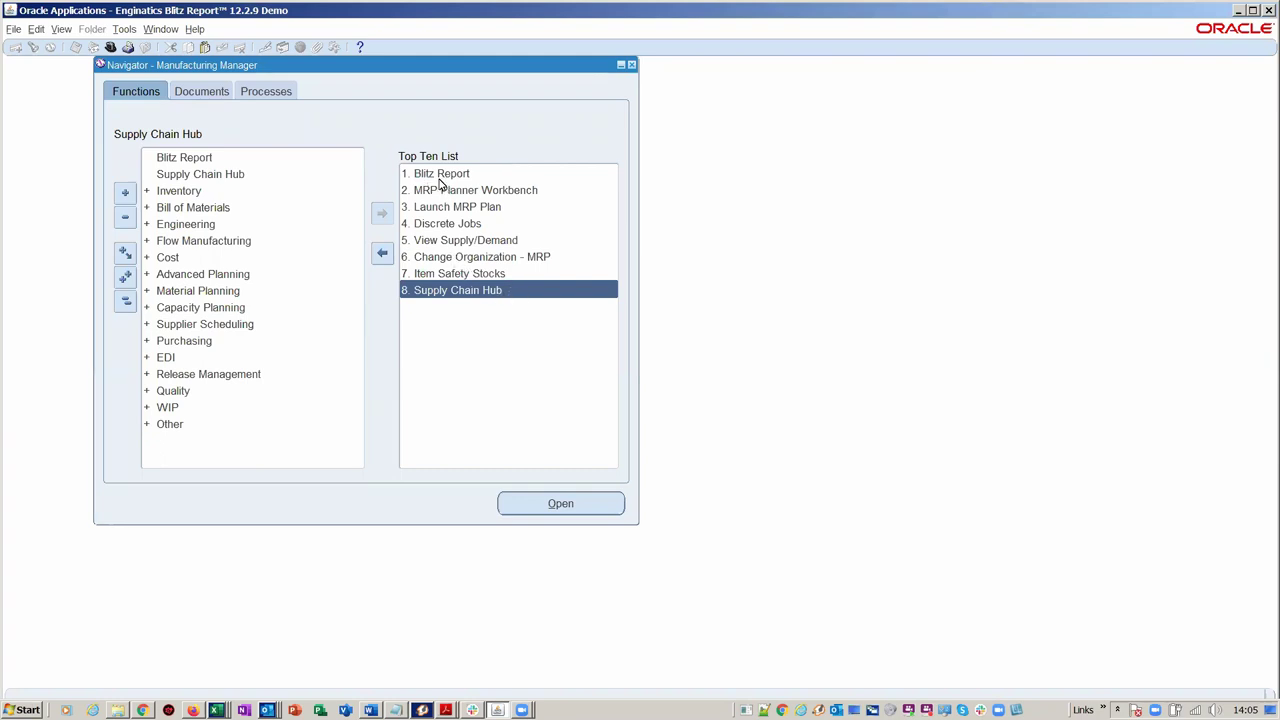
# Open the Supply Chain Hub and set the Make or Buy search criterion to Make
pyautogui.doubleClick(487, 289)
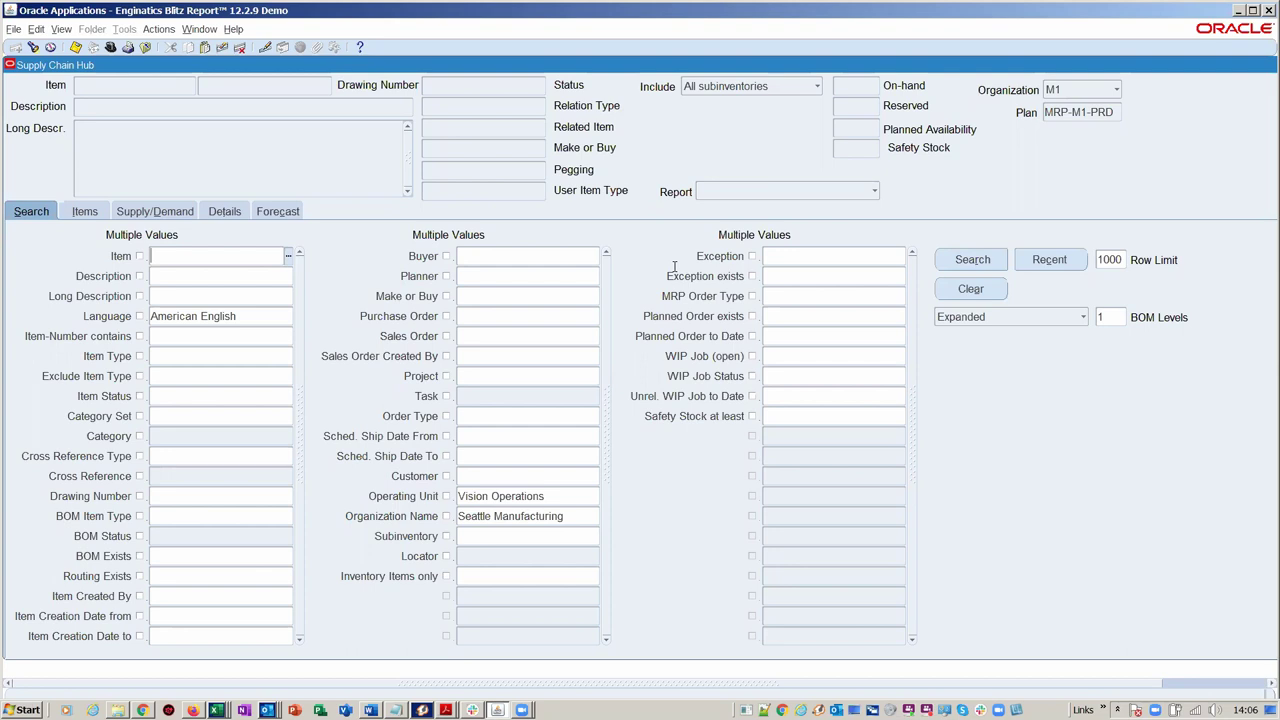
pyautogui.click(518, 296)
pyautogui.write('make')
# Allow multiple Exception values and add Orders to be cancelled and Orders with compression days as search criteria
pyautogui.click(752, 257)
pyautogui.click(799, 257)
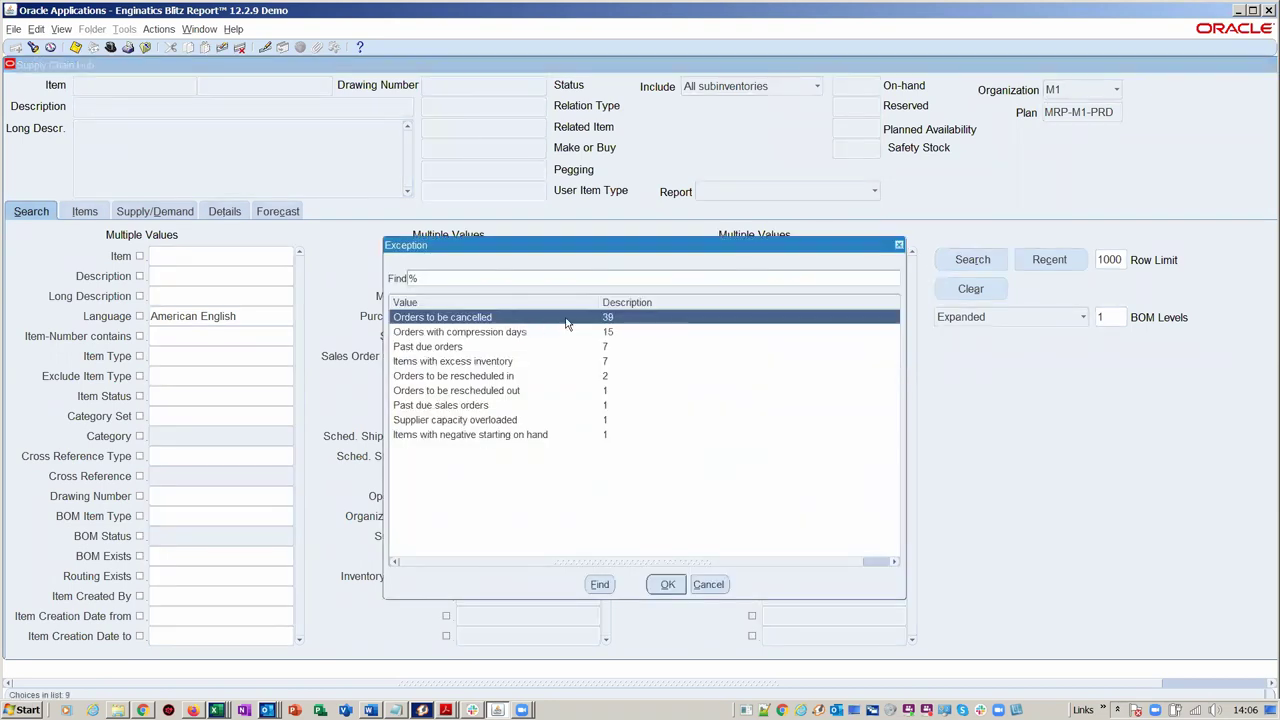
pyautogui.doubleClick(567, 318)
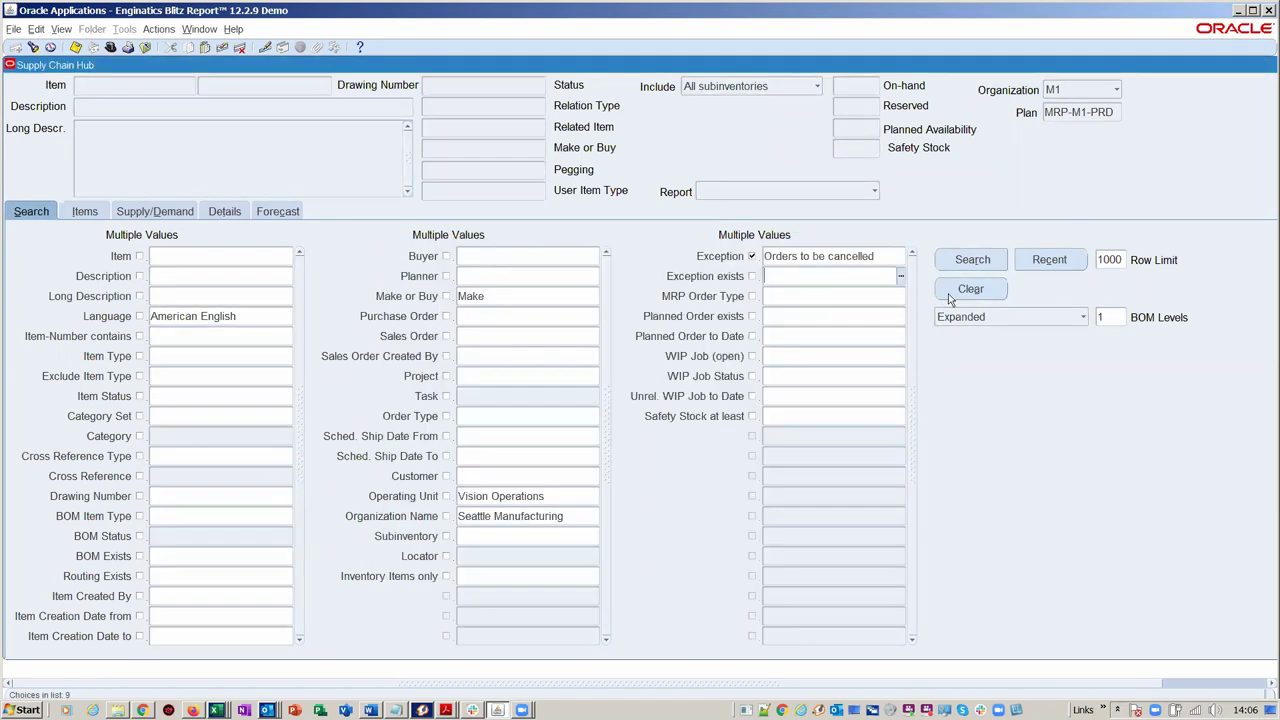
pyautogui.click(900, 256)
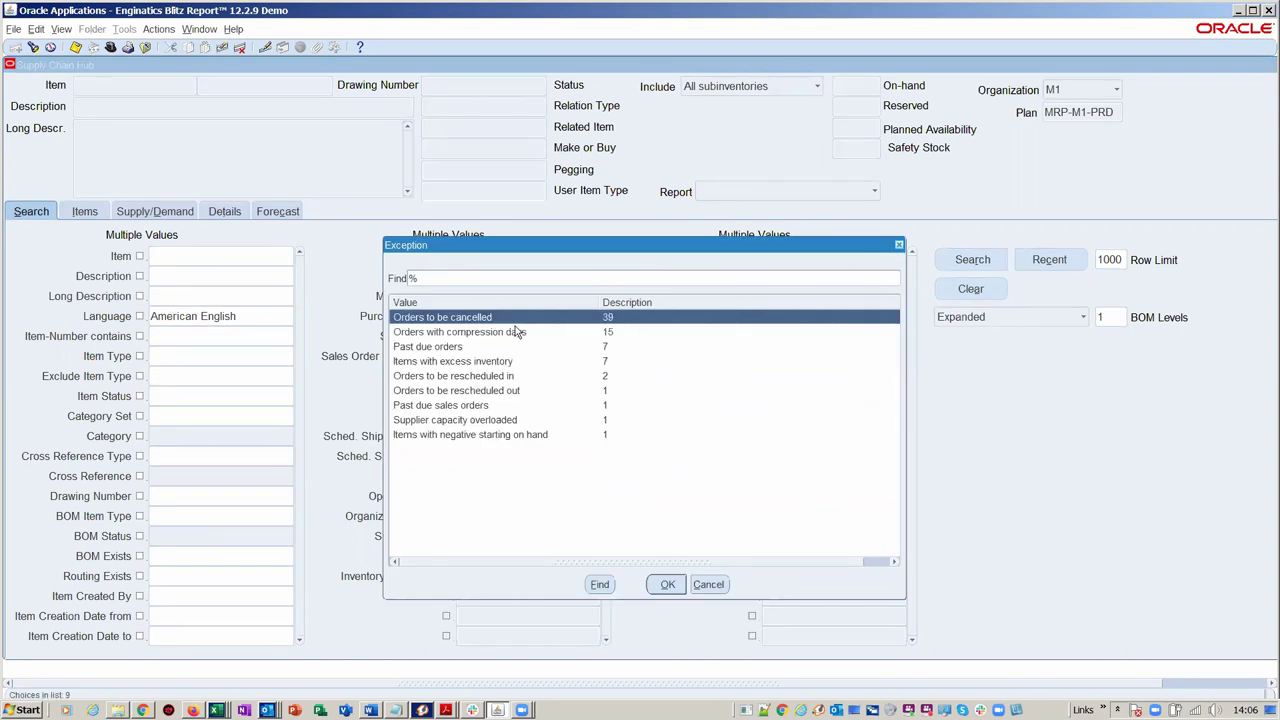
pyautogui.doubleClick(510, 333)
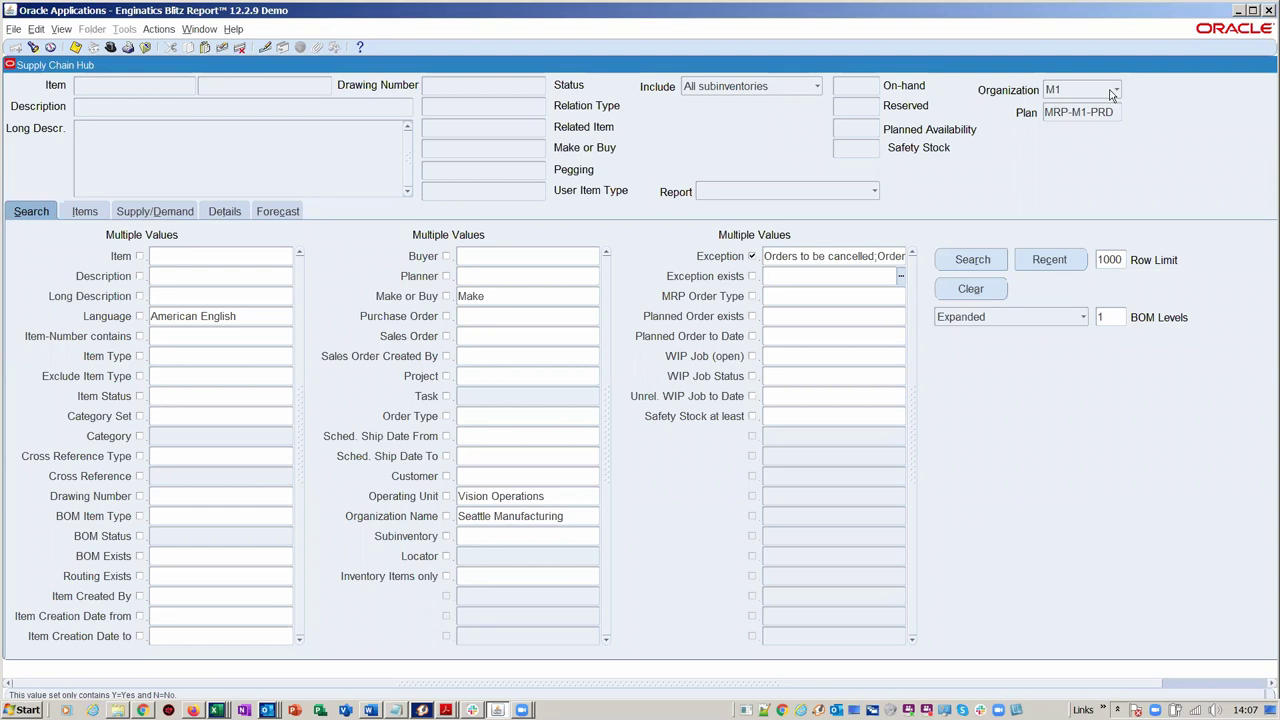
pyautogui.click(872, 187)
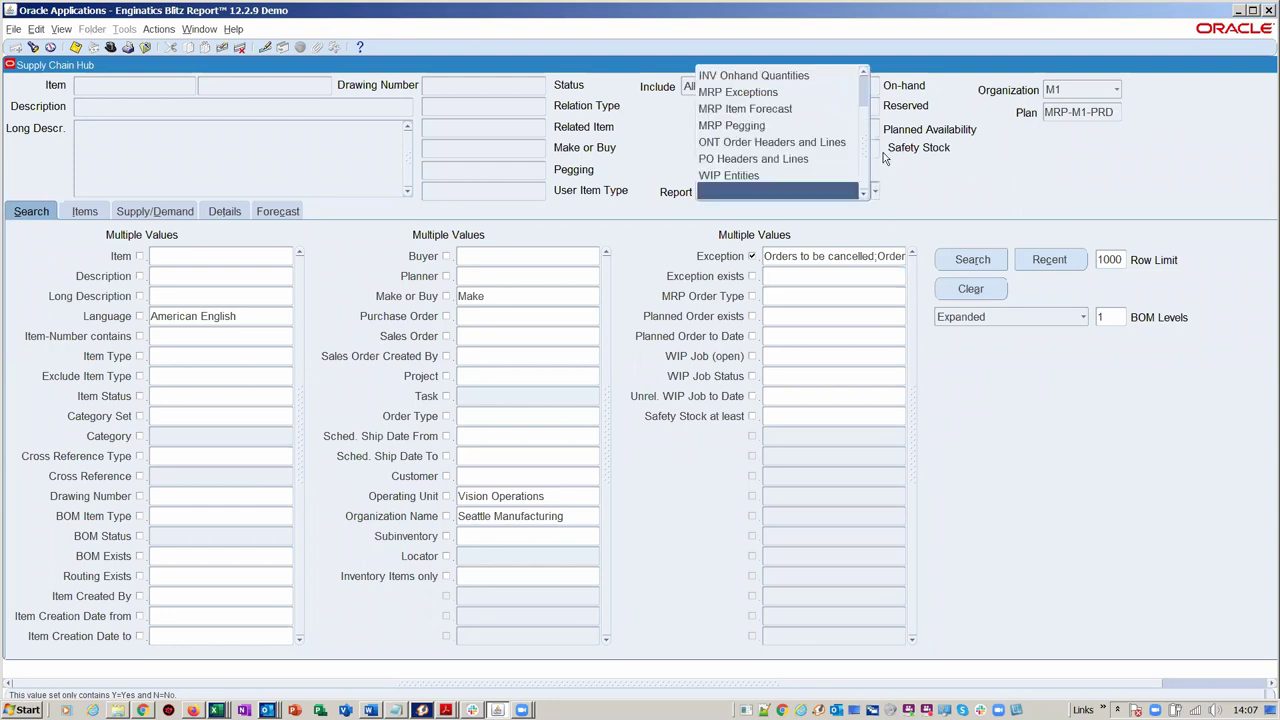
pyautogui.scroll(1, 865, 103)
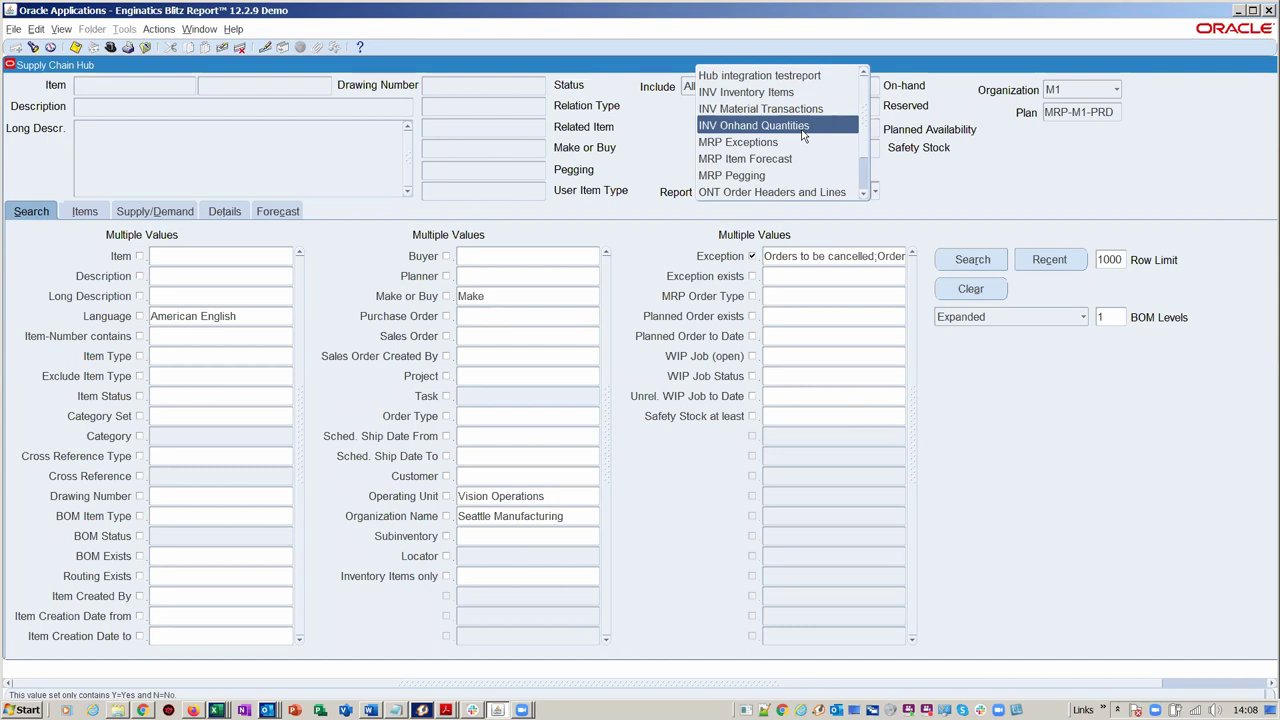
pyautogui.click(311, 380)
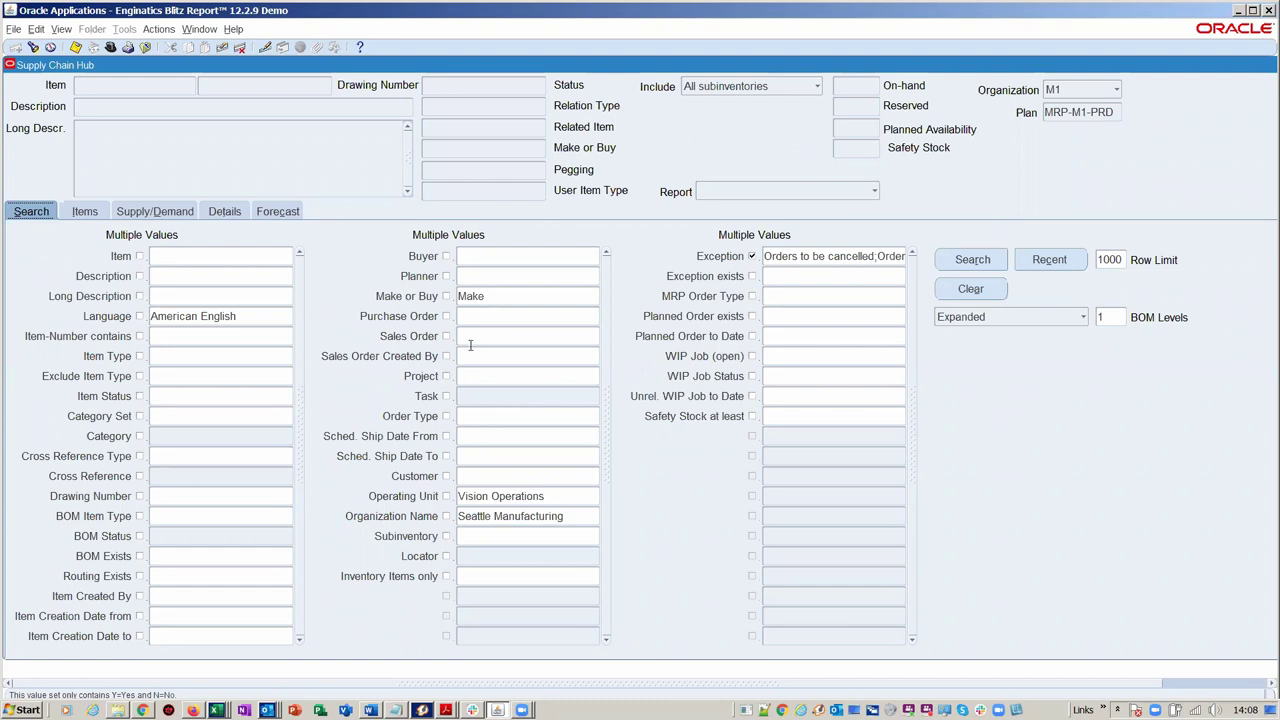
# Run the item search with the entered Make or Buy and Exception criteria
pyautogui.click(513, 293)
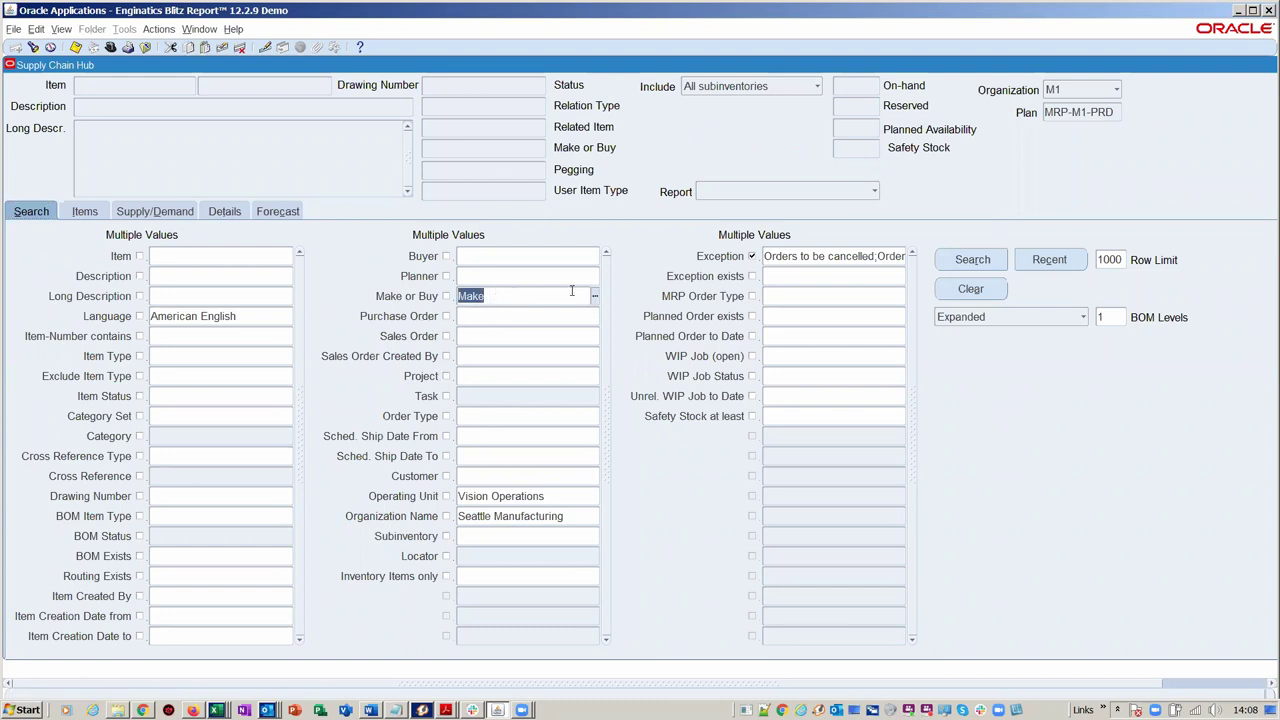
pyautogui.click(802, 256)
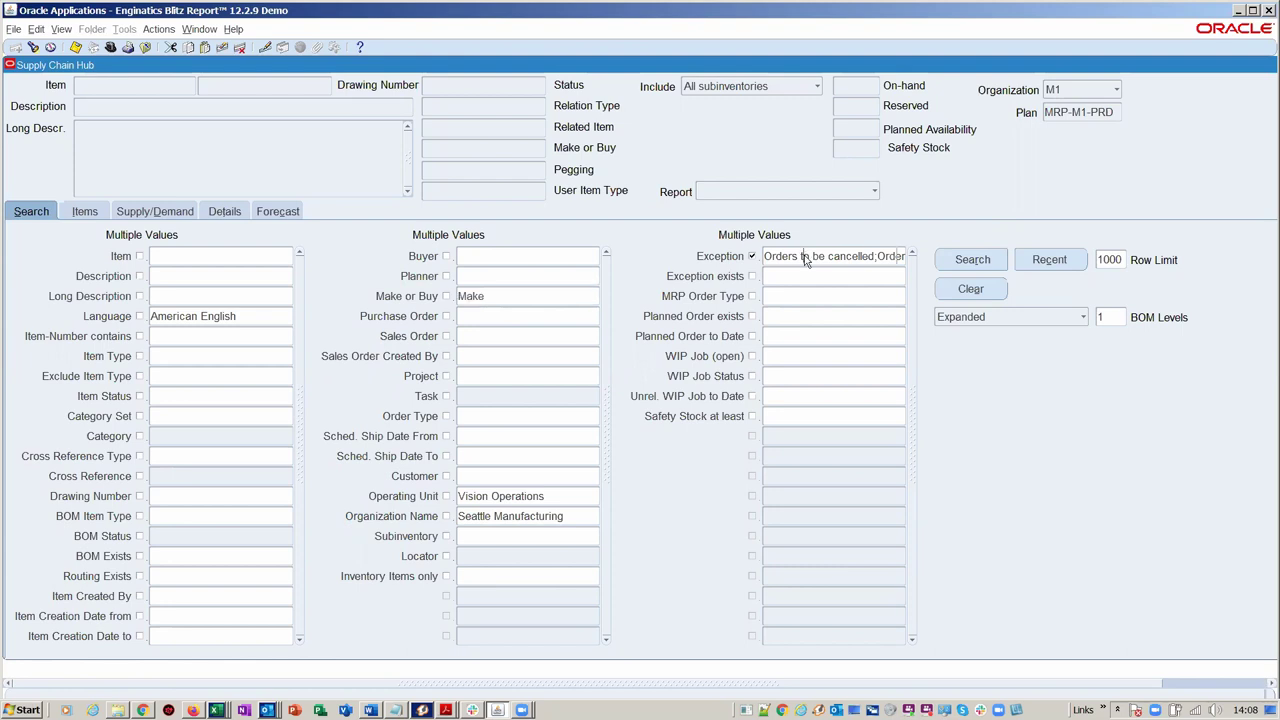
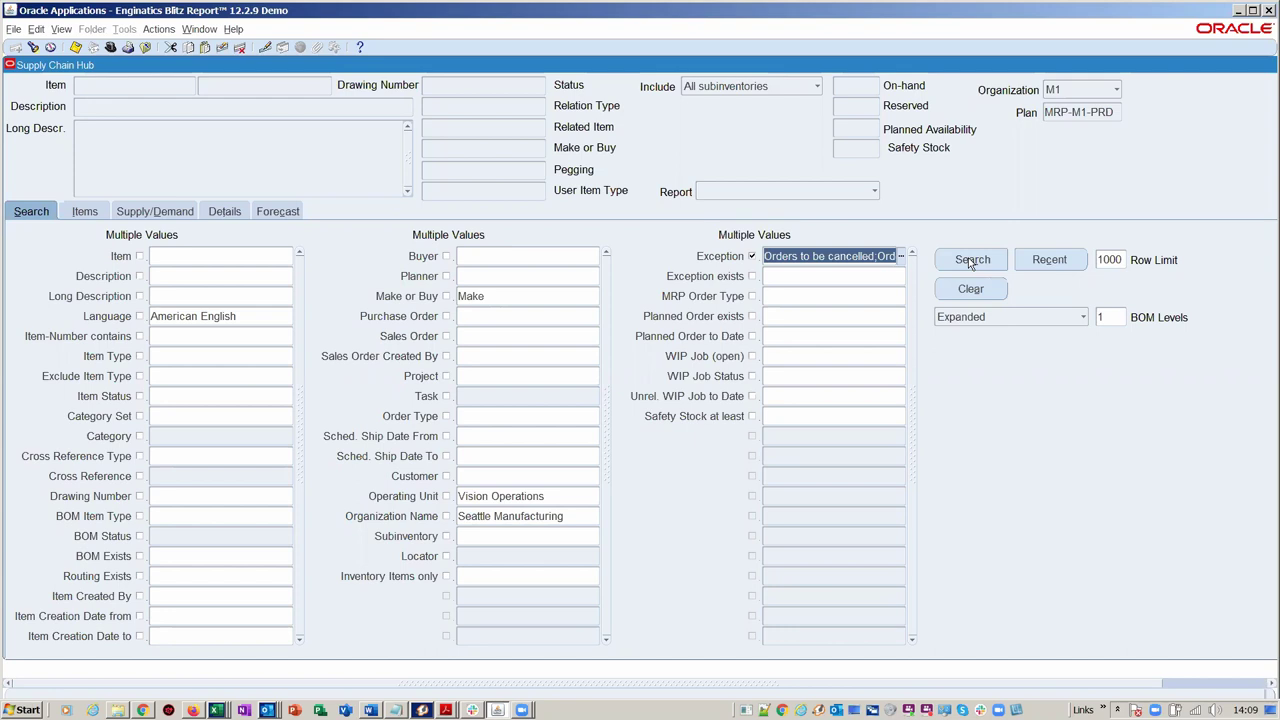
pyautogui.click(970, 261)
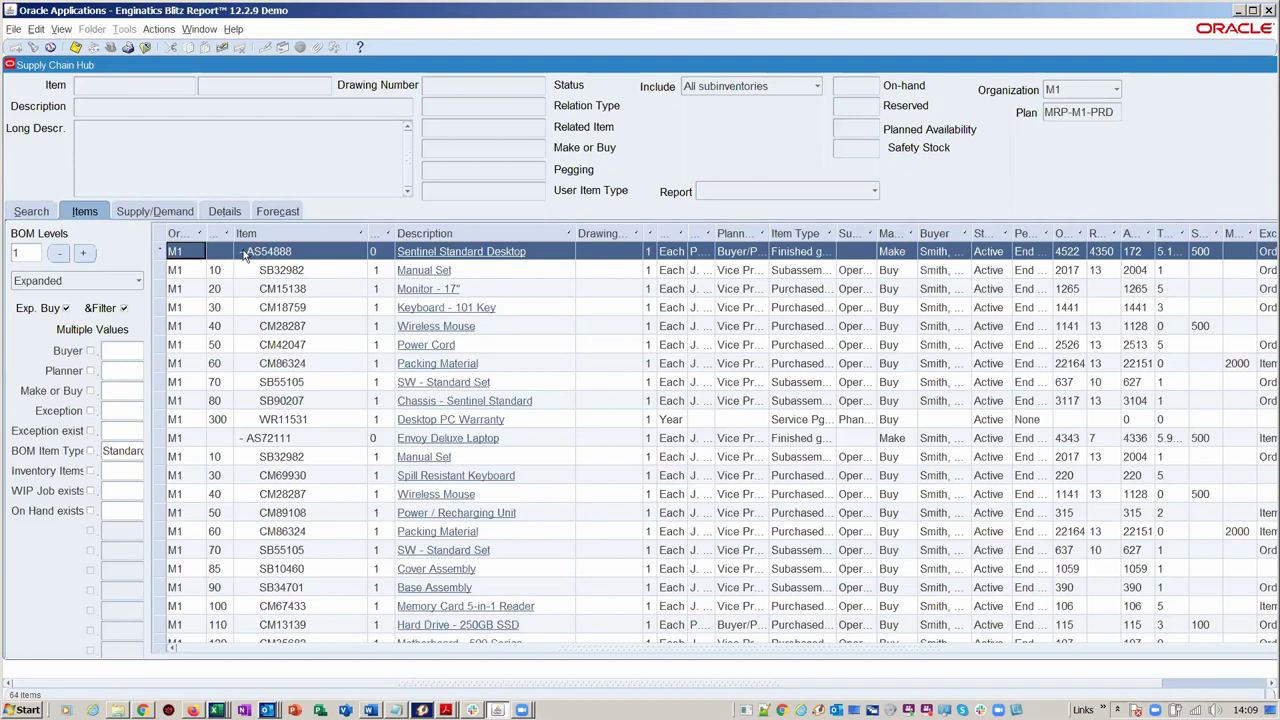
# Widen the On Hand and Available columns in the item results and bring the Exception column fully into sight
pyautogui.click(650, 648)
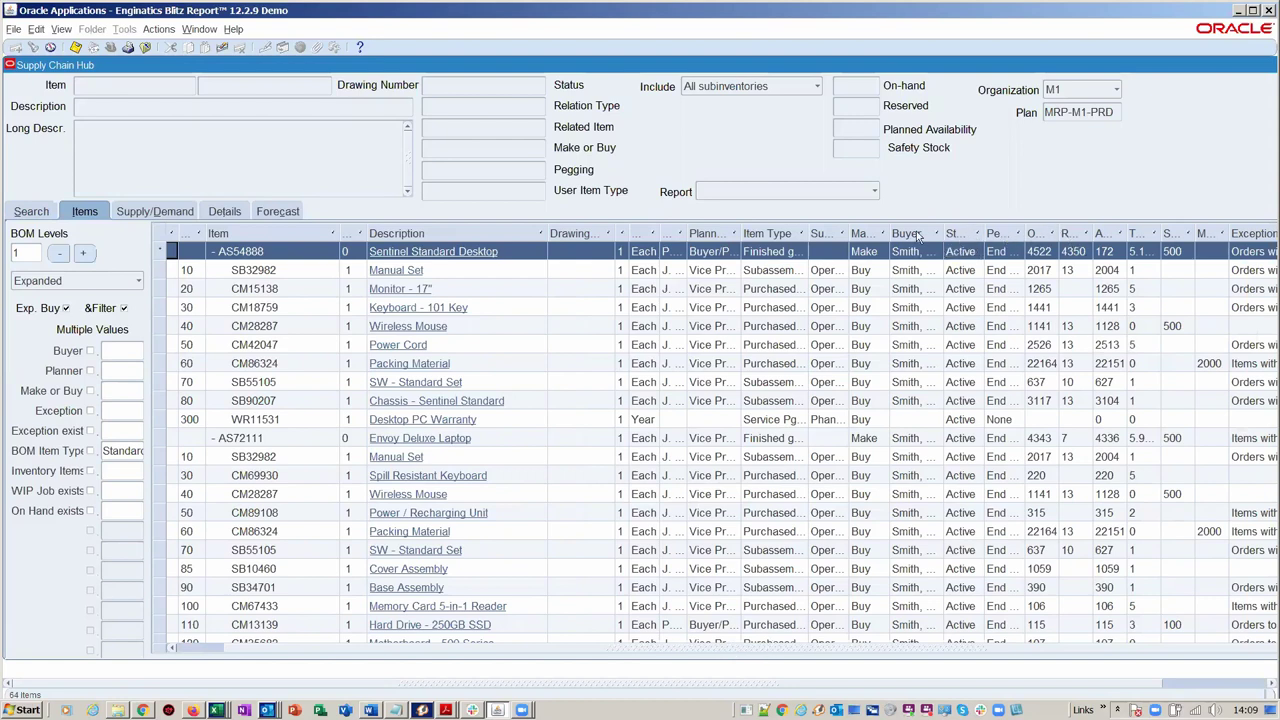
pyautogui.moveTo(1022, 234); pyautogui.dragTo(1082, 230)
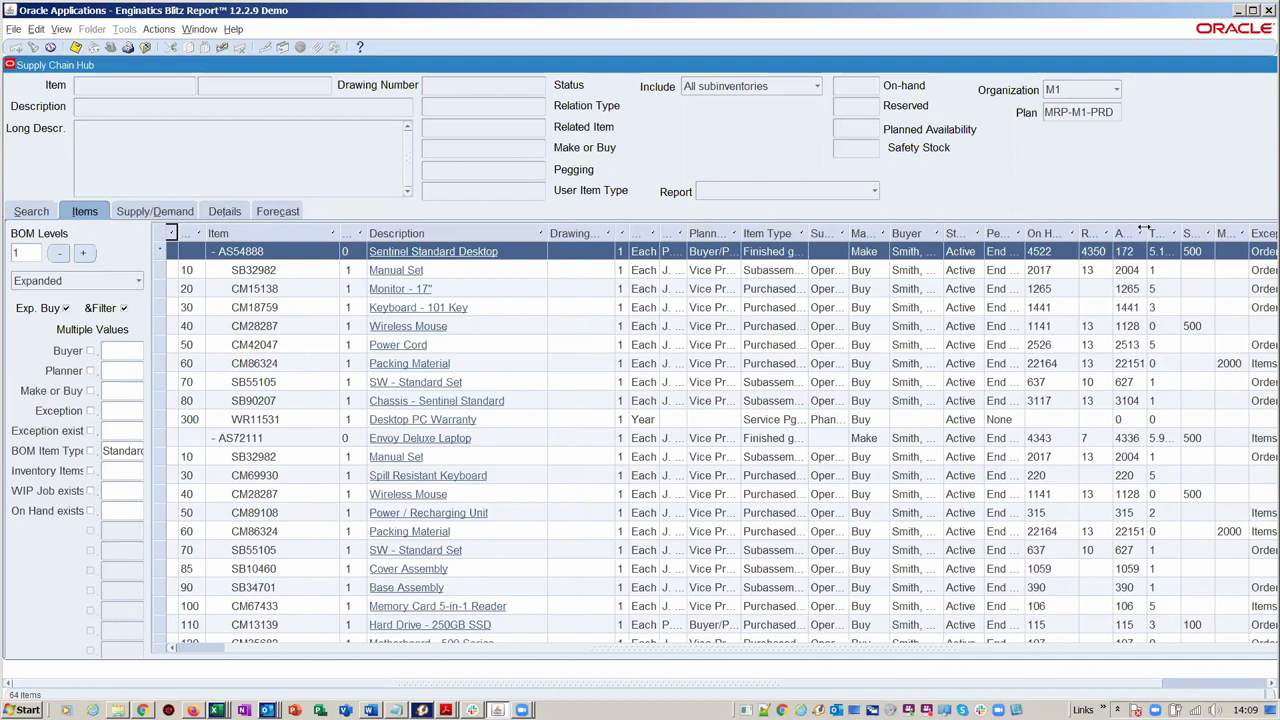
pyautogui.moveTo(1138, 231); pyautogui.dragTo(1188, 225)
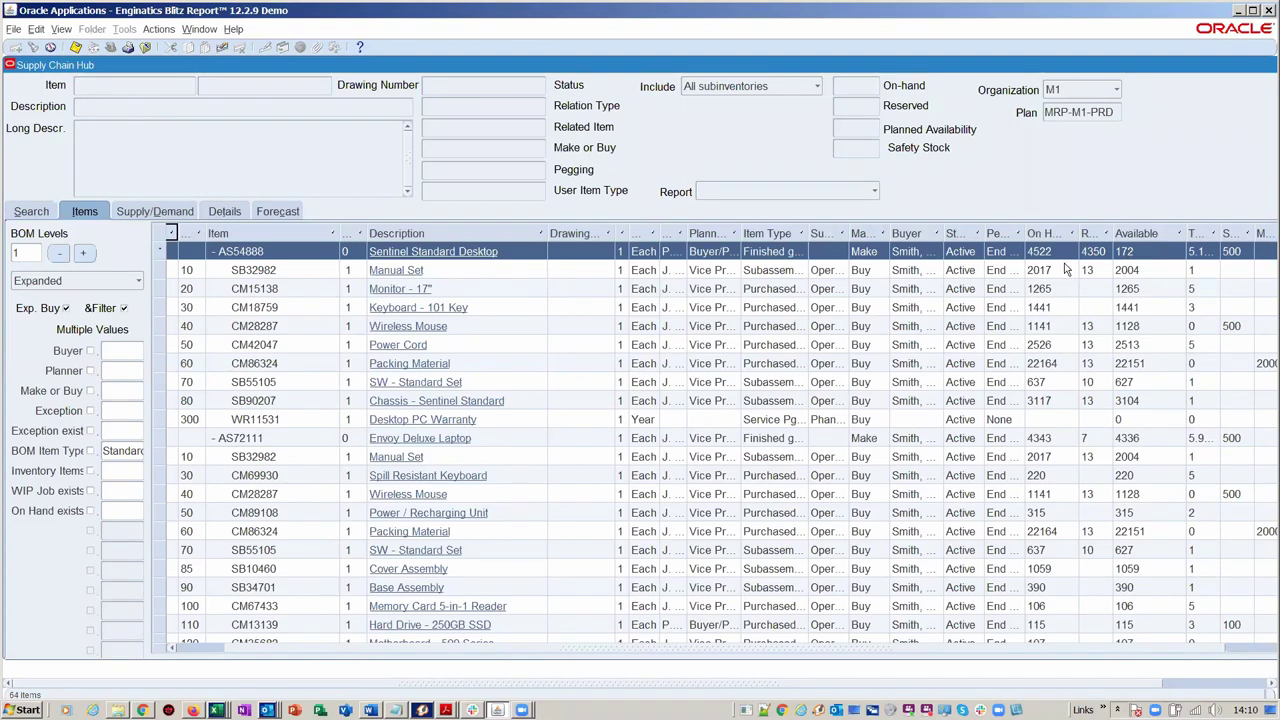
pyautogui.moveTo(1068, 650); pyautogui.dragTo(1218, 637)
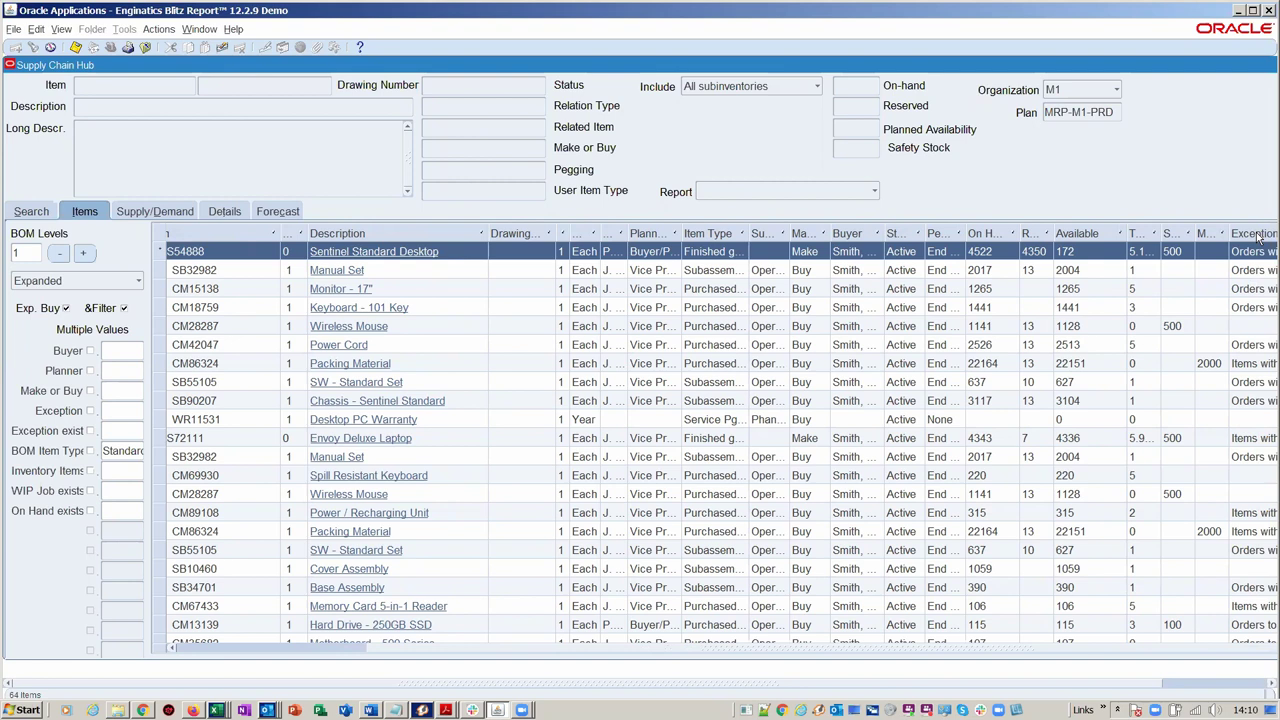
pyautogui.moveTo(1196, 686); pyautogui.dragTo(1255, 686)
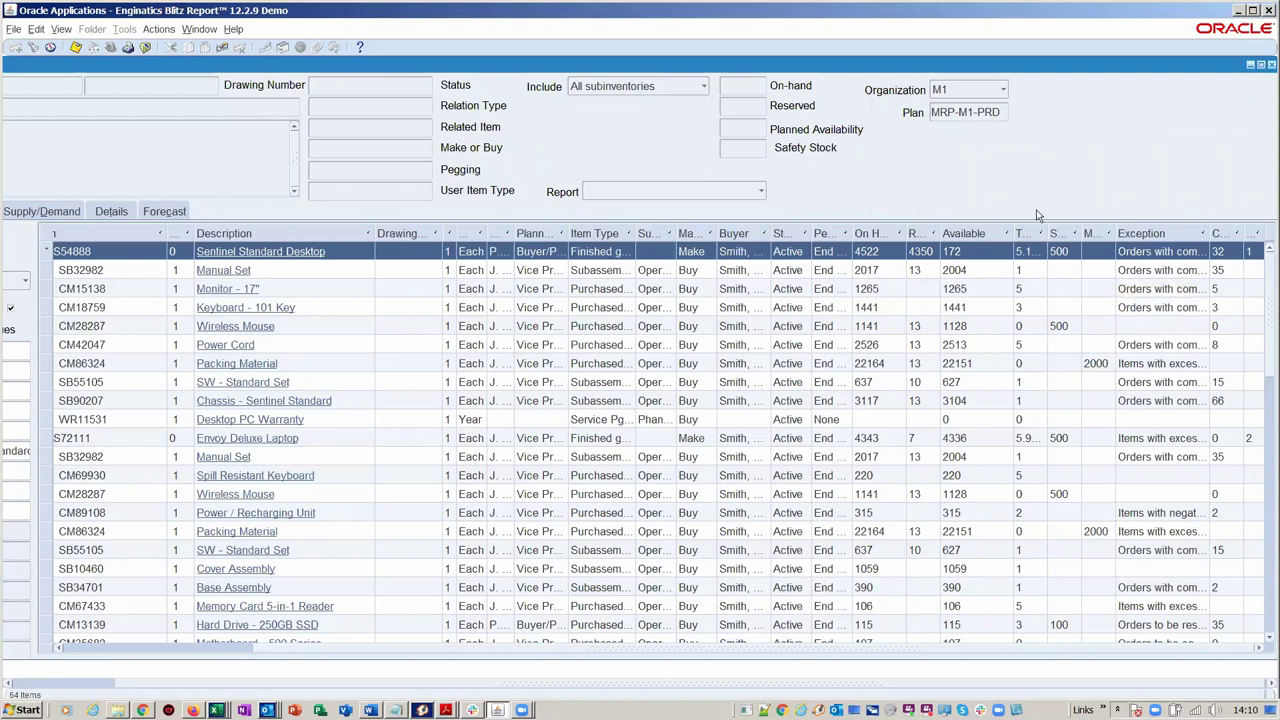
pyautogui.click(760, 192)
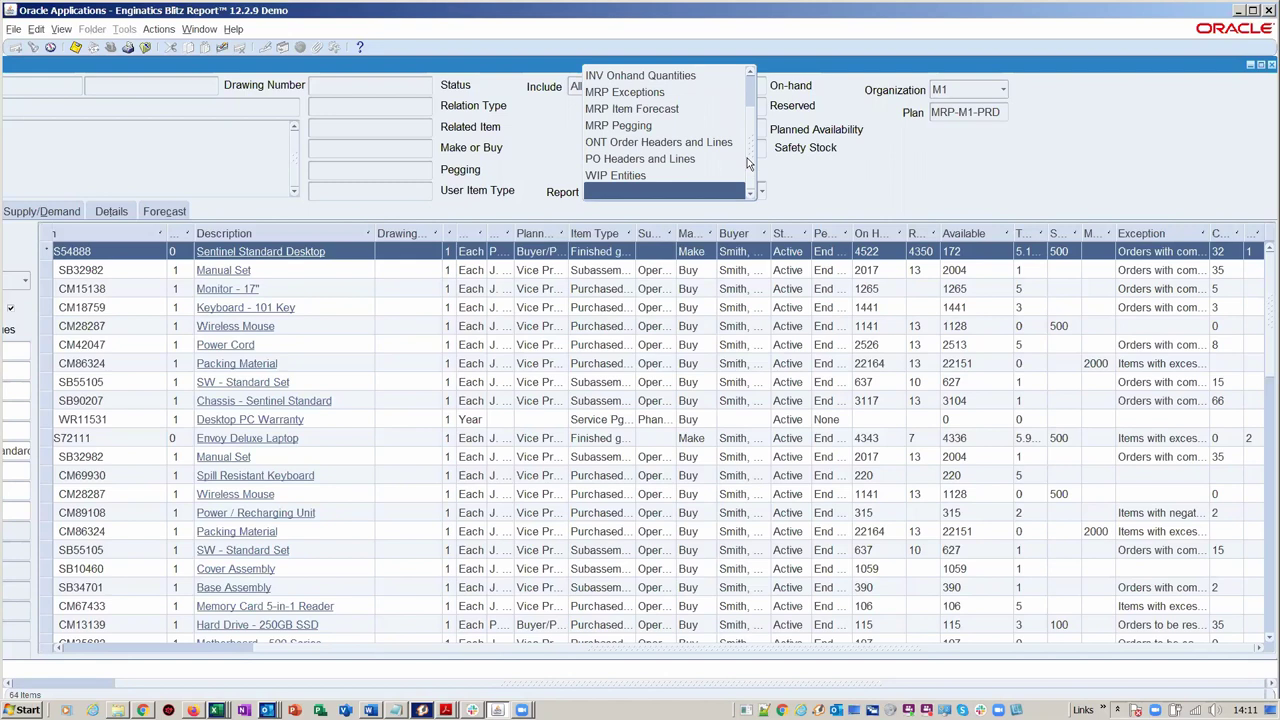
pyautogui.scroll(1, 748, 163)
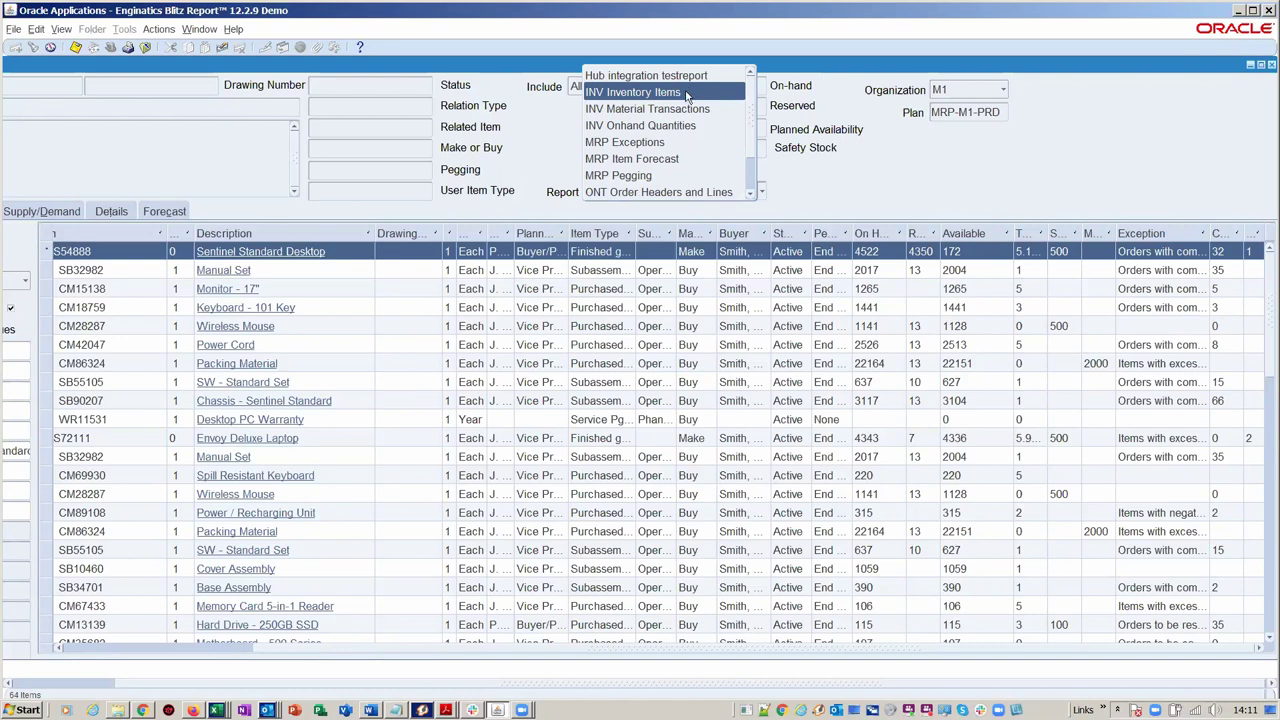
pyautogui.click(45, 291)
# Select the first three items, AS54888 through CM15138, and run the INV Inventory Items report for them
pyautogui.click(46, 256)
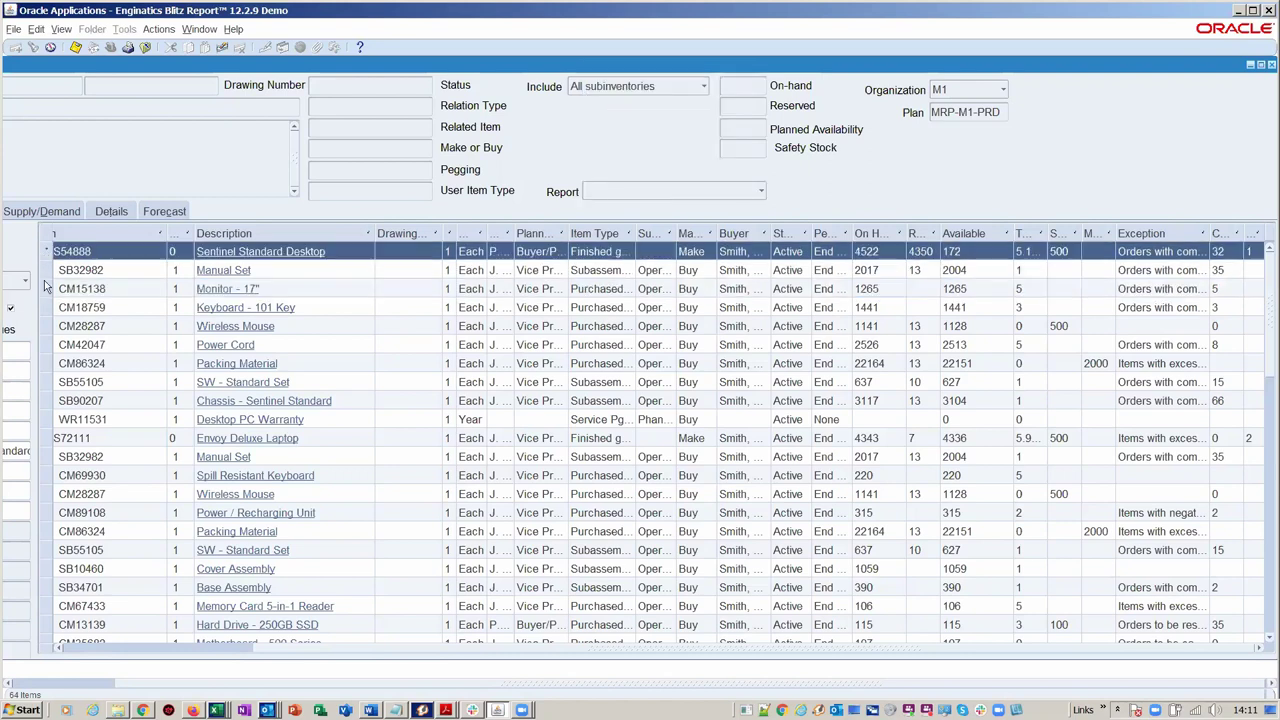
pyautogui.keyDown('shift'); pyautogui.click(46, 292); pyautogui.keyUp('shift')
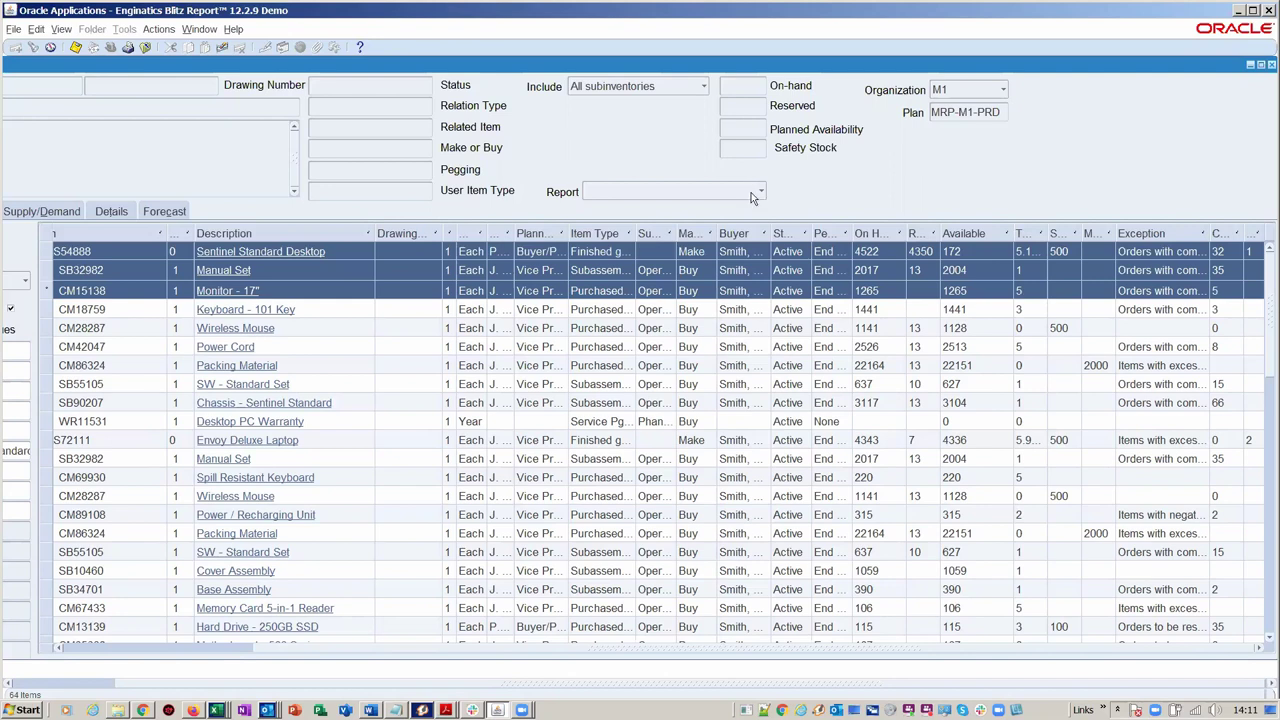
pyautogui.click(751, 192)
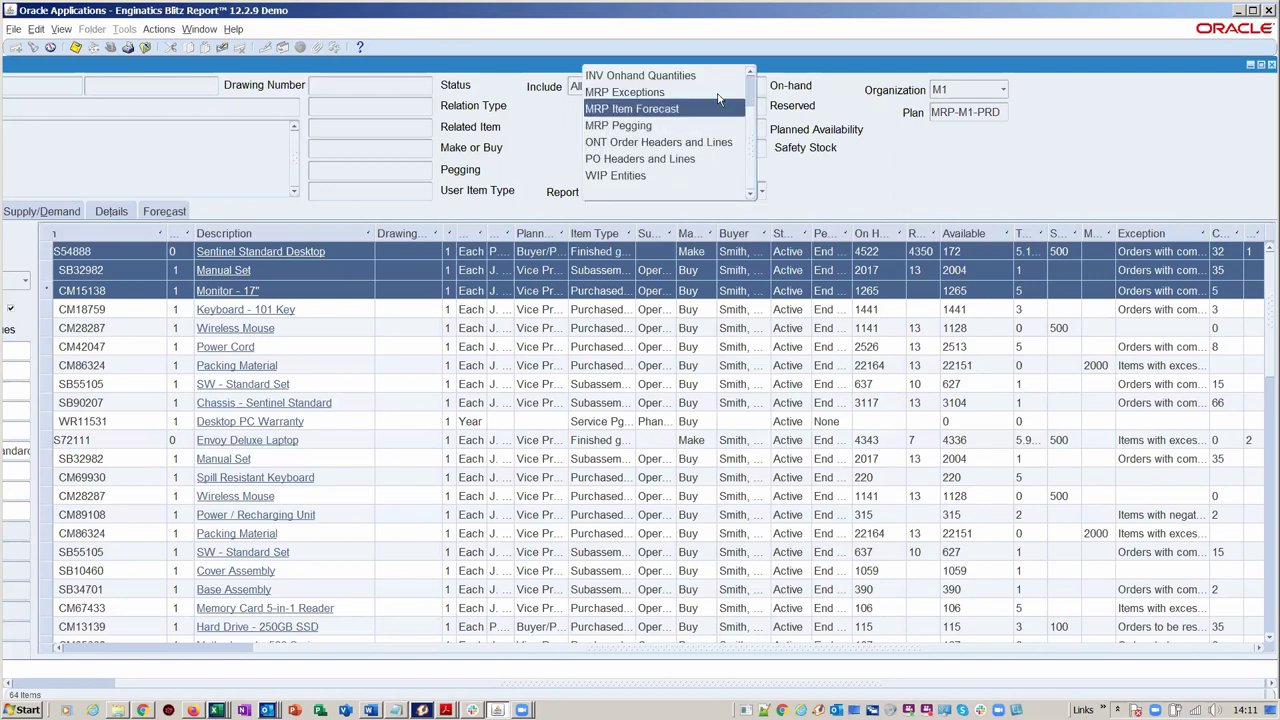
pyautogui.scroll(1, 718, 100)
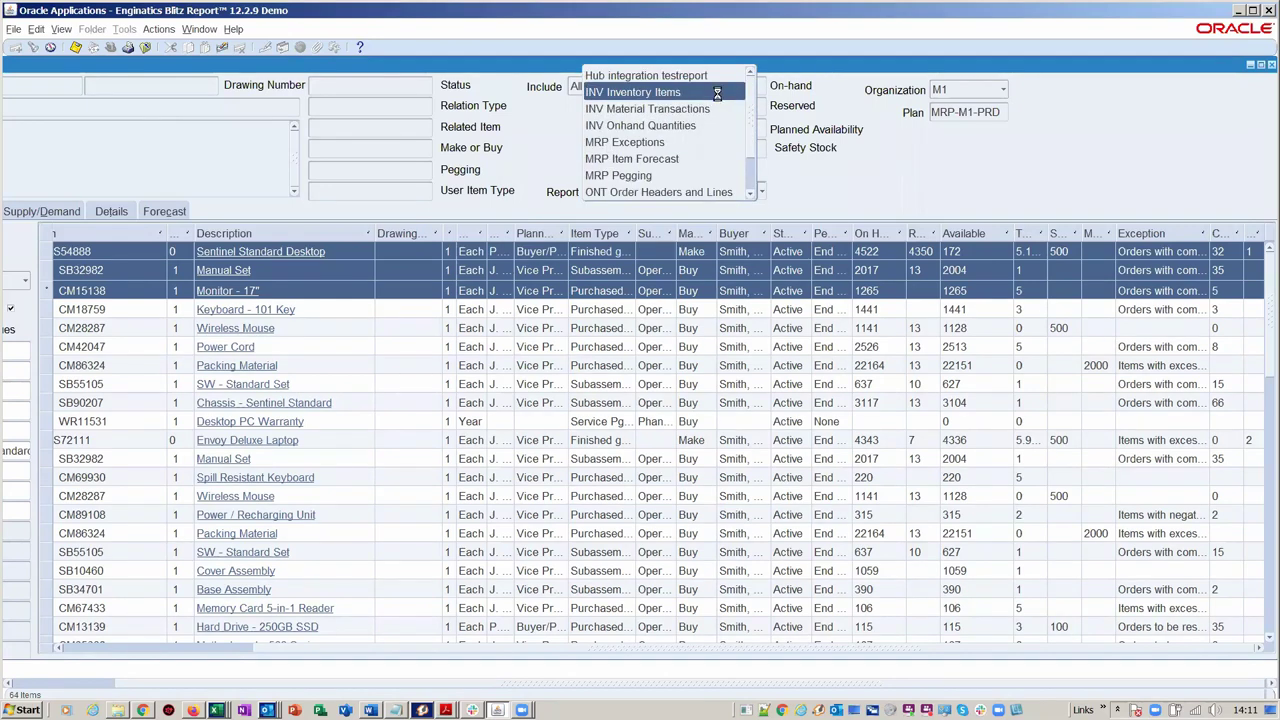
pyautogui.click(718, 97)
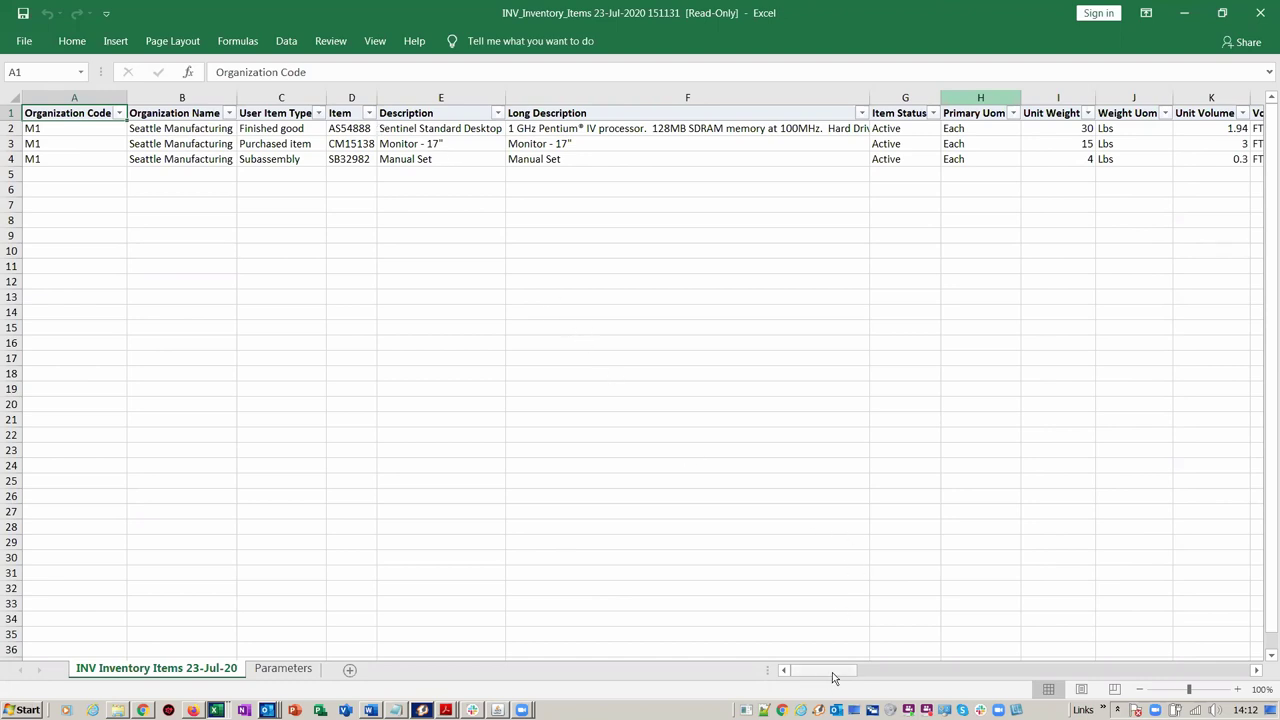
# Review the weight, volume and dimension columns of the inventory items workbook, and switch back to Oracle Applications
pyautogui.moveTo(833, 678); pyautogui.dragTo(857, 677)
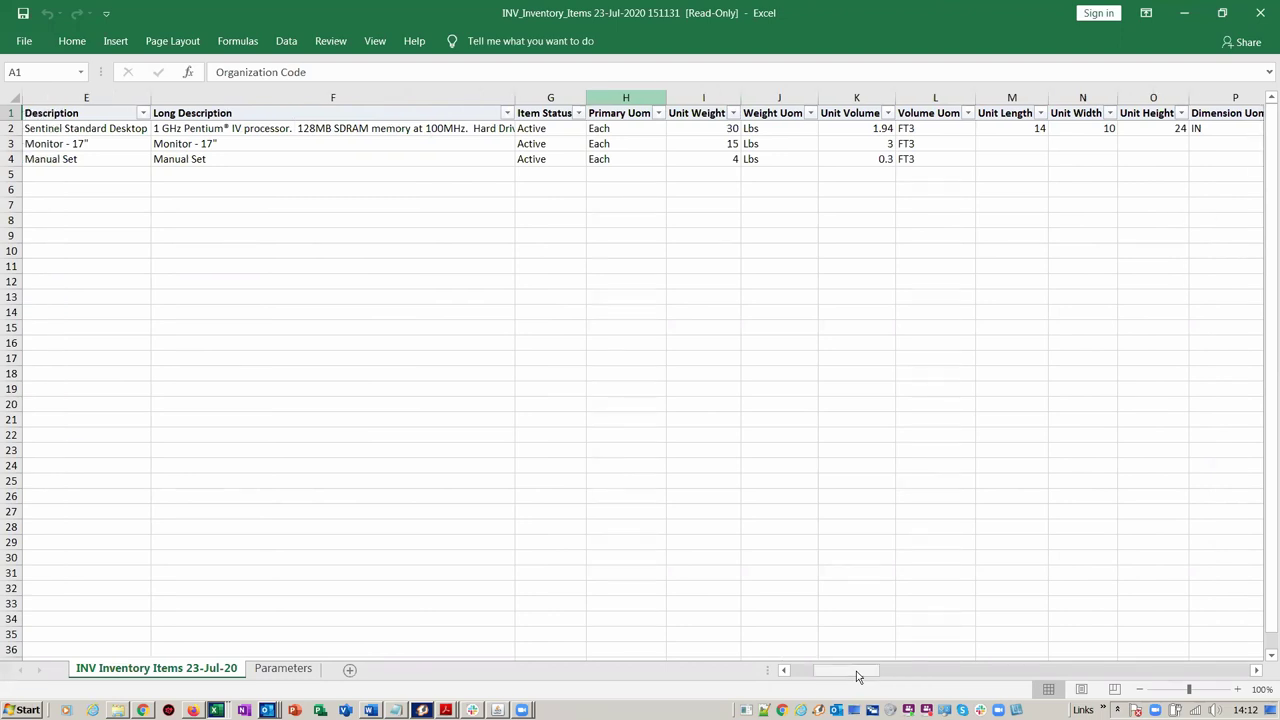
pyautogui.moveTo(858, 676)
pyautogui.mouseDown()
pyautogui.moveTo(989, 677)
pyautogui.moveTo(850, 673)
pyautogui.moveTo(883, 674)
pyautogui.mouseUp()
pyautogui.hotkey('alt', 'Tab')
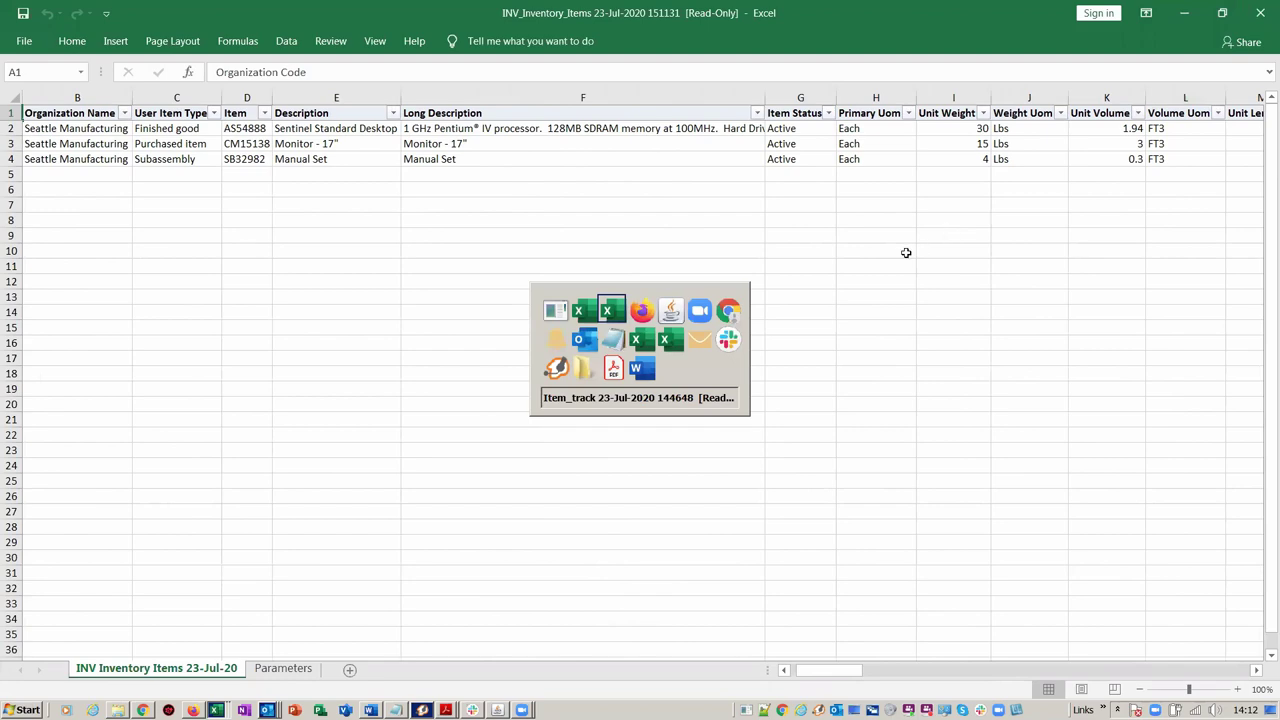
pyautogui.hotkey('alt', 'Tab')
pyautogui.hotkey('alt', 'Tab')
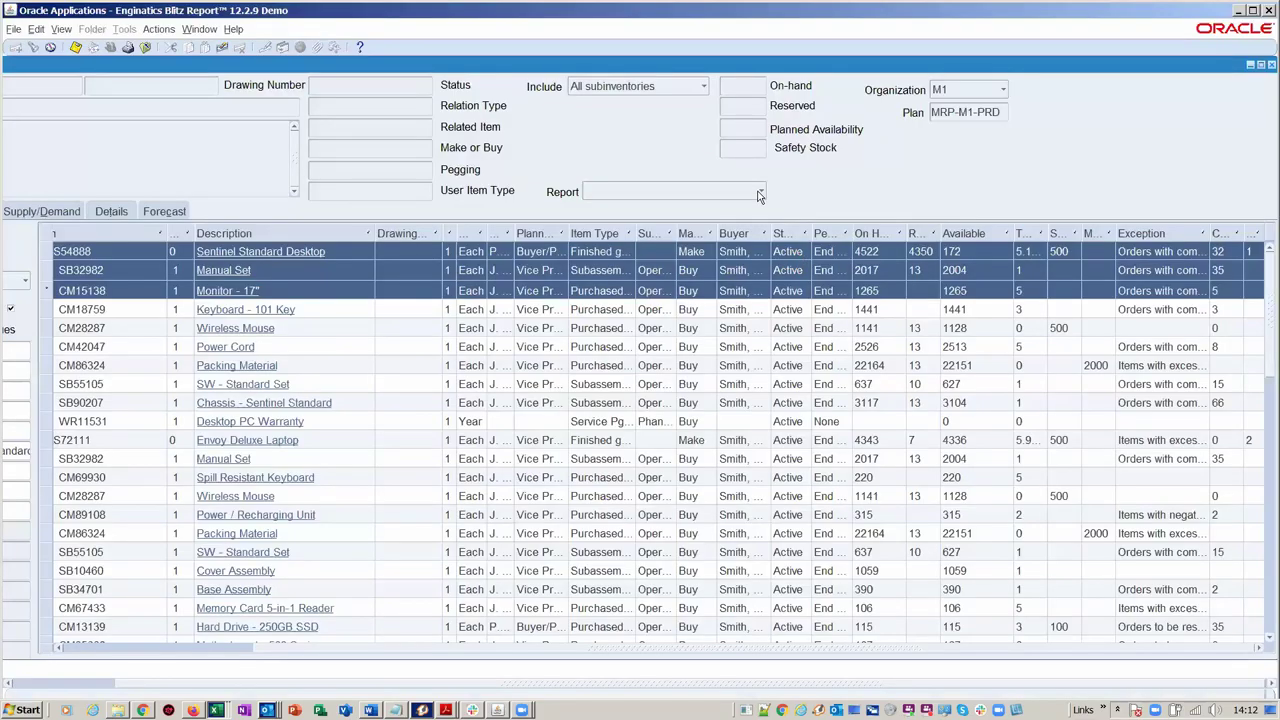
# Run the INV Material Transactions report for the three selected items
pyautogui.click(759, 196)
pyautogui.scroll(1, 692, 118)
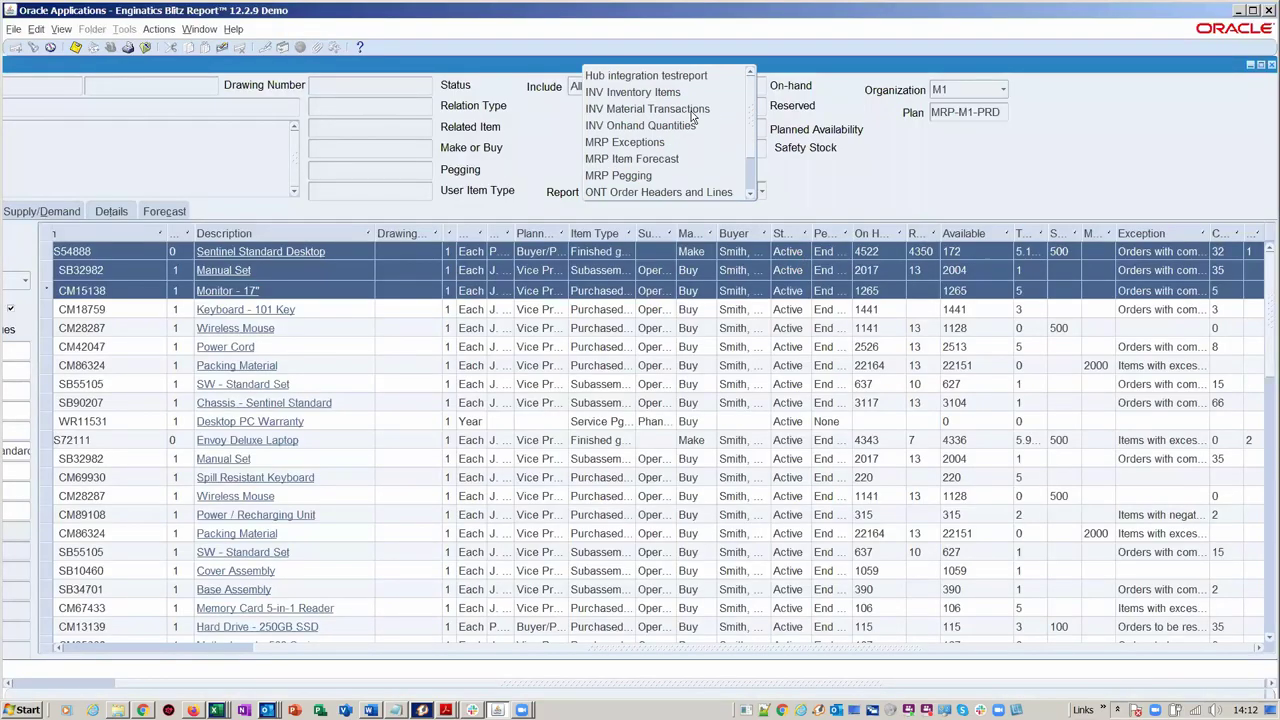
pyautogui.click(691, 110)
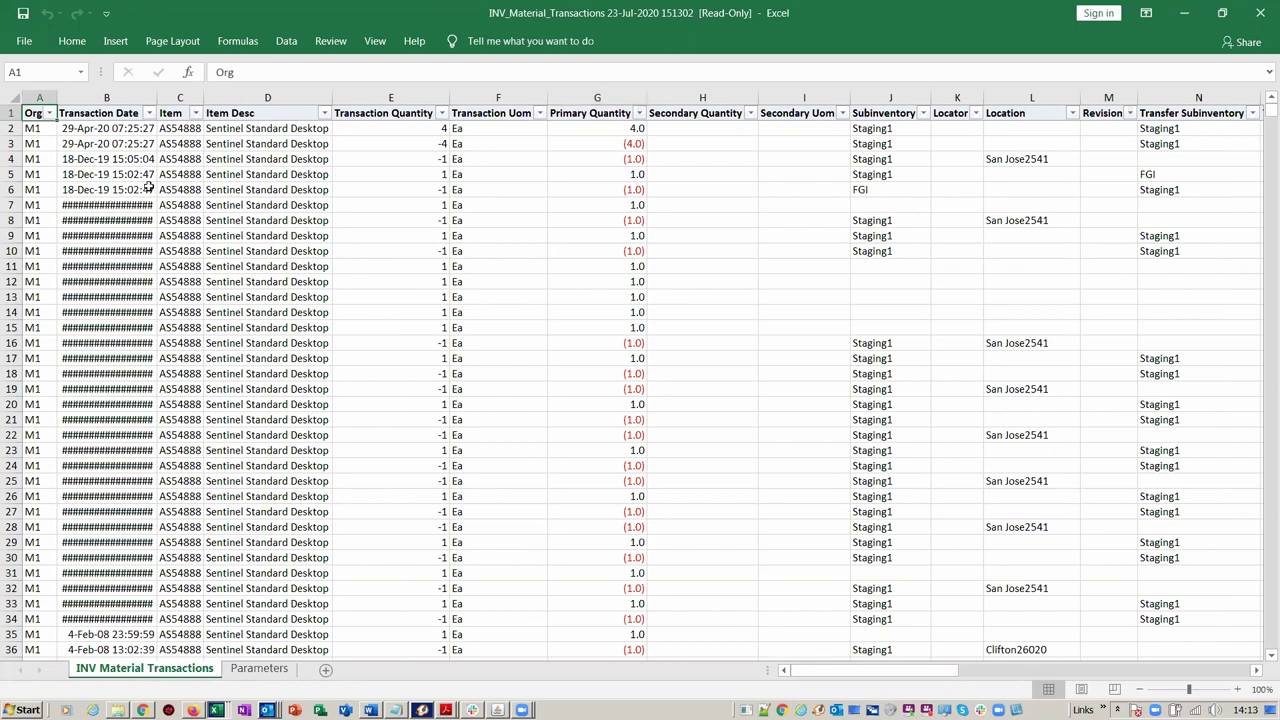
# Fit the Transaction Date column to its contents and review the material transactions columns through Sum Transaction Quantity
pyautogui.doubleClick(154, 101)
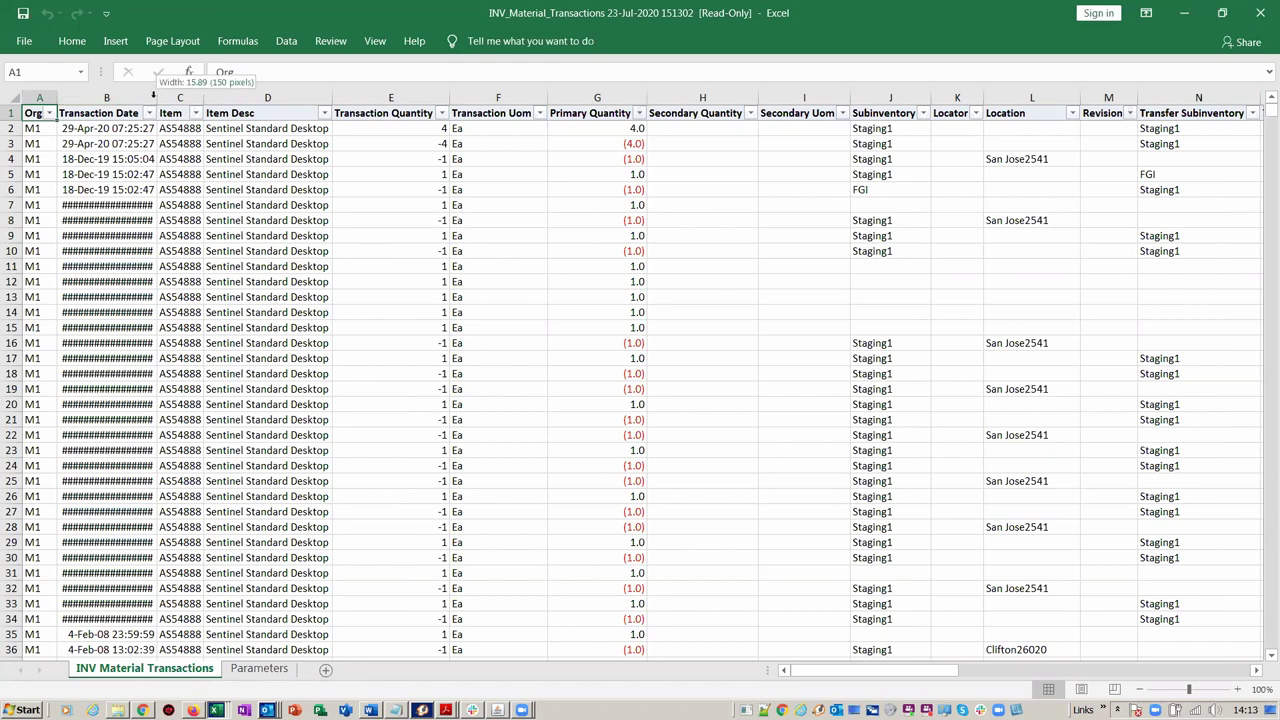
pyautogui.moveTo(859, 670); pyautogui.dragTo(928, 670)
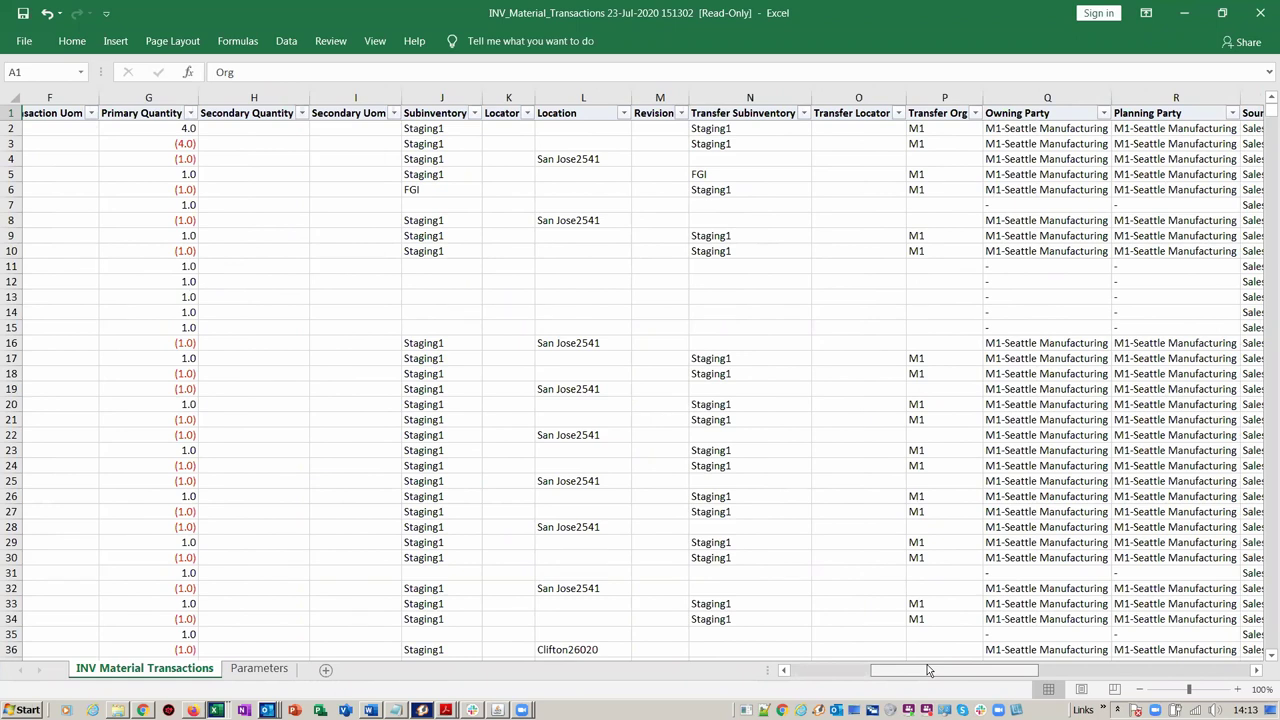
pyautogui.moveTo(928, 670); pyautogui.dragTo(1150, 658)
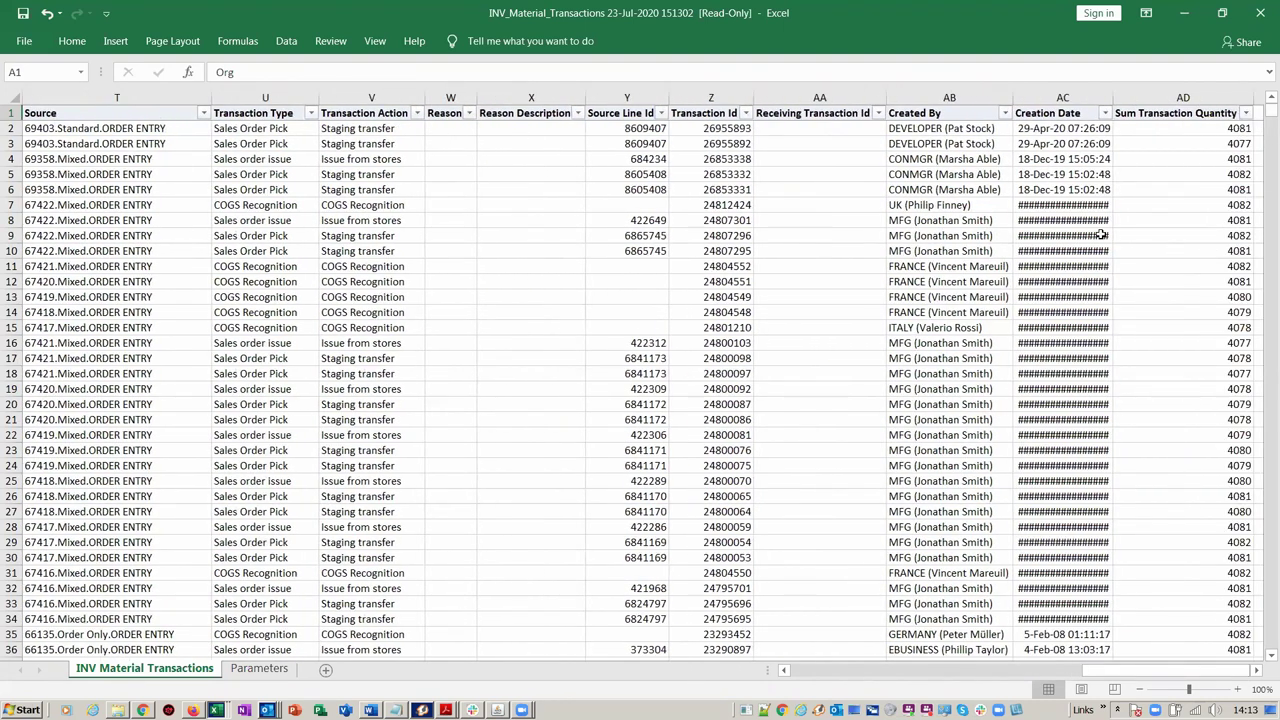
# Switch back to Oracle Applications and open the Material Transactions search for item AS54888
pyautogui.hotkey('alt', 'Tab')
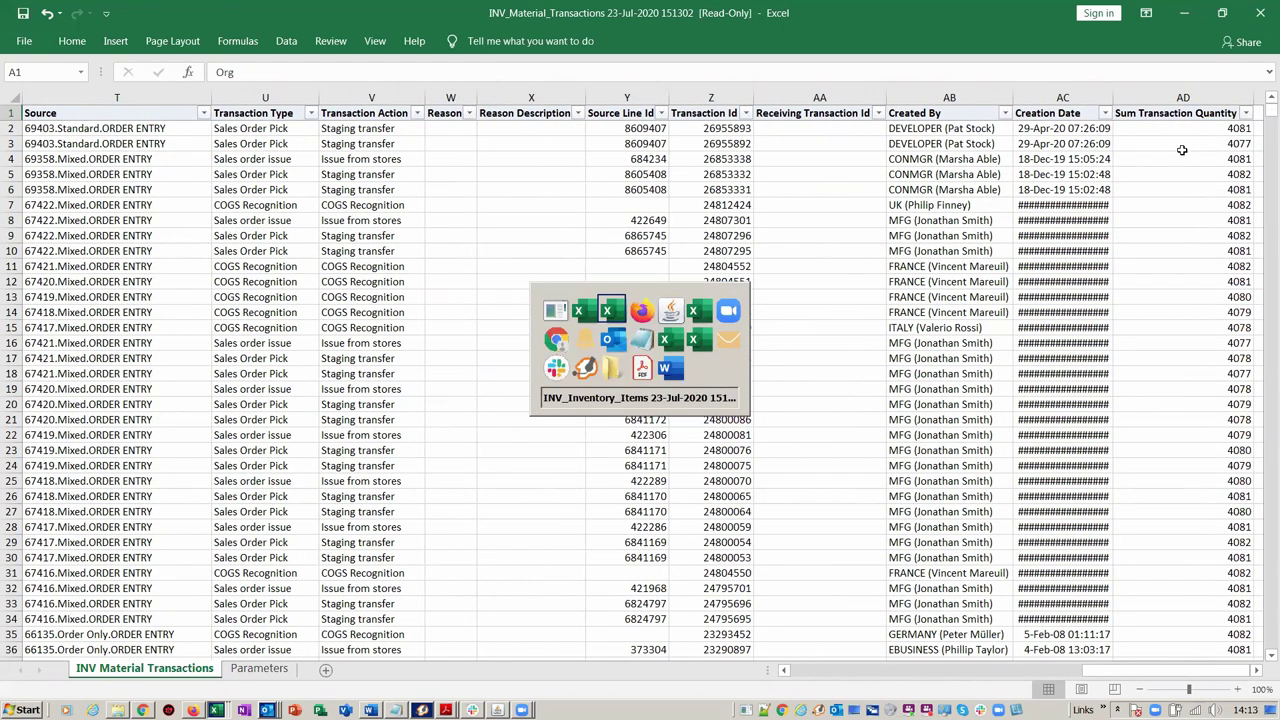
pyautogui.hotkey('alt', 'Tab')
pyautogui.hotkey('alt', 'Tab')
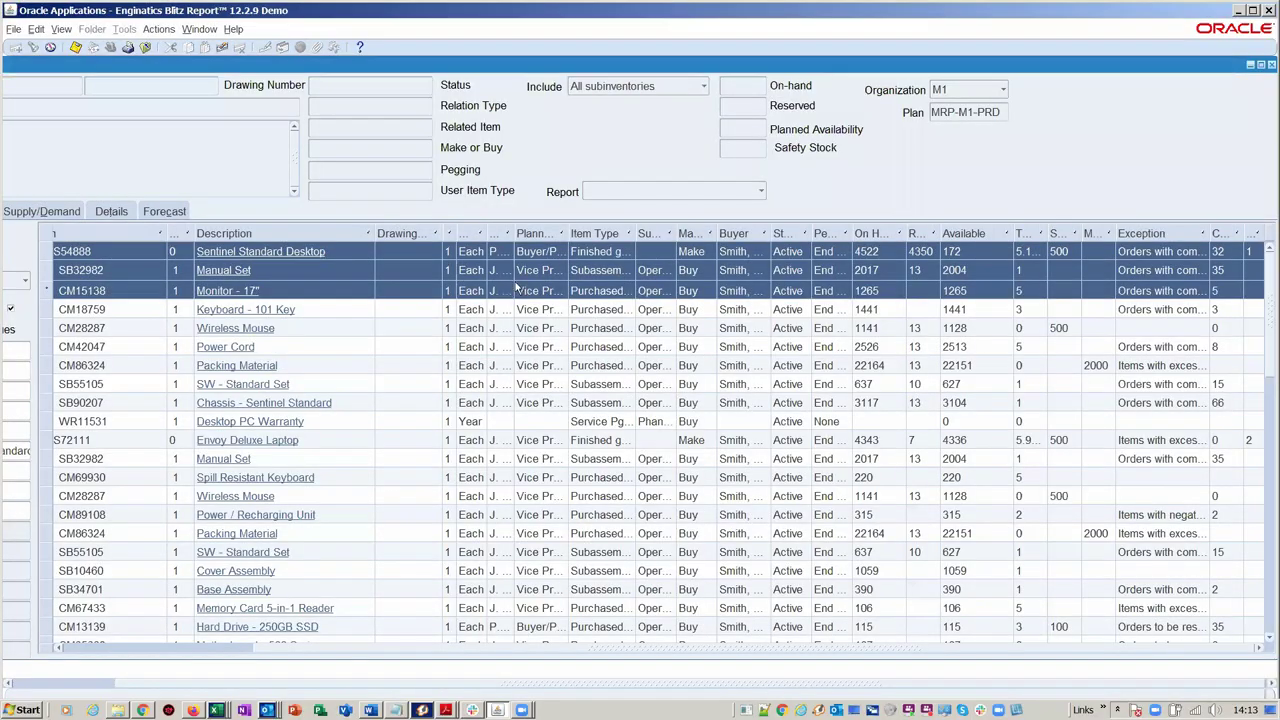
pyautogui.click(420, 252)
pyautogui.rightClick(422, 254)
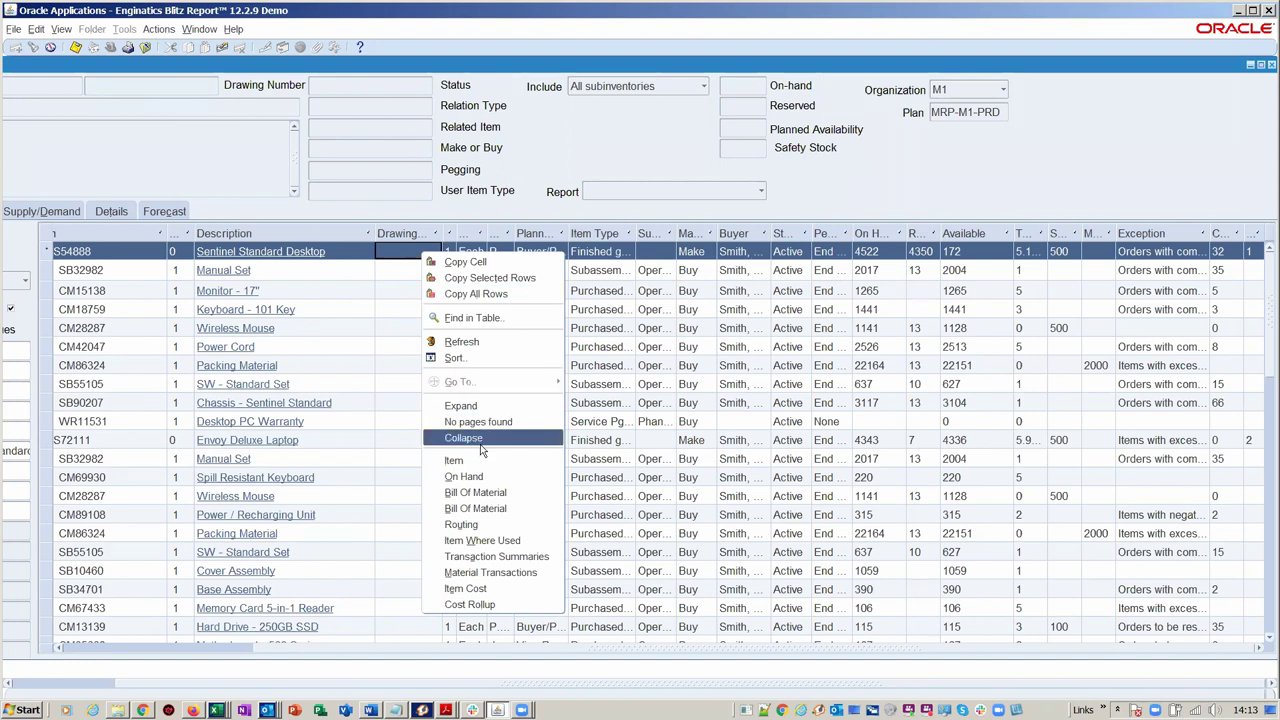
pyautogui.click(513, 573)
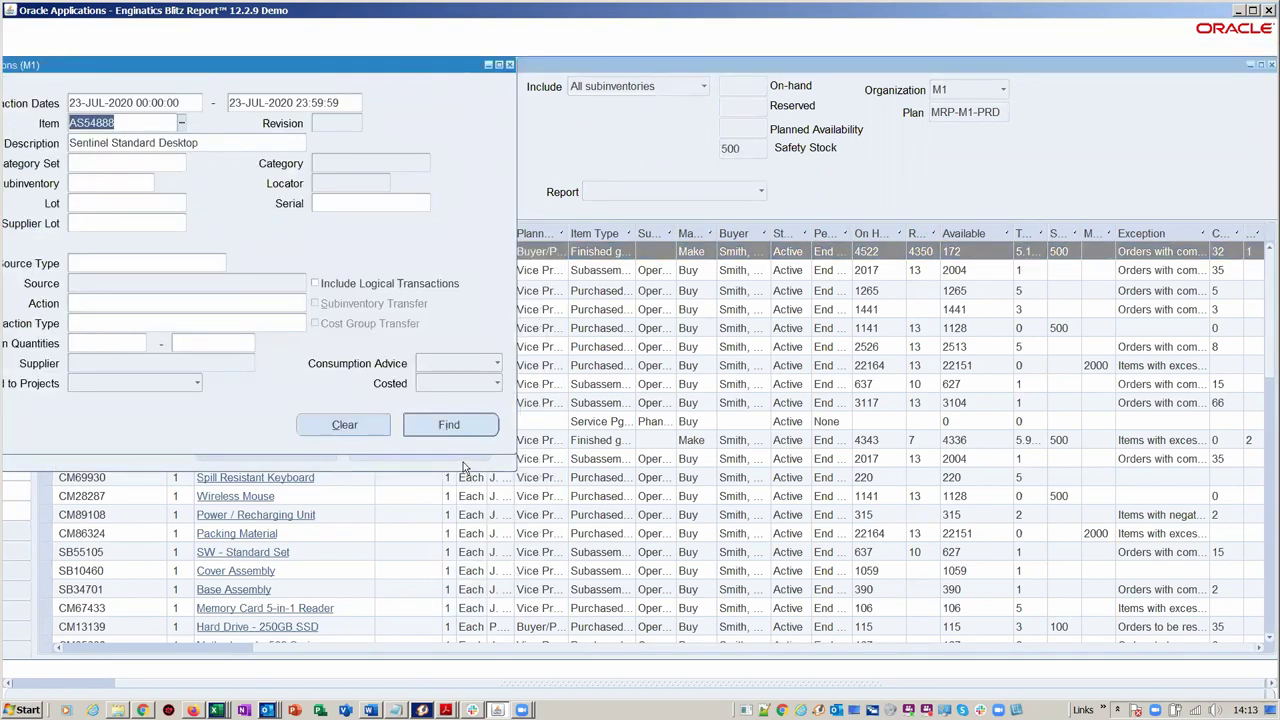
pyautogui.moveTo(222, 72); pyautogui.dragTo(428, 80)
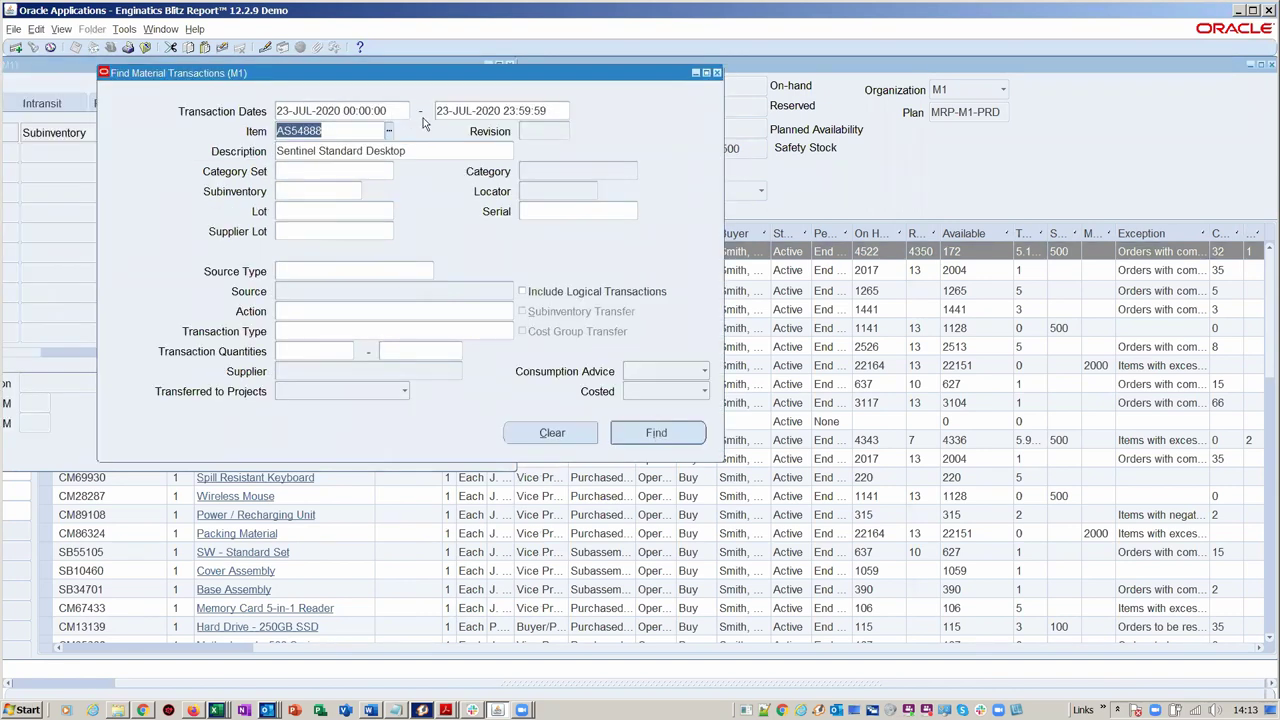
# Clear the starting transaction date, find the material transactions of AS54888 and bring the results window into full view
pyautogui.click(397, 111)
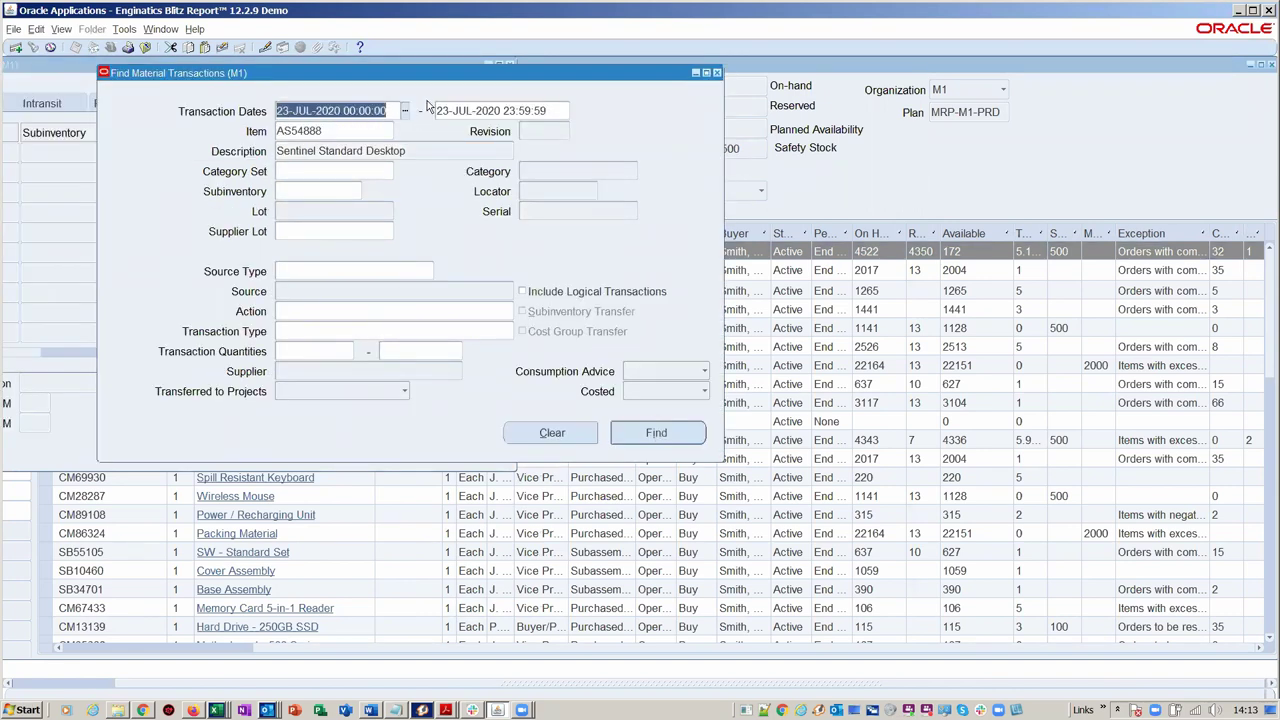
pyautogui.press('BackSpace')
pyautogui.press('Tab')
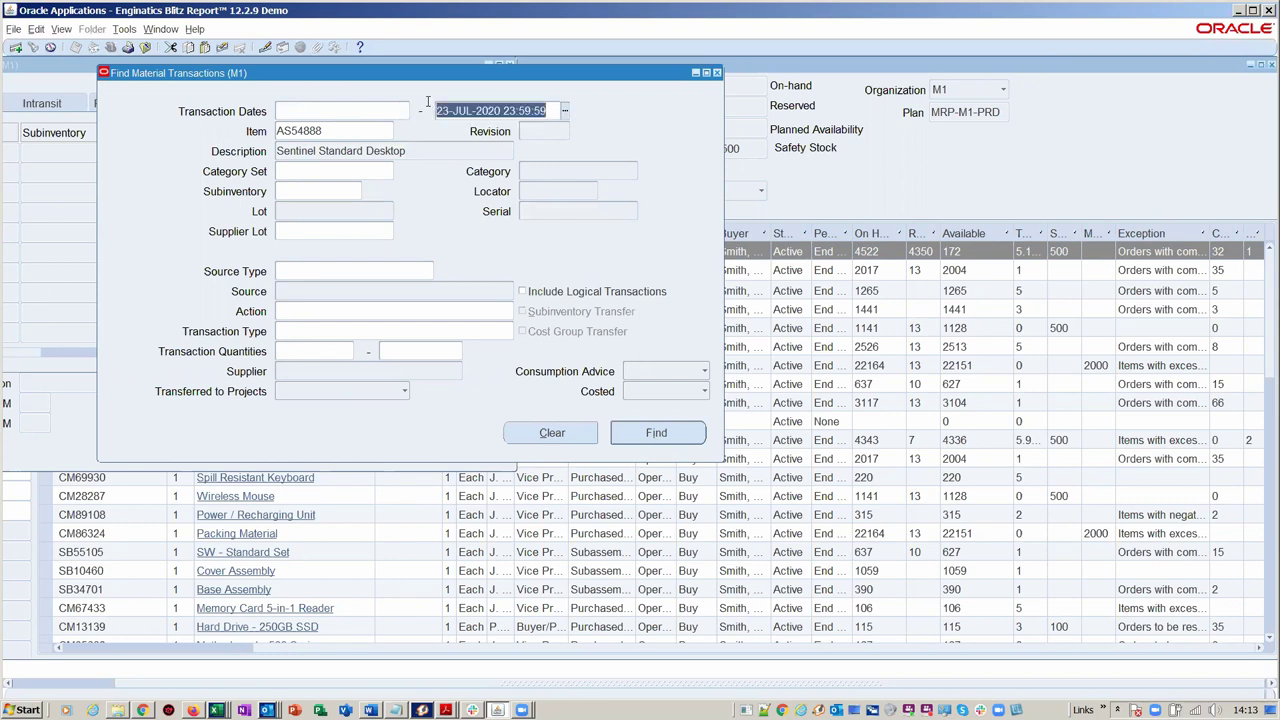
pyautogui.click(656, 433)
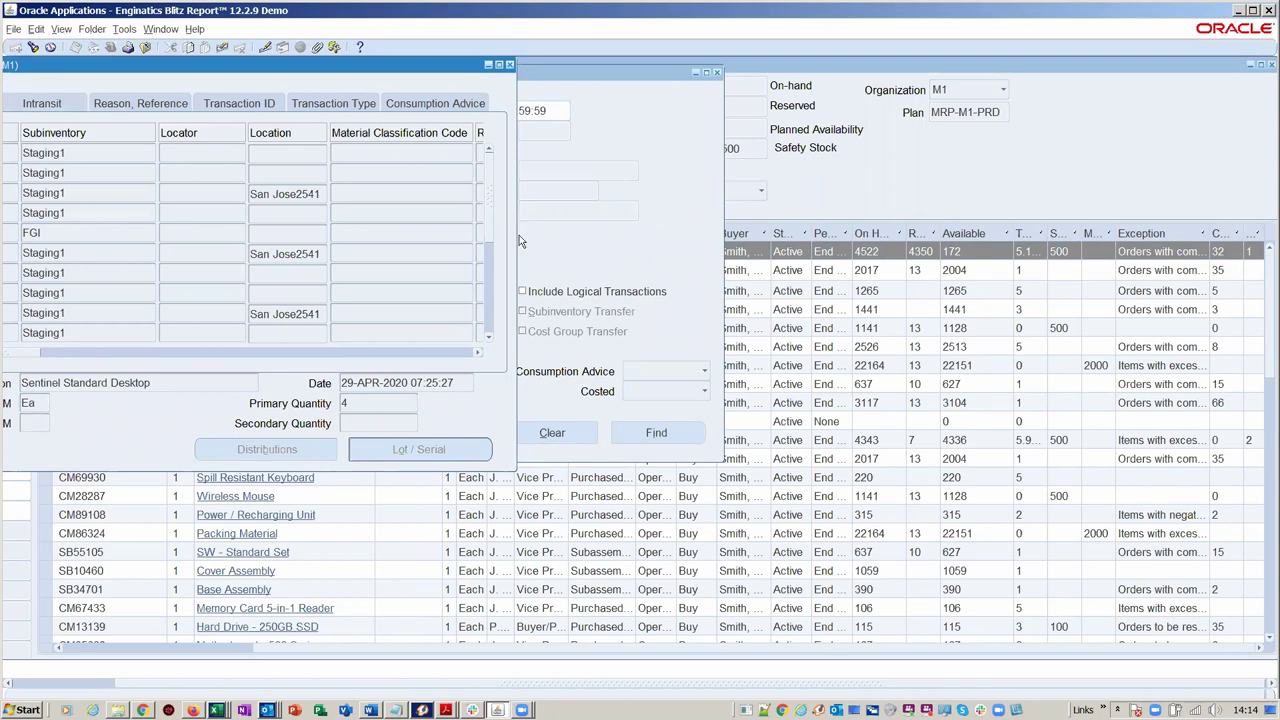
pyautogui.moveTo(519, 235); pyautogui.dragTo(1043, 247)
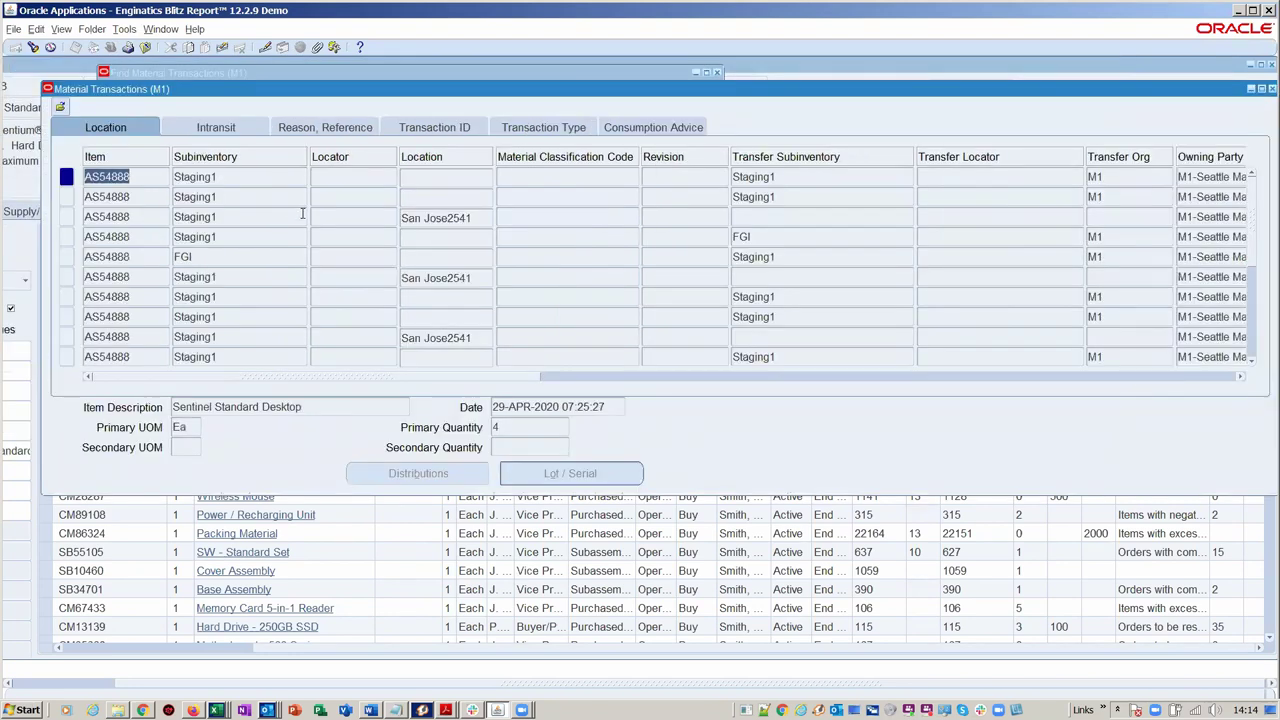
# Review the Intransit and Reason, Reference details of the AS54888 material transactions, and close the results
pyautogui.click(240, 123)
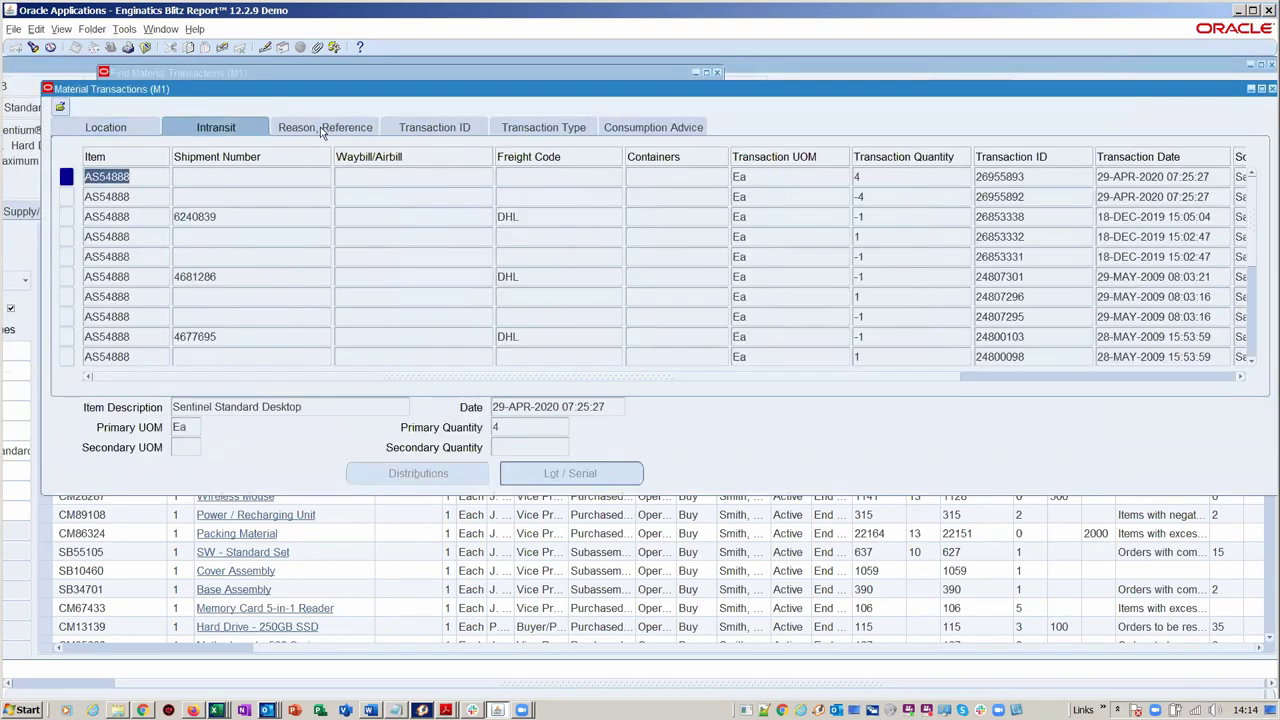
pyautogui.click(320, 130)
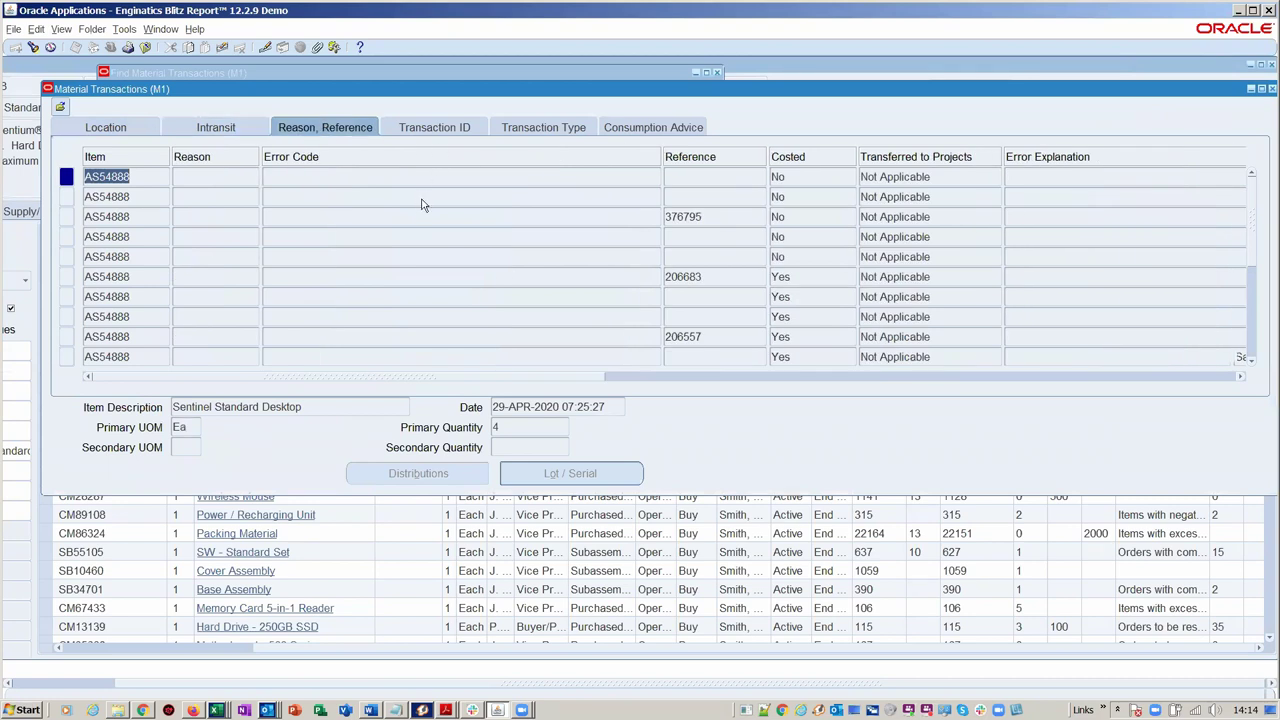
pyautogui.hotkey('ctrl', 'F4')
# View and close the bill of material for AS54888, and open the item's cost information
pyautogui.rightClick(419, 256)
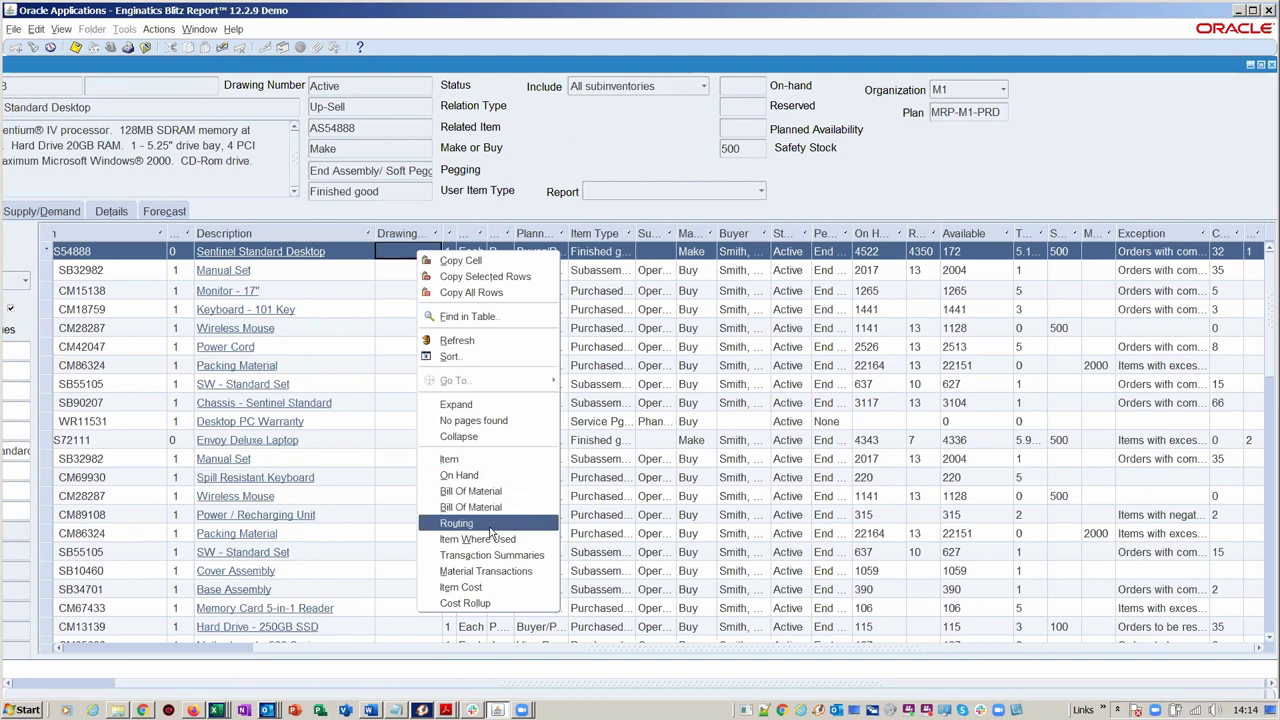
pyautogui.click(502, 491)
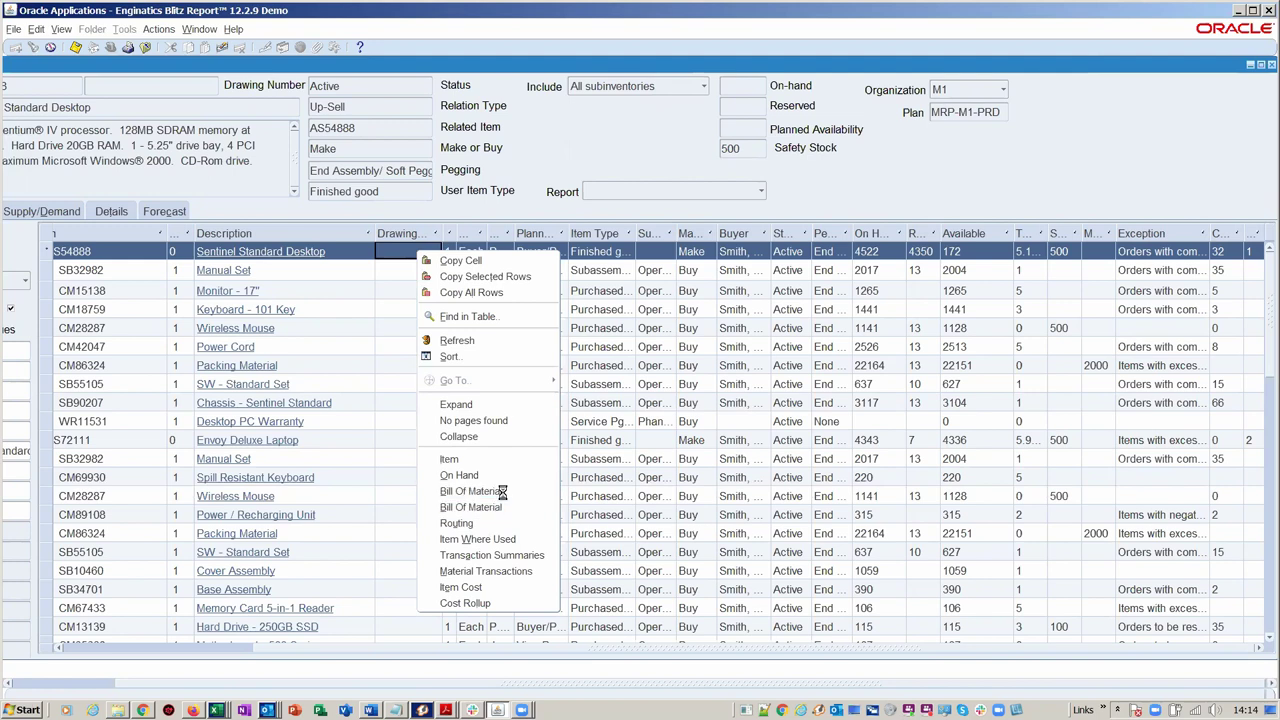
pyautogui.moveTo(340, 58); pyautogui.dragTo(511, 148)
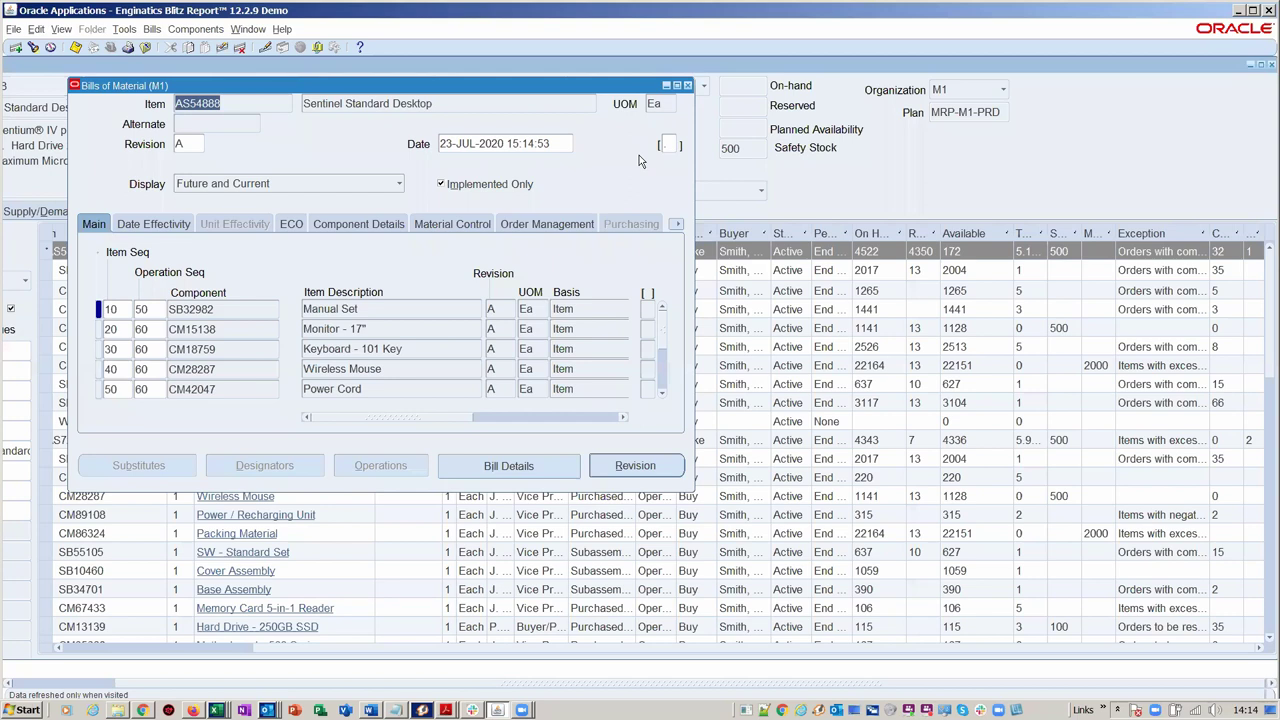
pyautogui.press('F4')
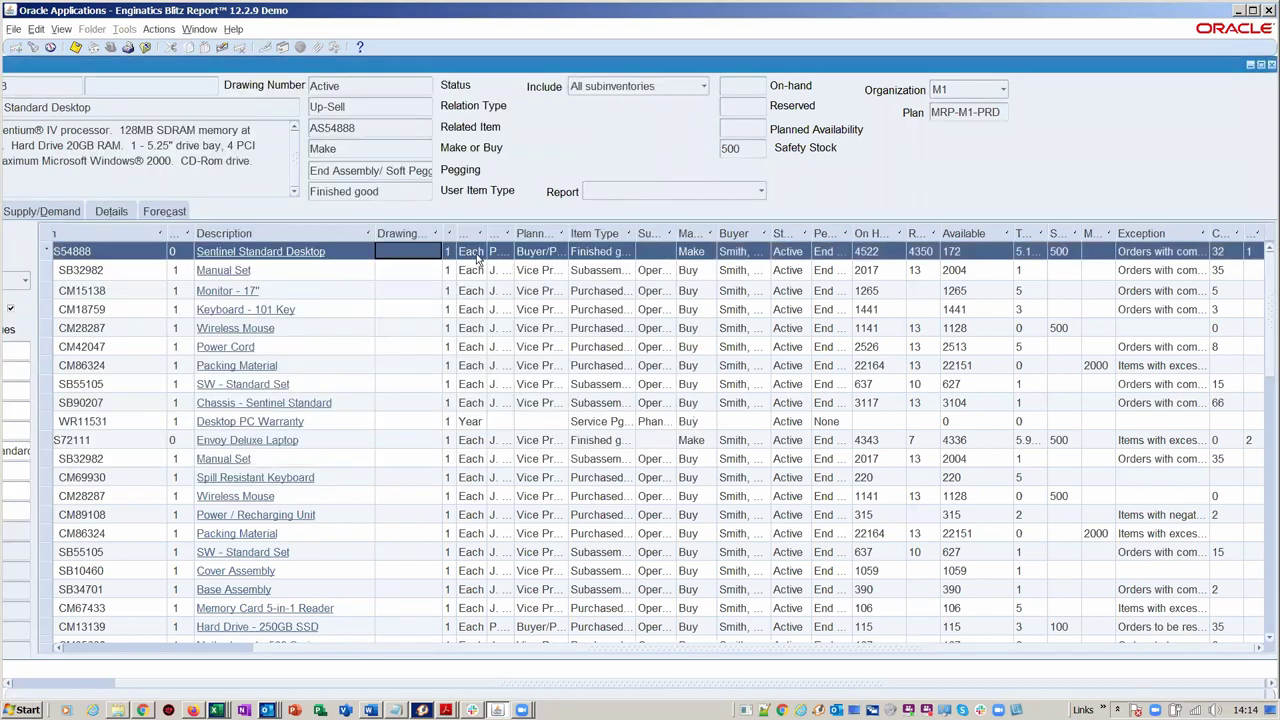
pyautogui.rightClick(477, 259)
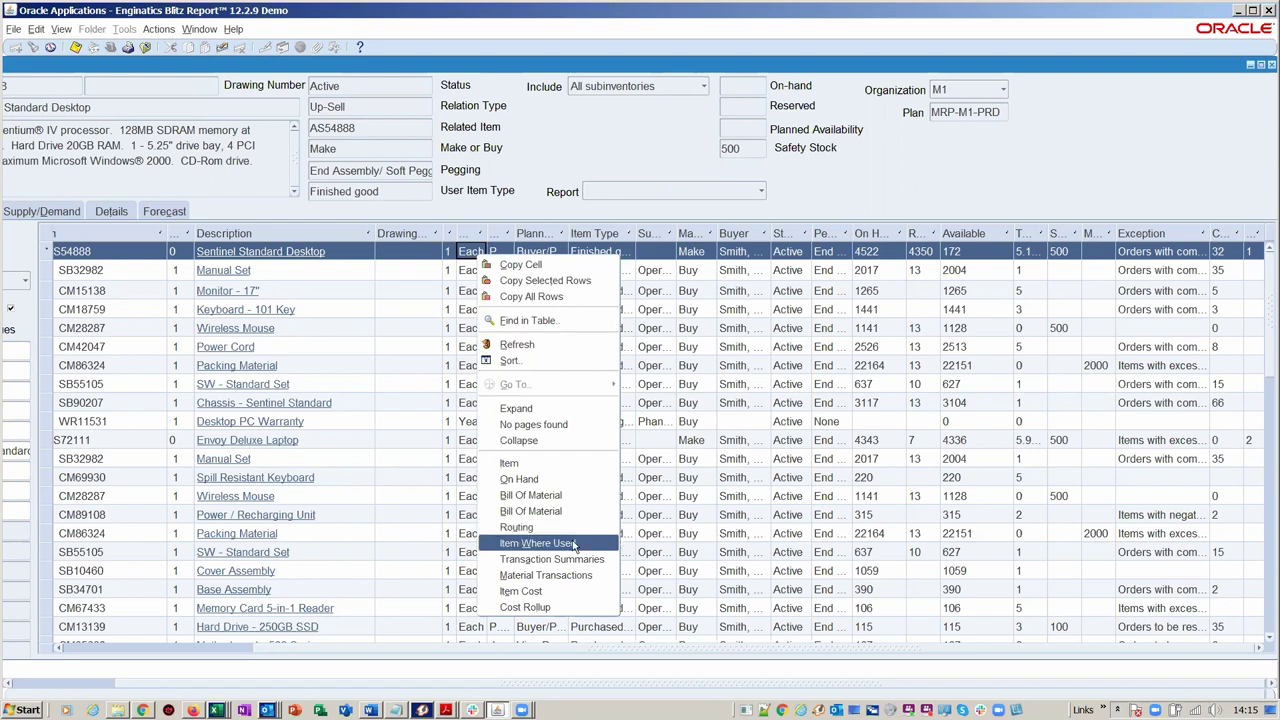
pyautogui.click(559, 591)
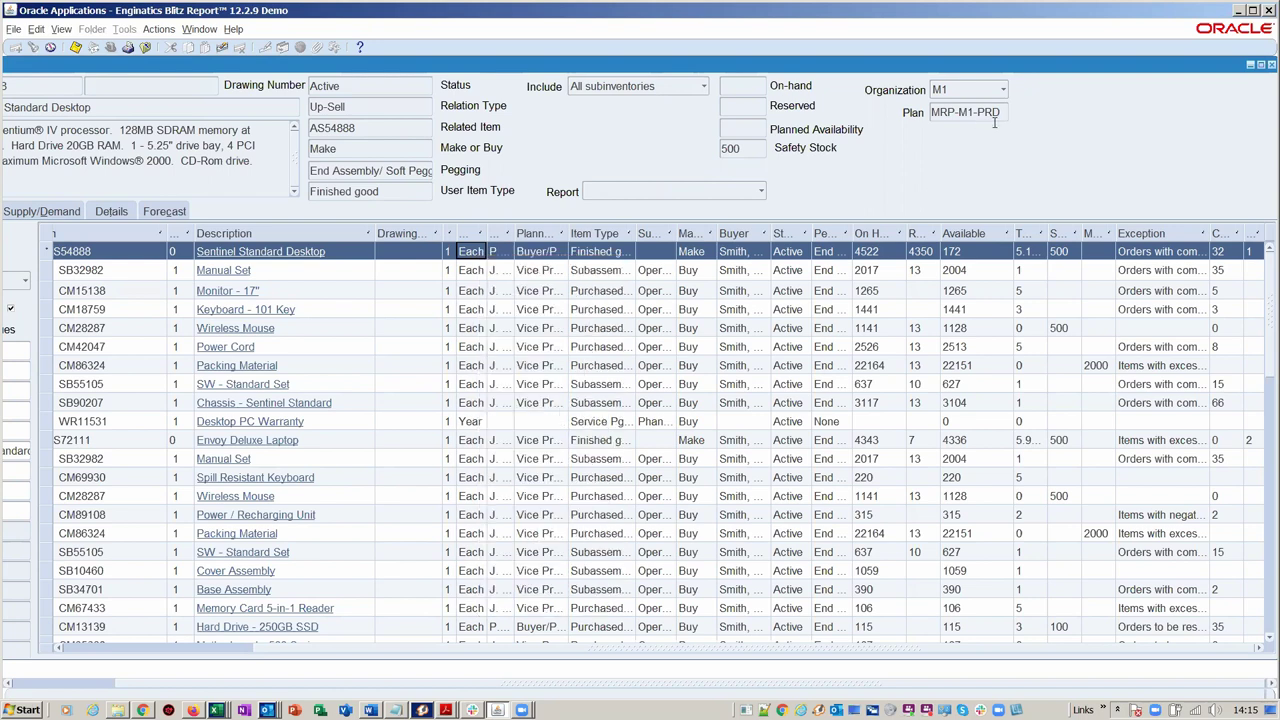
# Change the Supply Chain Hub organization to M2
pyautogui.click(1002, 90)
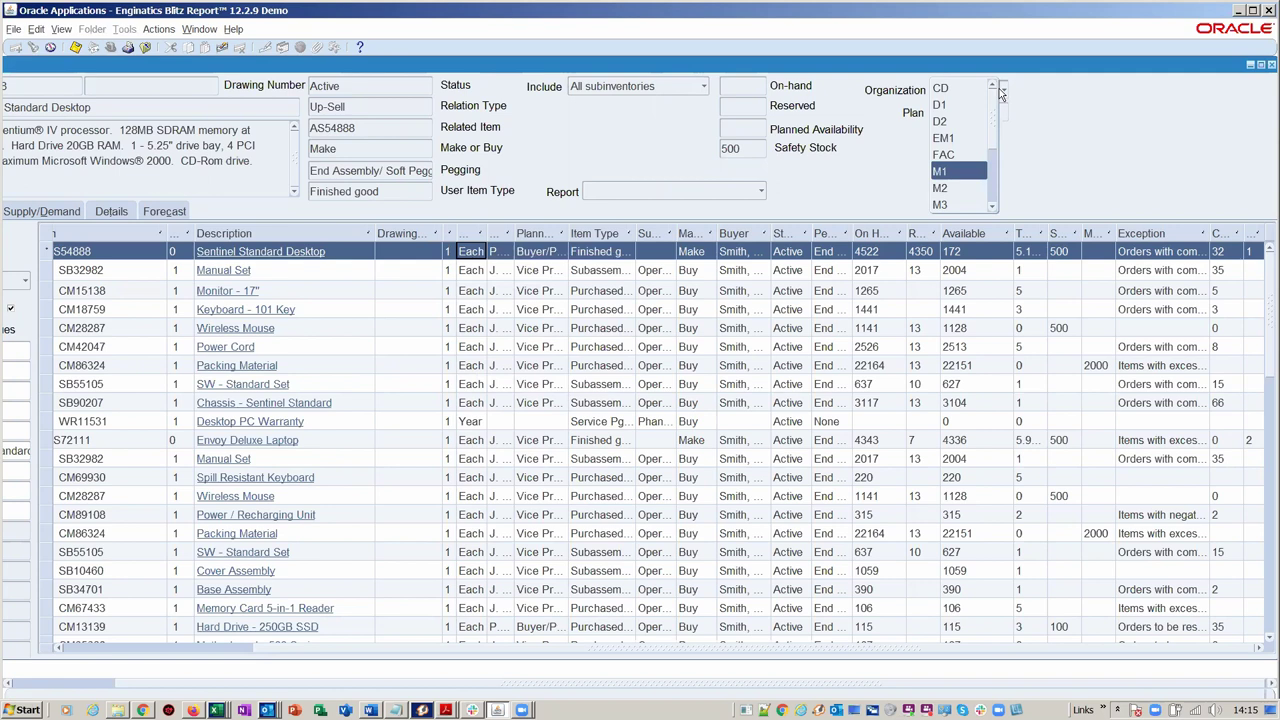
pyautogui.click(955, 187)
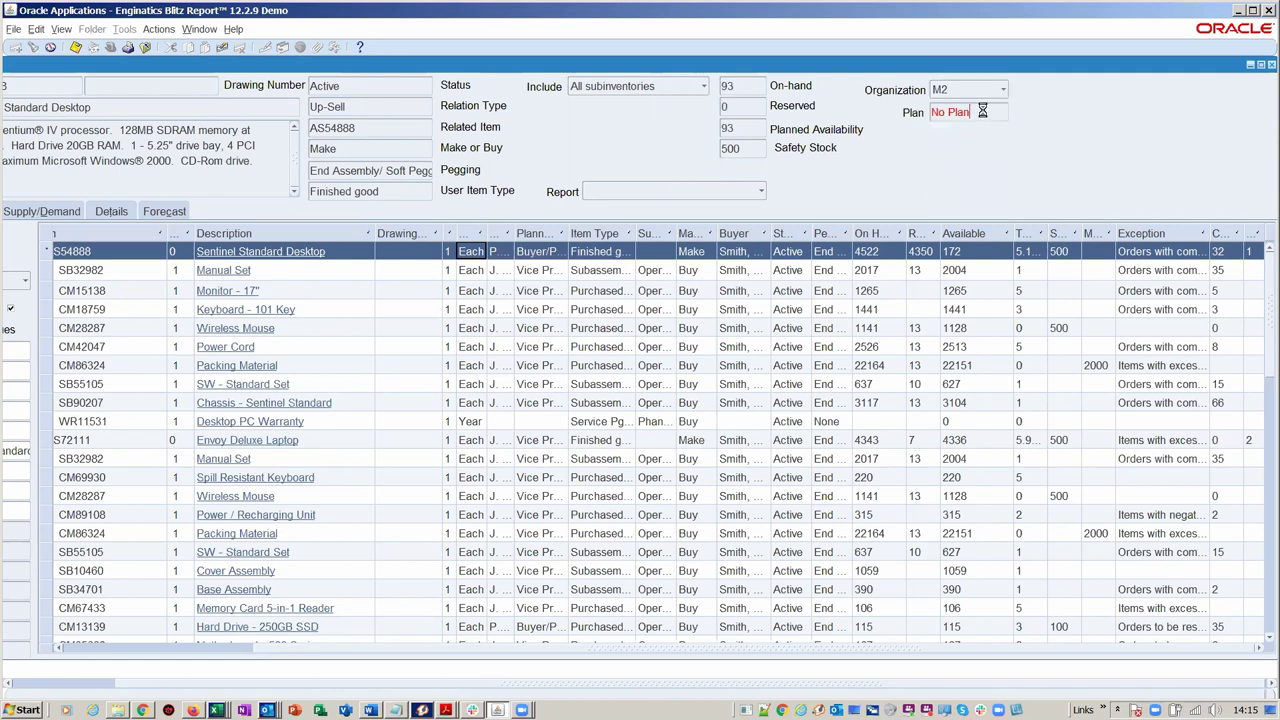
pyautogui.click(983, 112)
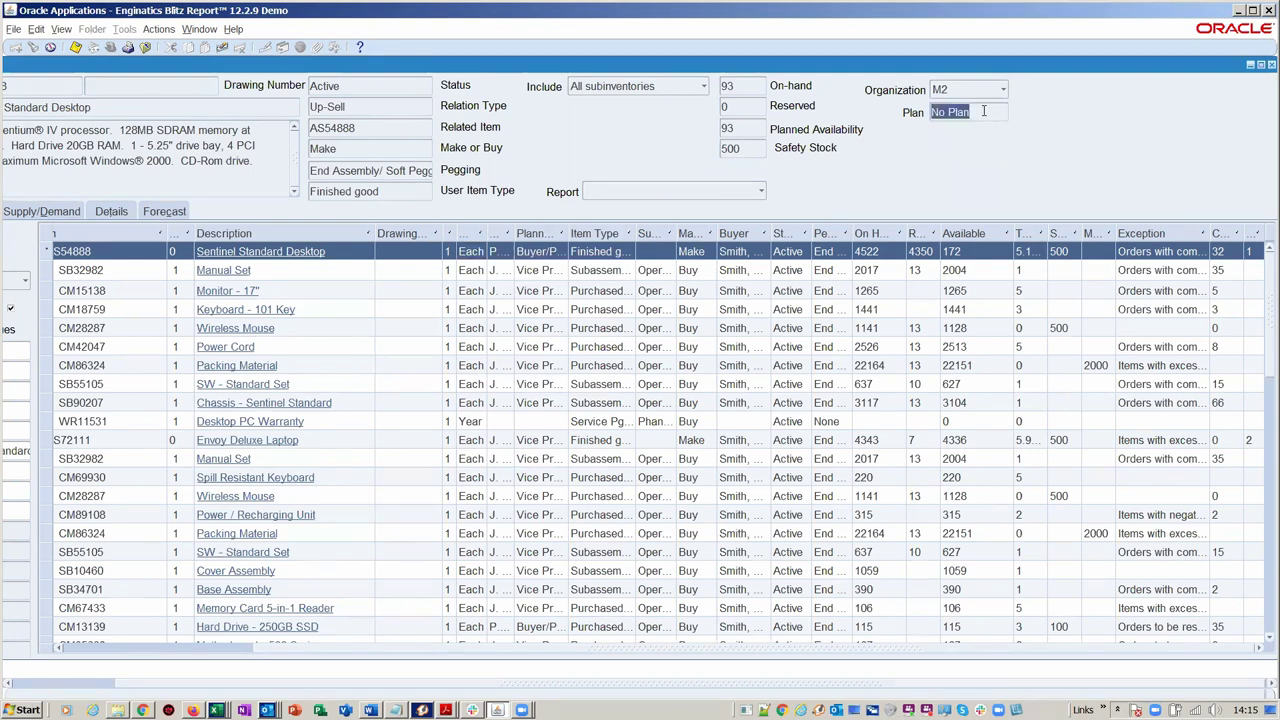
# Open the item definition of AS54888 for organization M2, and close it
pyautogui.rightClick(308, 257)
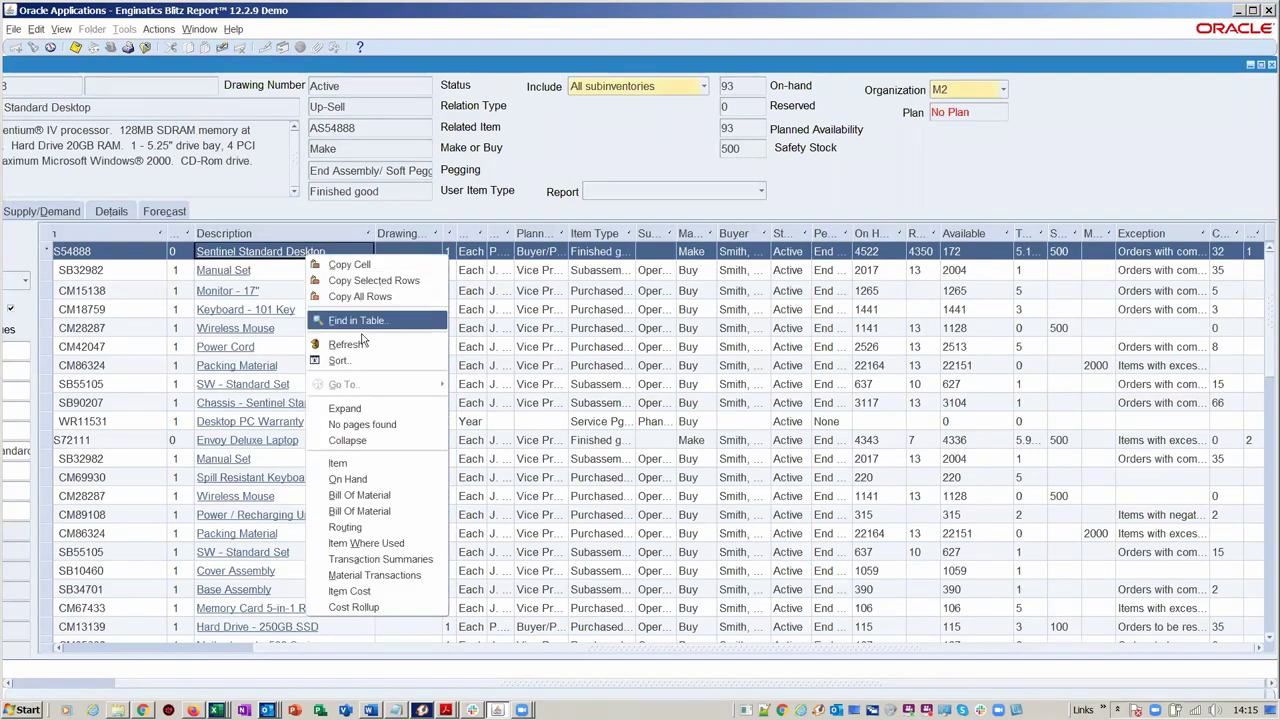
pyautogui.click(371, 465)
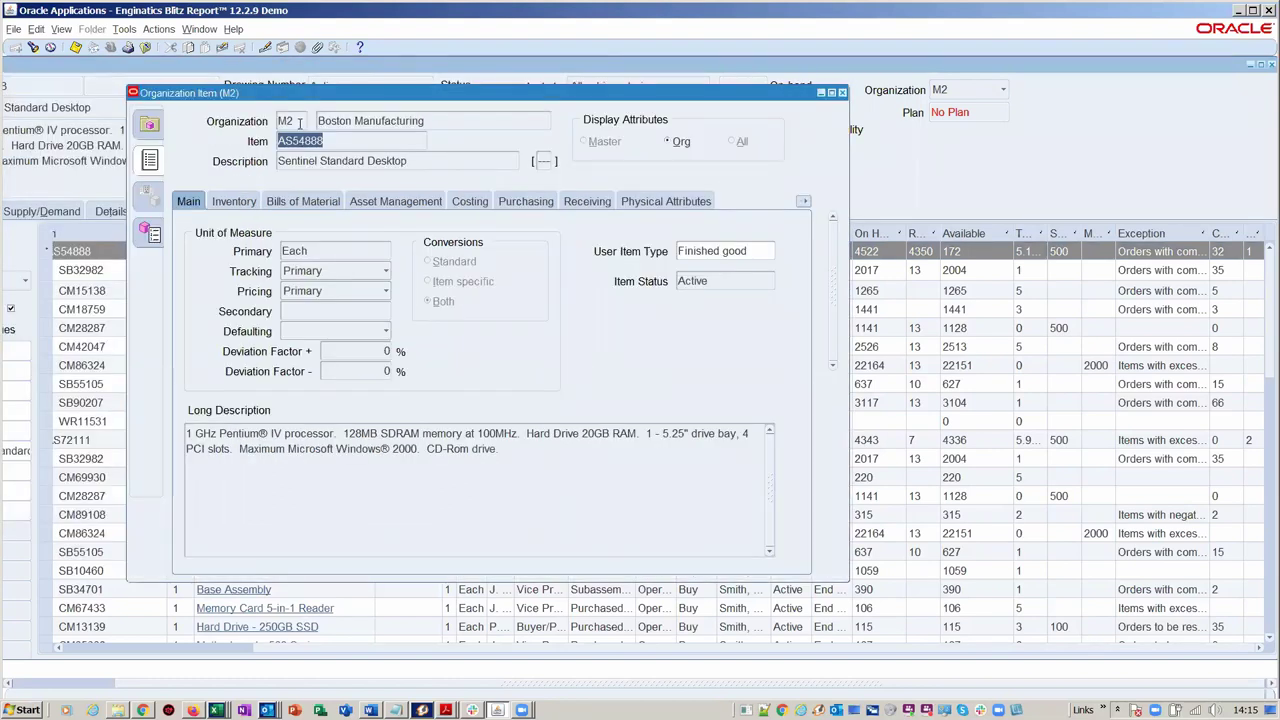
pyautogui.hotkey('ctrl', 'F4')
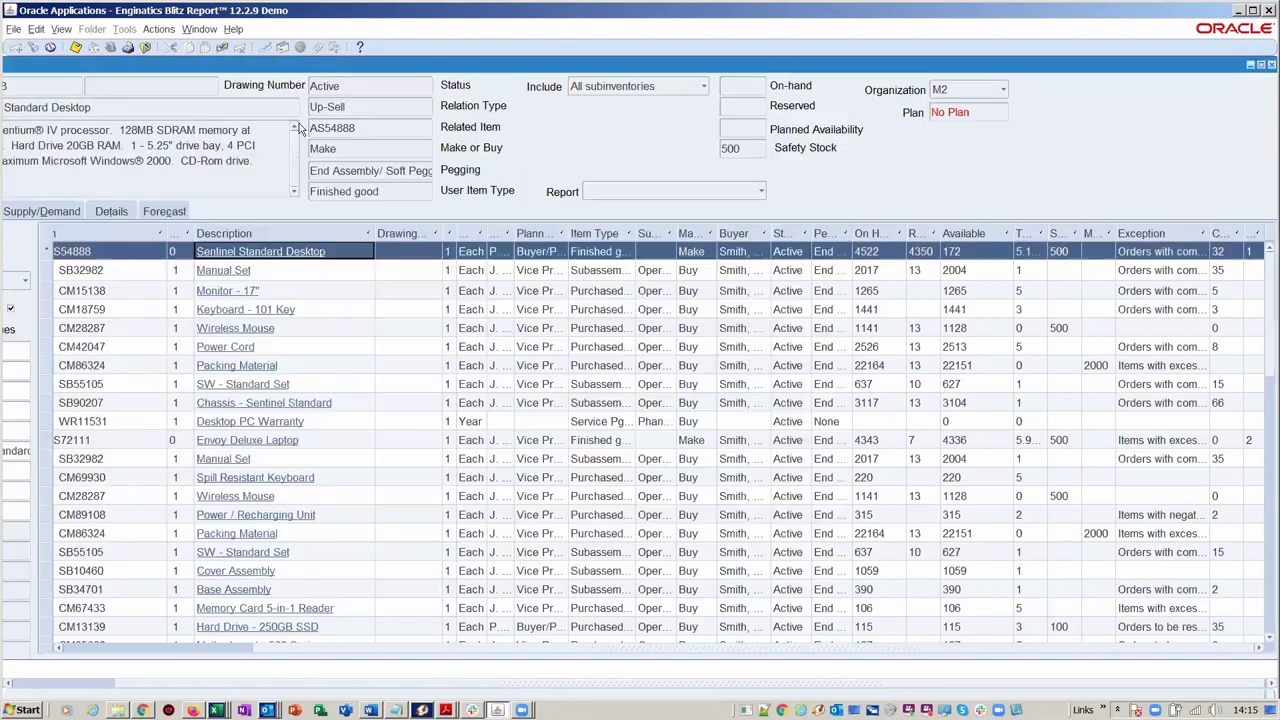
# Set the organization back to M1 and reposition the Supply Chain Hub window to show its header and filters
pyautogui.click(998, 90)
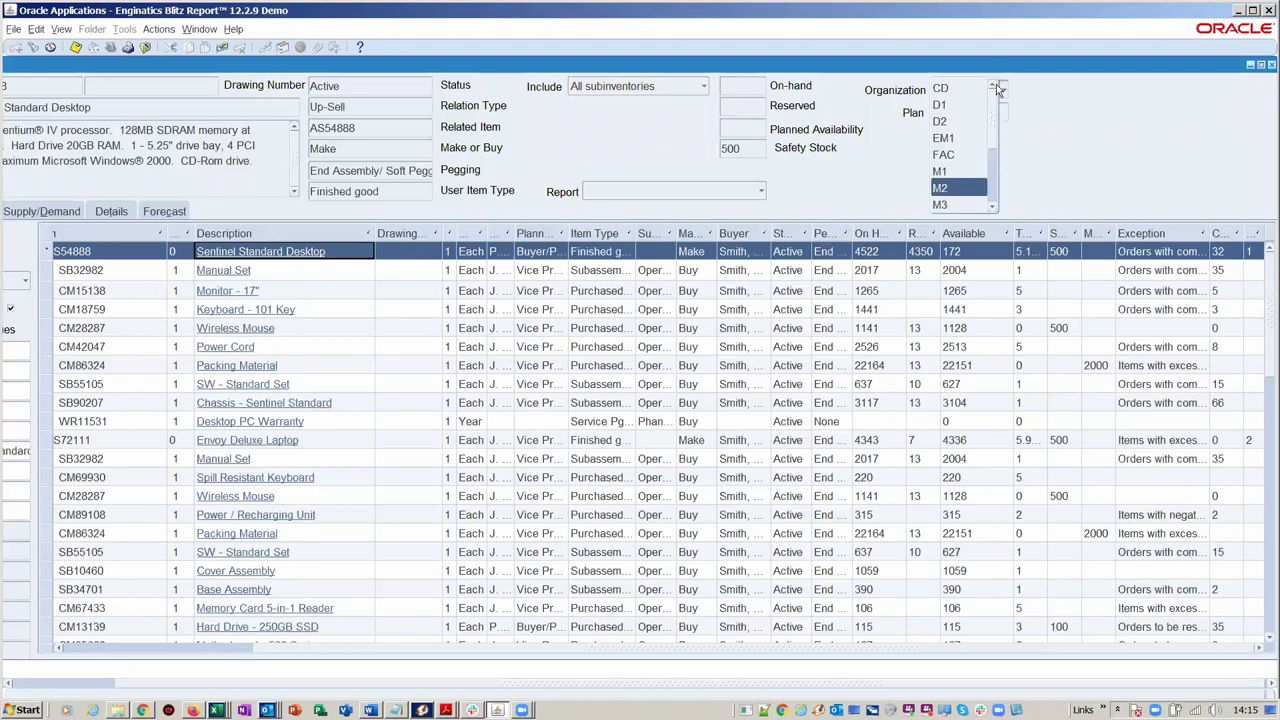
pyautogui.click(970, 170)
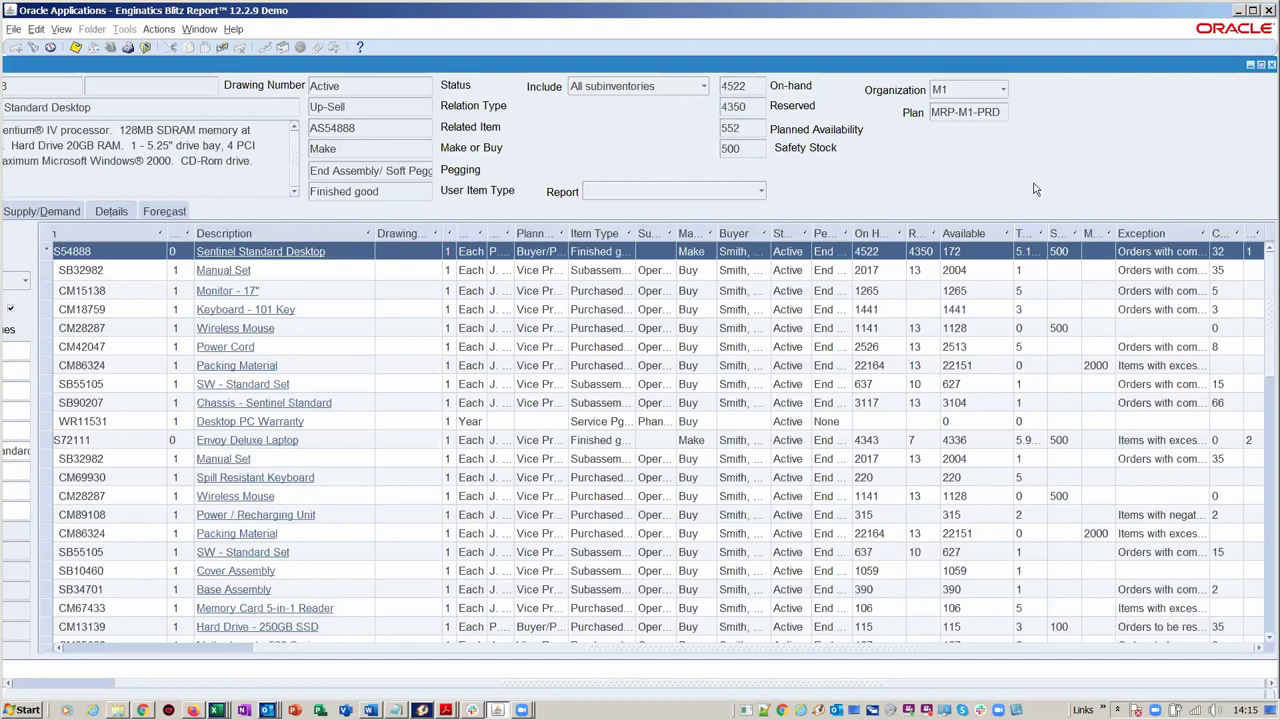
pyautogui.doubleClick(970, 66)
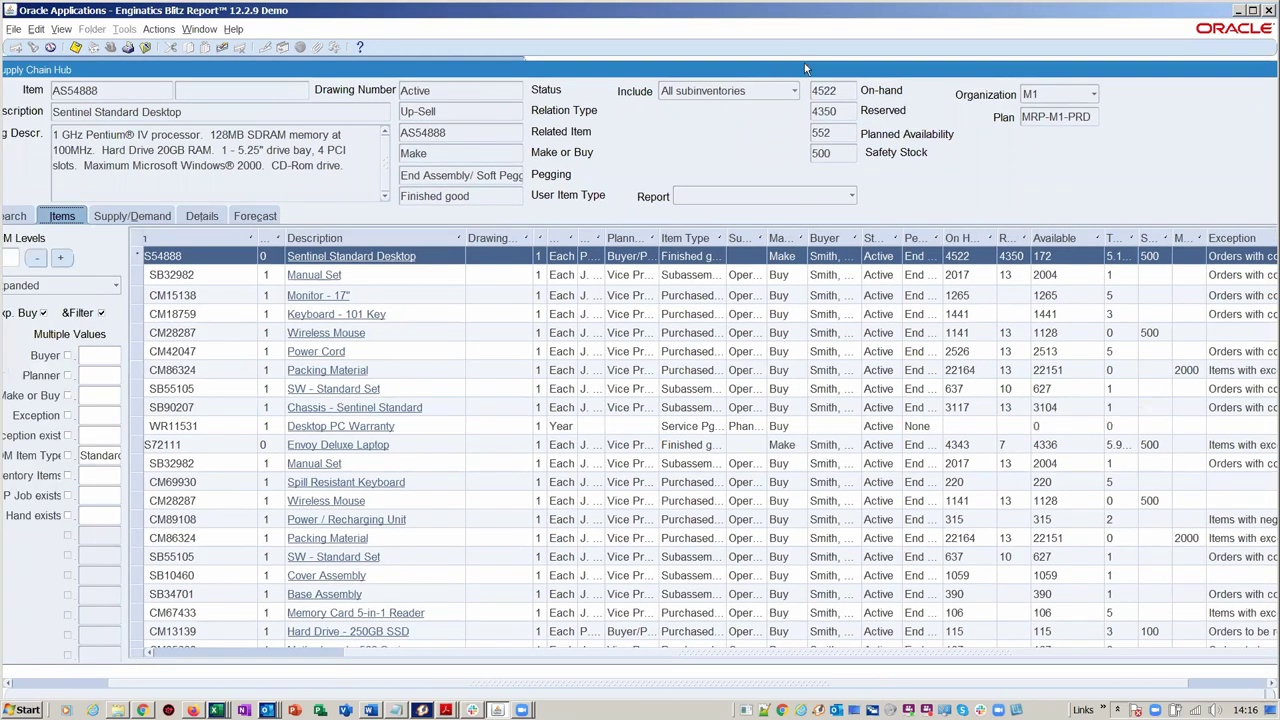
pyautogui.doubleClick(824, 64)
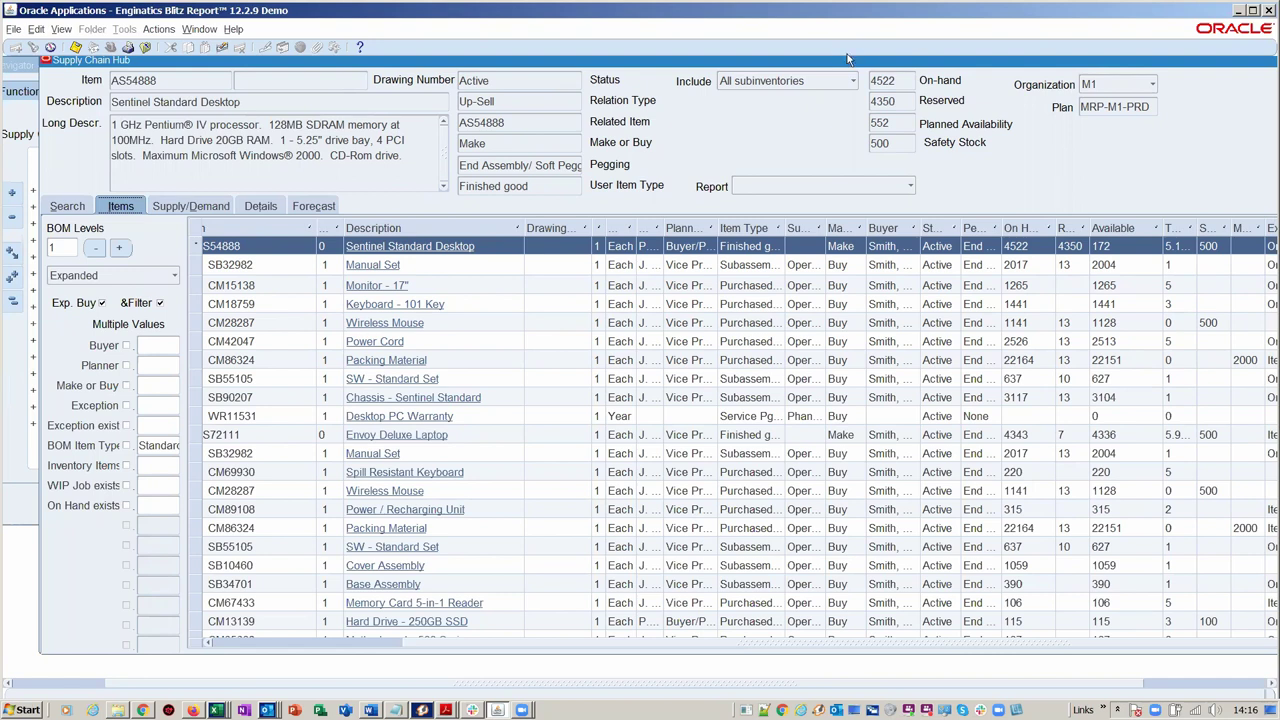
pyautogui.moveTo(843, 66); pyautogui.dragTo(829, 86)
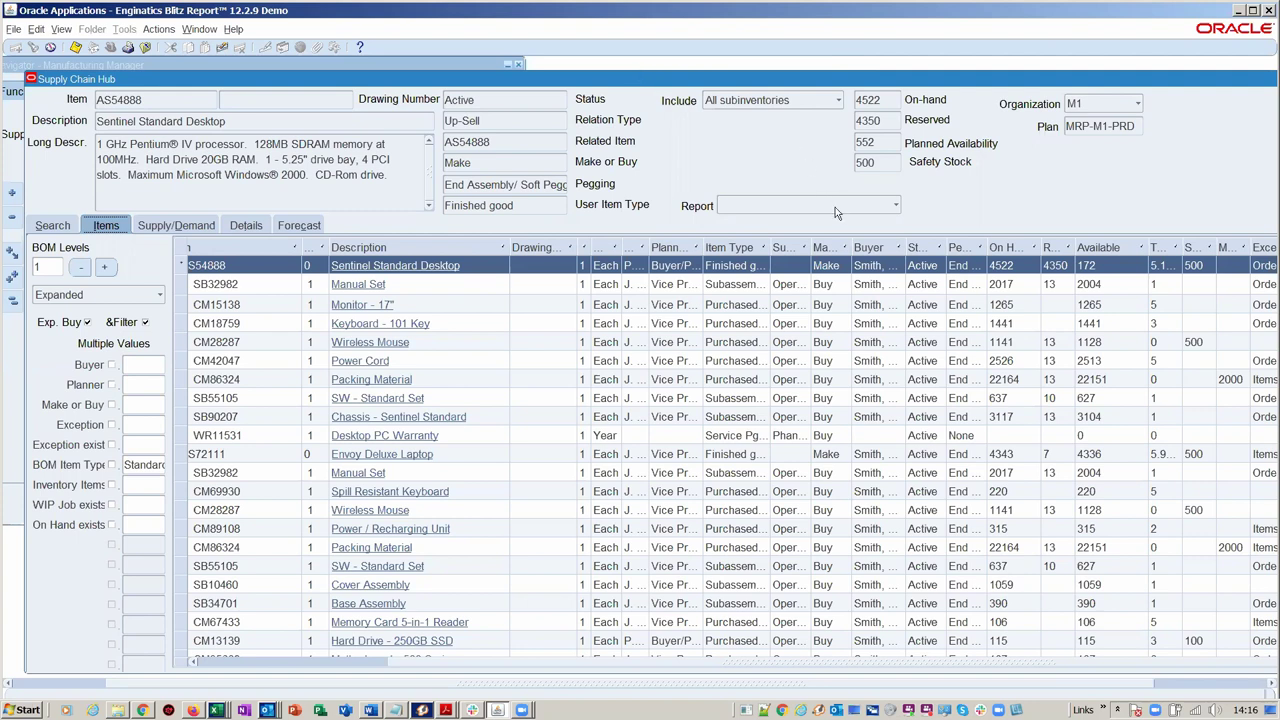
# Run the ONT Order Headers and Lines report for item AS54888
pyautogui.click(865, 205)
pyautogui.scroll(2, 880, 160)
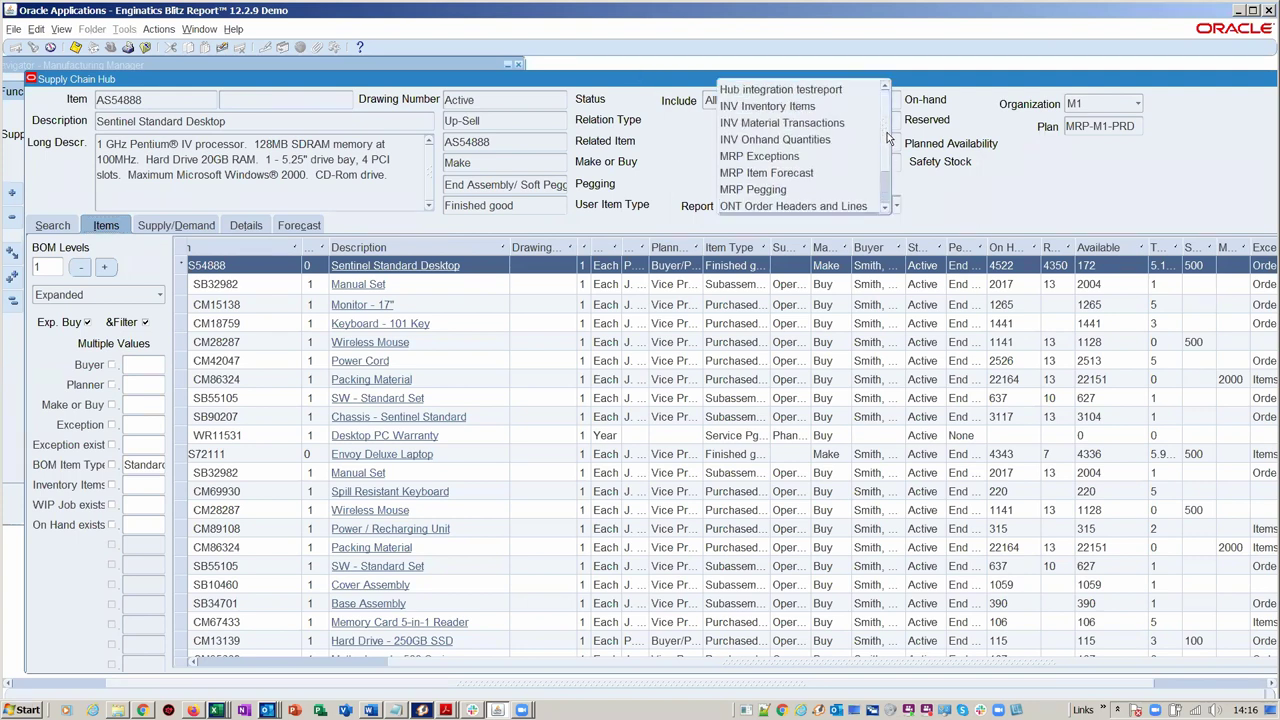
pyautogui.scroll(-2, 885, 152)
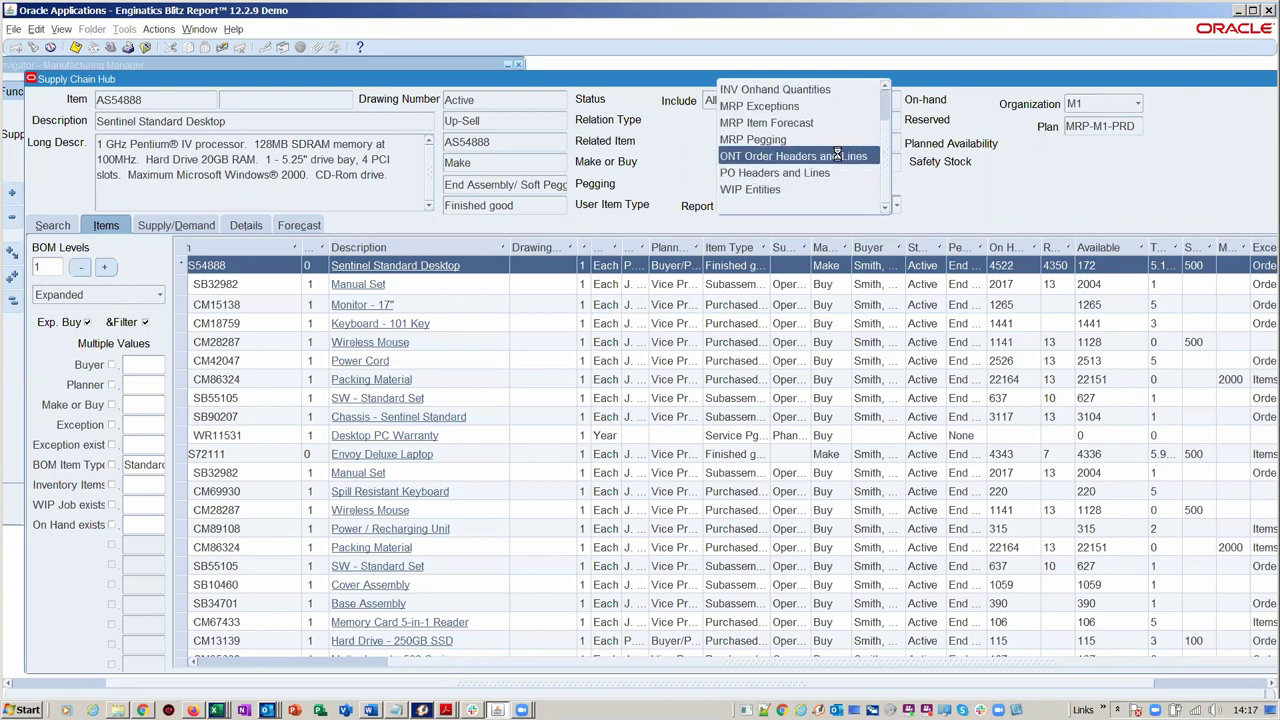
pyautogui.click(840, 157)
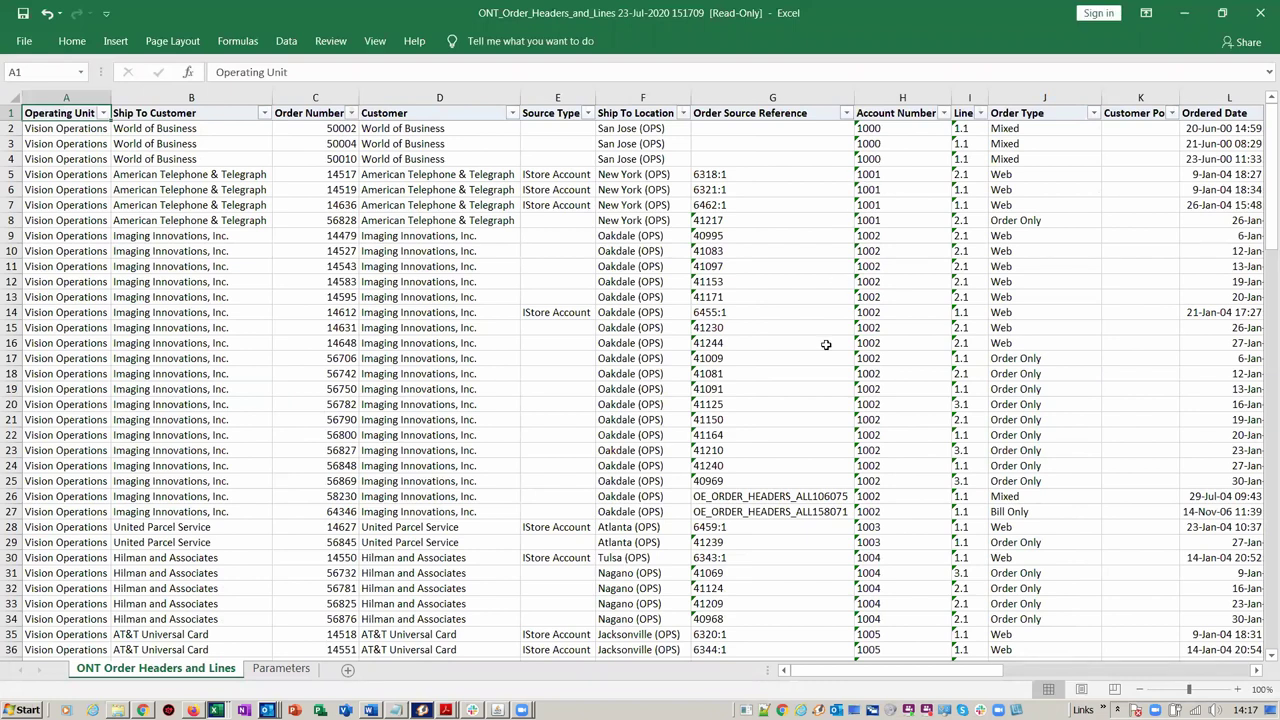
# Review the order headers and lines columns through Shipped Quantity, and switch back to Oracle Applications
pyautogui.moveTo(926, 681); pyautogui.dragTo(975, 673)
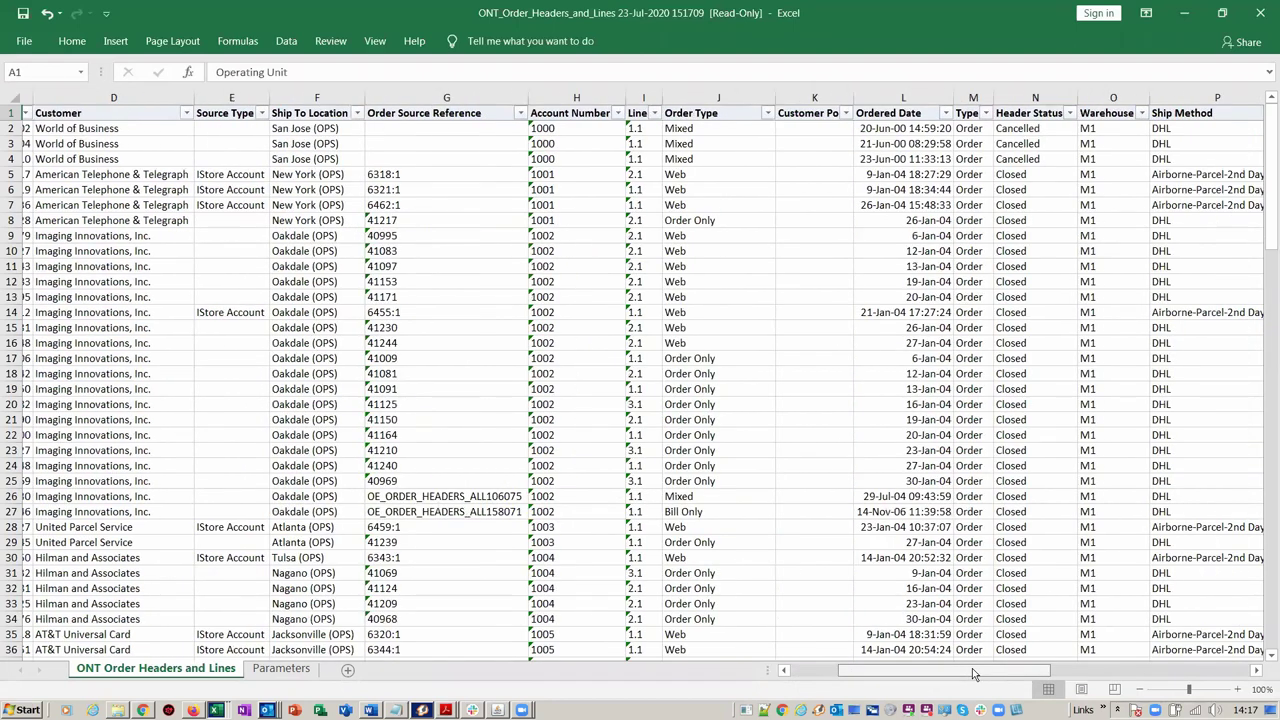
pyautogui.moveTo(975, 673)
pyautogui.mouseDown()
pyautogui.moveTo(1207, 674)
pyautogui.moveTo(1190, 674)
pyautogui.mouseUp()
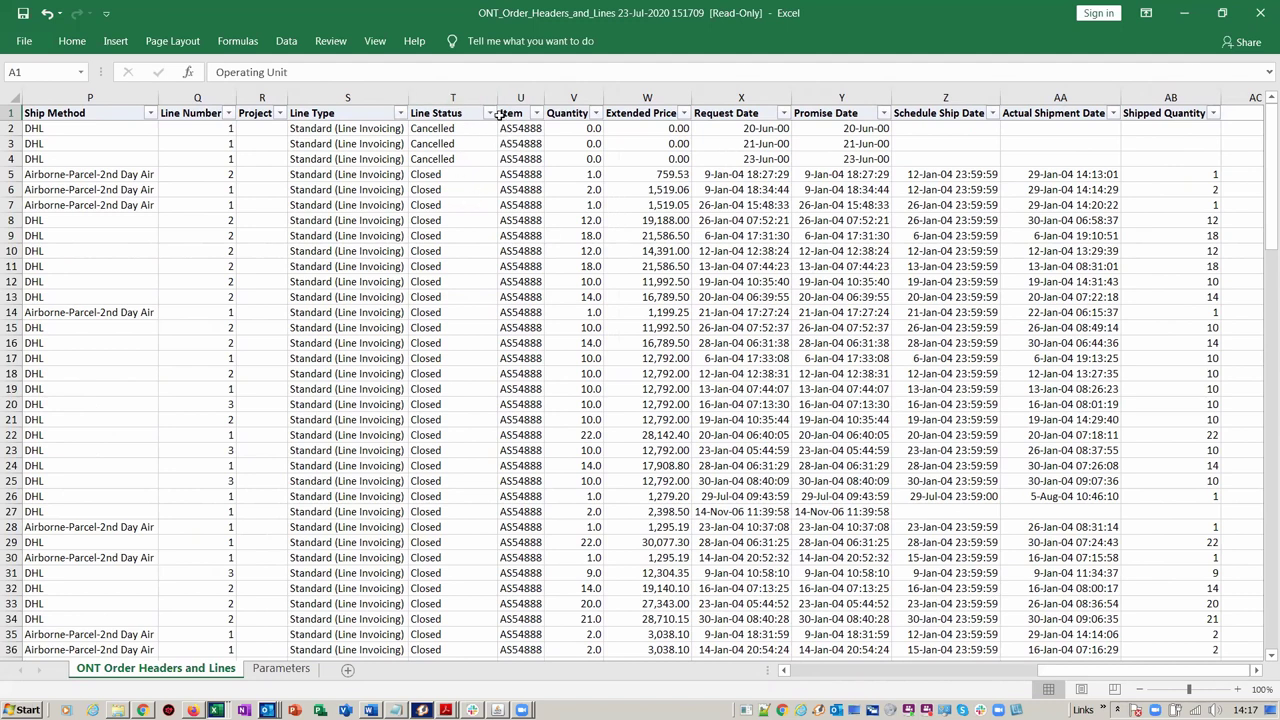
pyautogui.click(896, 667)
pyautogui.hscroll(-2, 855, 655)
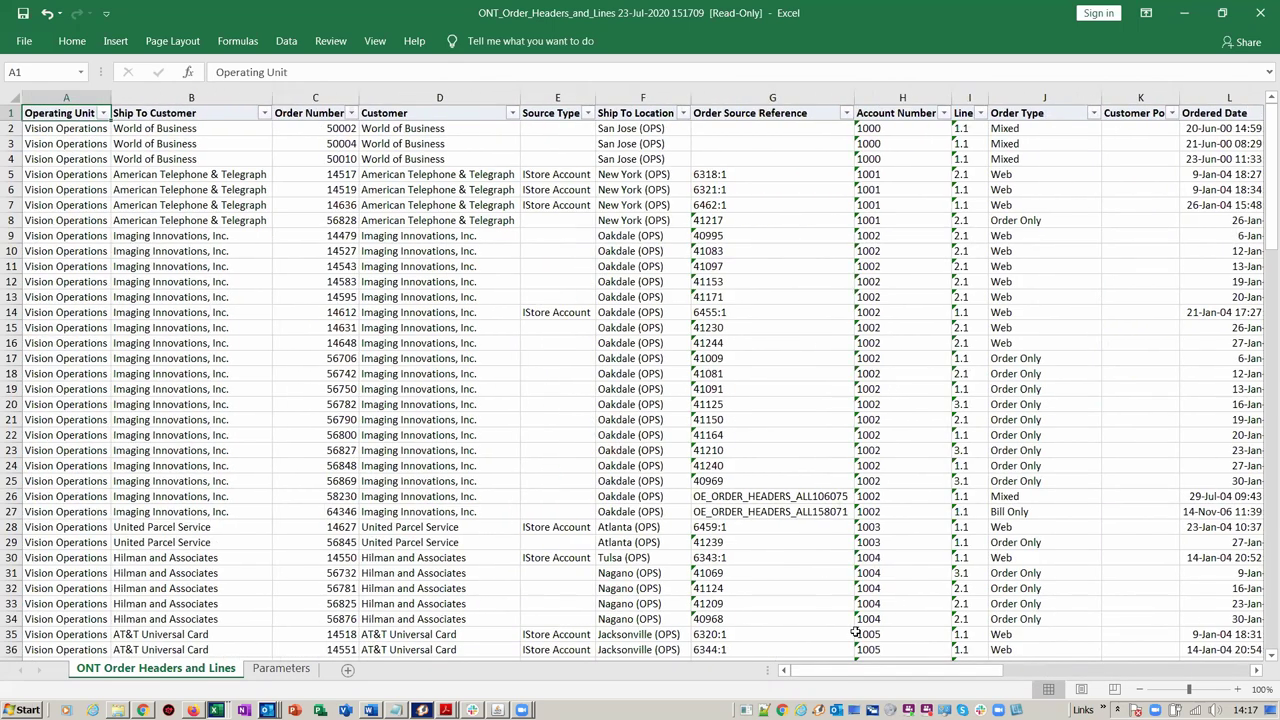
pyautogui.hotkey('alt', 'Tab')
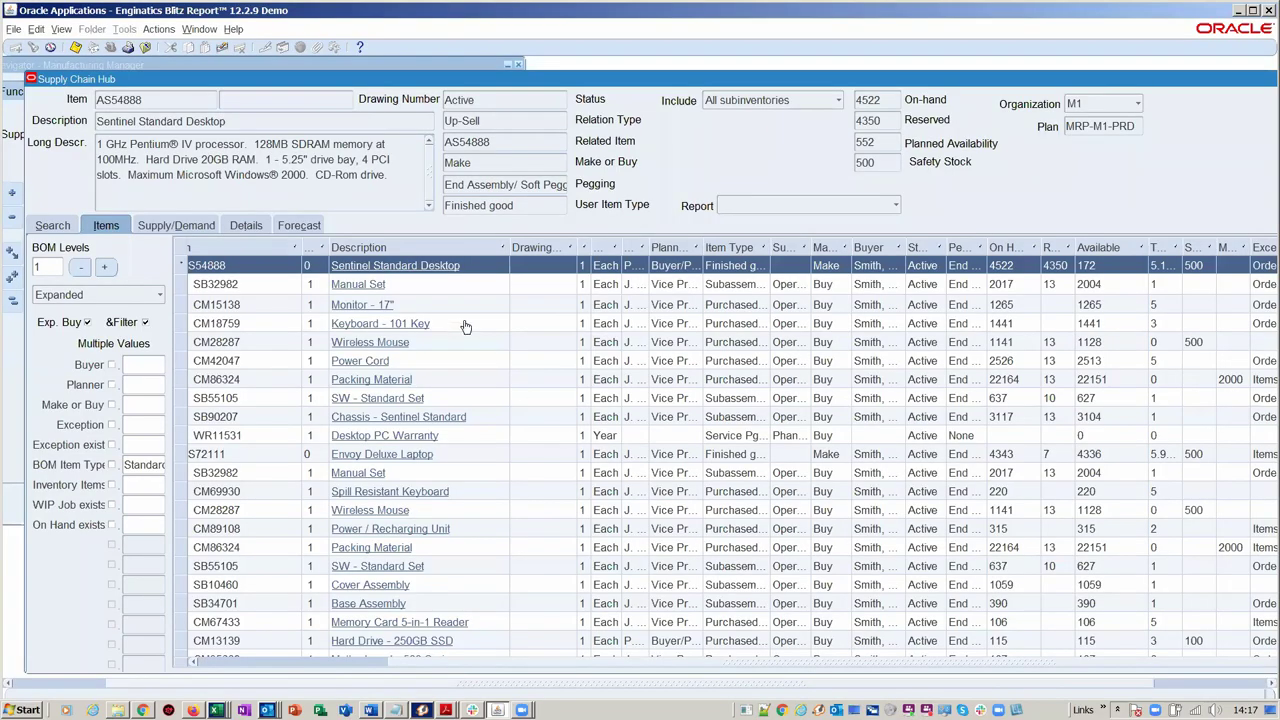
# Open Blitz Reports Setup from the Supply Chain Hub and bring its blank report definition to the front
pyautogui.click(165, 31)
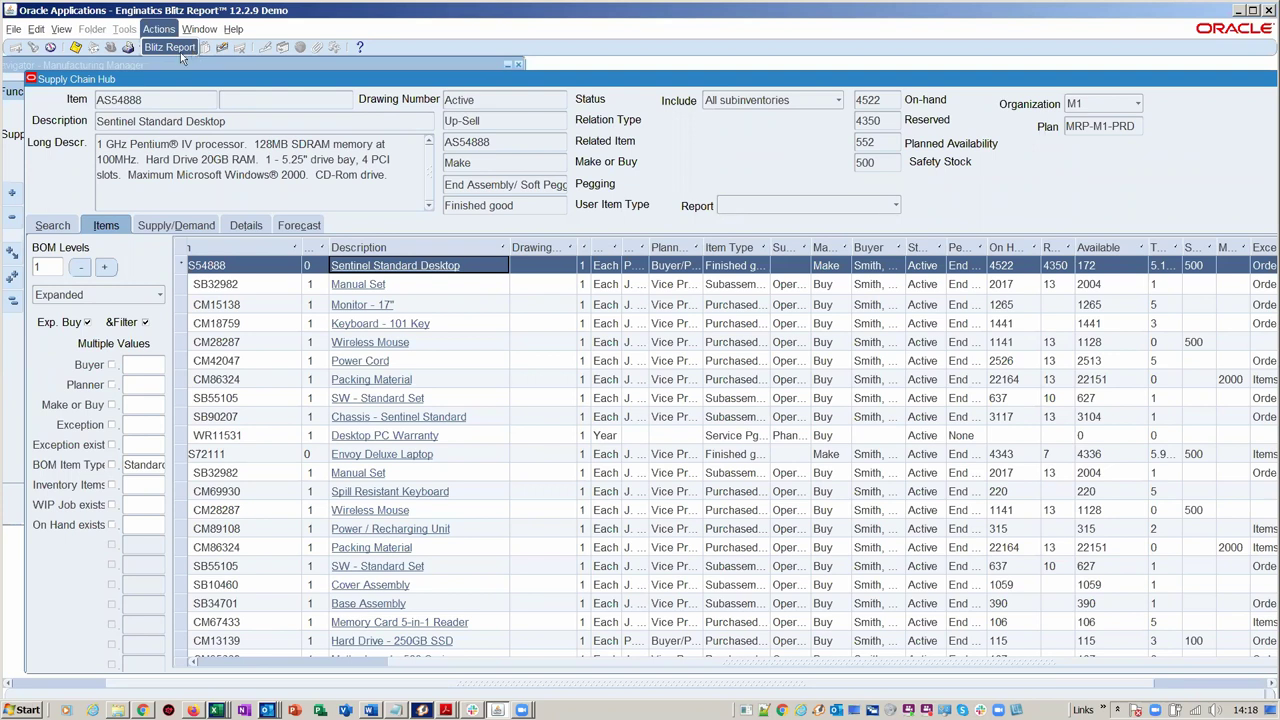
pyautogui.click(179, 48)
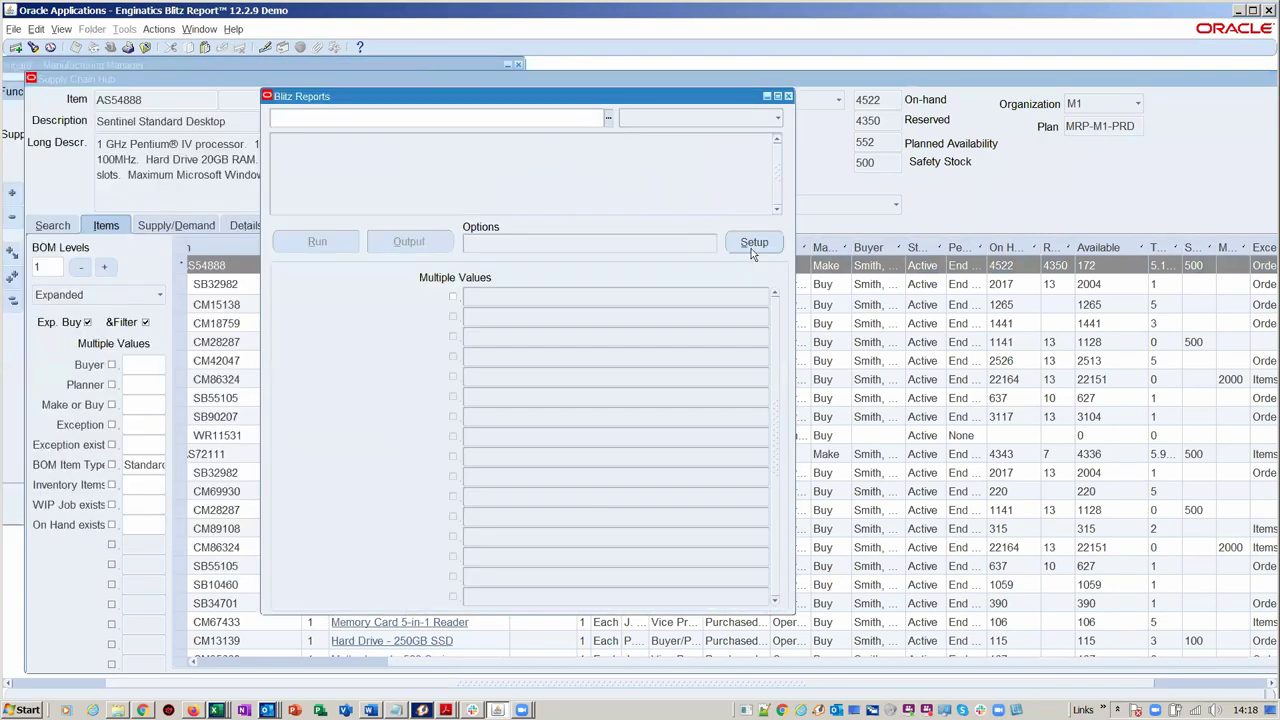
pyautogui.click(752, 246)
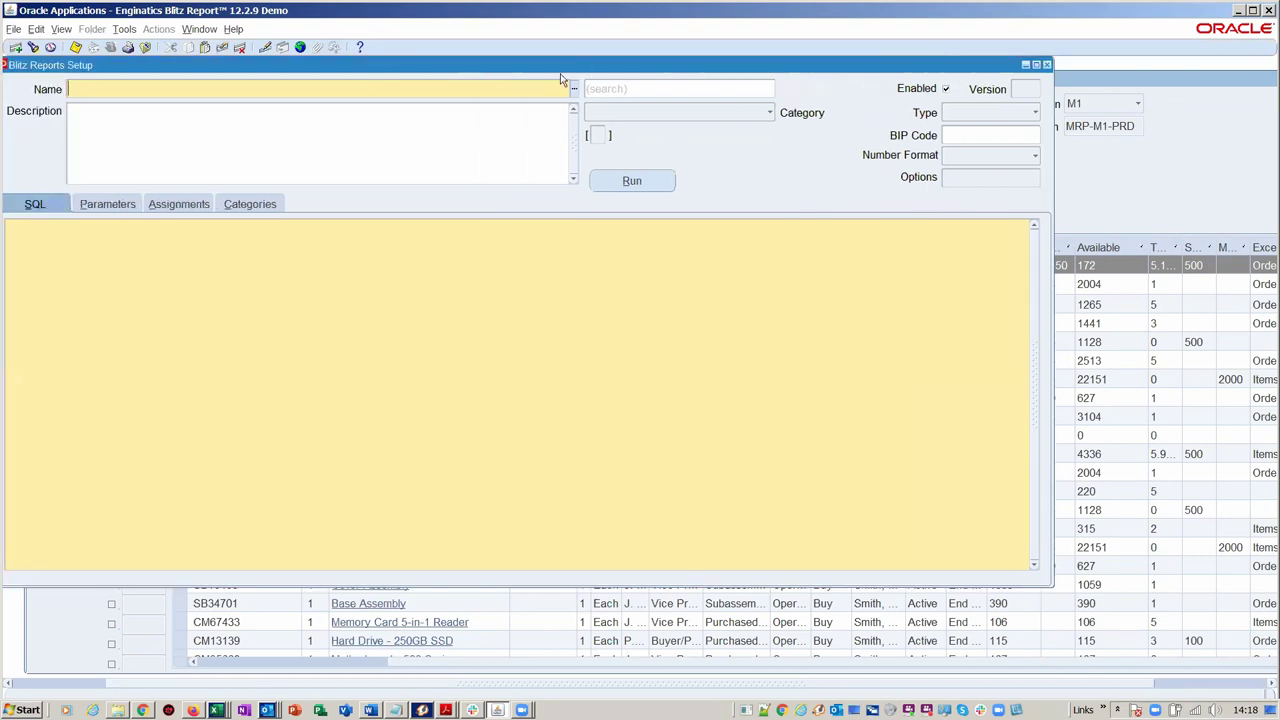
pyautogui.click(535, 658)
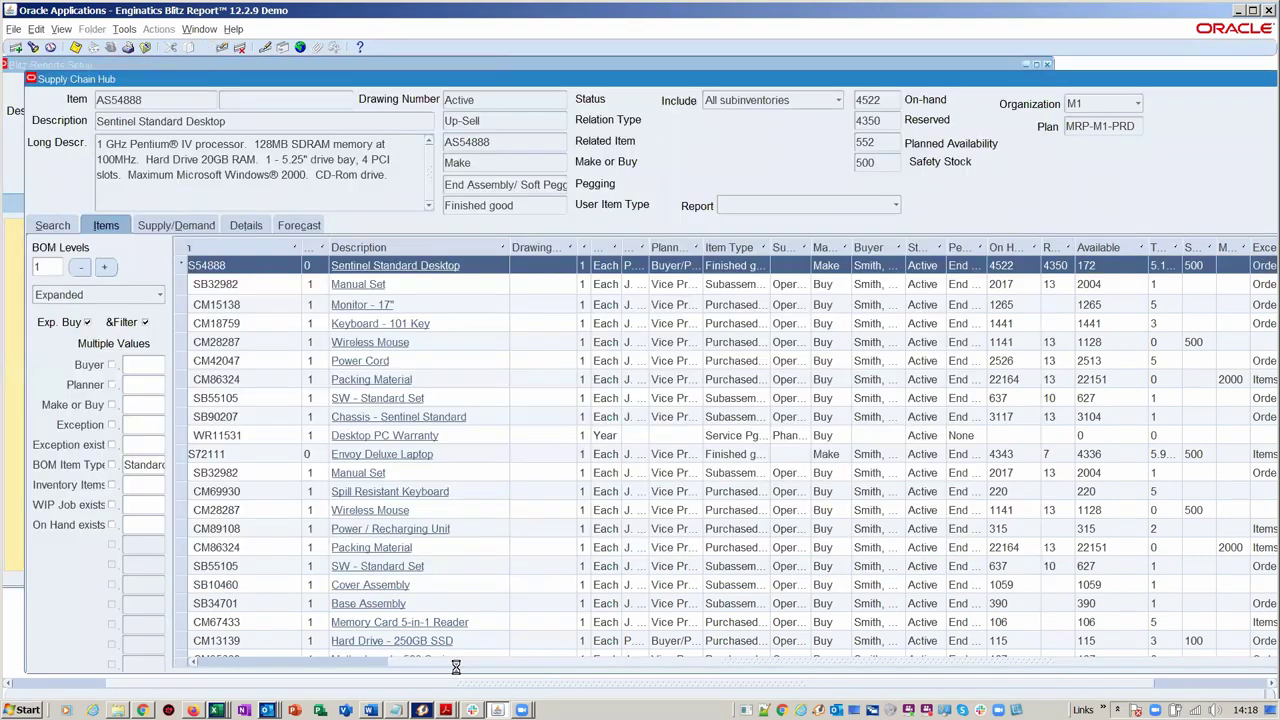
pyautogui.moveTo(468, 660); pyautogui.dragTo(375, 666)
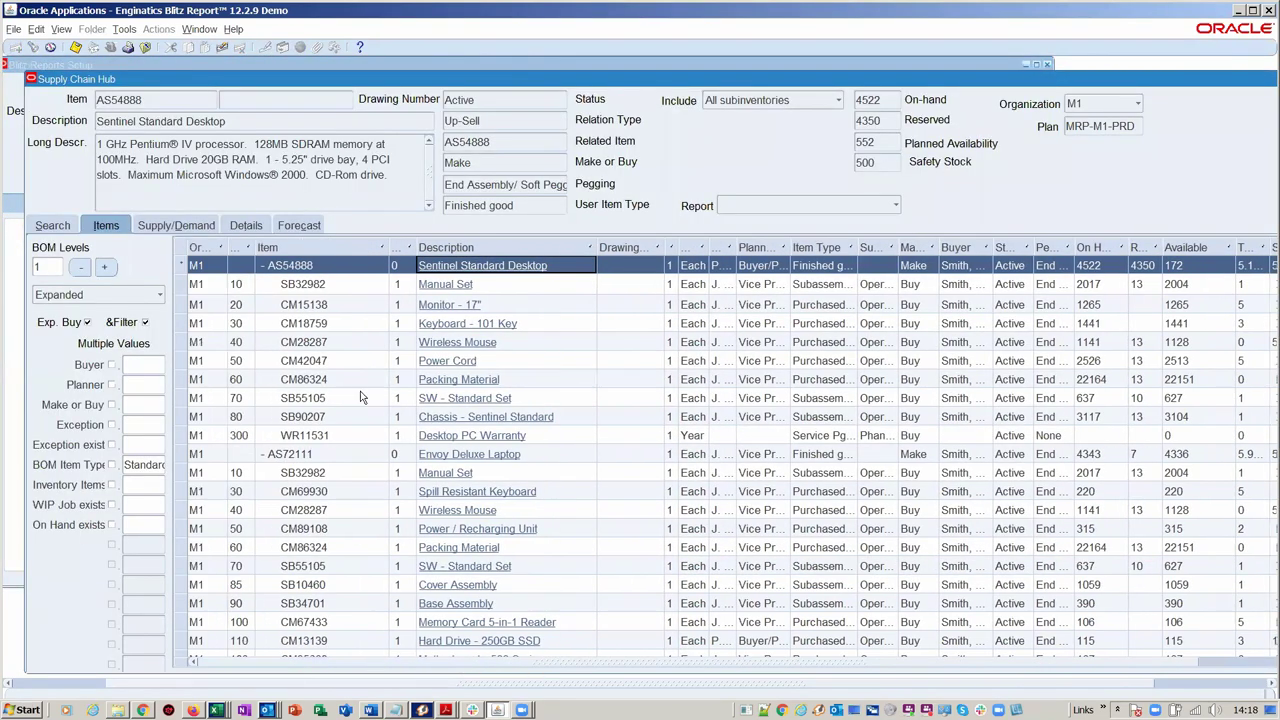
pyautogui.click(199, 30)
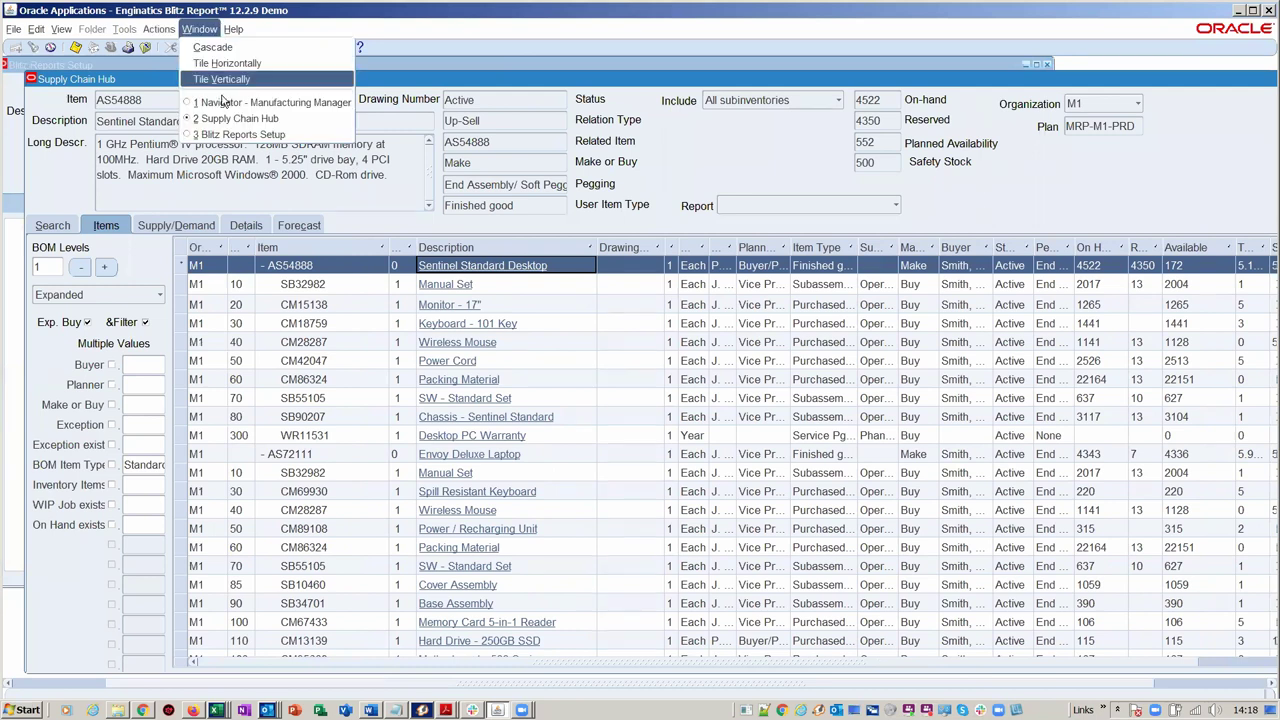
pyautogui.click(240, 135)
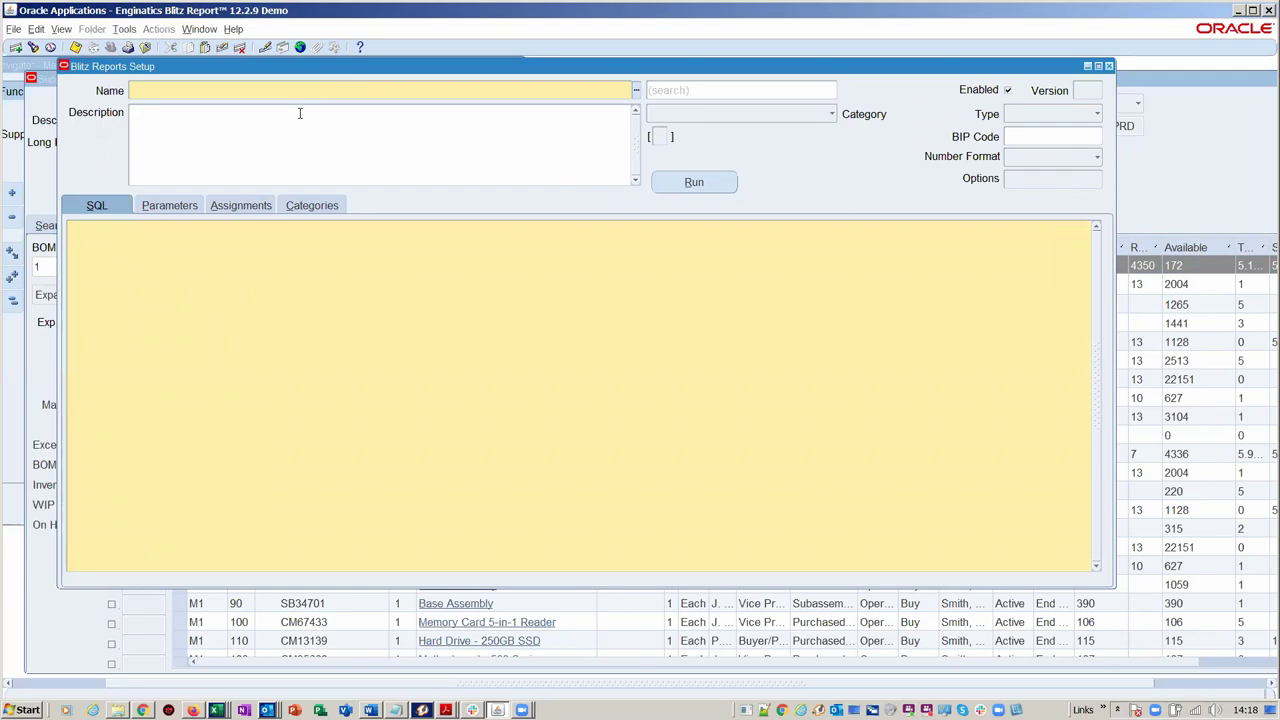
# Name the new report "Demo Hub" and describe it as "check items last updated in the last X number of days"
pyautogui.write('Demo Hub')
pyautogui.write('check i')
pyautogui.write('tems last upd')
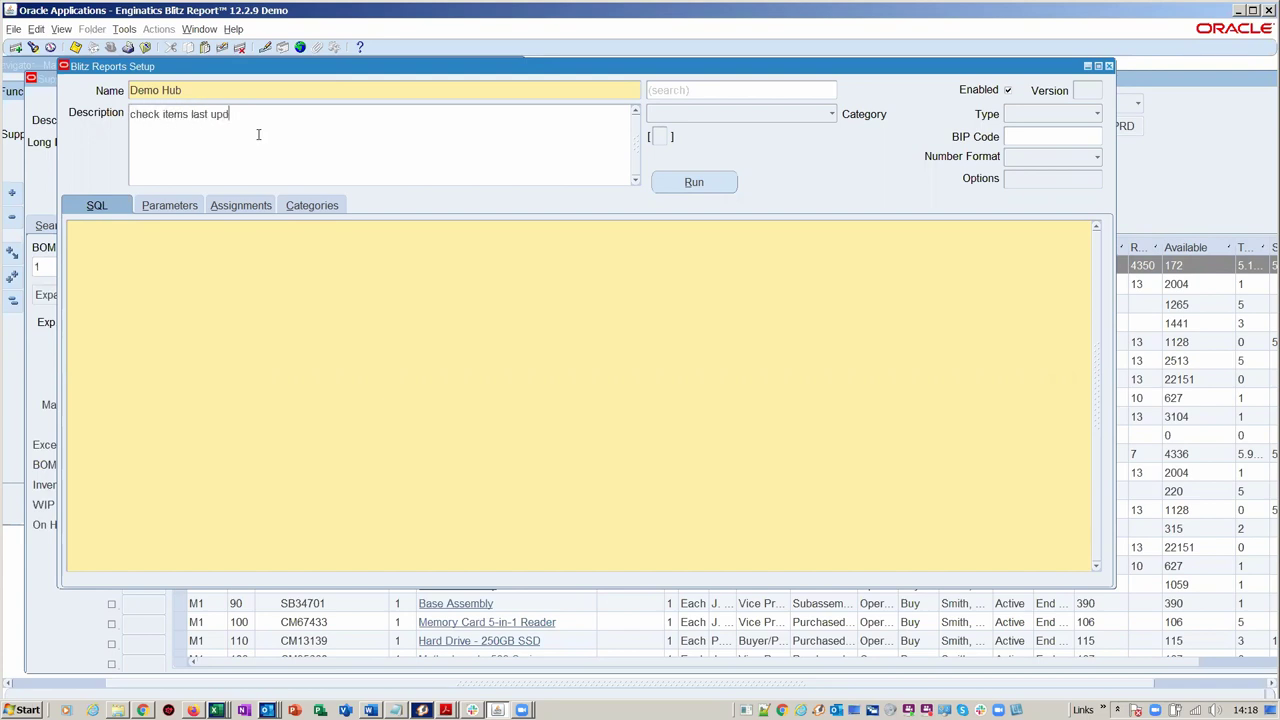
pyautogui.write('ated in the last X number of da')
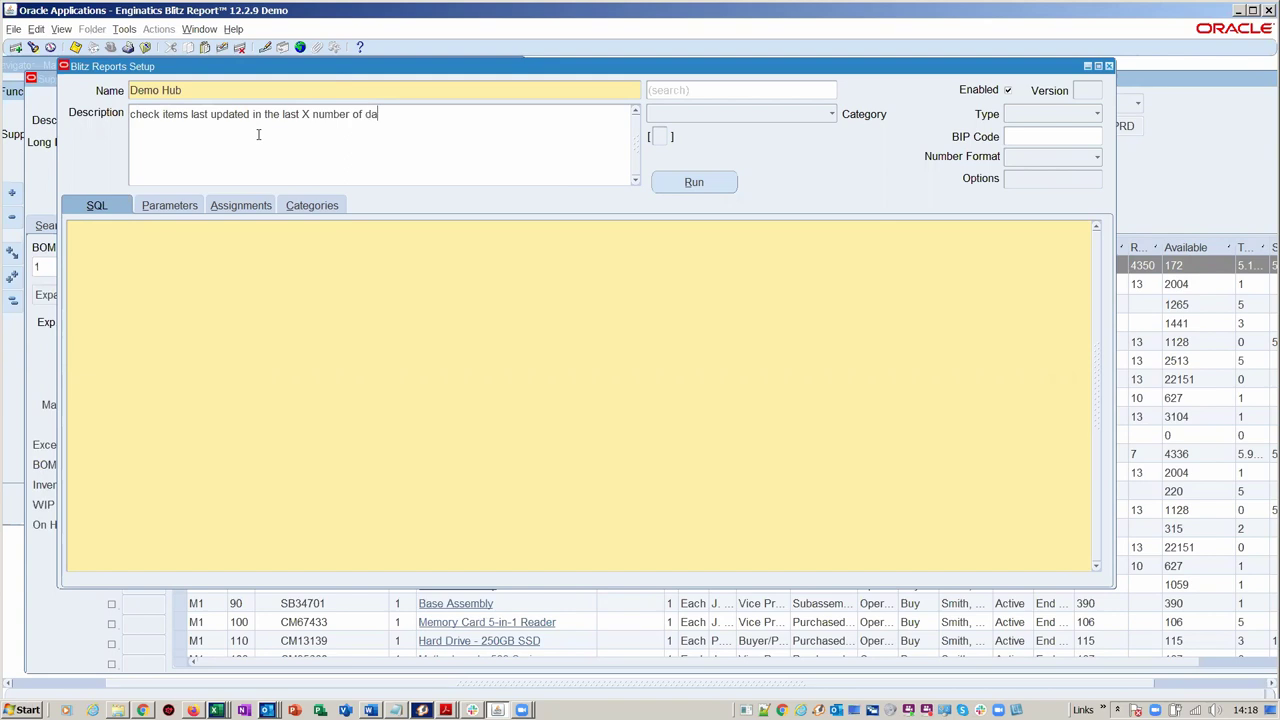
pyautogui.write('ys')
# Start the report's SQL with "select msib.*, mp.*" and "from mtl_system_items_b msib, mtl_parameters mp"
pyautogui.click(346, 290)
pyautogui.write('select msib')
pyautogui.write(' *, mp.*')
pyautogui.press('Return')
pyautogui.write('from mtl_sy')
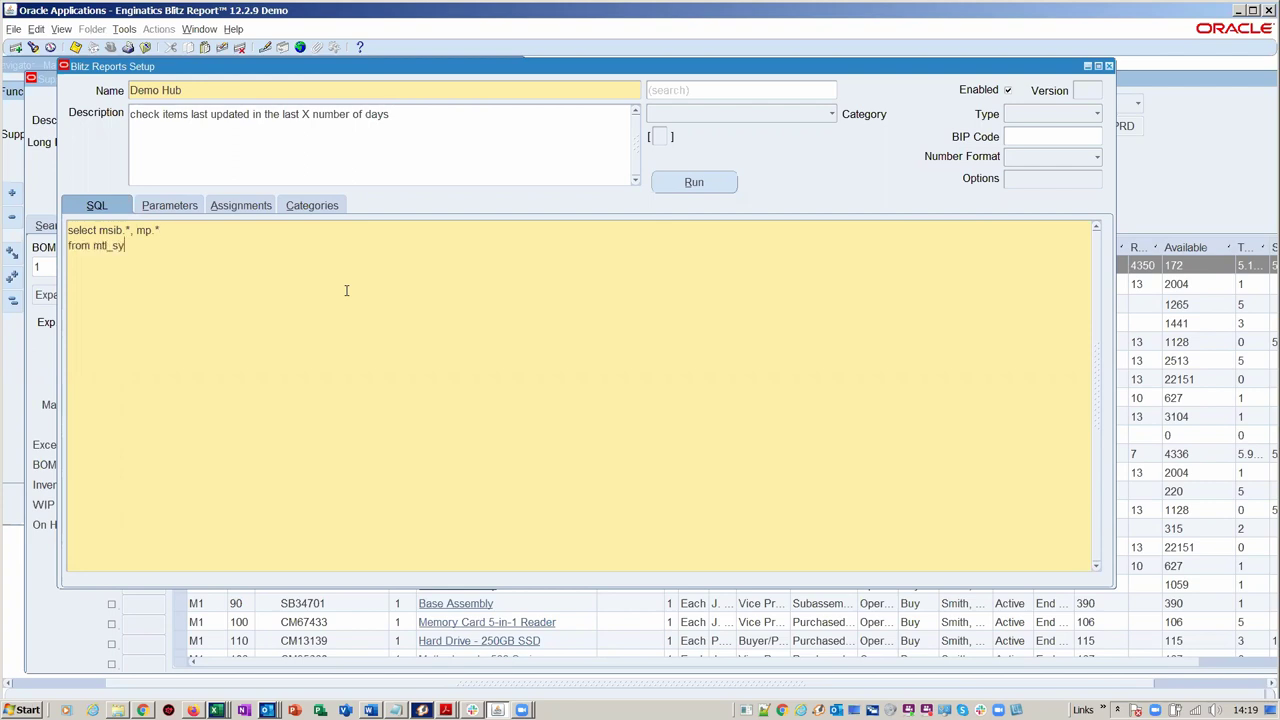
pyautogui.write('stem_items_')
pyautogui.write('b msib, mtl_parameyter')
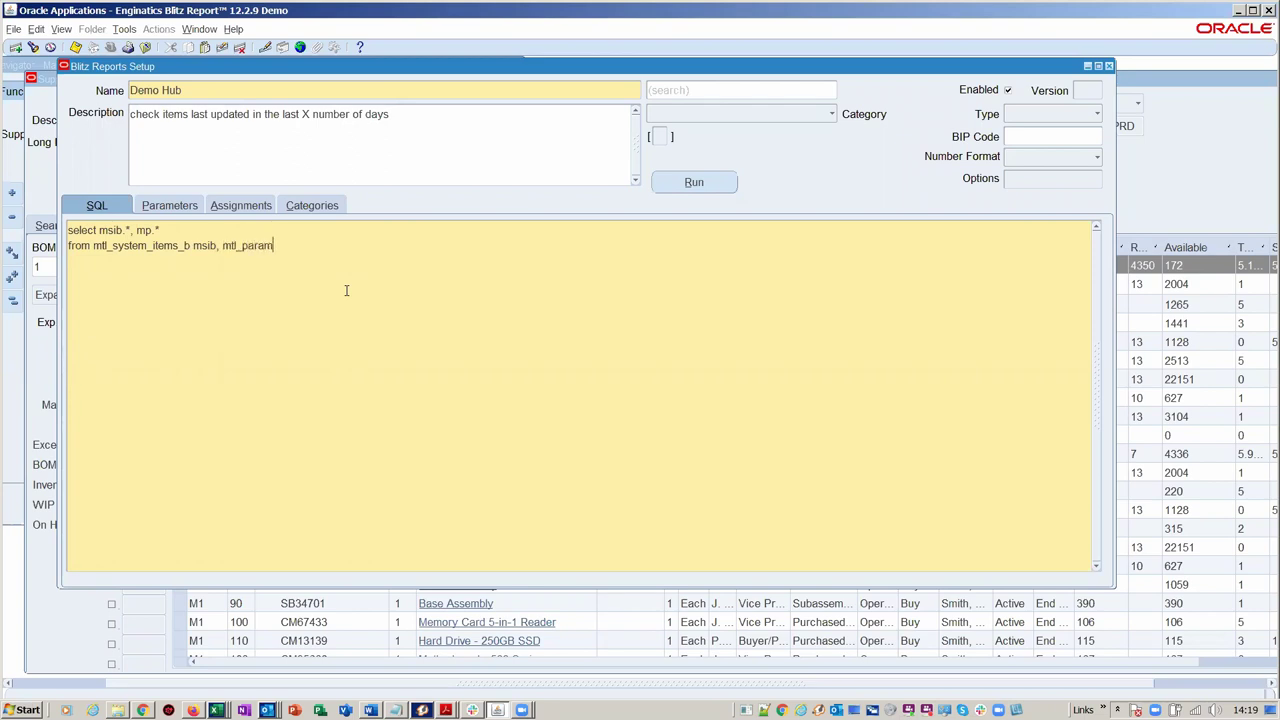
pyautogui.press('BackSpace')
pyautogui.press('BackSpace')
pyautogui.press('BackSpace')
pyautogui.press('BackSpace')
pyautogui.write('ters')
pyautogui.write(' mp ')
# Add the SQL conditions "where 1=1" and "and mp.organization_id = msib.organization_id"
pyautogui.write('where')
pyautogui.write(' 1=1')
pyautogui.press('Return')
pyautogui.write('and')
pyautogui.write(' mp.organi')
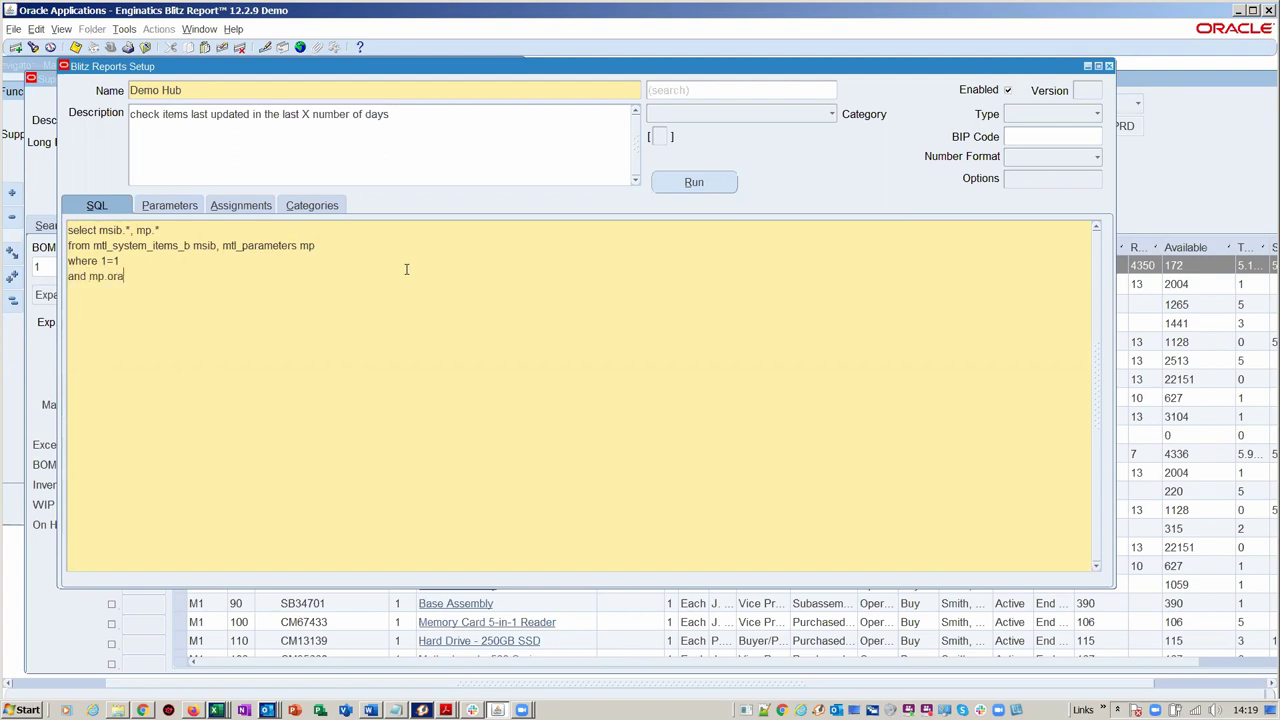
pyautogui.write('zation_id = msib.organization_id')
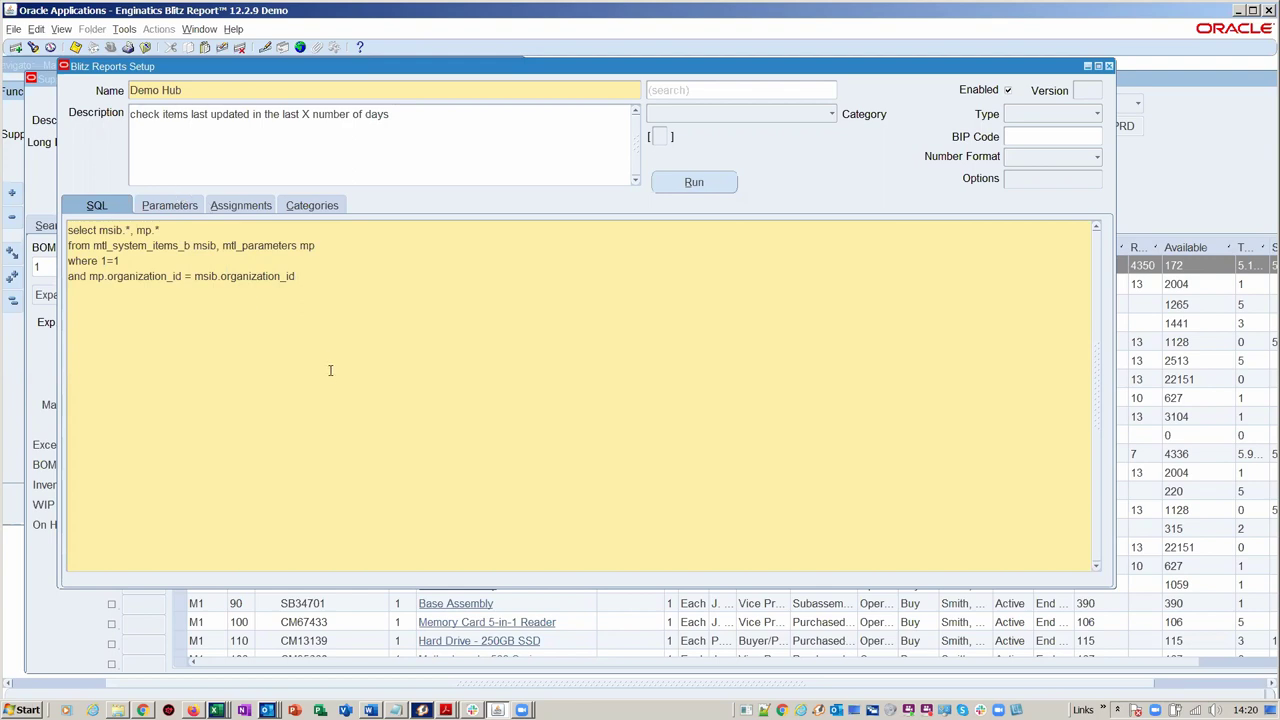
# Add an Organization parameter to the report by copying the one from INV Subinventories
pyautogui.click(184, 205)
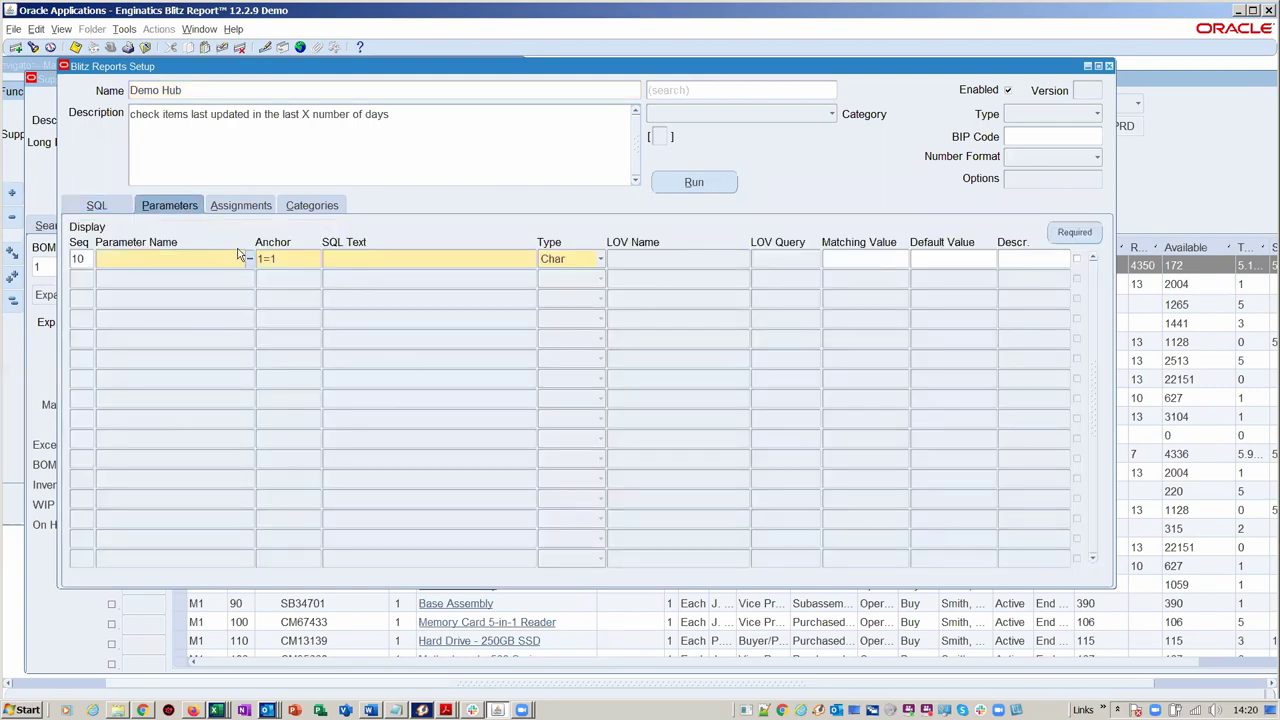
pyautogui.click(175, 259)
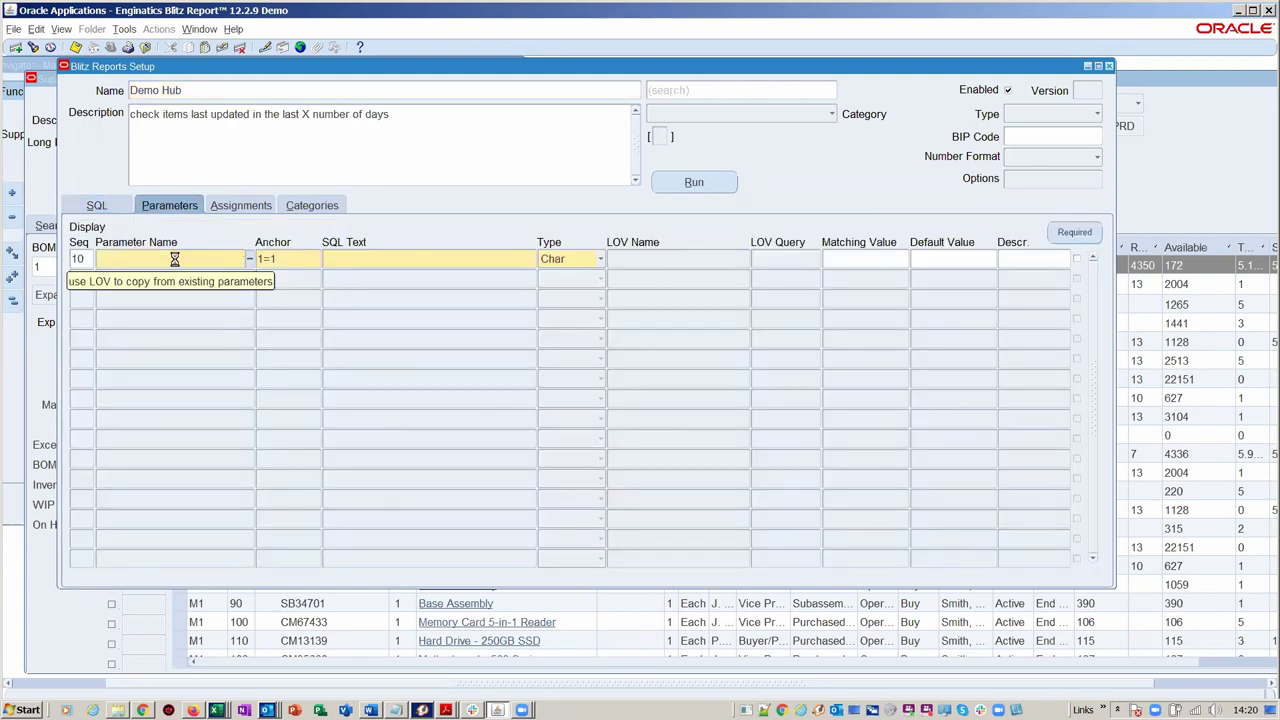
pyautogui.write('or')
pyautogui.hotkey('ctrl', 'l')
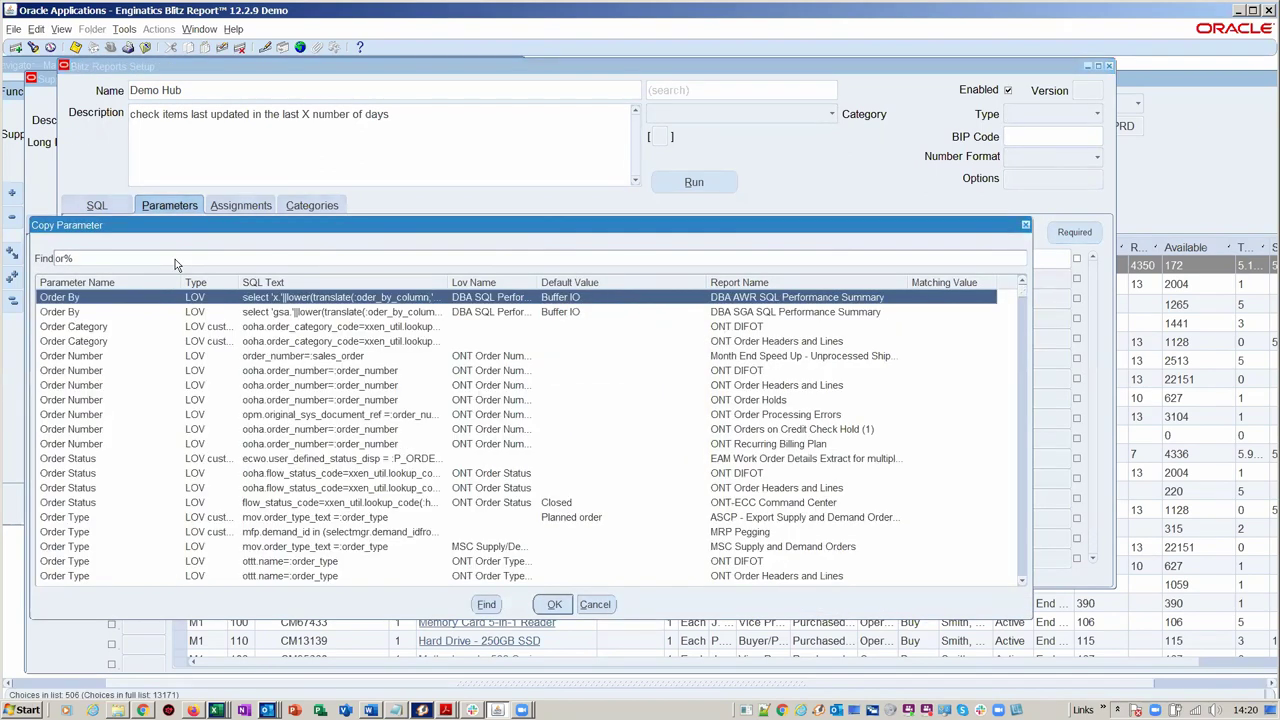
pyautogui.write('gani')
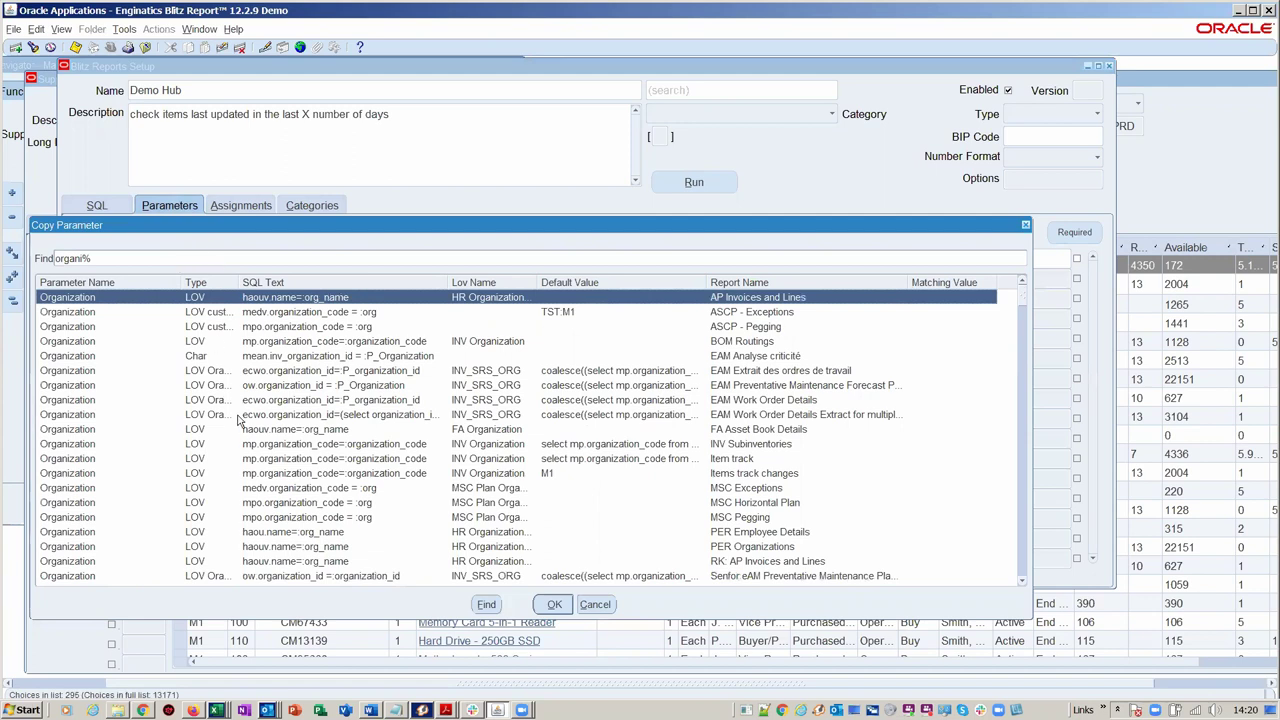
pyautogui.doubleClick(247, 445)
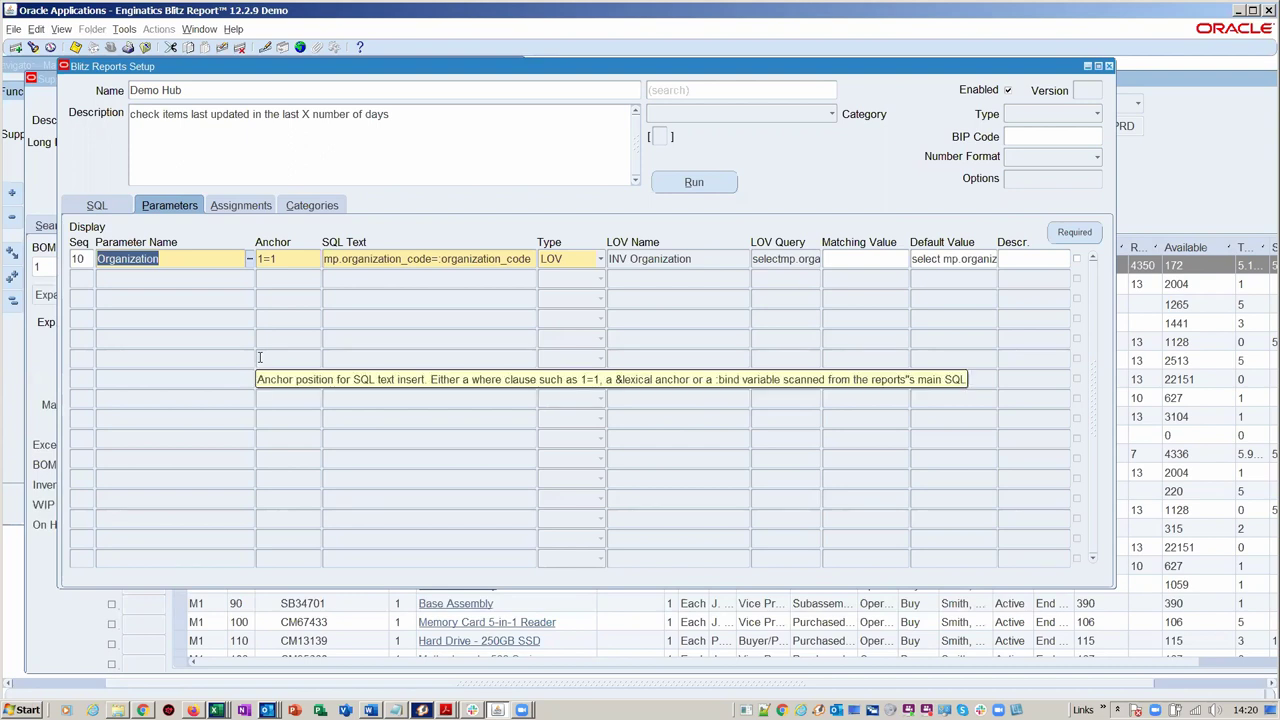
# Add a Last Update within Days parameter copied from INV Item Change Tracking - Org View, and select its default value
pyautogui.click(118, 276)
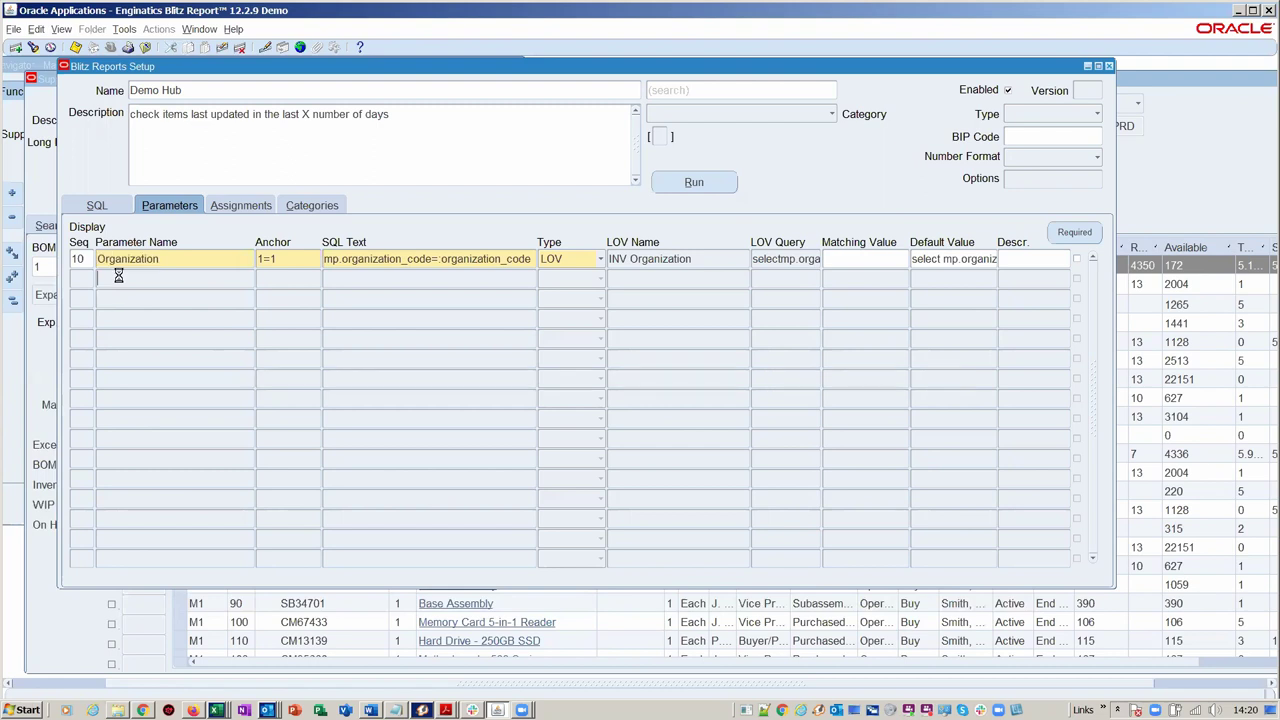
pyautogui.doubleClick(123, 279)
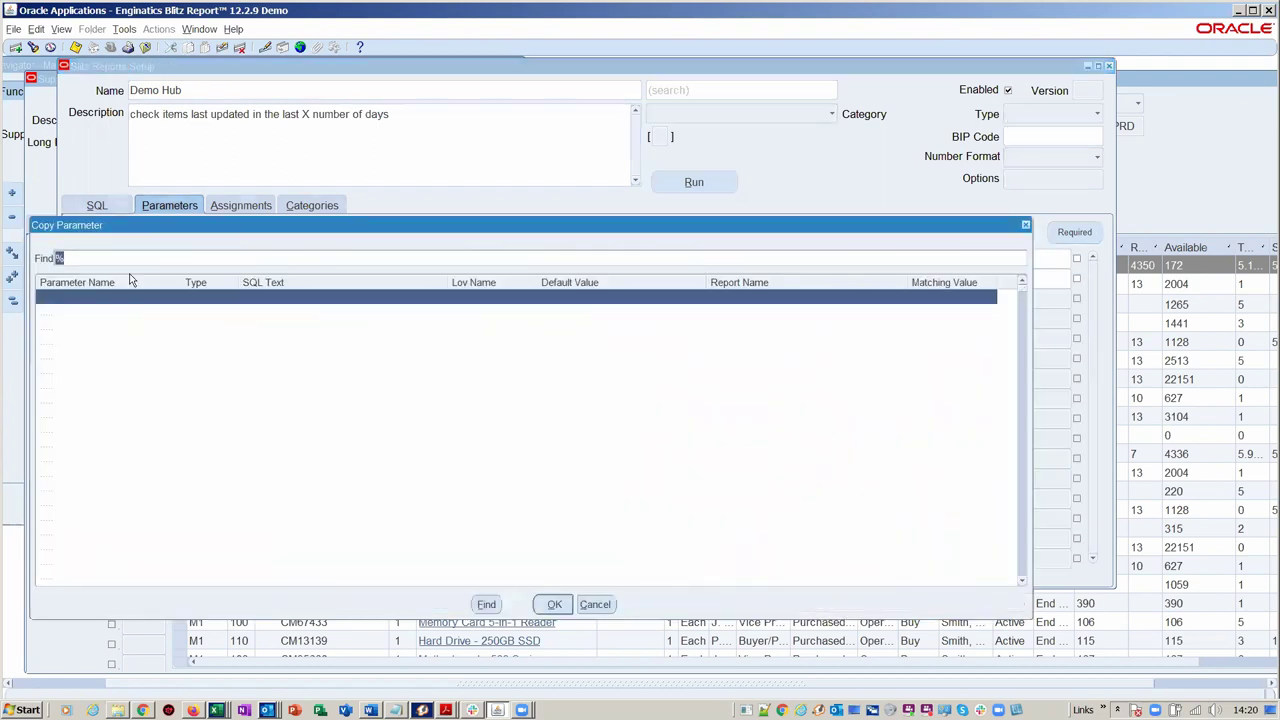
pyautogui.write('la')
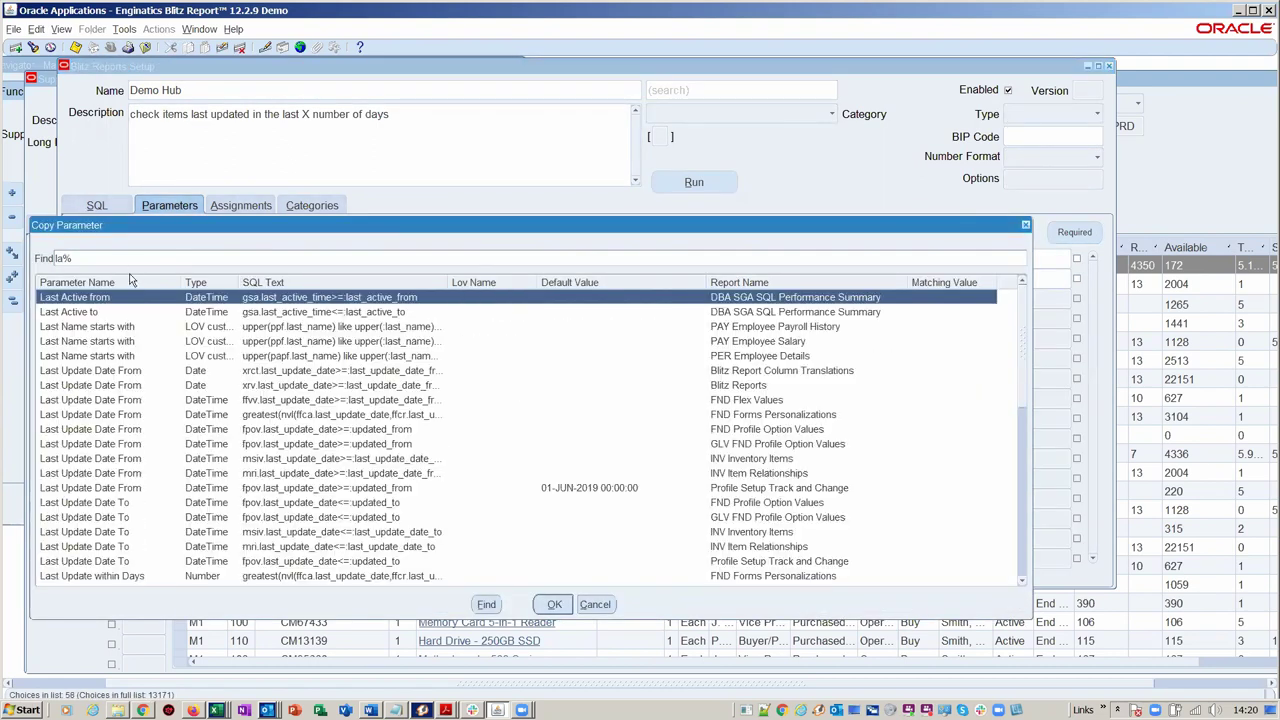
pyautogui.write('st')
pyautogui.scroll(-3, 416, 523)
pyautogui.scroll(-1, 416, 523)
pyautogui.click(411, 460)
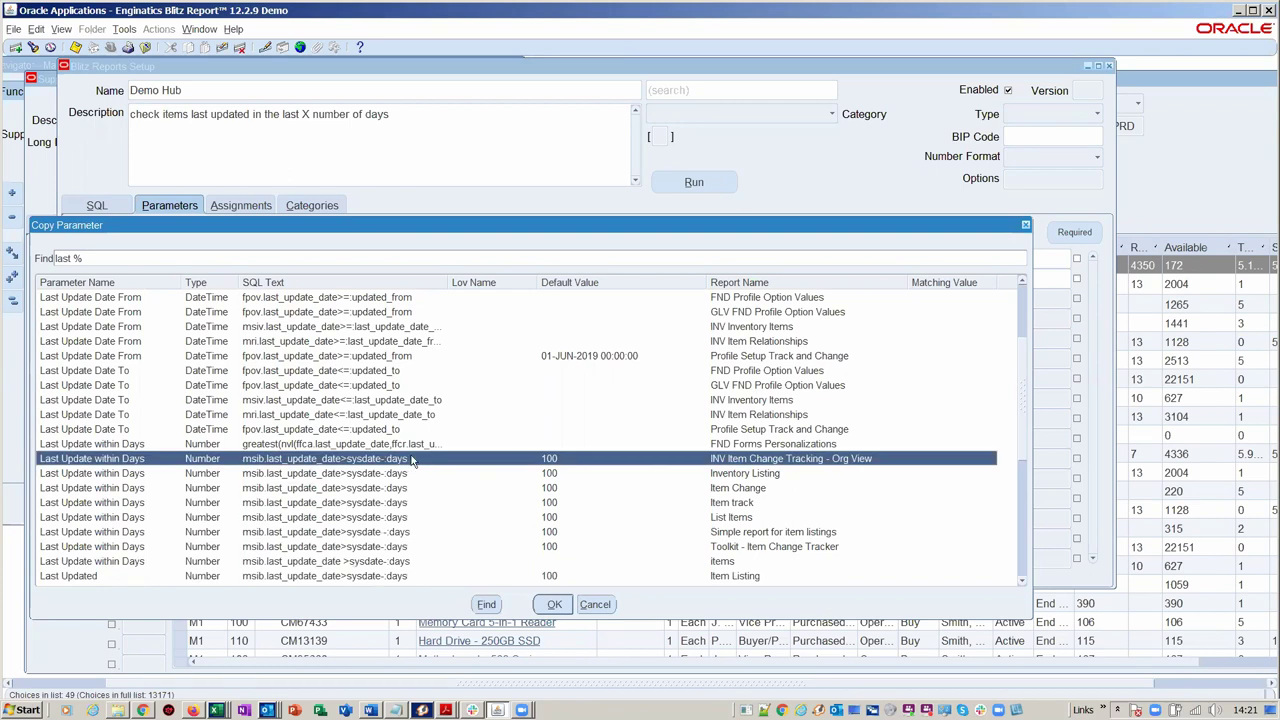
pyautogui.doubleClick(411, 458)
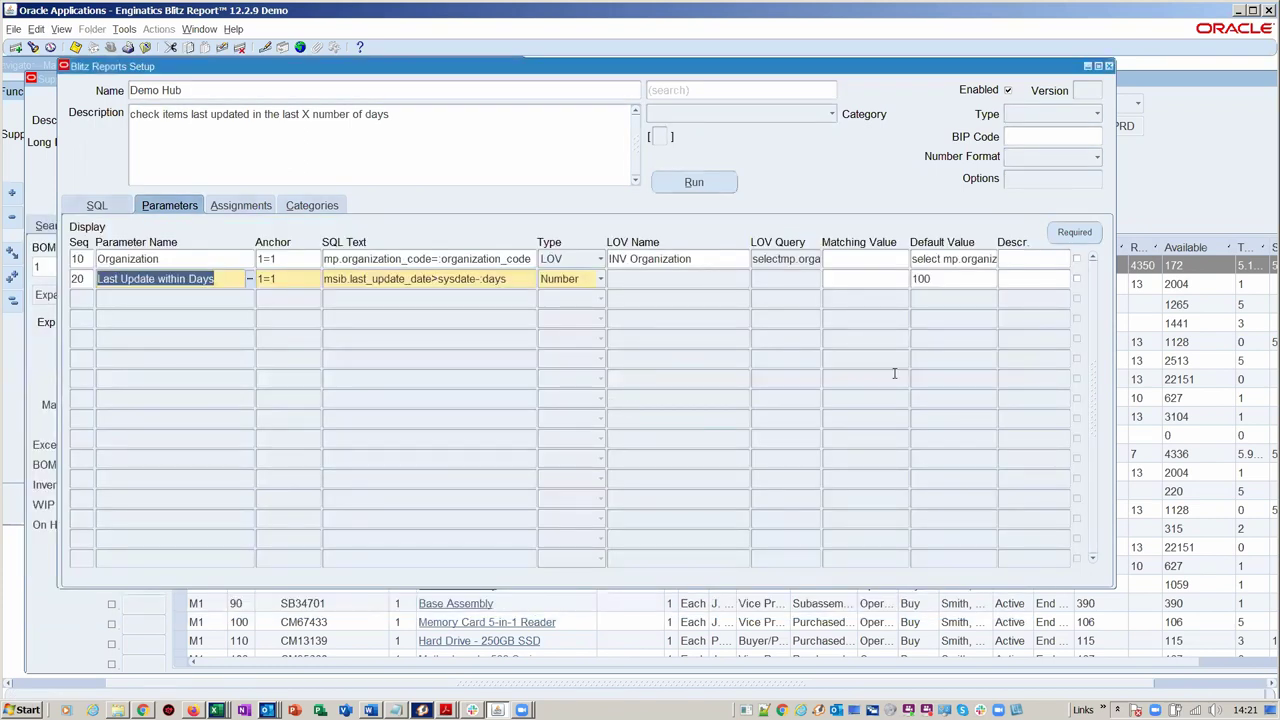
pyautogui.click(960, 278)
pyautogui.doubleClick(961, 279)
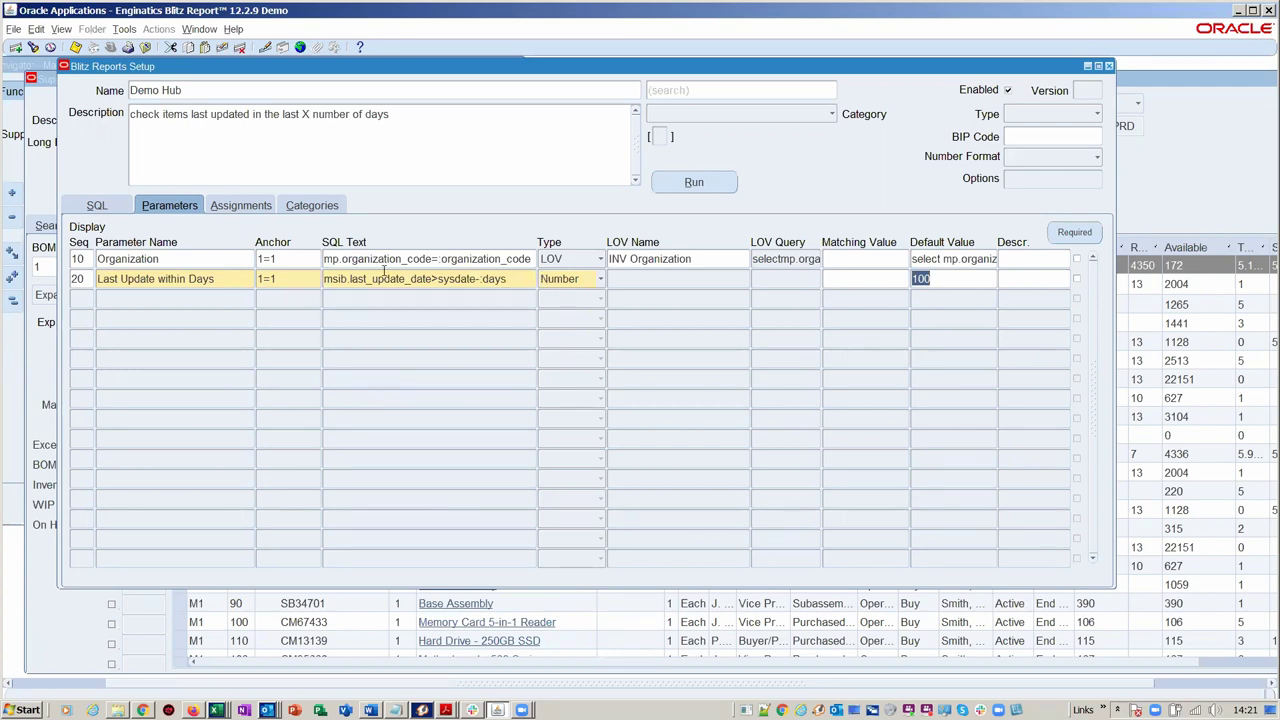
# Assign the report at User level to DEVELOPER with the Include option, and save the report
pyautogui.click(239, 205)
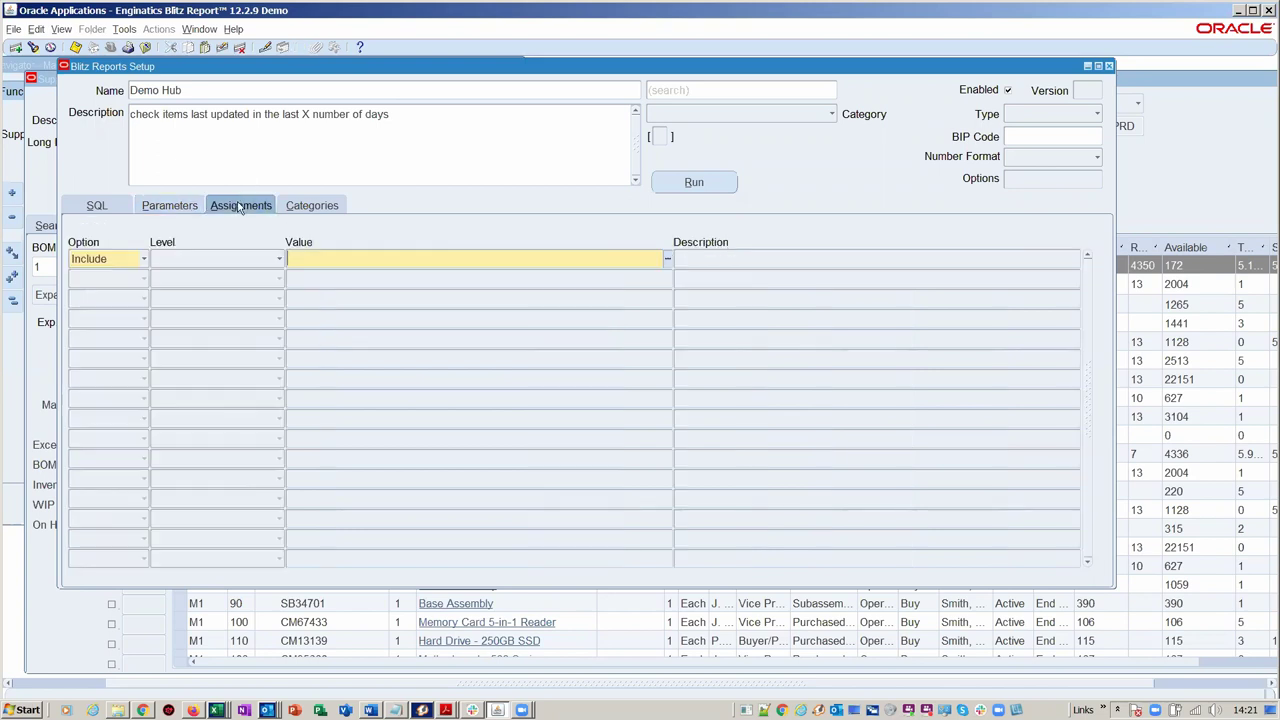
pyautogui.click(257, 260)
pyautogui.press('Up')
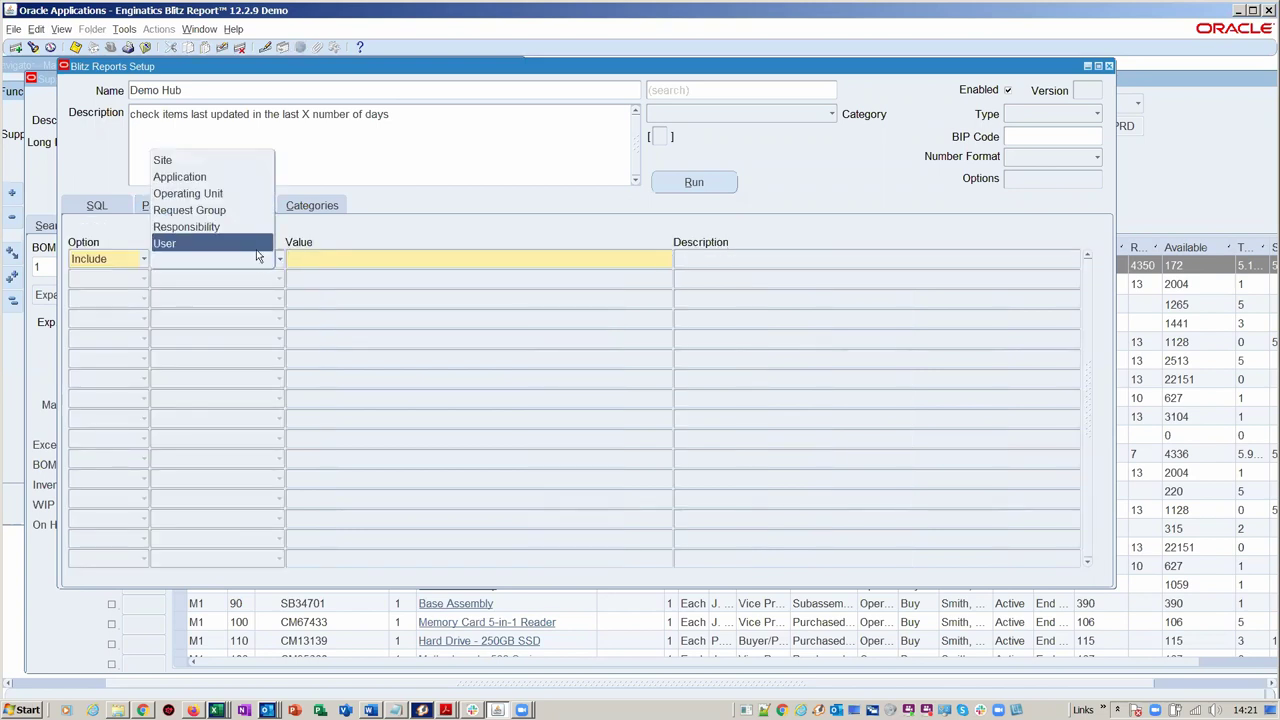
pyautogui.click(303, 262)
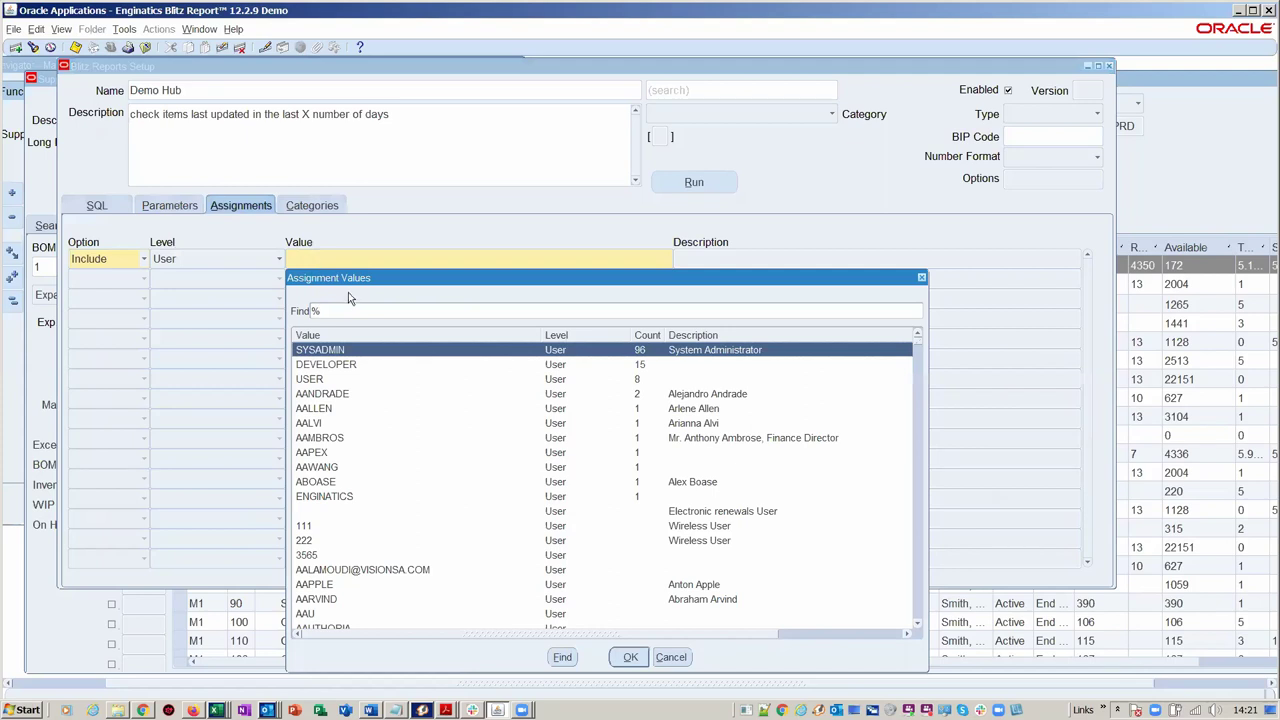
pyautogui.doubleClick(347, 366)
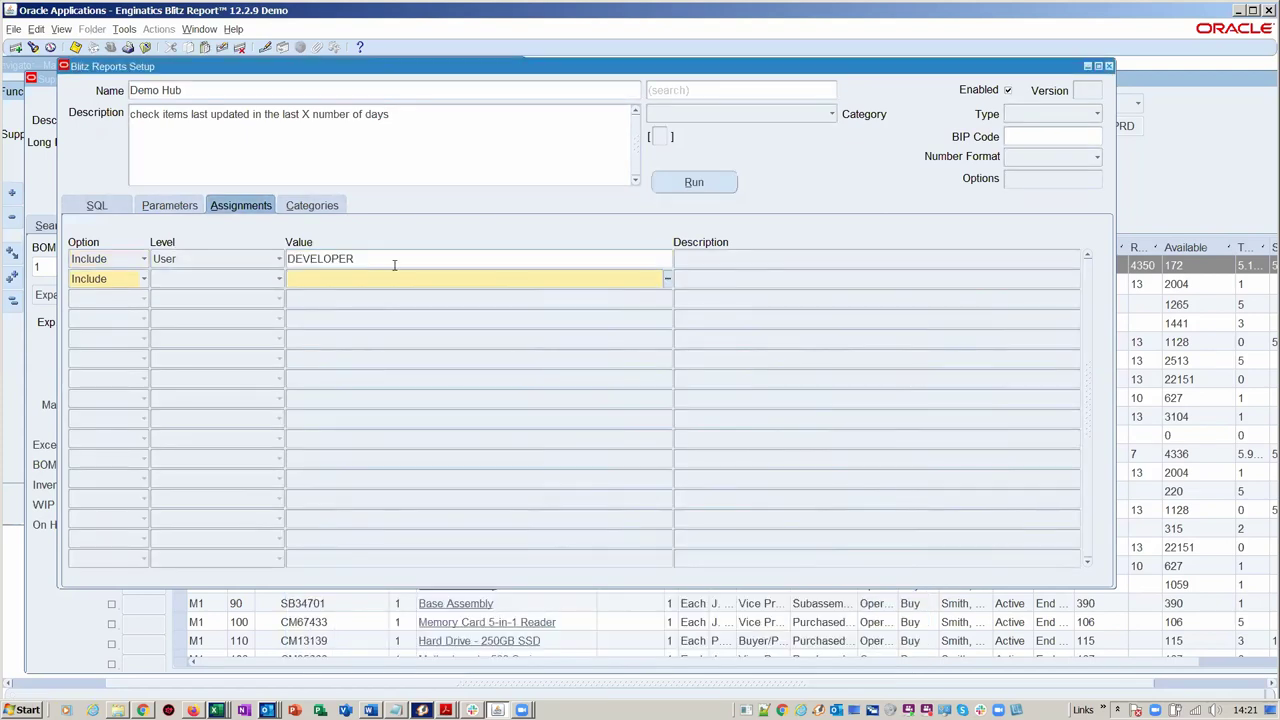
pyautogui.hotkey('ctrl', 's')
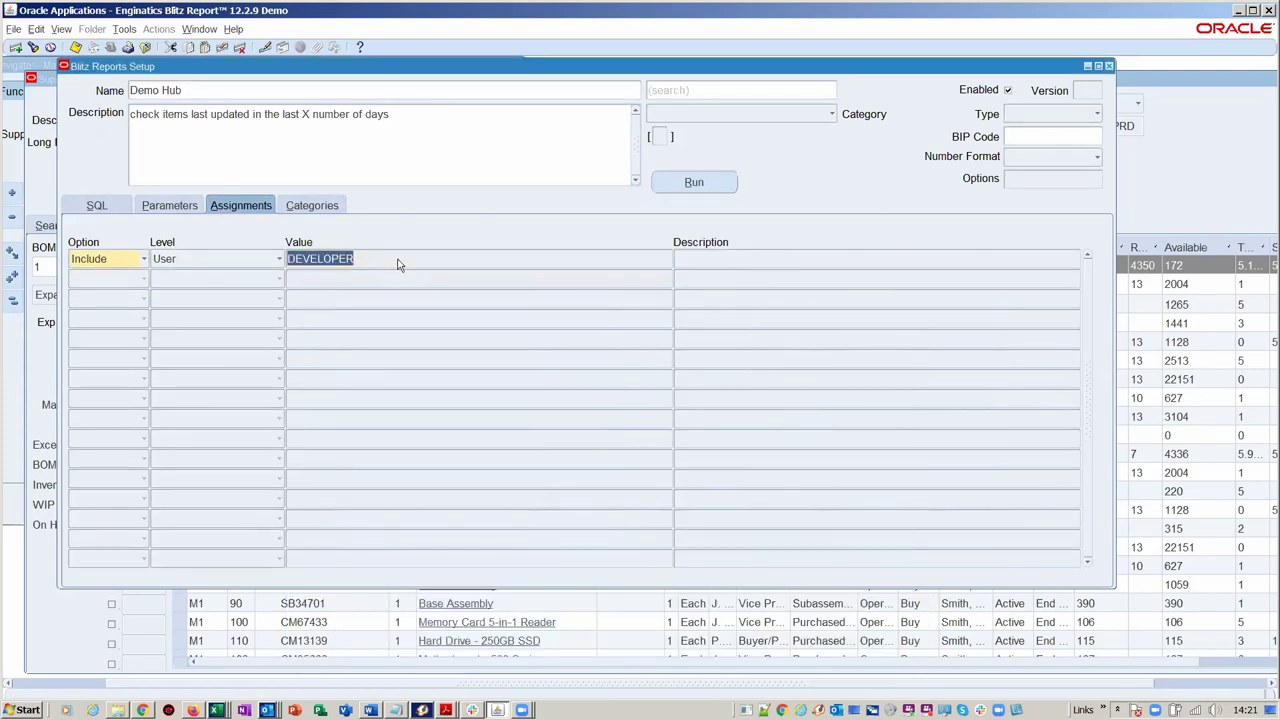
# Open the report's version history, comment version 1 as "initial test", and close the history
pyautogui.click(1089, 92)
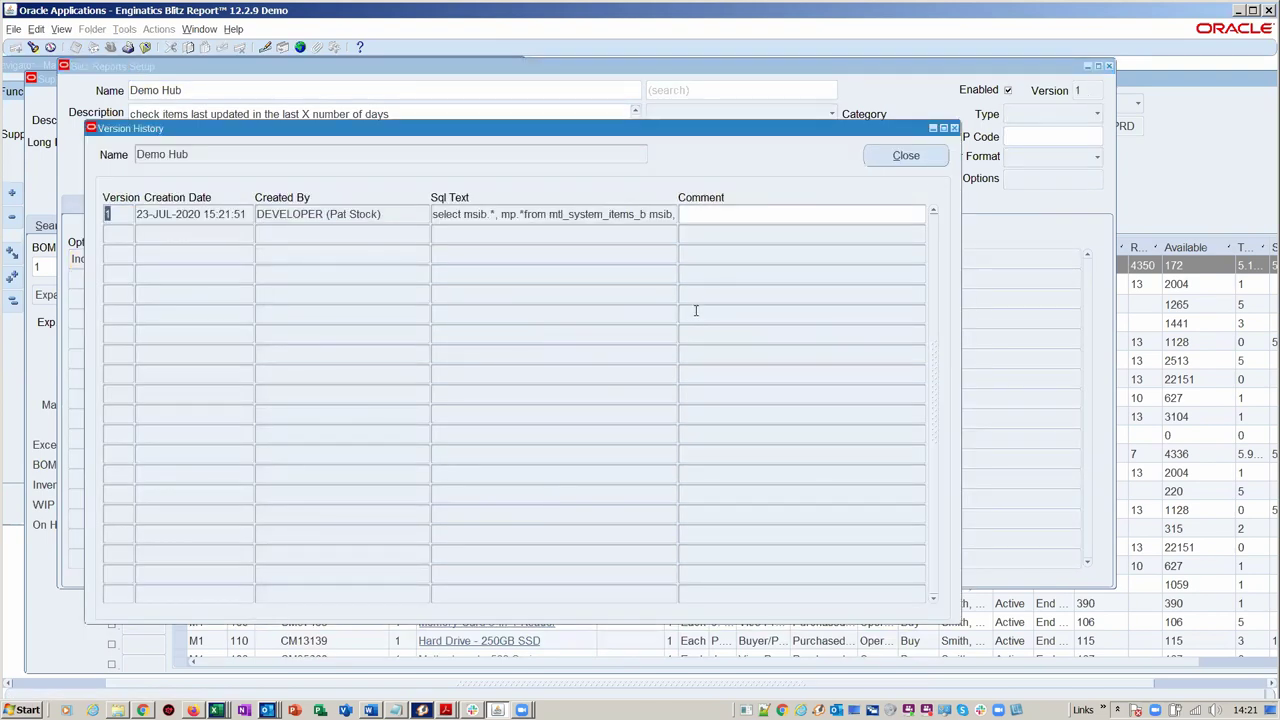
pyautogui.click(724, 216)
pyautogui.write('initial test')
pyautogui.click(890, 158)
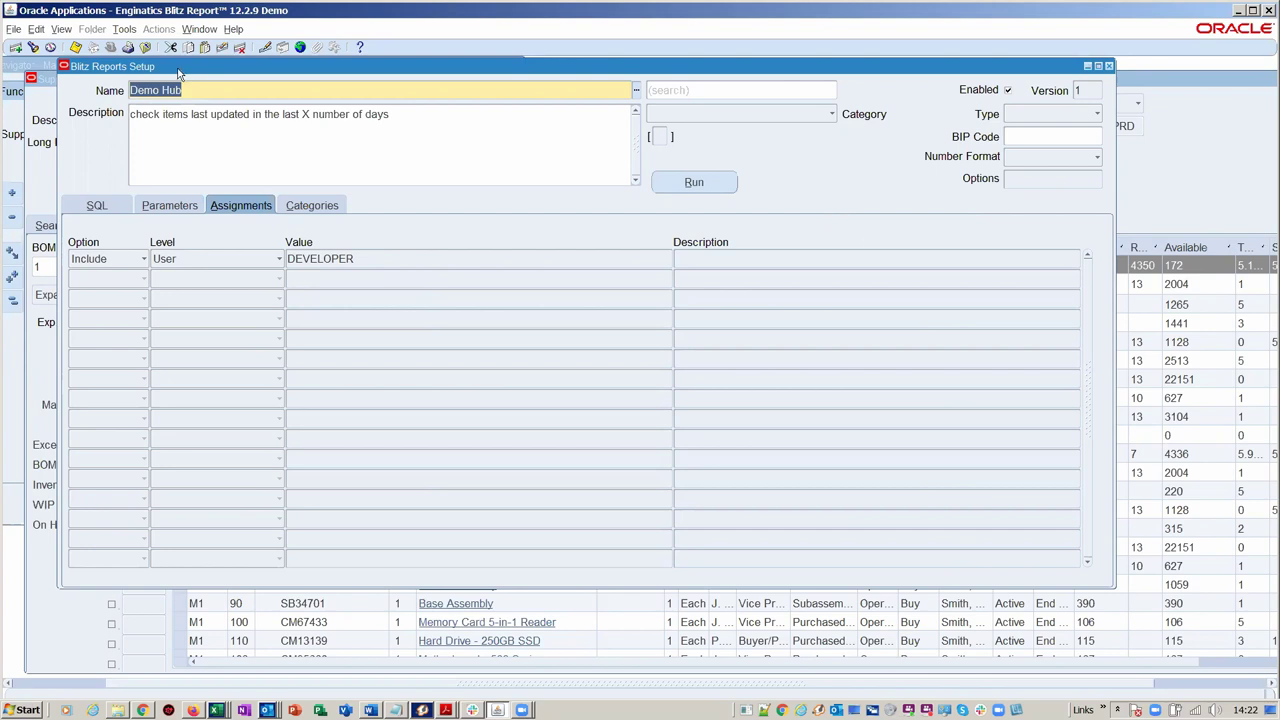
# Review the categories available for the Demo Hub report, and leave the category list without assigning one
pyautogui.click(312, 205)
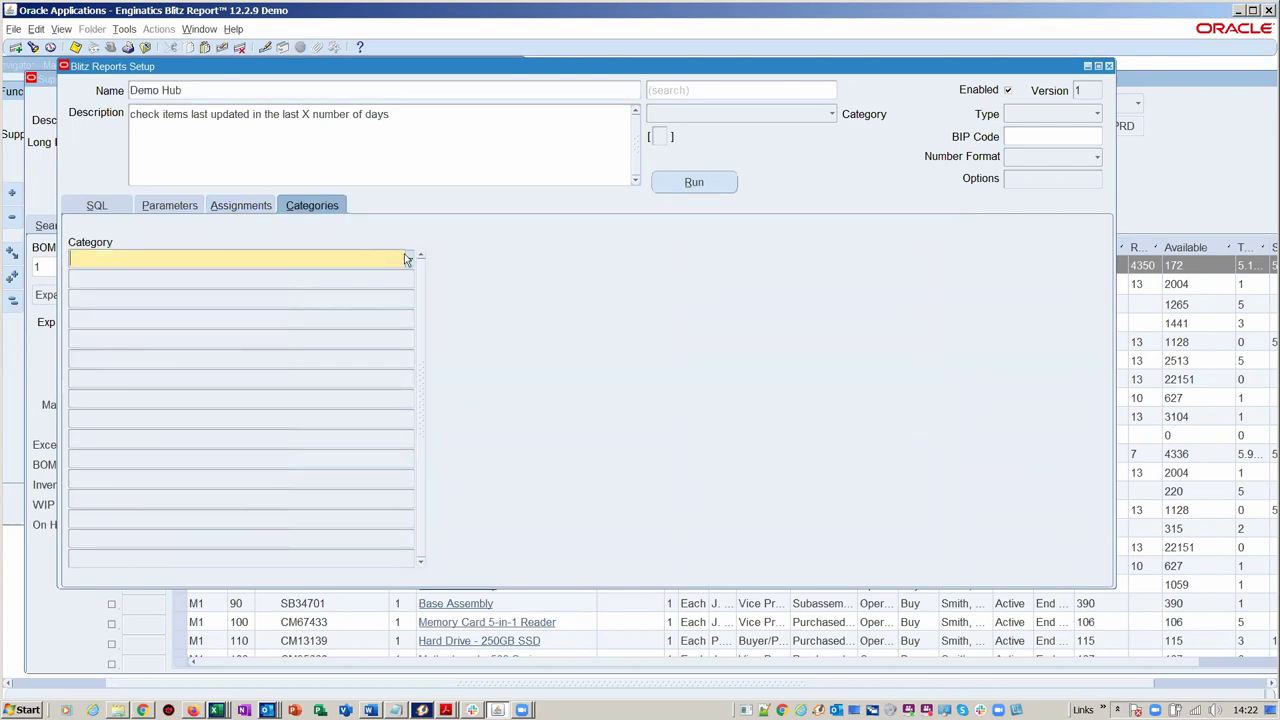
pyautogui.click(406, 259)
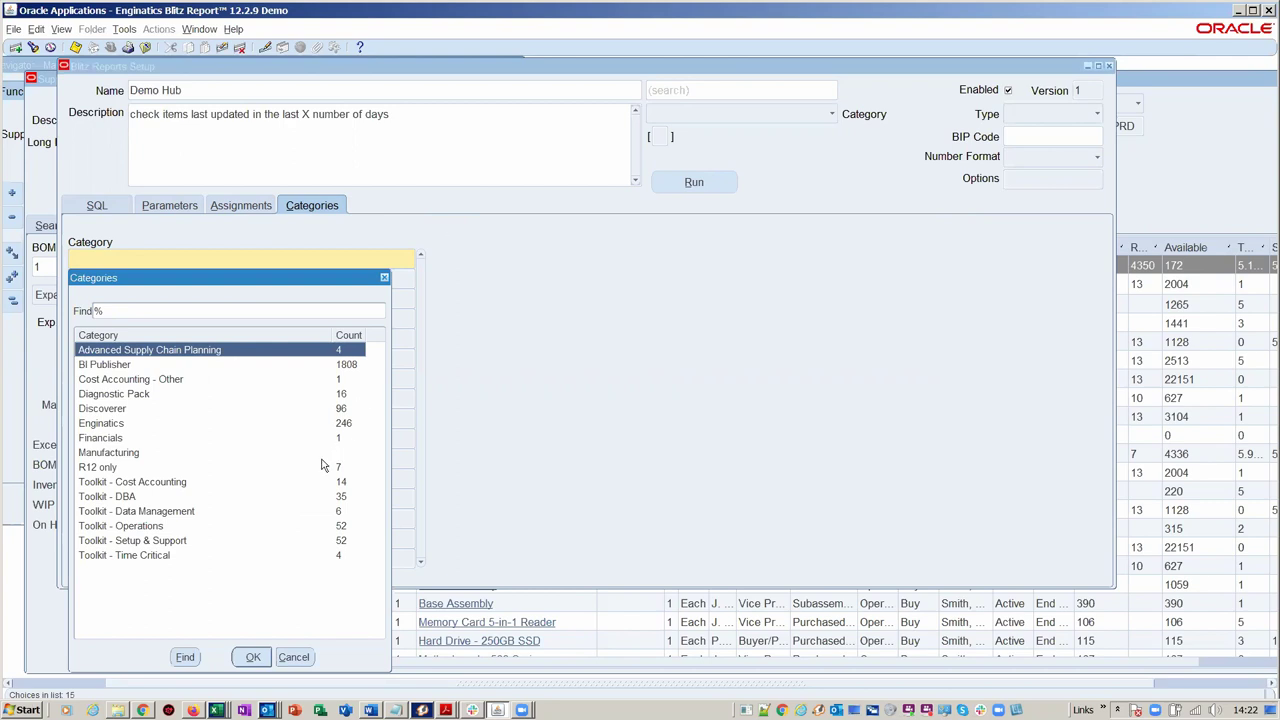
pyautogui.click(268, 483)
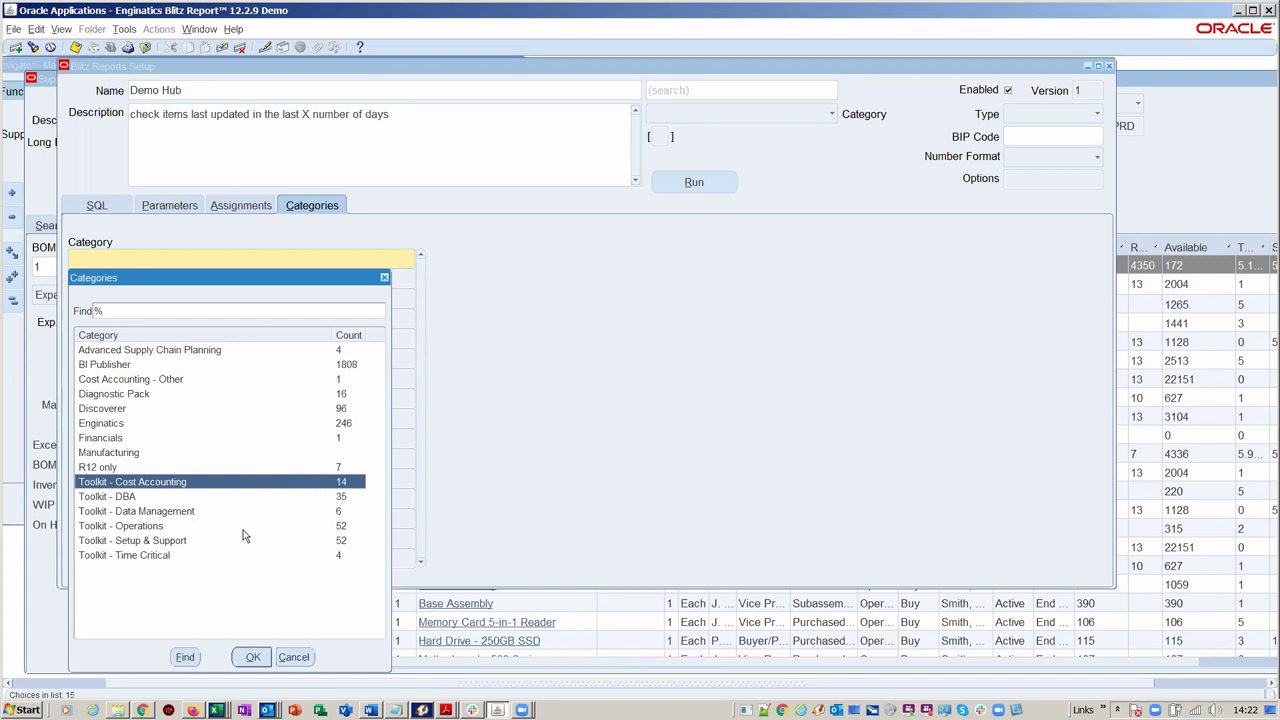
pyautogui.click(247, 530)
pyautogui.click(258, 513)
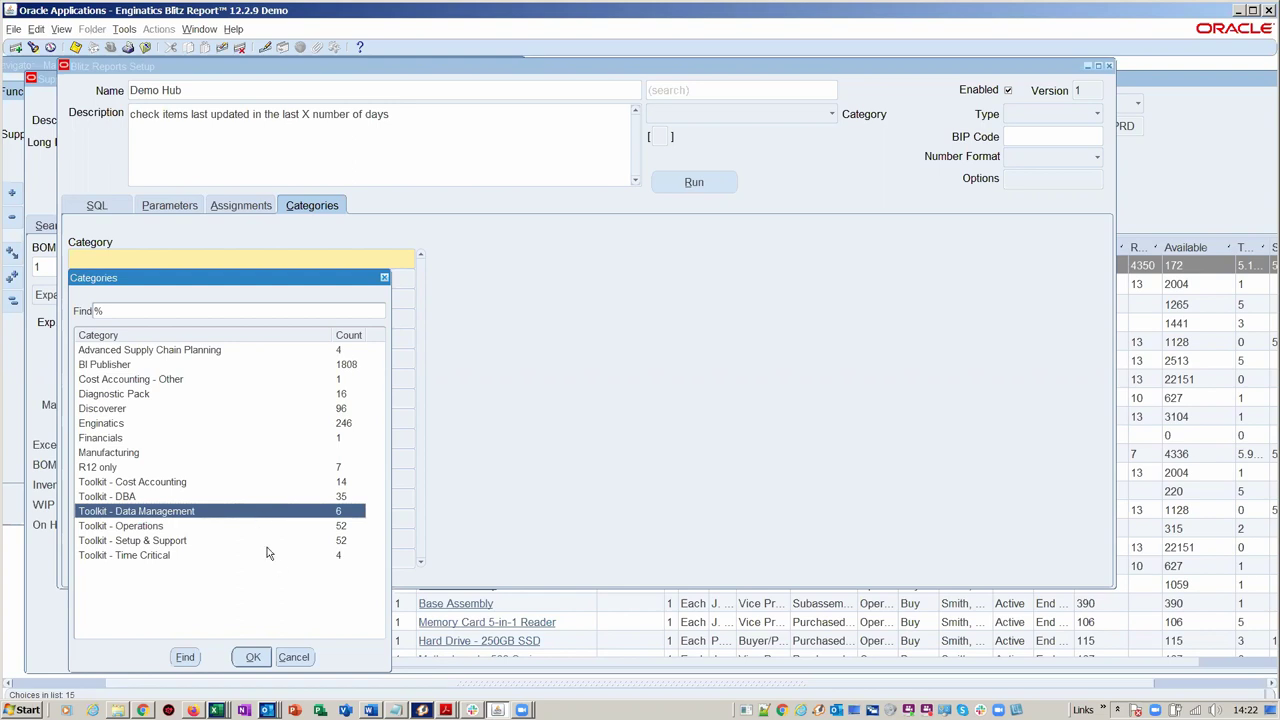
pyautogui.click(258, 497)
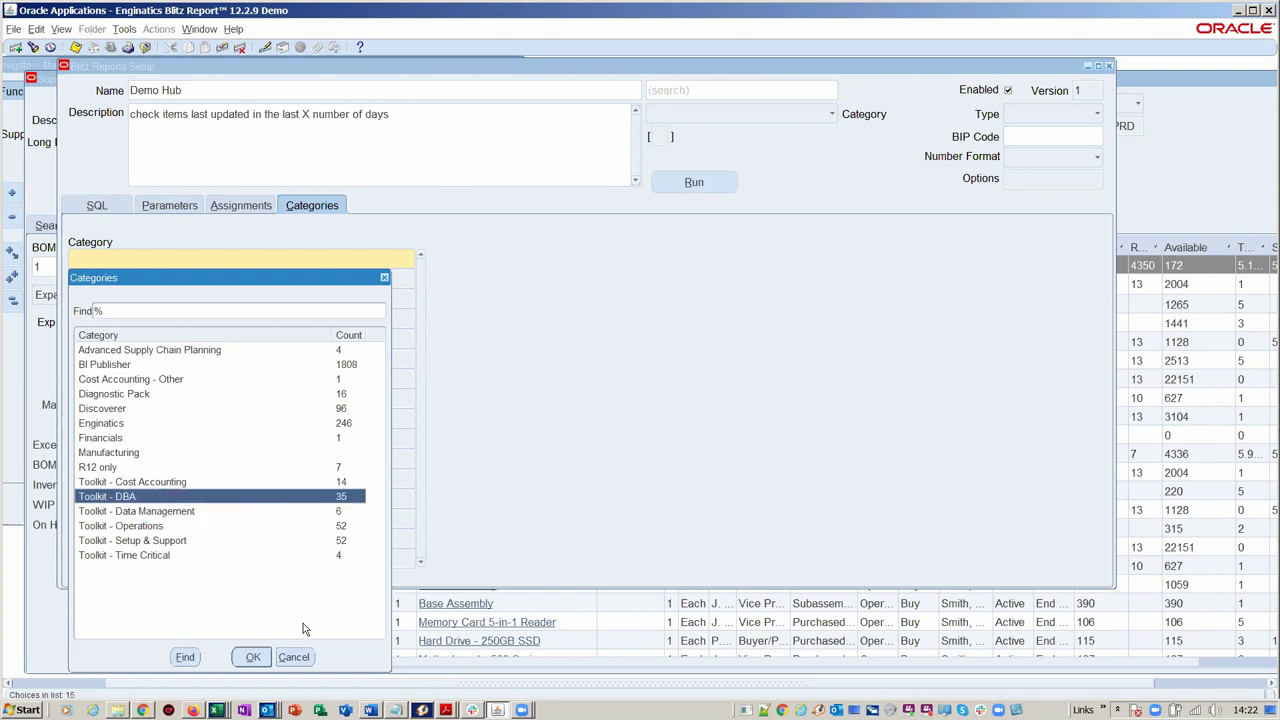
pyautogui.click(293, 657)
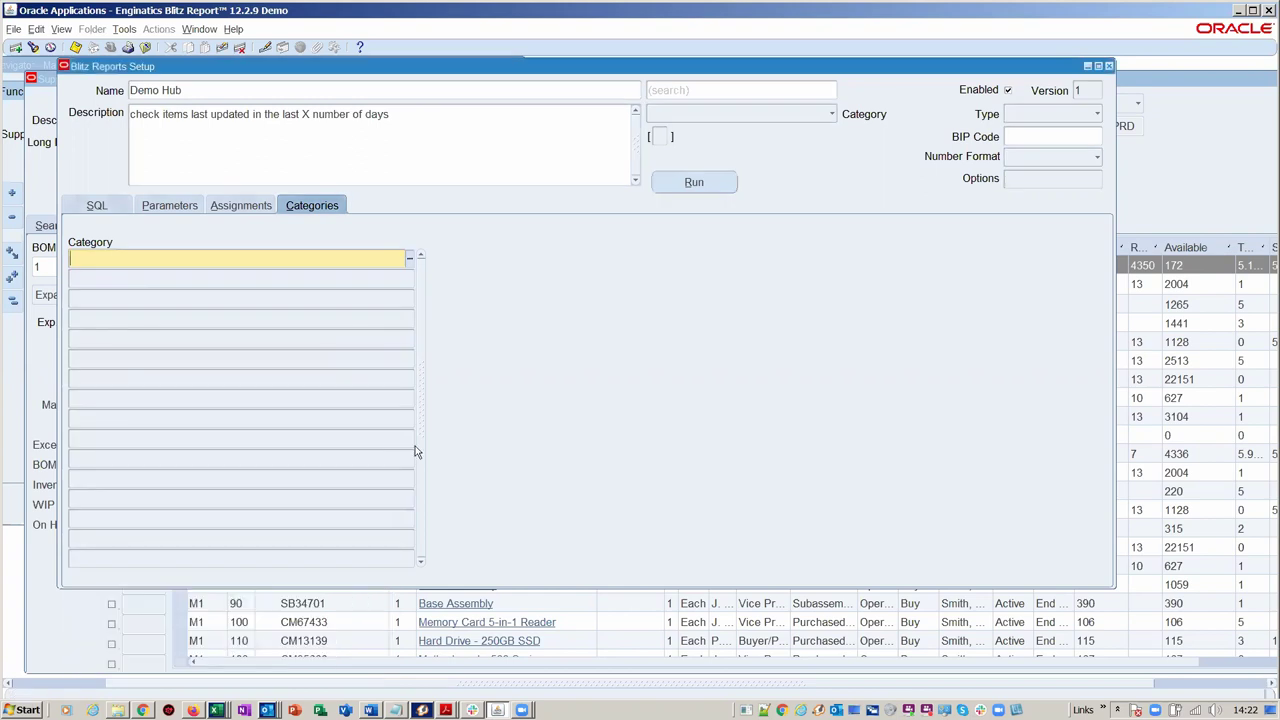
# Run the Demo Hub report with its default Organization and Last Update within Days parameter values
pyautogui.click(688, 185)
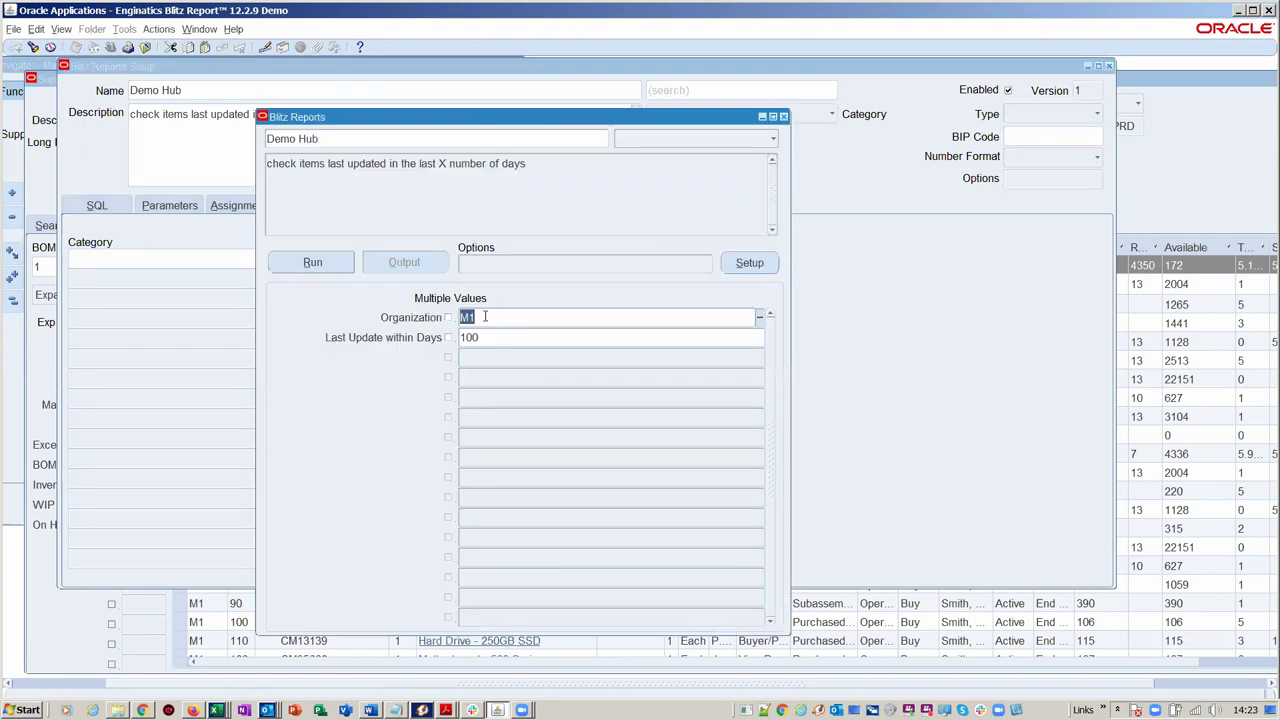
pyautogui.click(292, 264)
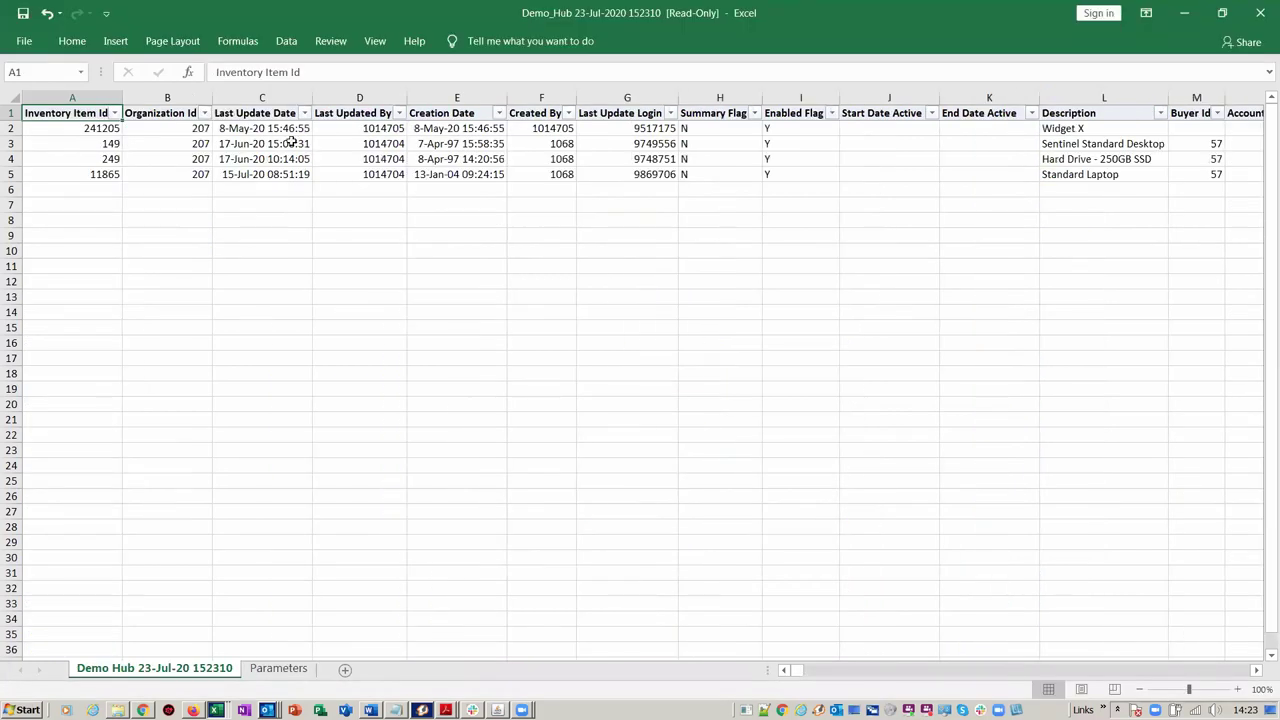
# Examine the columns of the Excel output along the first item's row, up to the Segment columns
pyautogui.click(186, 133)
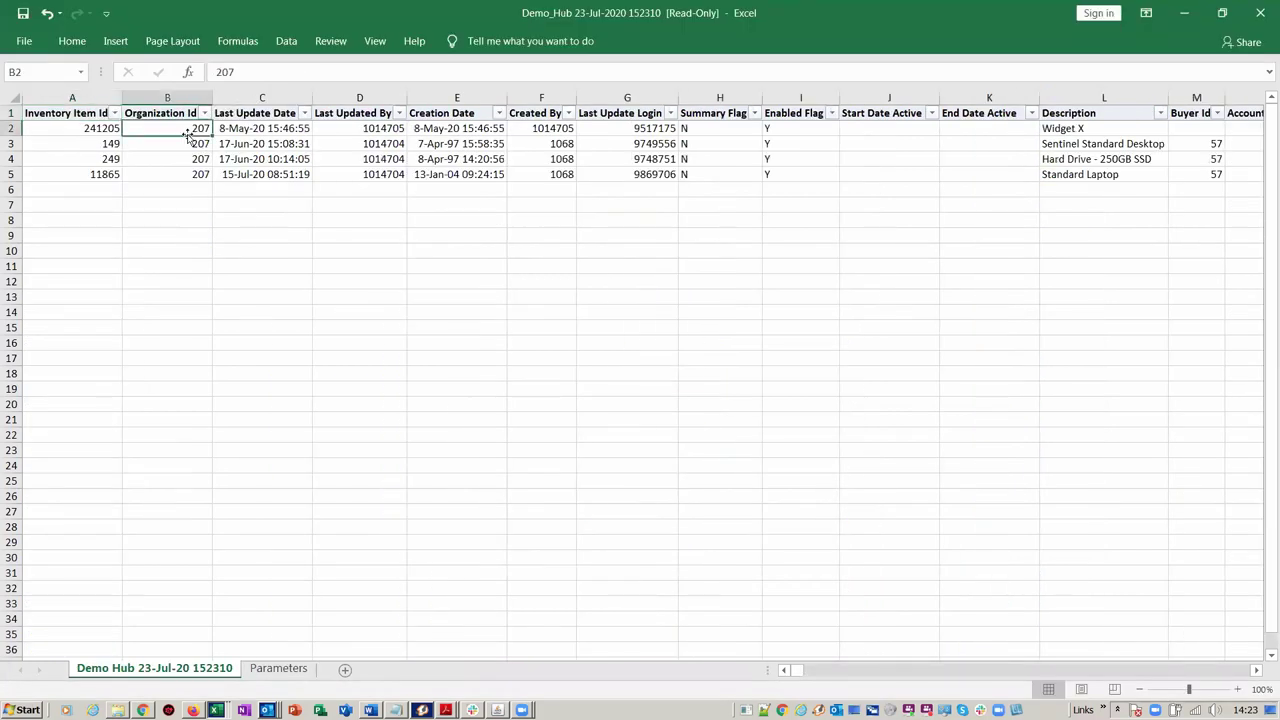
pyautogui.press('Right')
pyautogui.press('Right')
pyautogui.press('Right')
pyautogui.press('Right')
pyautogui.press('Right')
pyautogui.press('Right')
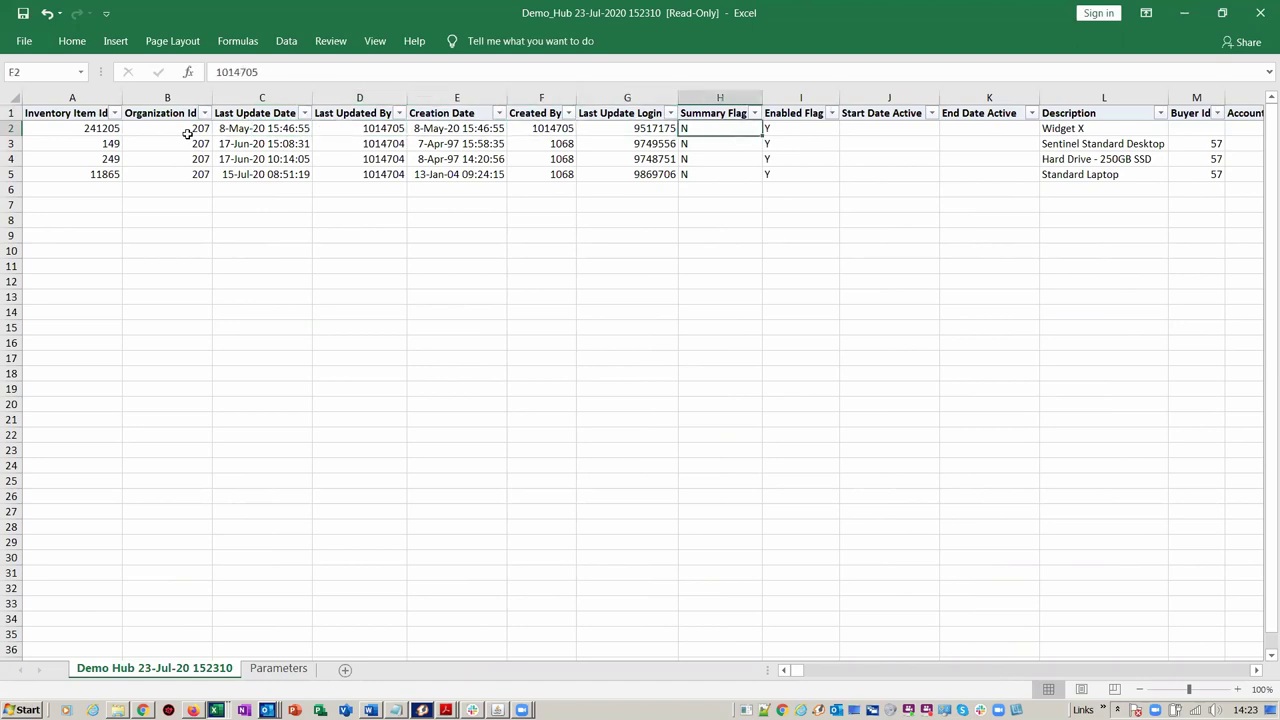
pyautogui.press('Right')
pyautogui.press('Left')
pyautogui.press('Home')
pyautogui.press('Right')
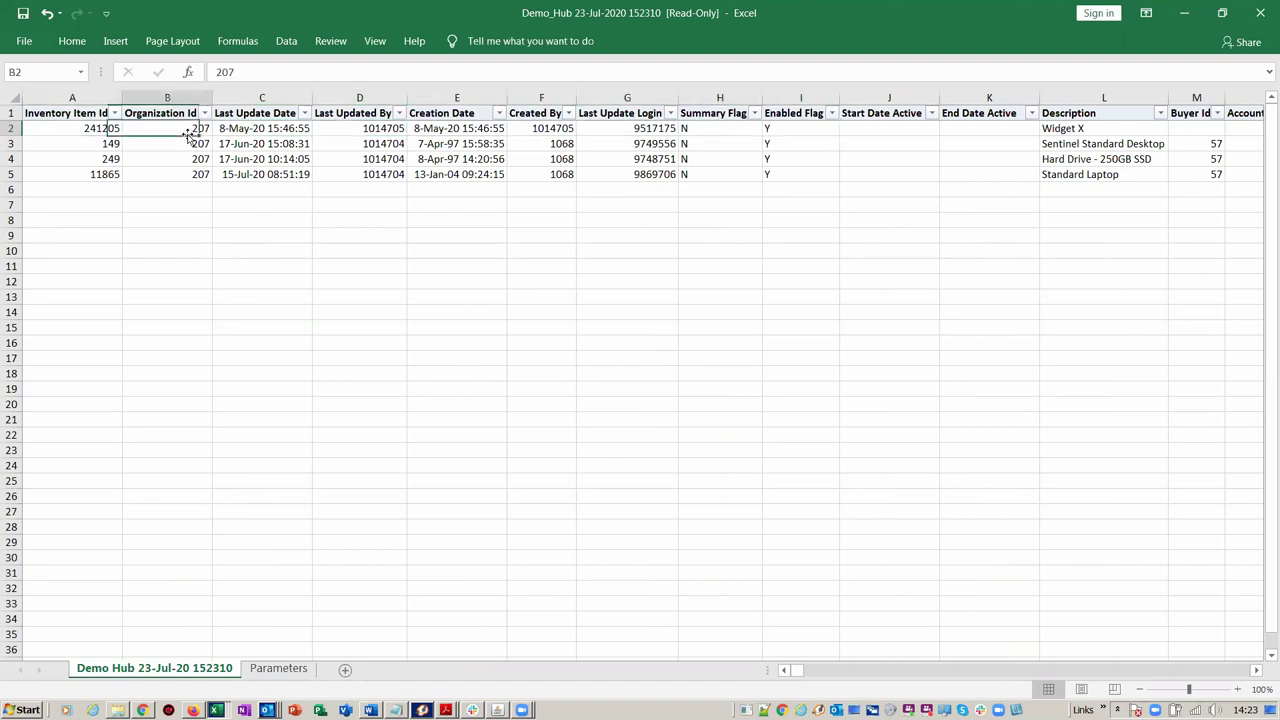
pyautogui.press('Left')
pyautogui.press('Right')
pyautogui.press('Right')
pyautogui.press('Right')
pyautogui.press('Right')
pyautogui.press('Right')
pyautogui.press('Right')
pyautogui.press('Right')
pyautogui.press('Right')
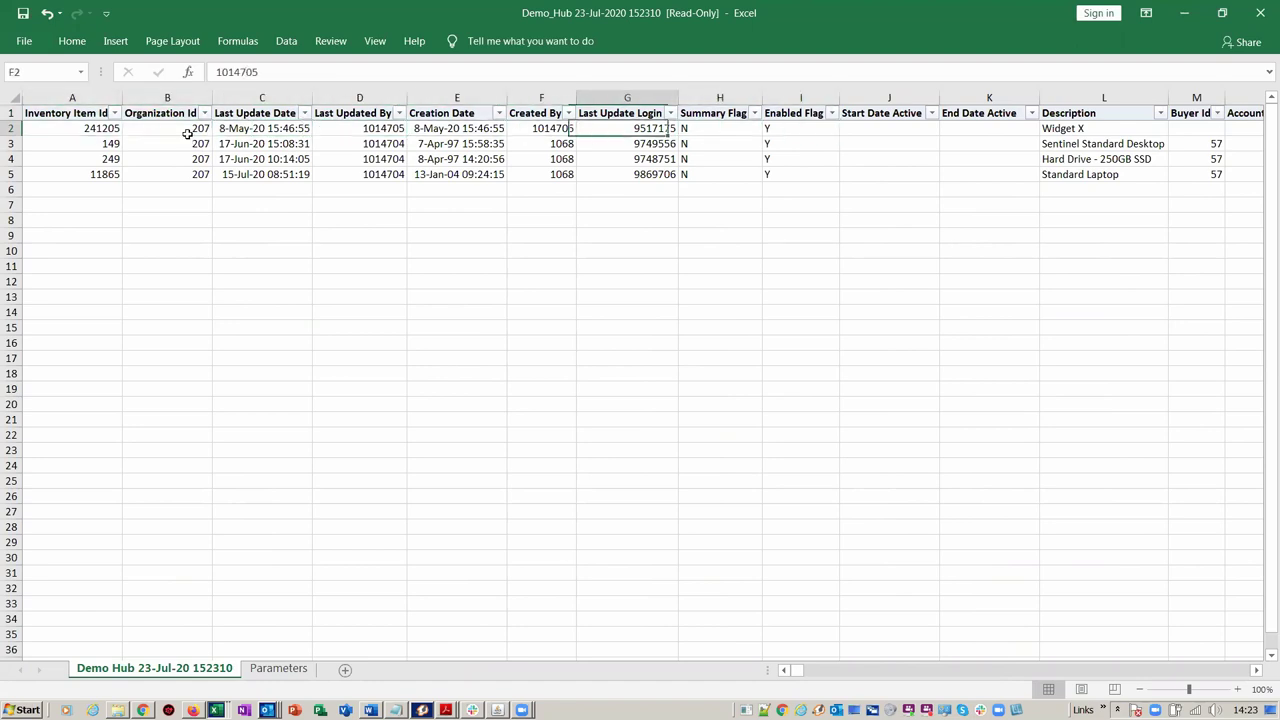
pyautogui.press('Right')
pyautogui.press('Right')
pyautogui.press('Right')
pyautogui.press('Right')
pyautogui.press('Right')
pyautogui.press('Right')
pyautogui.press('Right')
pyautogui.press('Right')
pyautogui.press('Right')
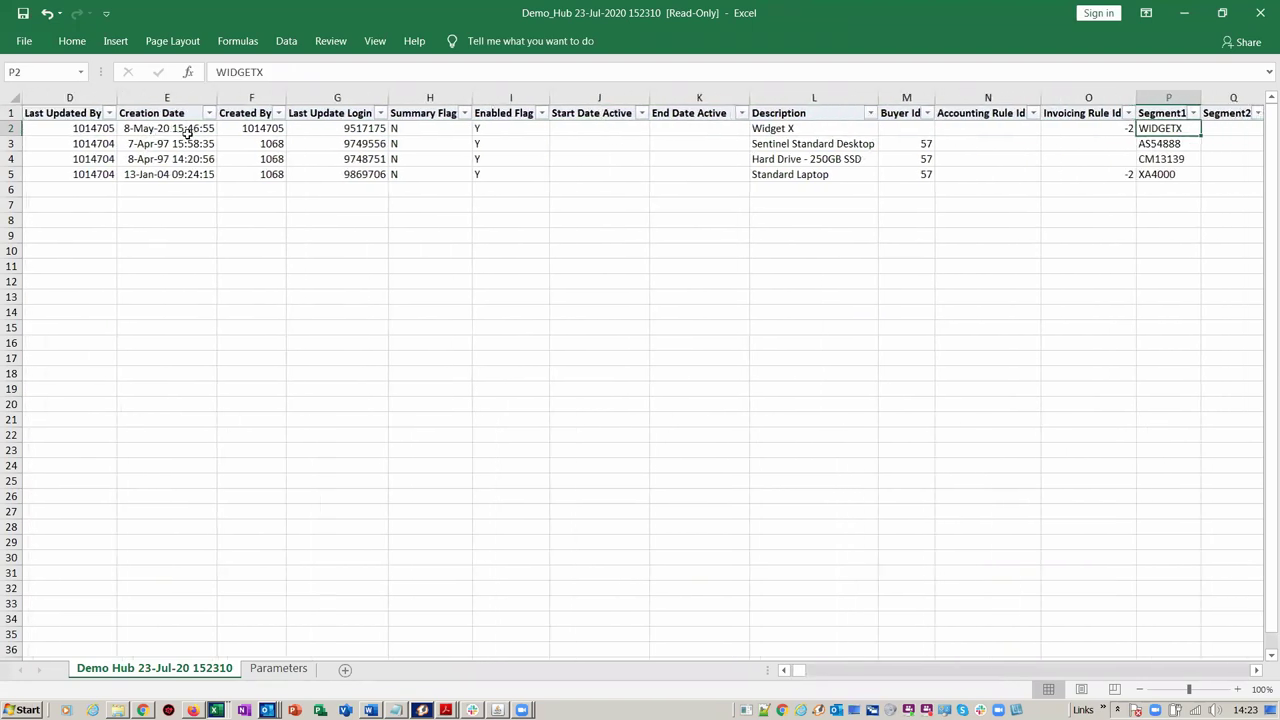
pyautogui.press('Right')
pyautogui.press('Right')
pyautogui.press('Left')
pyautogui.press('Left')
pyautogui.press('Left')
pyautogui.press('Left')
pyautogui.press('Left')
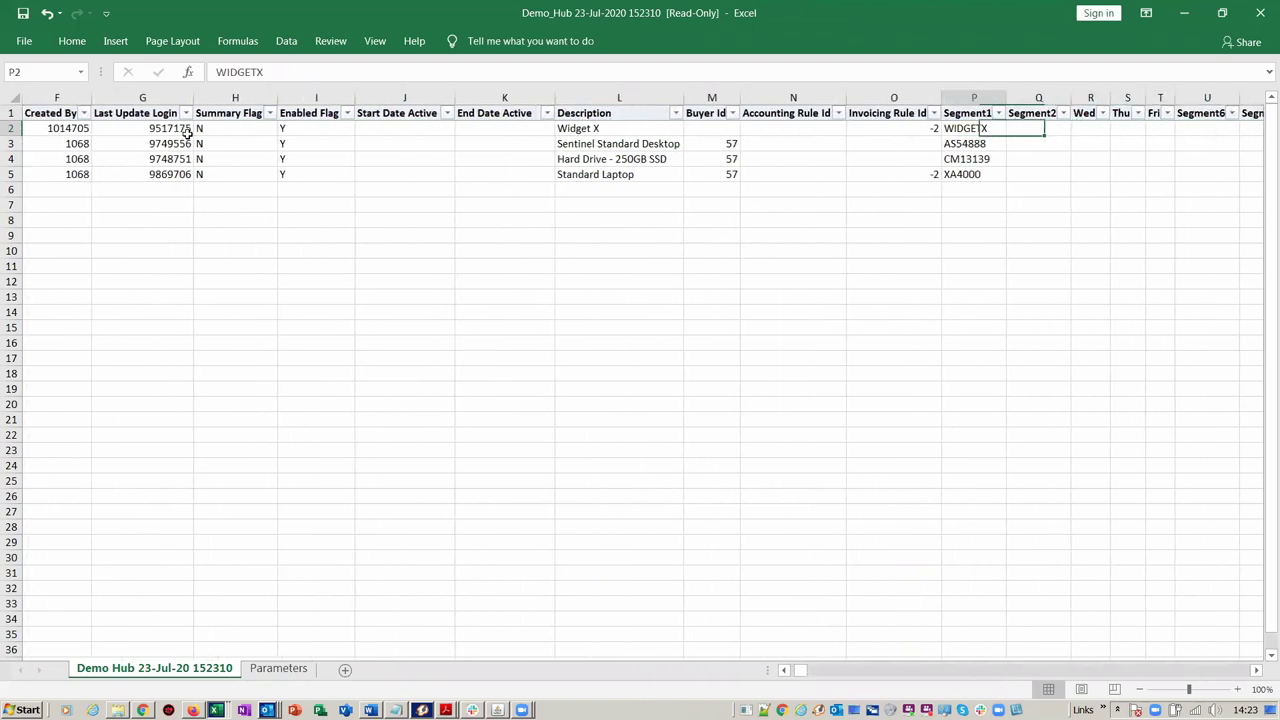
pyautogui.press('Right')
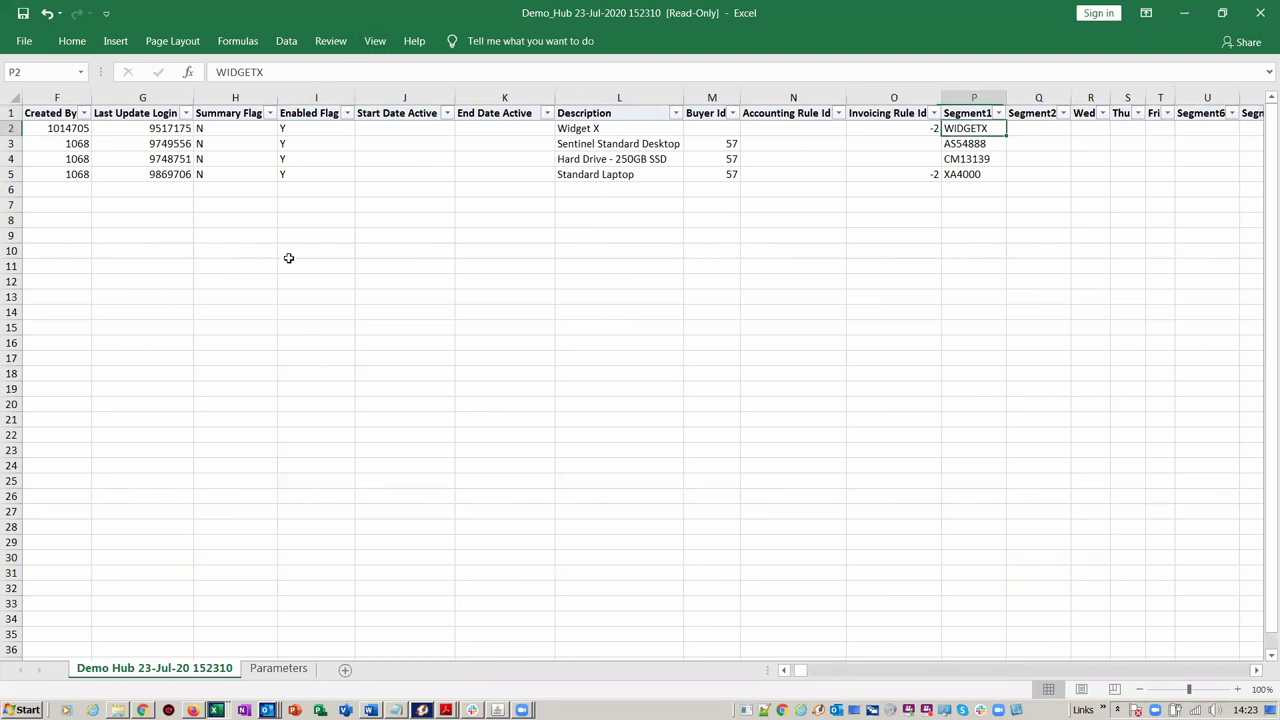
# Switch back to Oracle Applications and create a new column template in the Demo Hub report's run options
pyautogui.hotkey('alt', 'Tab')
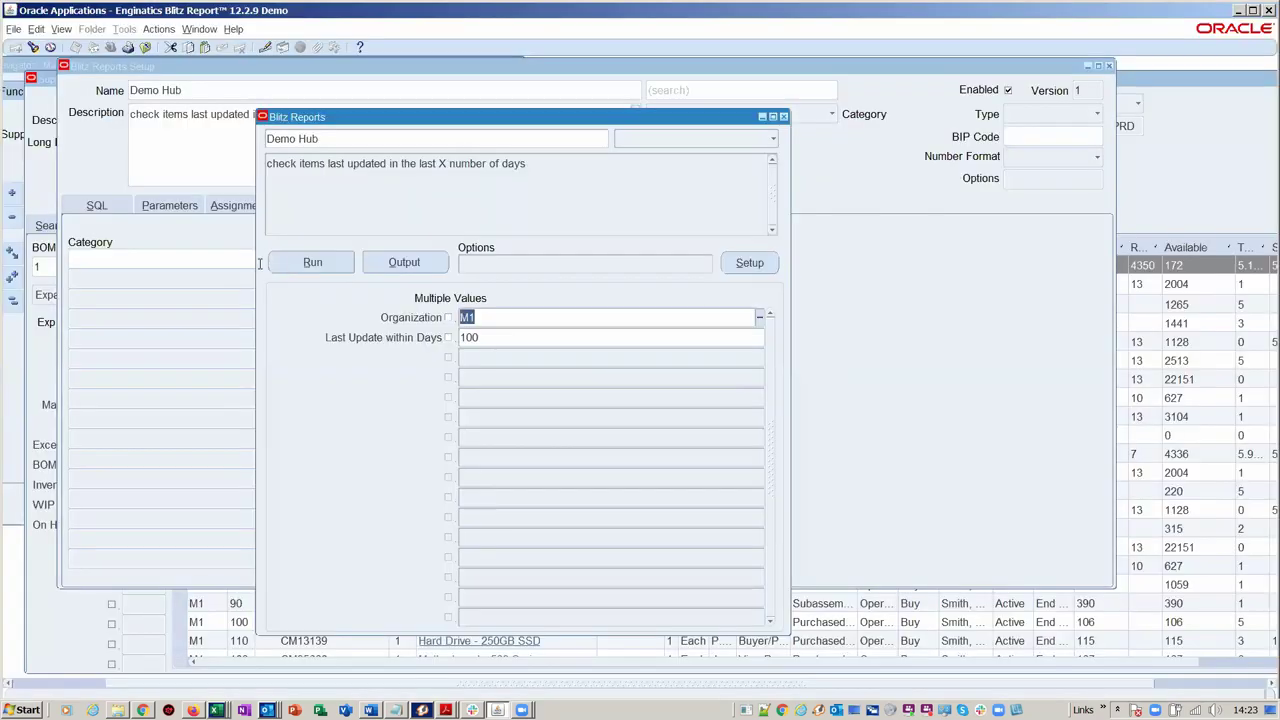
pyautogui.click(538, 261)
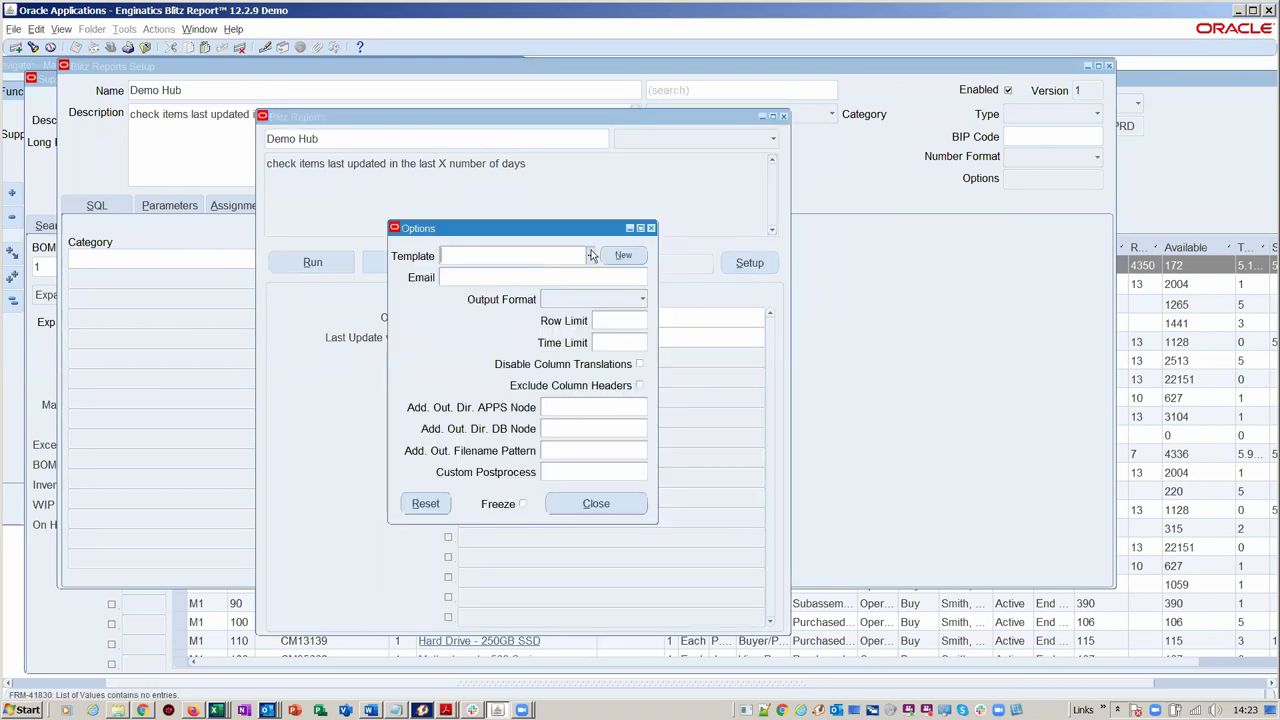
pyautogui.click(623, 255)
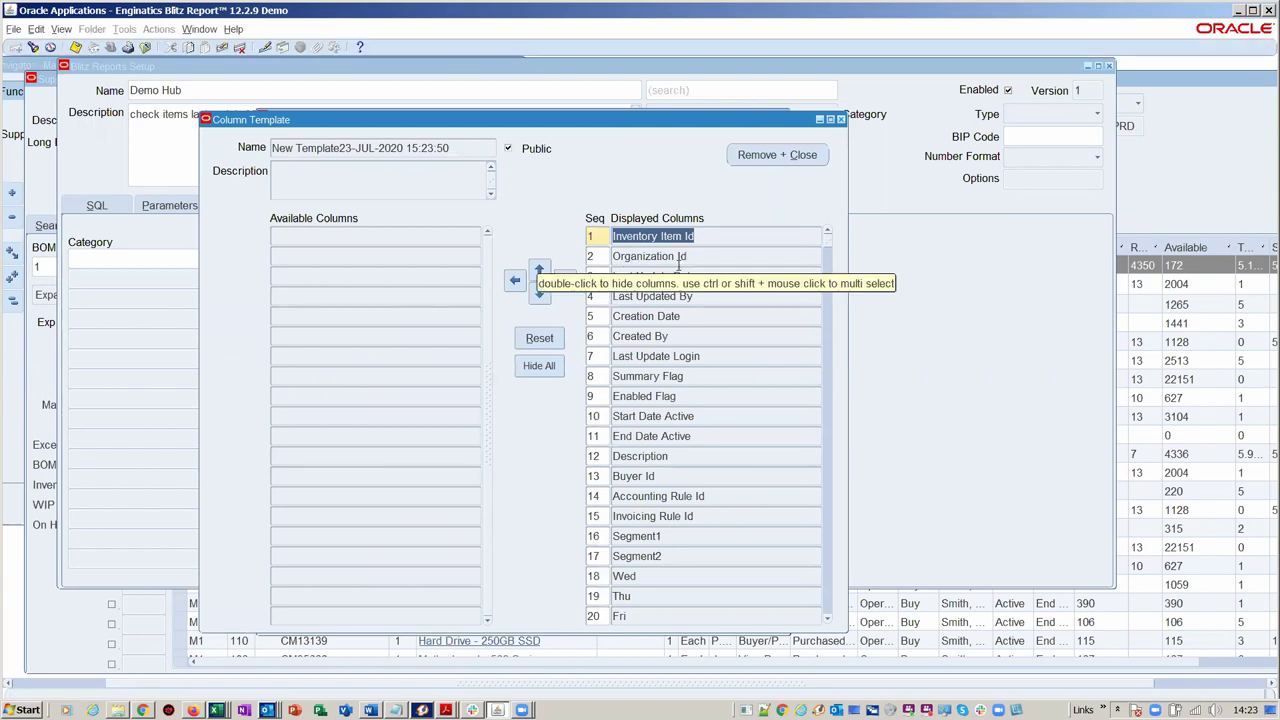
# Query the template's displayed columns with %id, and hide all columns from the template
pyautogui.press('F11')
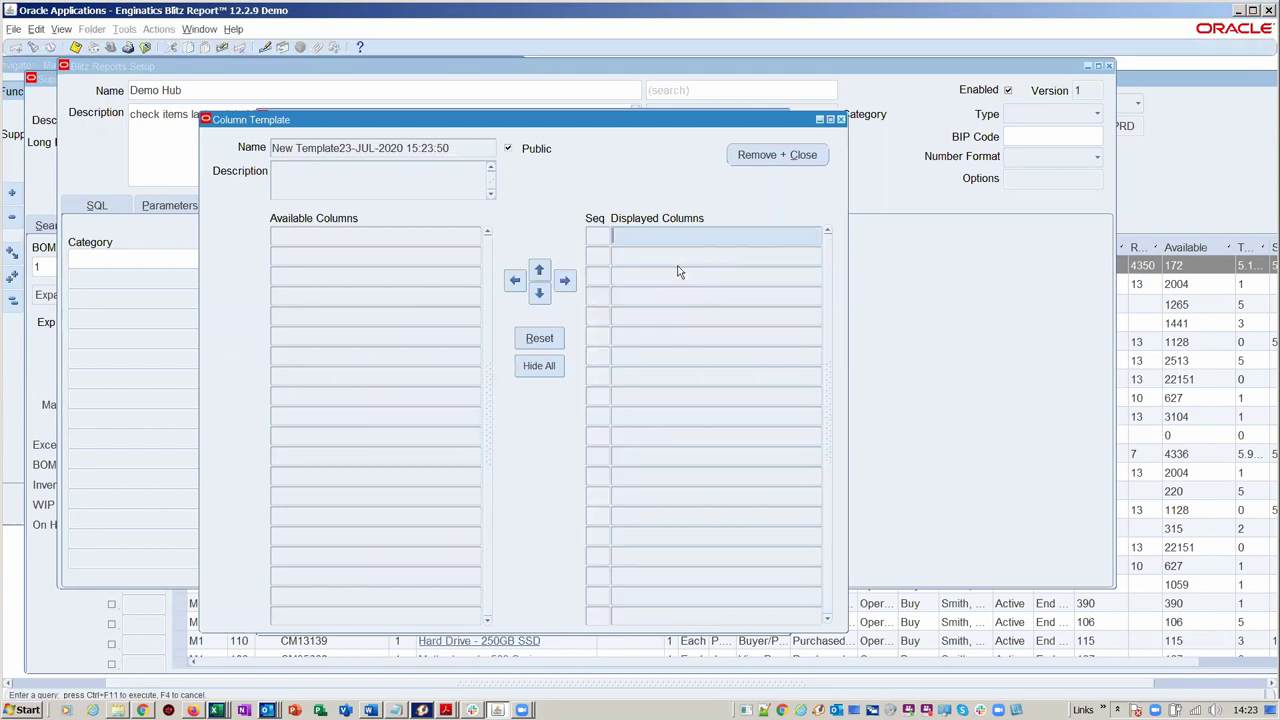
pyautogui.write('%id')
pyautogui.hotkey('ctrl', 'F11')
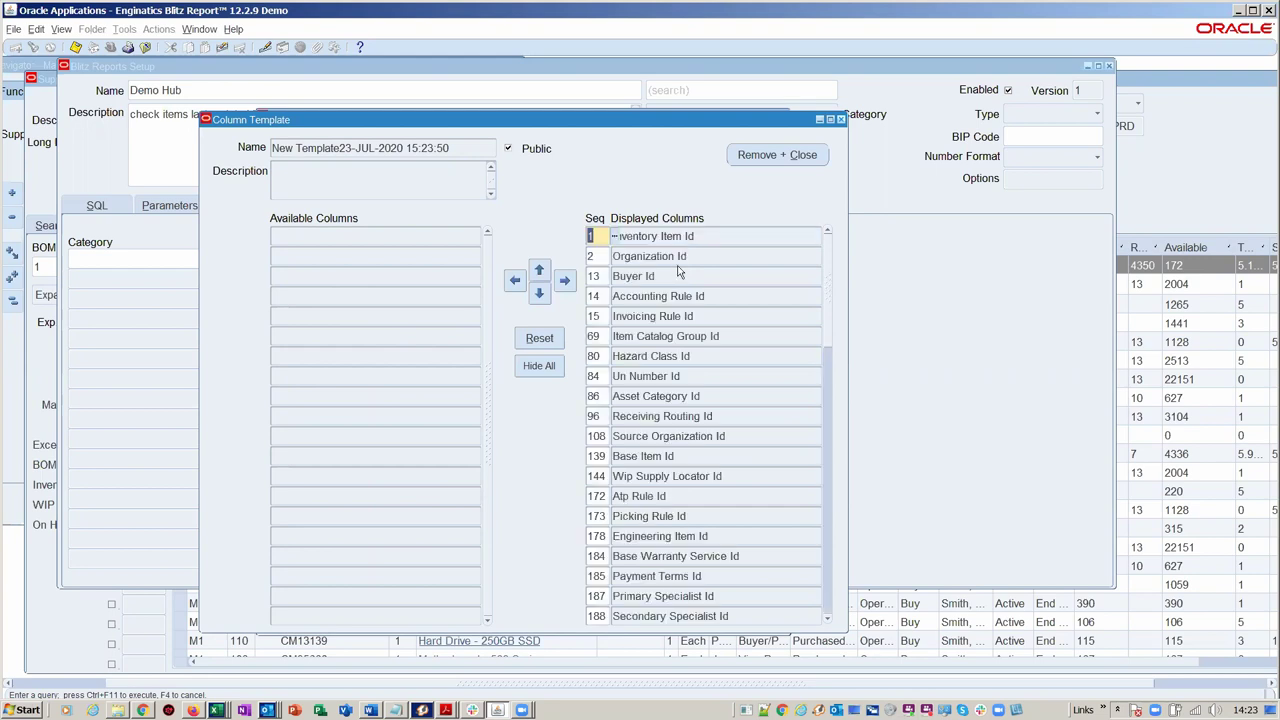
pyautogui.click(545, 366)
pyautogui.click(686, 230)
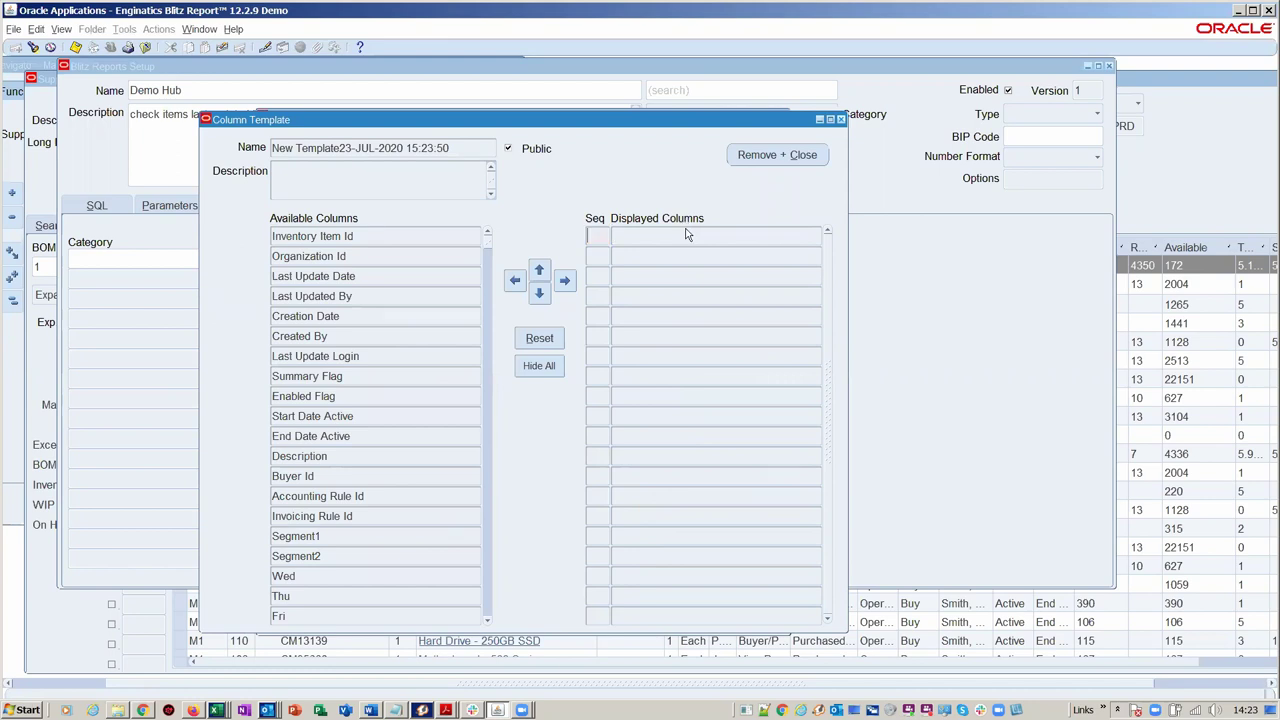
# Add Segment1 and Description to the template's displayed columns, in that order
pyautogui.click(418, 277)
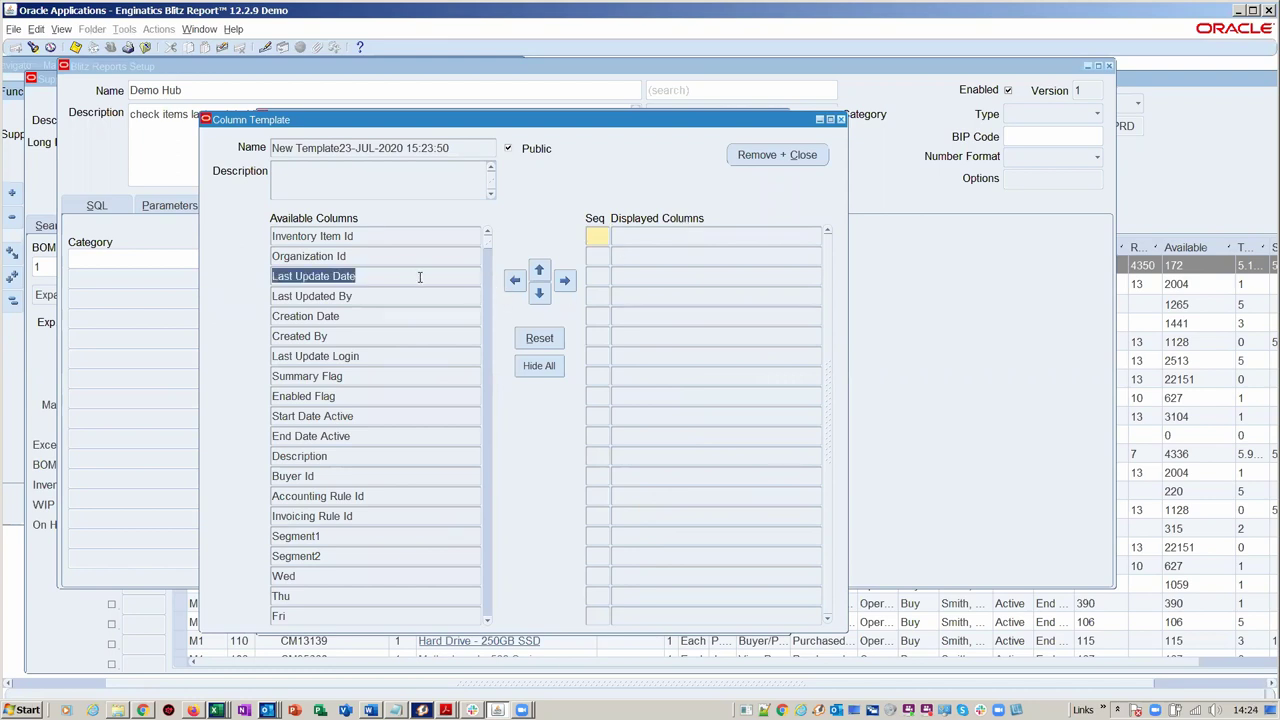
pyautogui.scroll(-1, 428, 318)
pyautogui.scroll(-1, 428, 318)
pyautogui.scroll(-5, 430, 323)
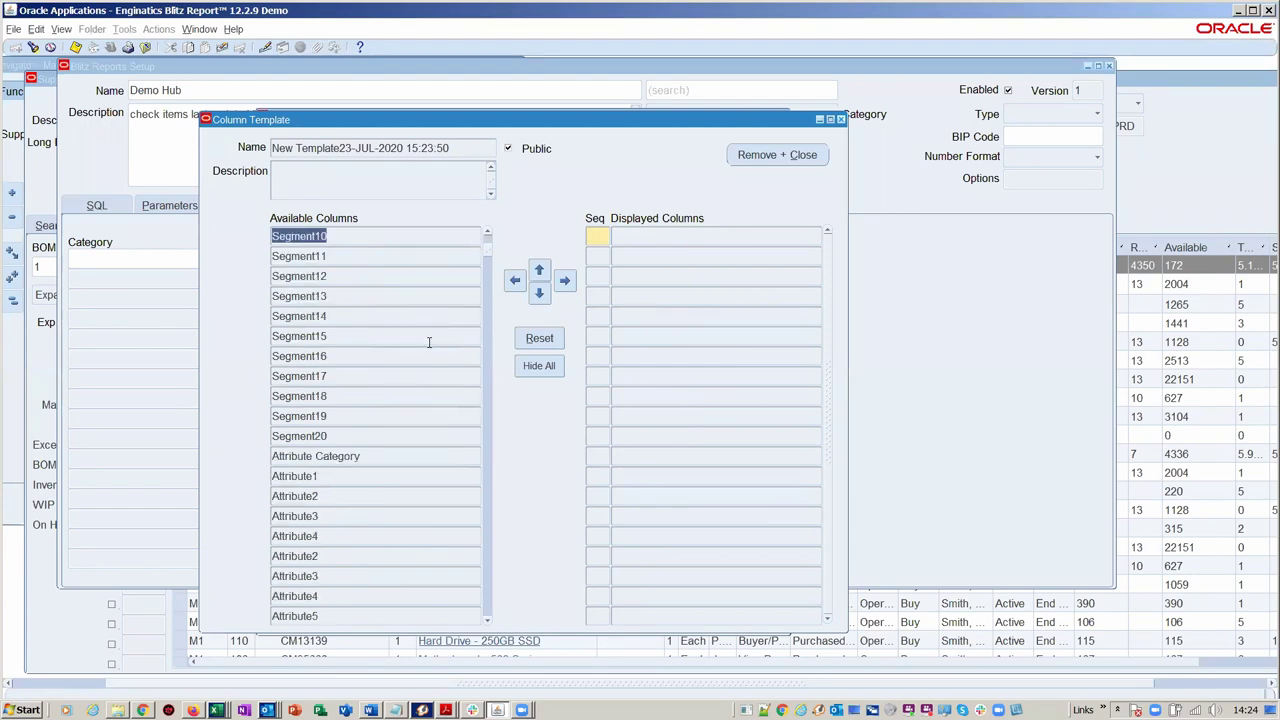
pyautogui.scroll(2, 407, 344)
pyautogui.scroll(4, 410, 338)
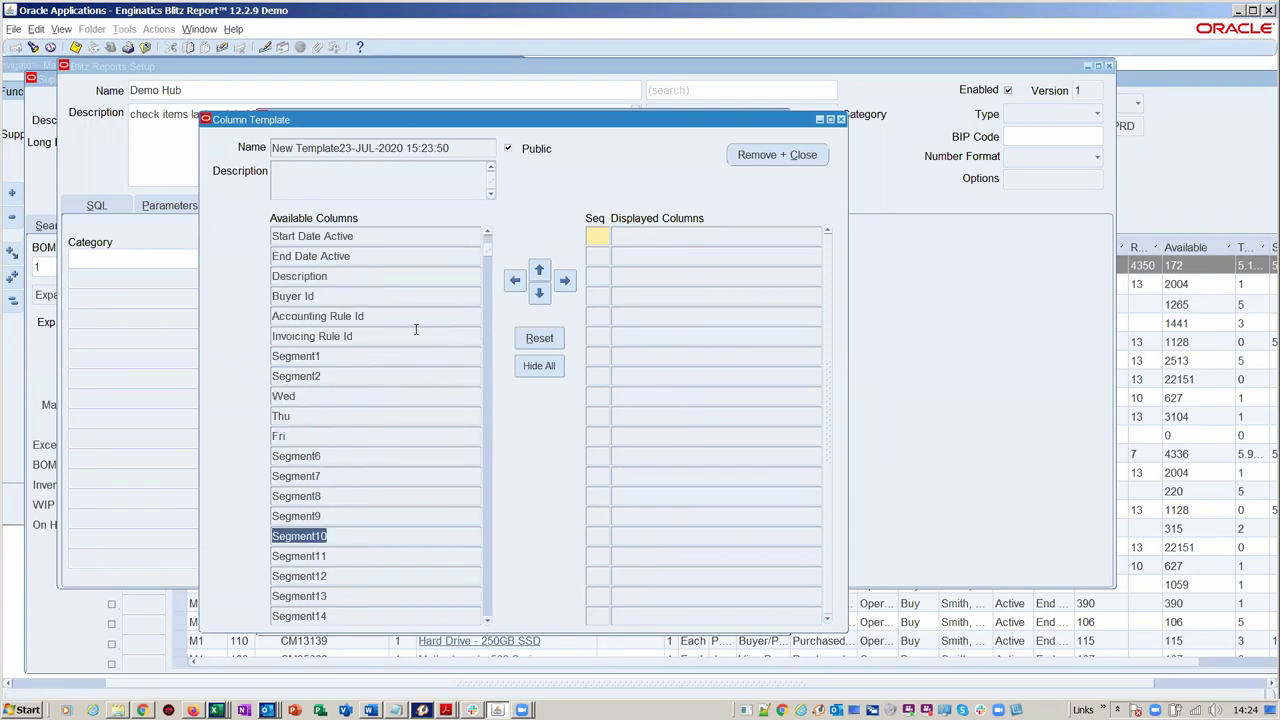
pyautogui.scroll(-1, 411, 326)
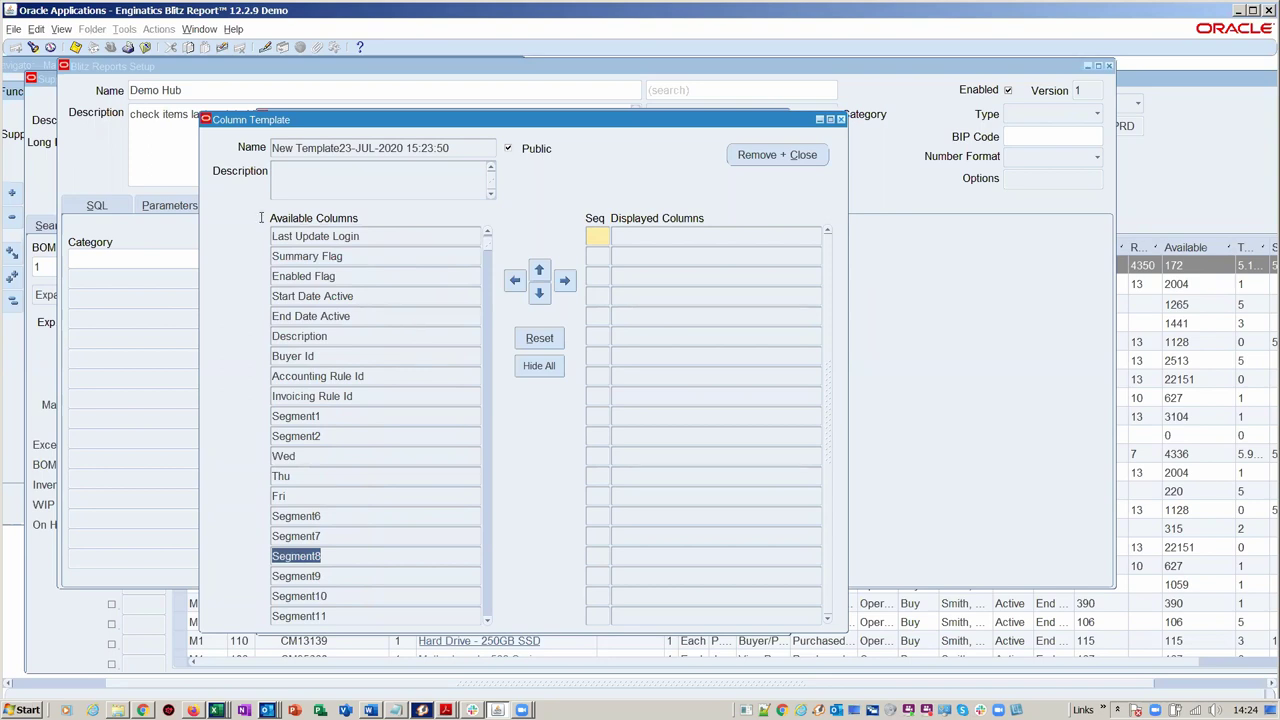
pyautogui.click(333, 416)
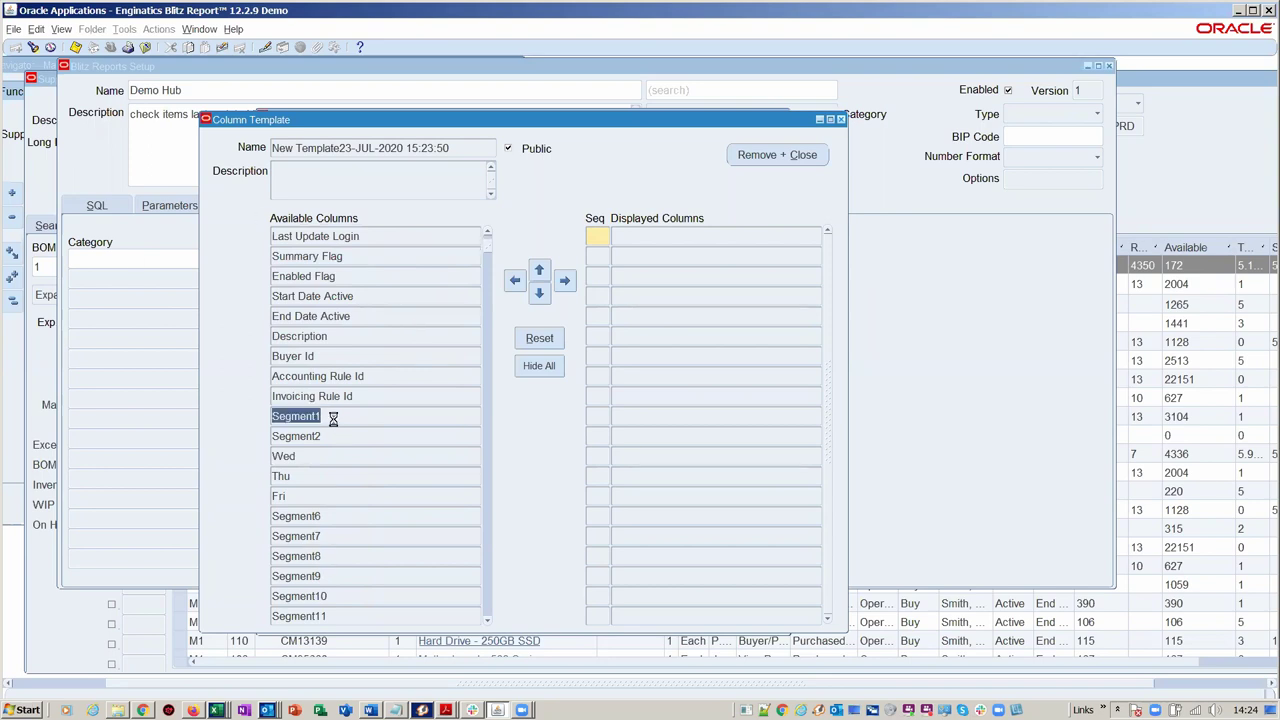
pyautogui.click(564, 280)
pyautogui.click(390, 336)
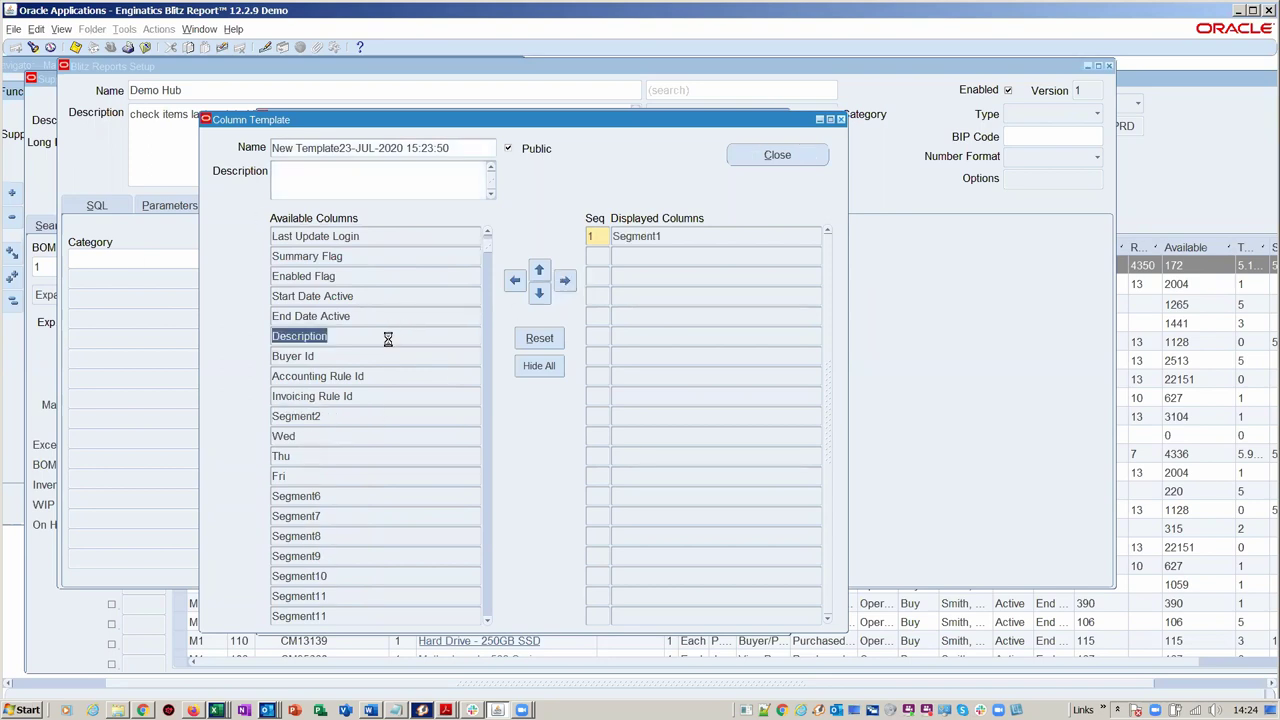
pyautogui.click(564, 281)
# Add the six consecutive columns from Purchasing Item Flag through Inventory Item Flag to the displayed columns
pyautogui.scroll(-10, 428, 330)
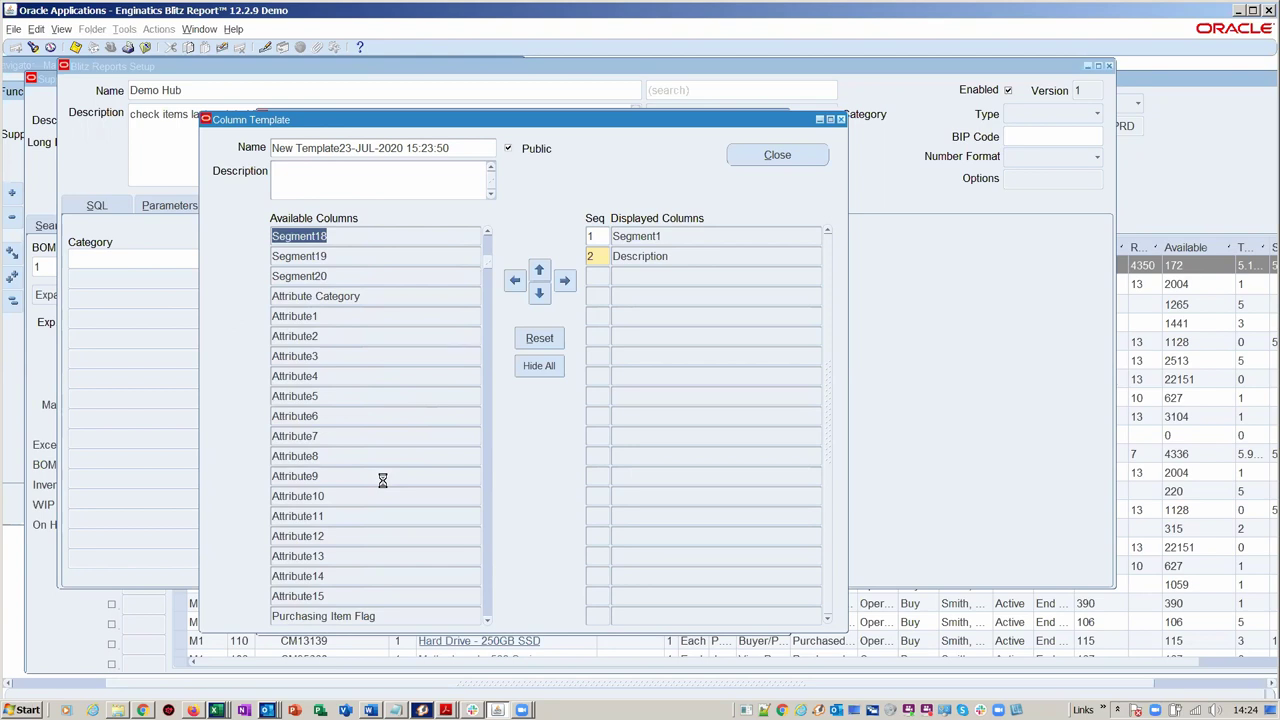
pyautogui.scroll(-4, 404, 600)
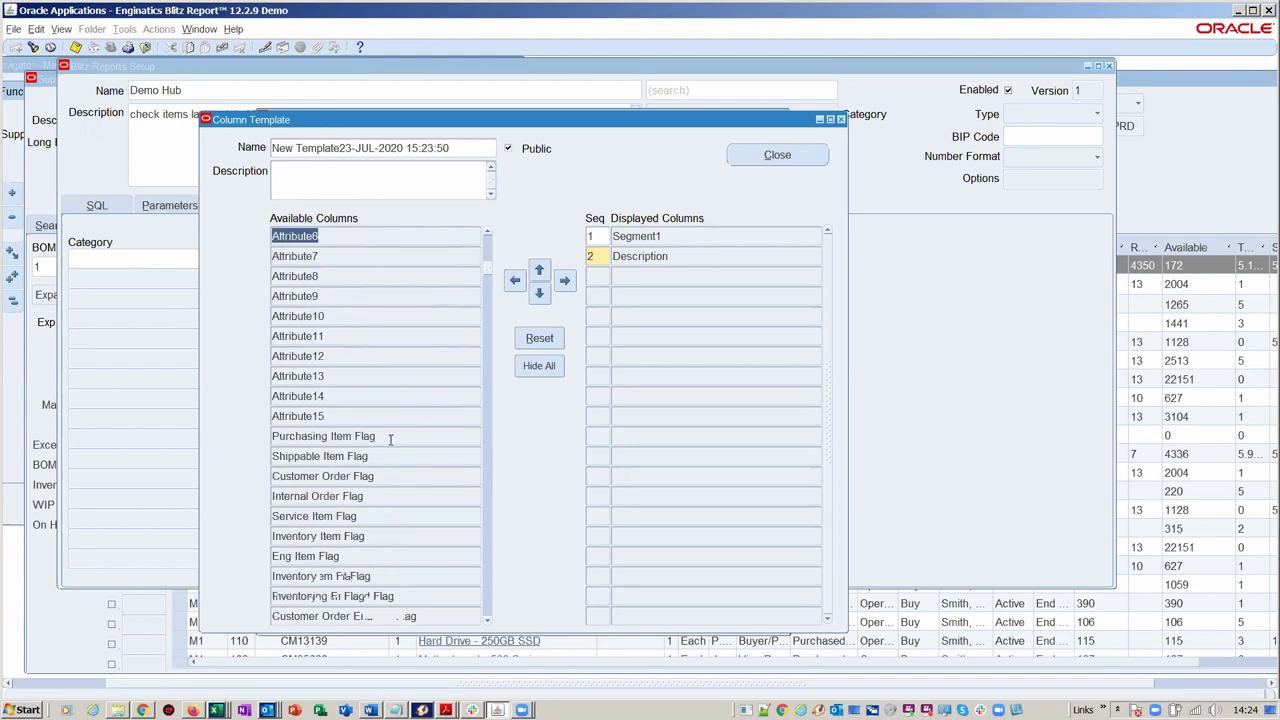
pyautogui.click(390, 439)
pyautogui.keyDown('shift'); pyautogui.click(408, 536); pyautogui.keyUp('shift')
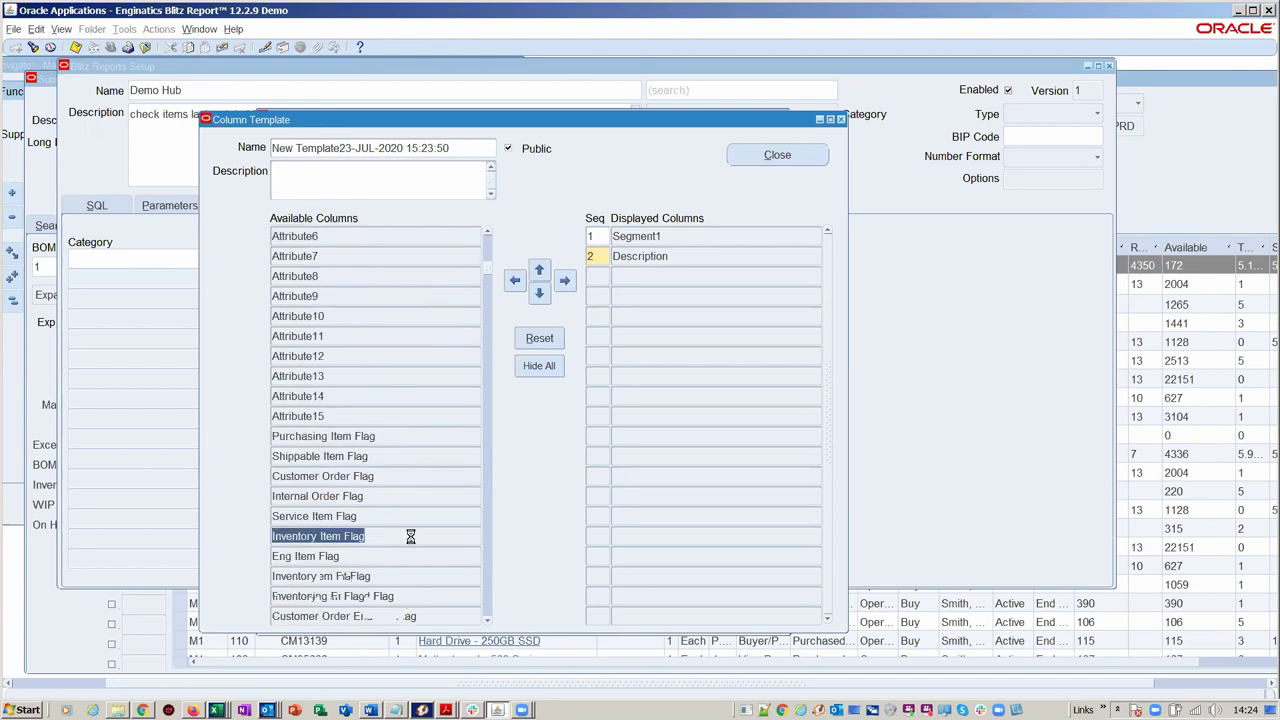
pyautogui.click(565, 281)
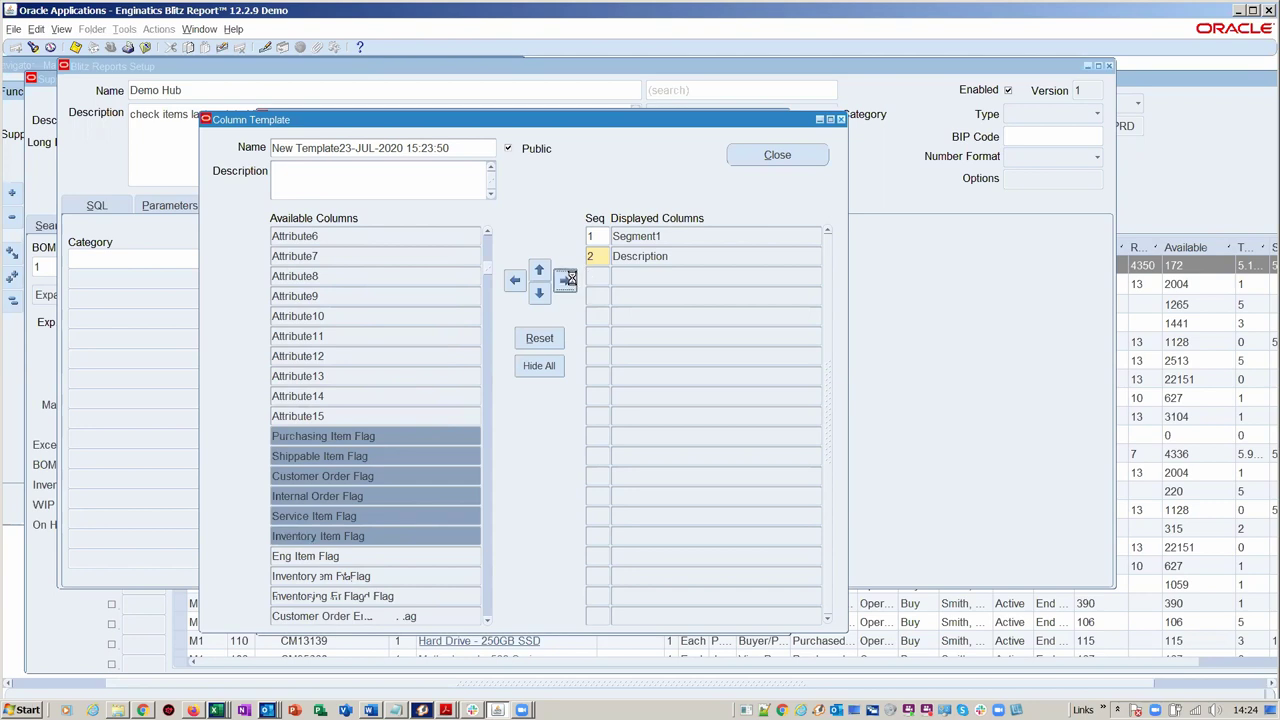
# Move Inventory Item Flag up two places to sequence 6 in the displayed columns, and close the column template
pyautogui.click(540, 274)
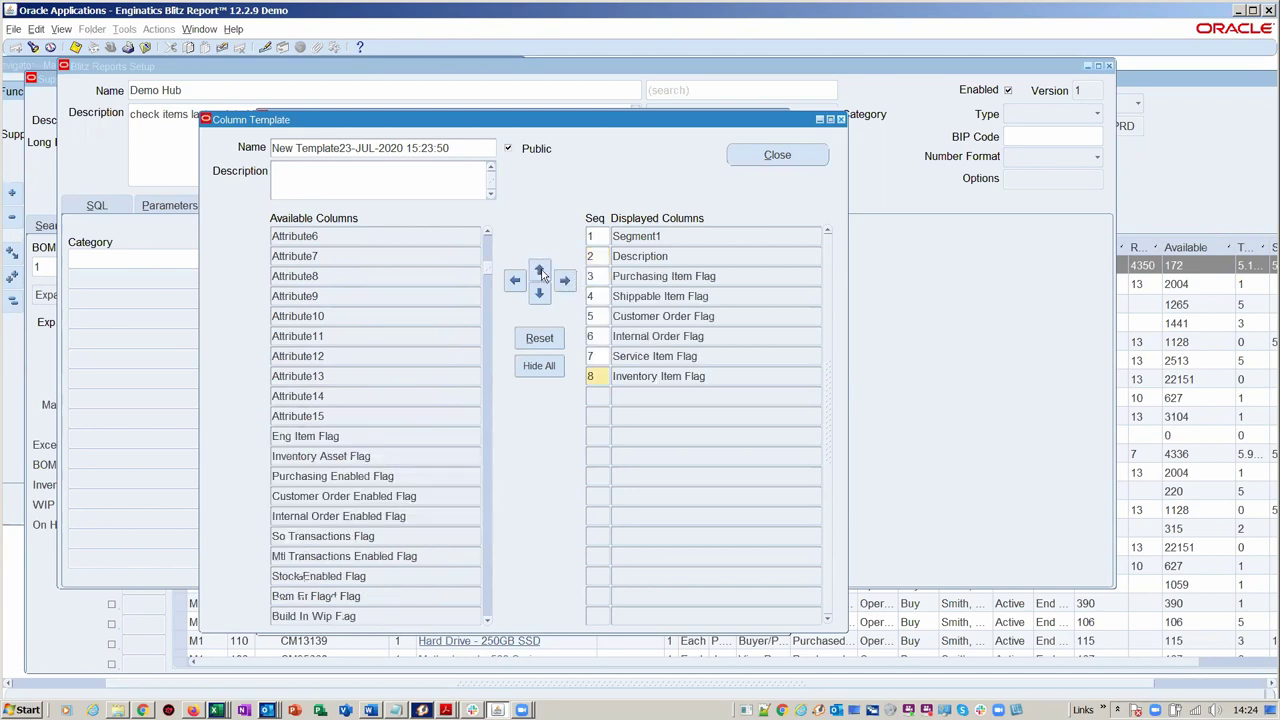
pyautogui.click(540, 274)
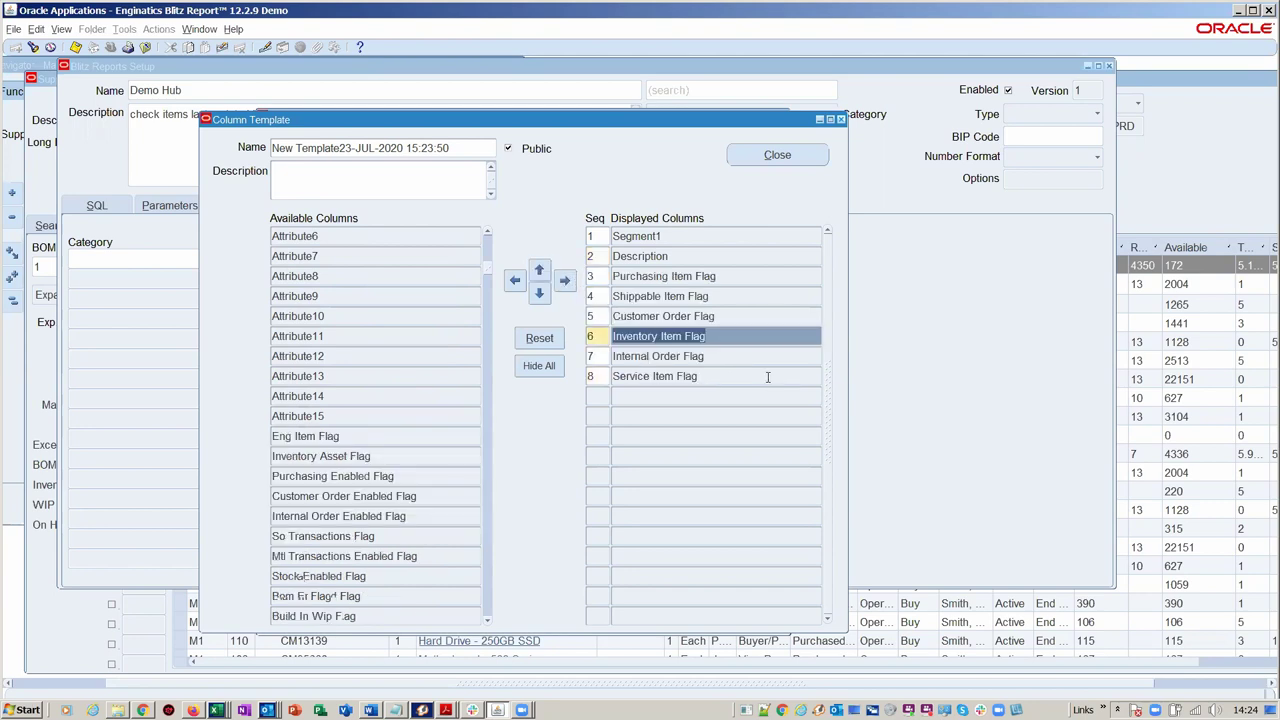
pyautogui.click(767, 157)
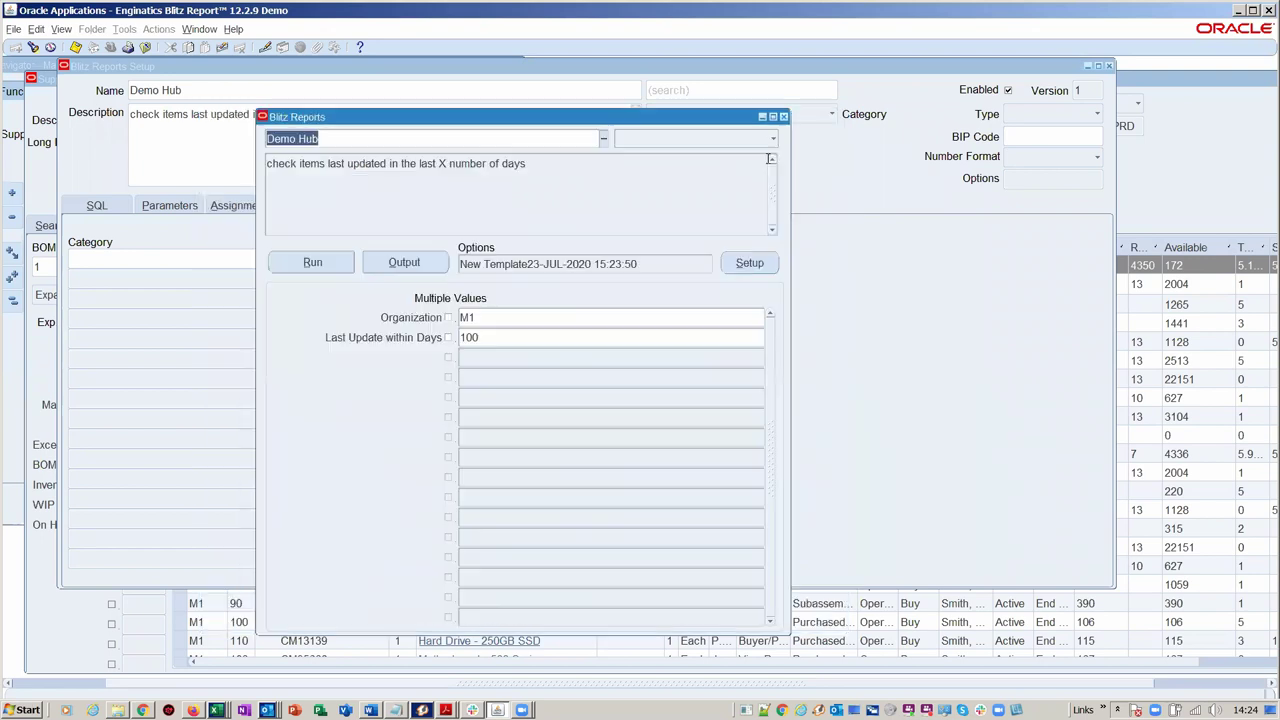
pyautogui.click(658, 264)
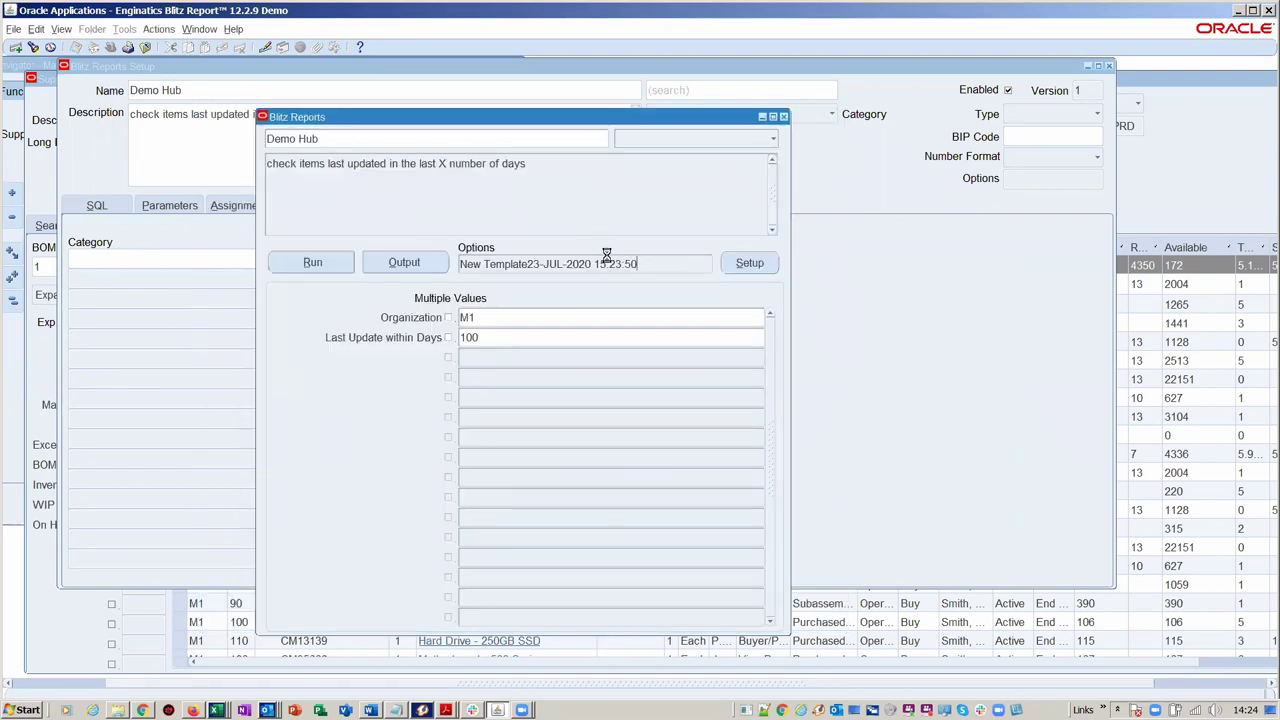
pyautogui.write('Item ')
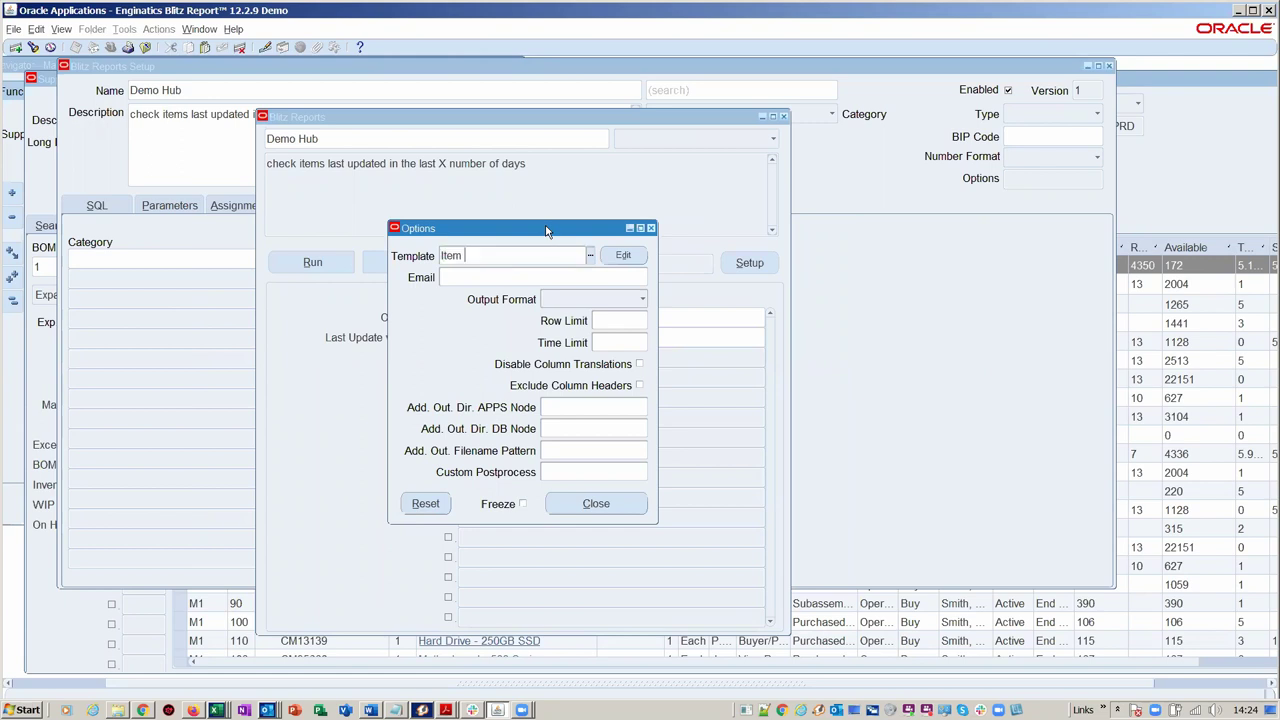
pyautogui.write('layout')
pyautogui.click(600, 503)
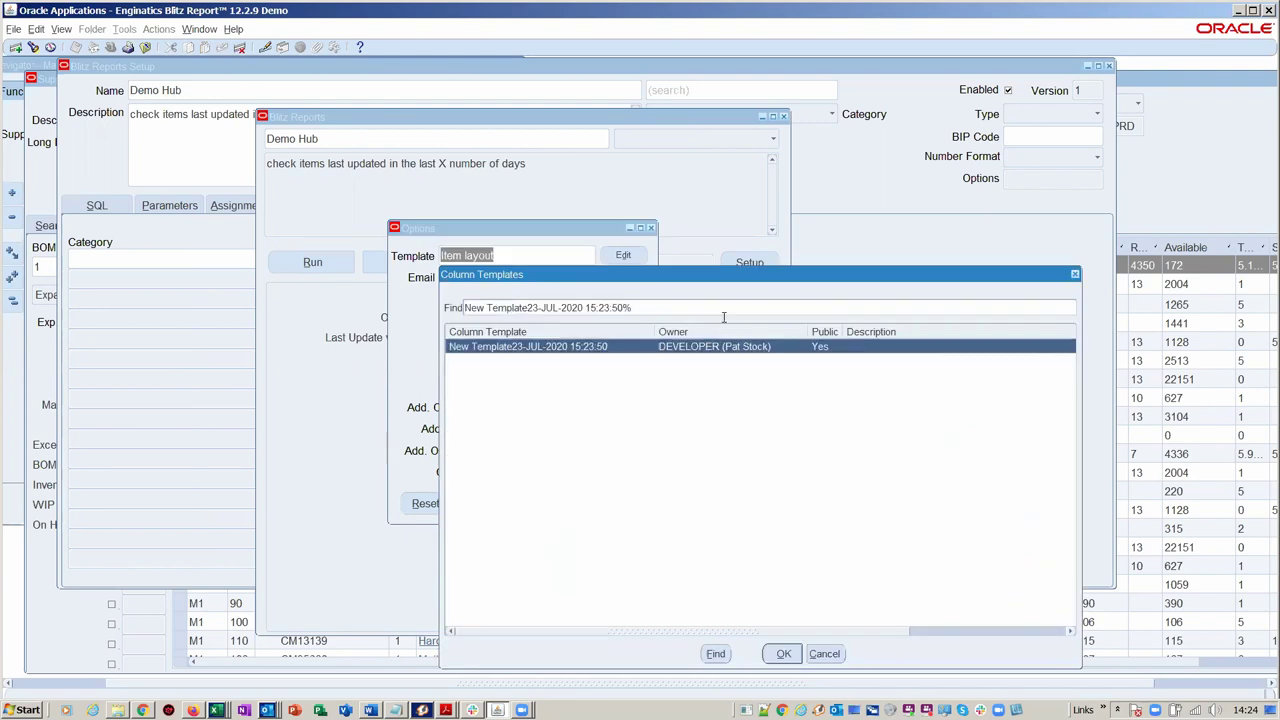
pyautogui.click(824, 653)
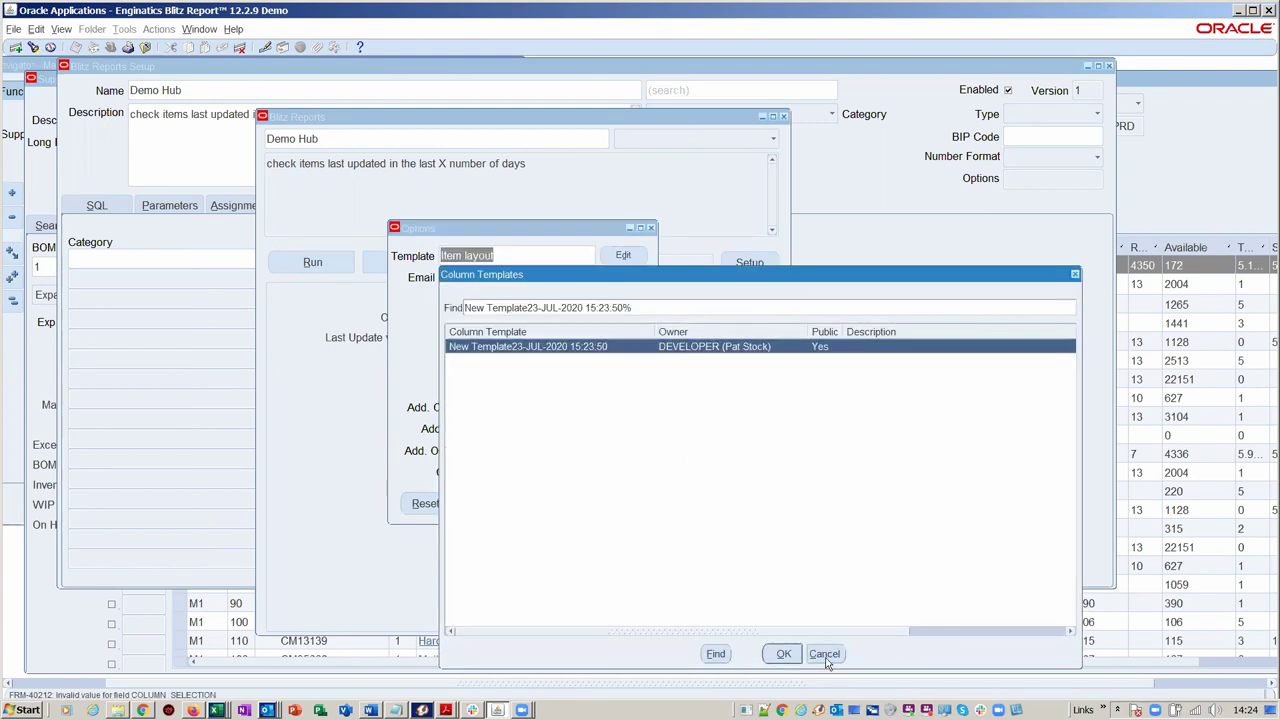
pyautogui.click(826, 654)
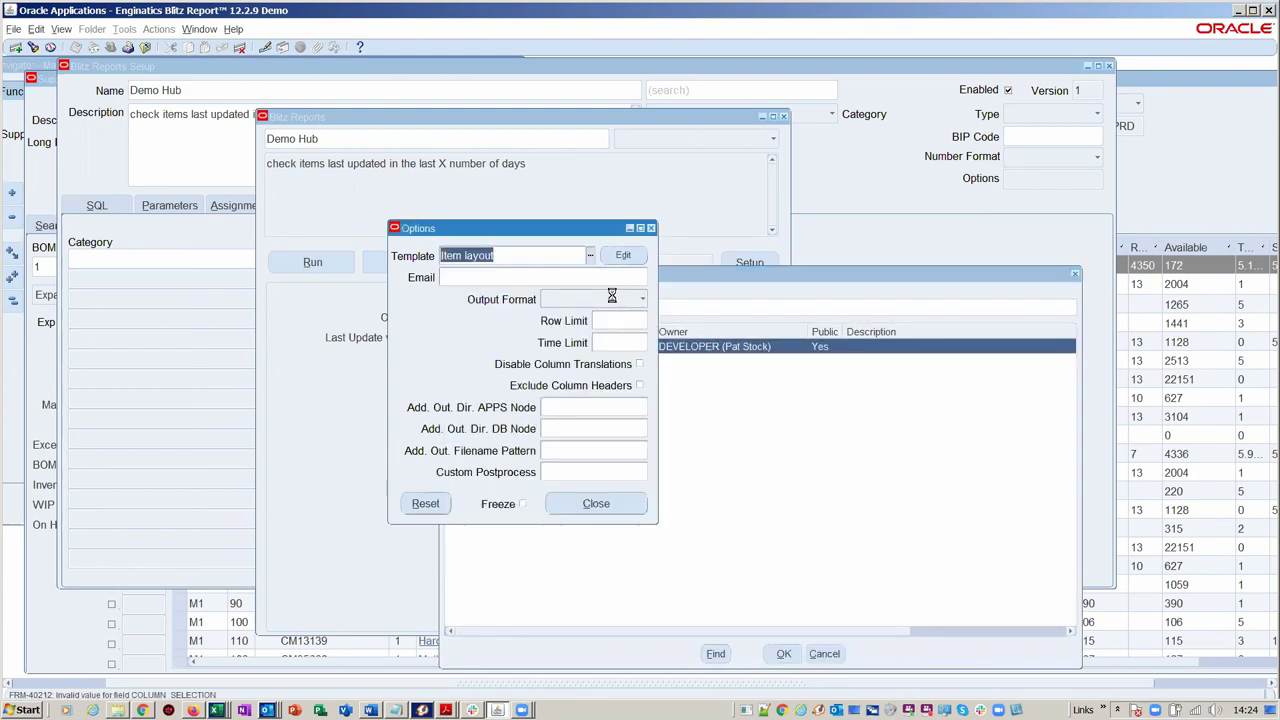
pyautogui.doubleClick(704, 346)
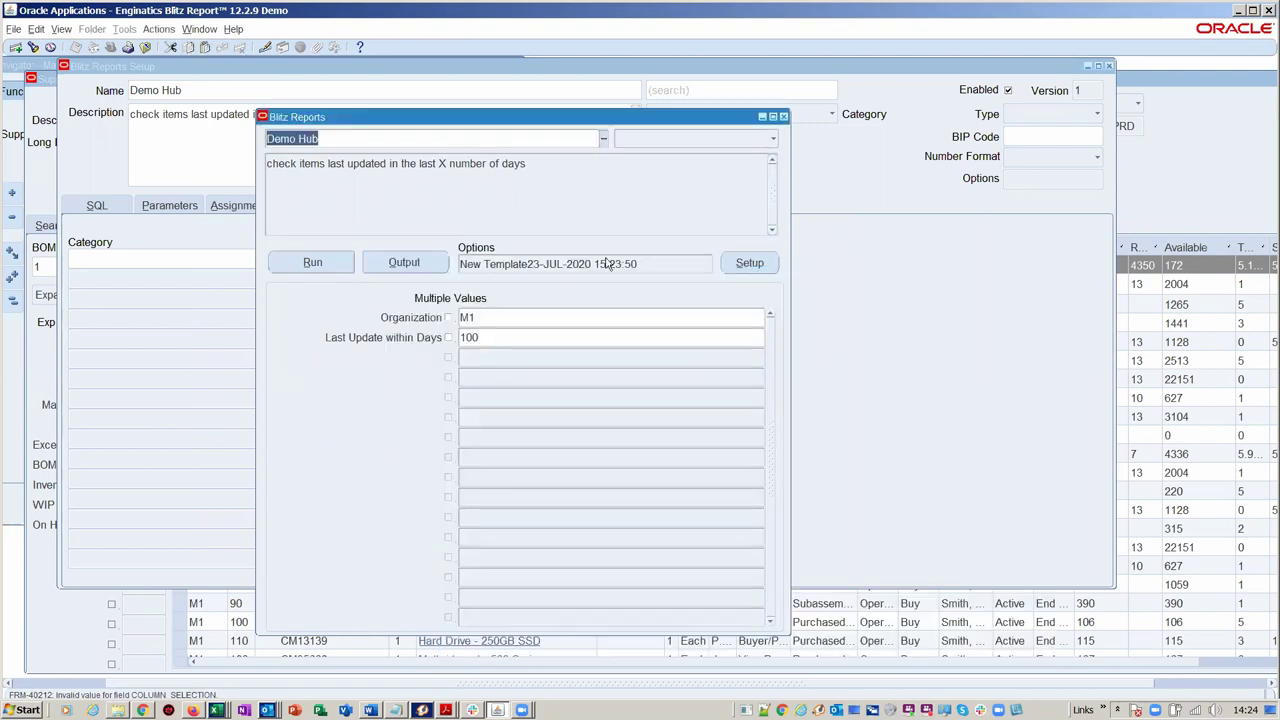
# Rename the Demo Hub report's column template as item layout, and close the template
pyautogui.click(655, 261)
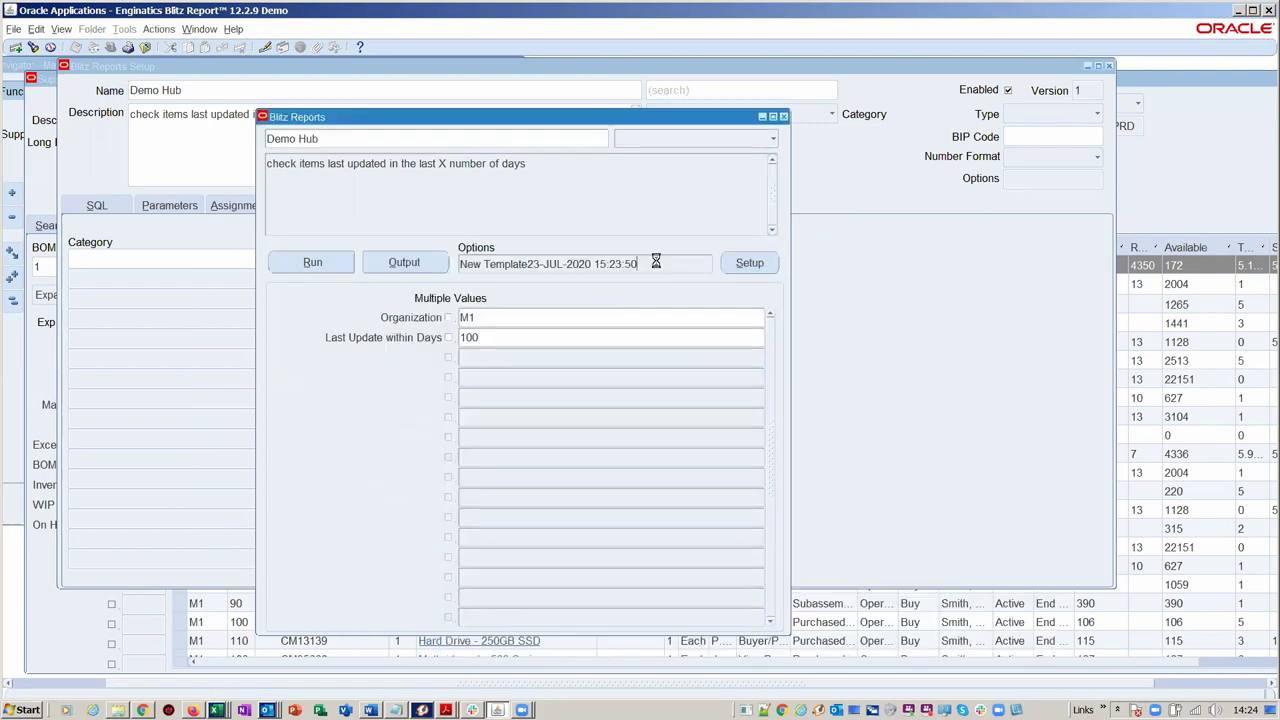
pyautogui.click(606, 254)
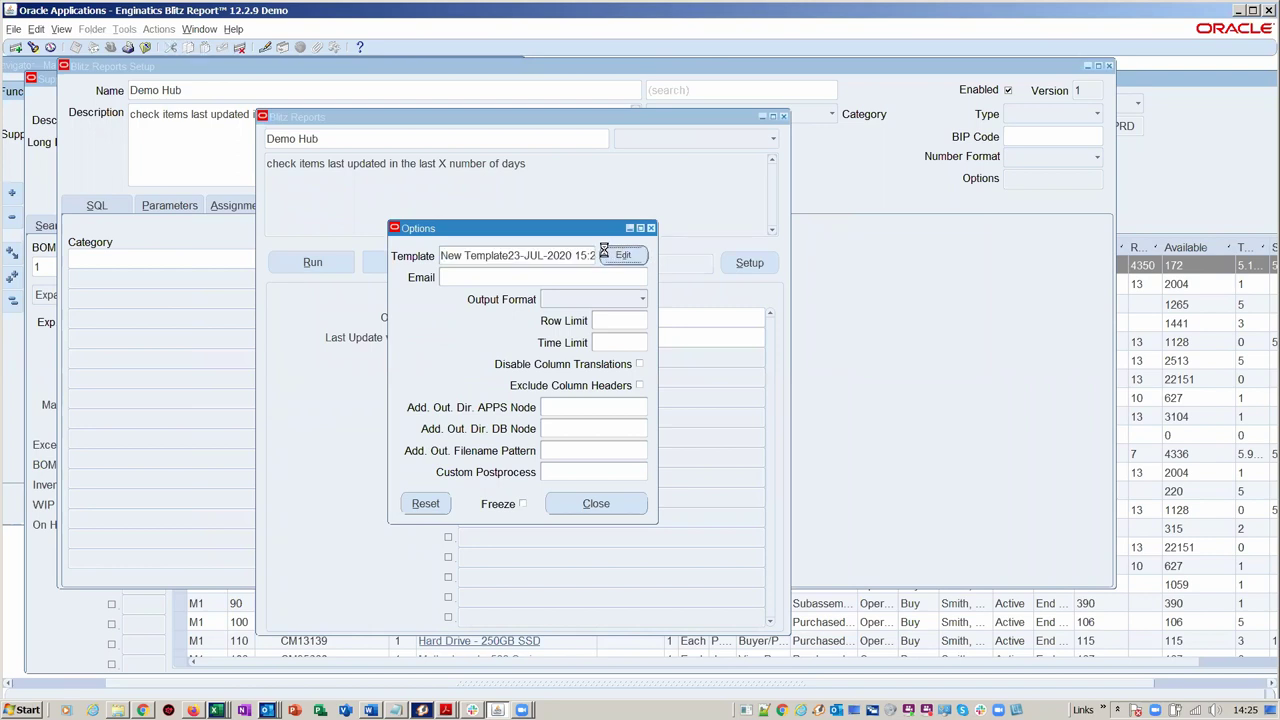
pyautogui.click(452, 146)
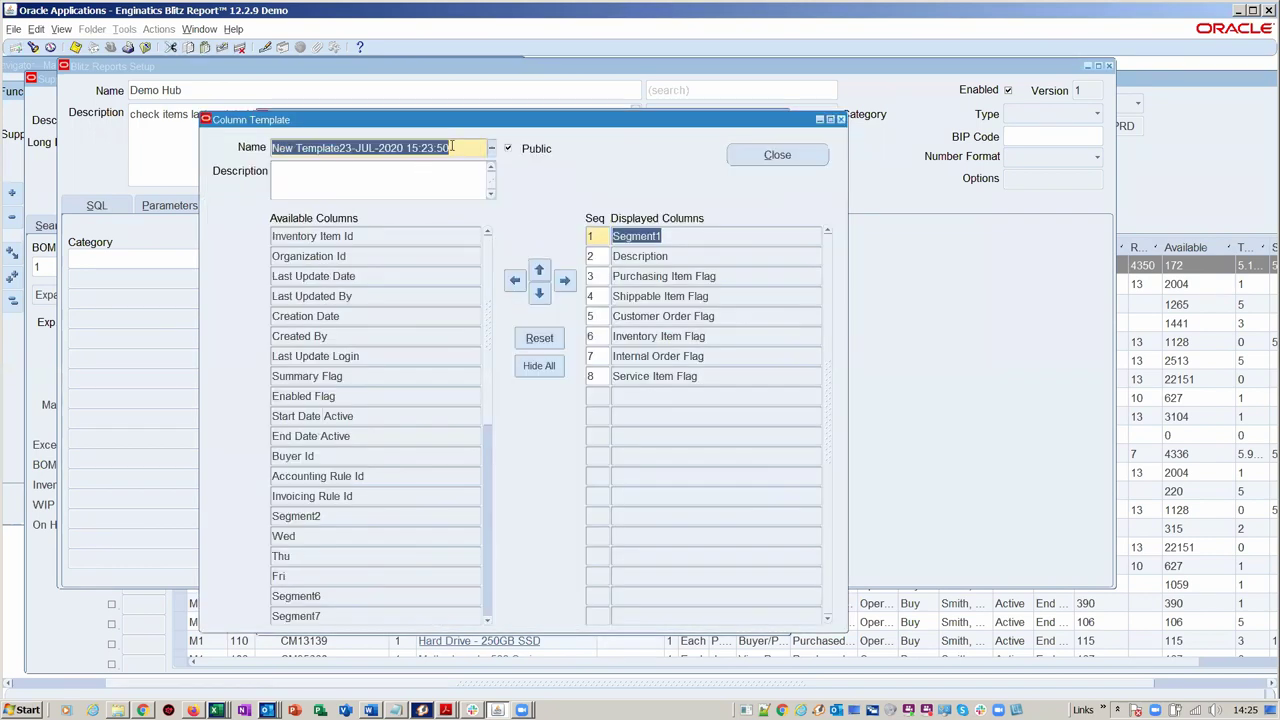
pyautogui.write('item layout')
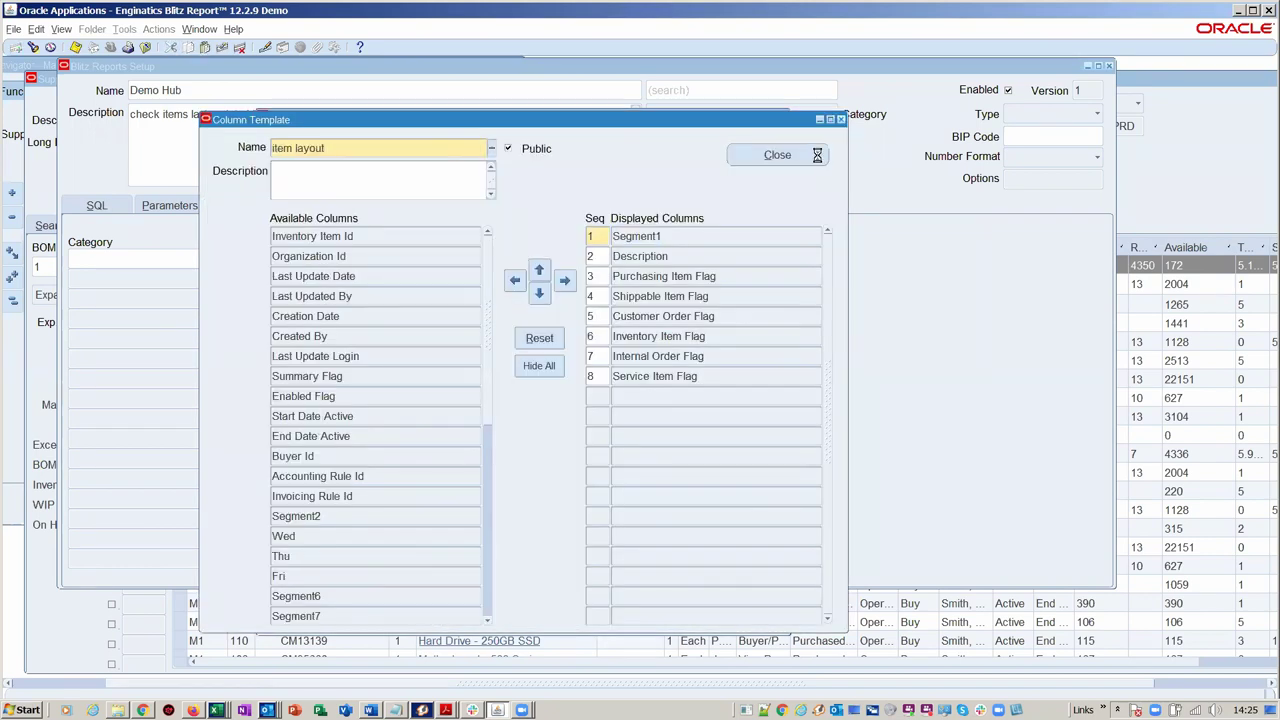
pyautogui.click(817, 155)
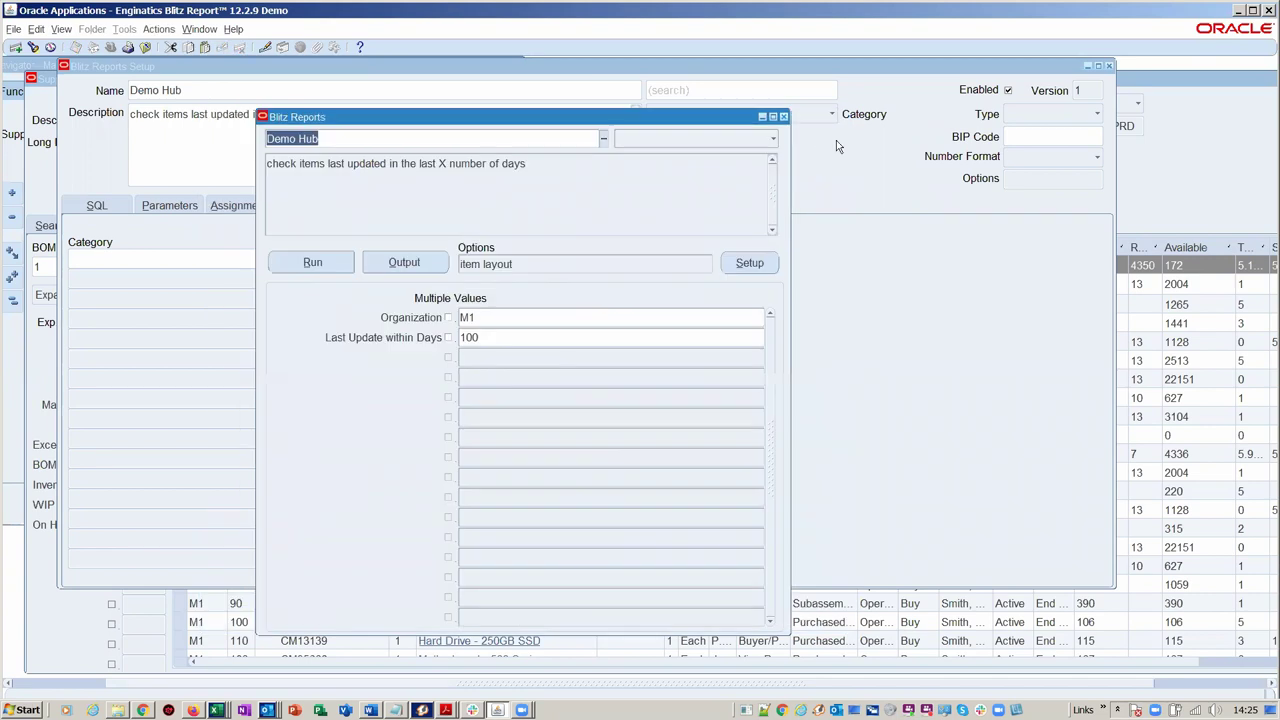
# Run the Demo Hub report with the item layout template, and open the report's SQL definition in its setup
pyautogui.click(331, 263)
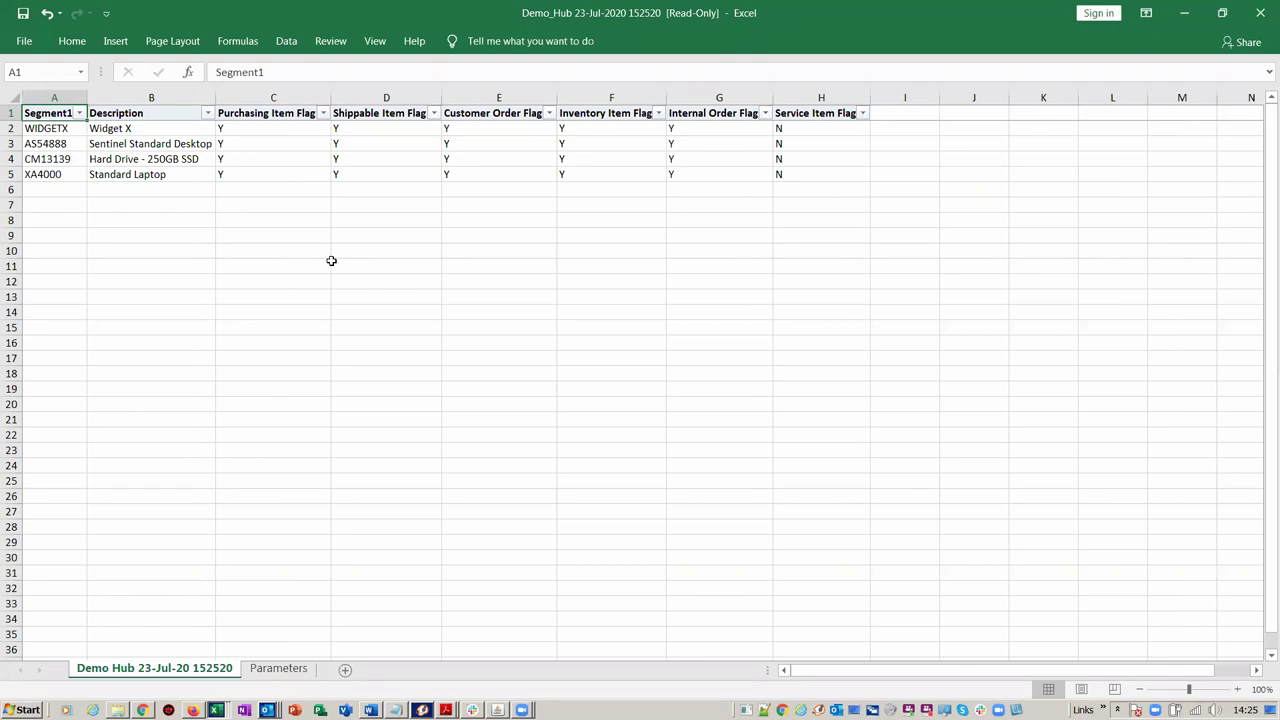
pyautogui.hotkey('alt', 'Tab')
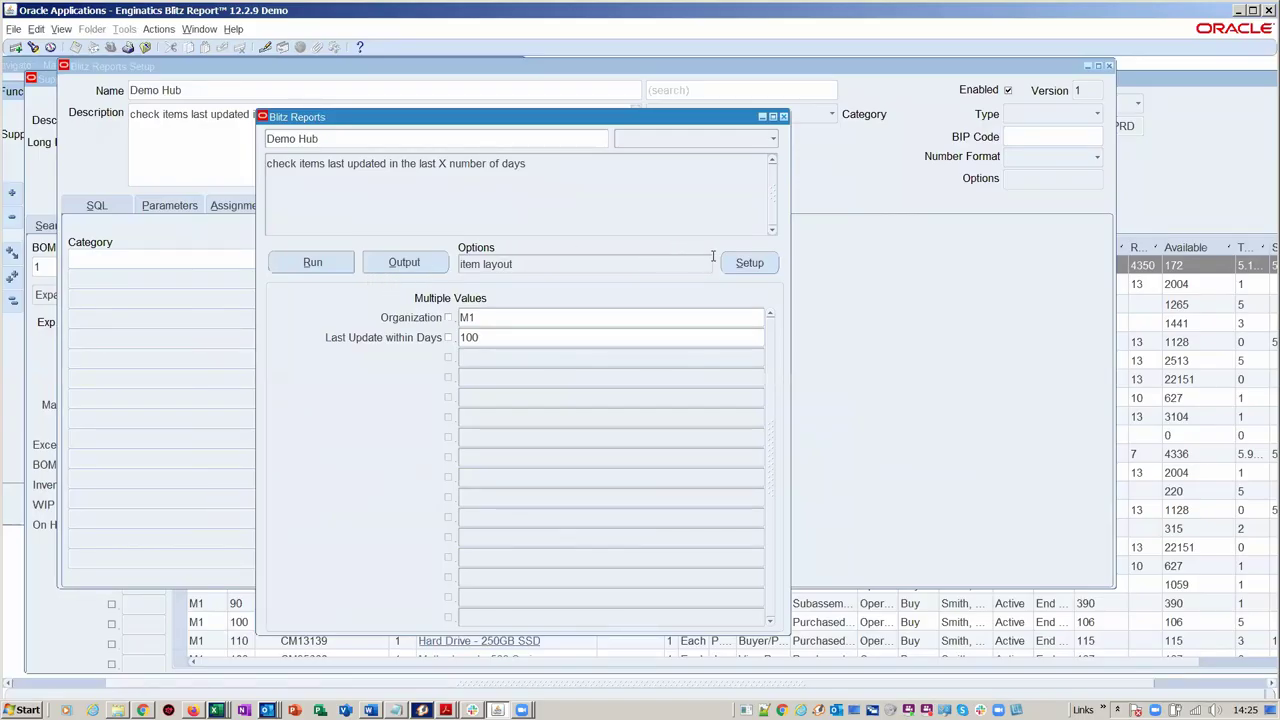
pyautogui.click(740, 264)
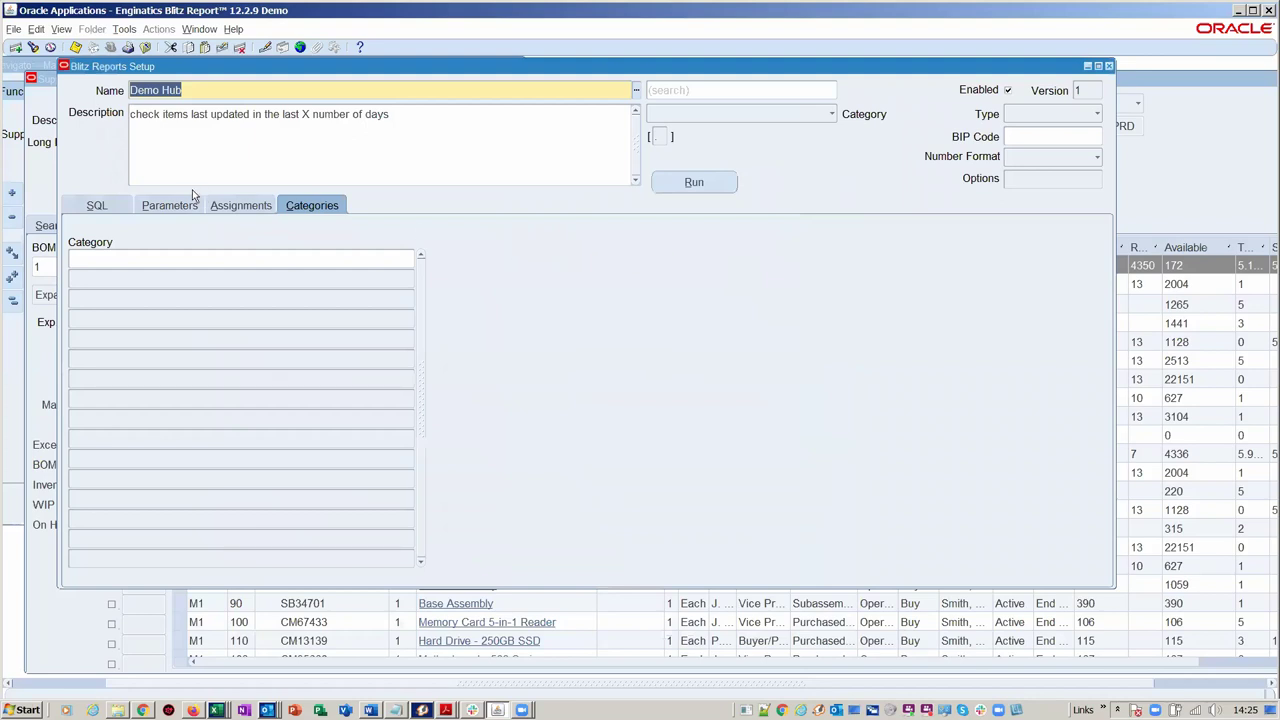
pyautogui.click(115, 210)
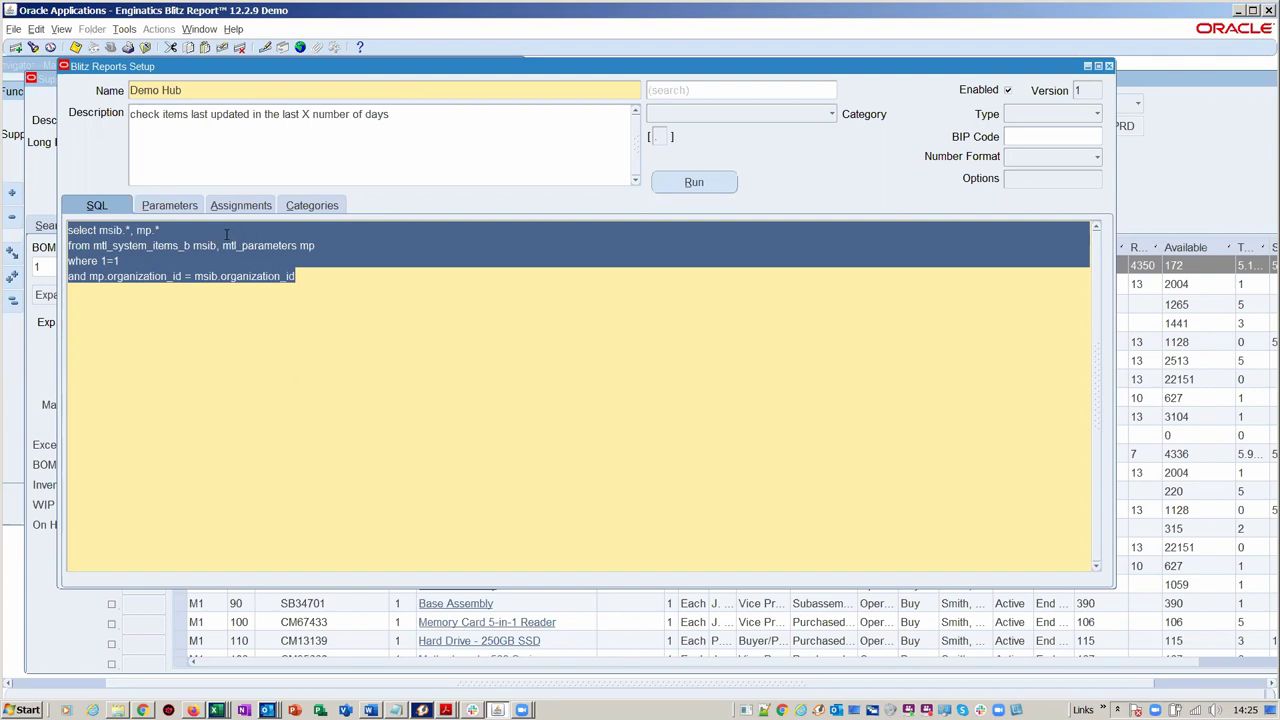
# Find the concurrent requests of the past 7 days, and view the output of the latest Demo Hub request
pyautogui.click(61, 29)
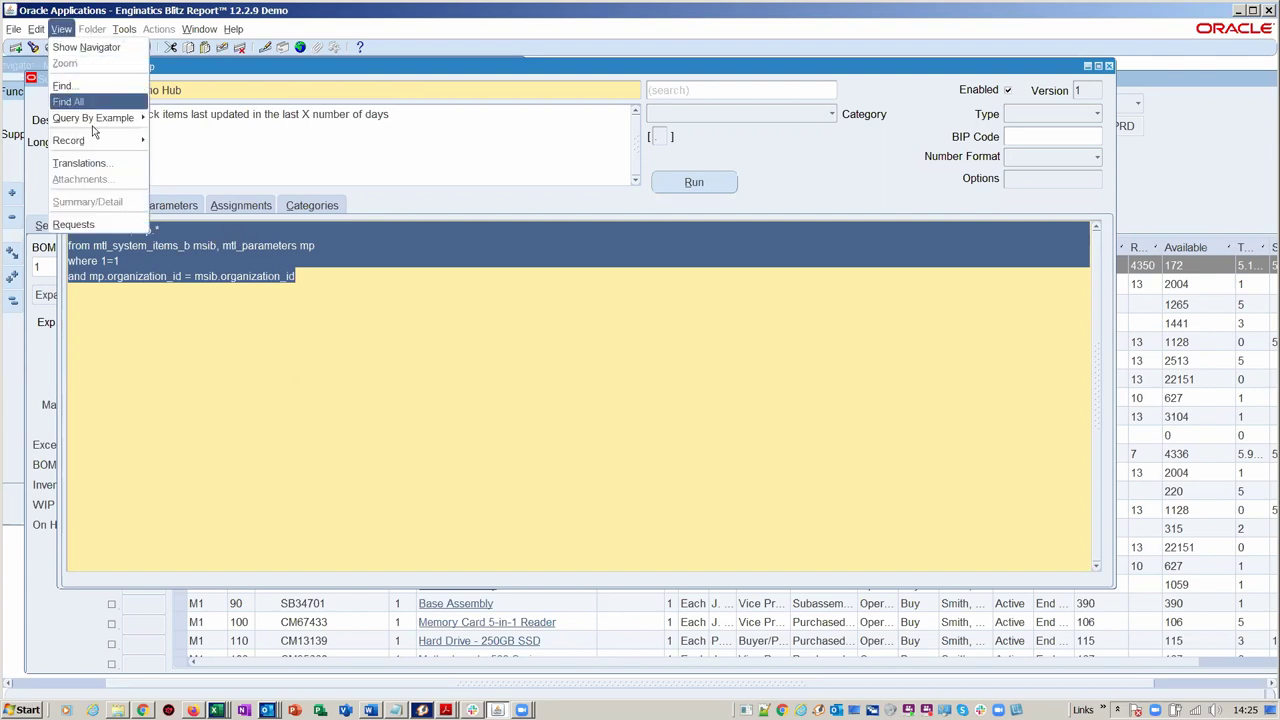
pyautogui.click(101, 226)
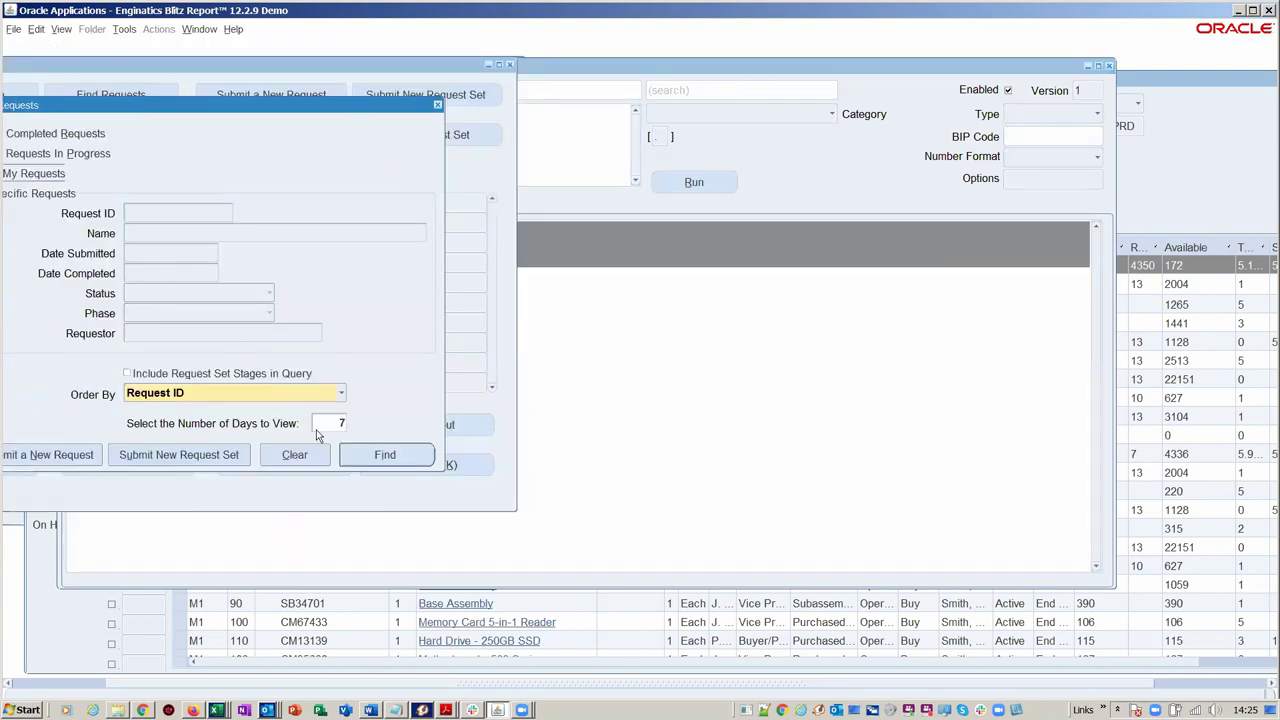
pyautogui.click(352, 455)
pyautogui.moveTo(272, 64); pyautogui.dragTo(389, 78)
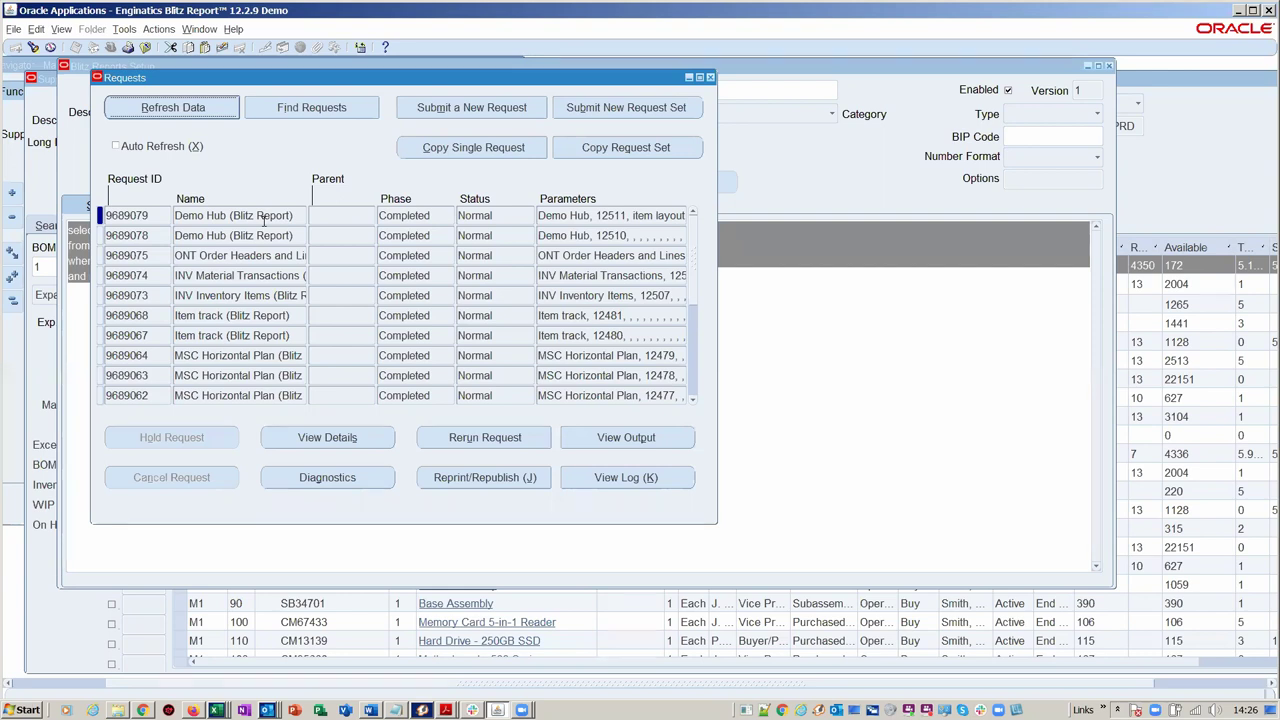
pyautogui.click(593, 440)
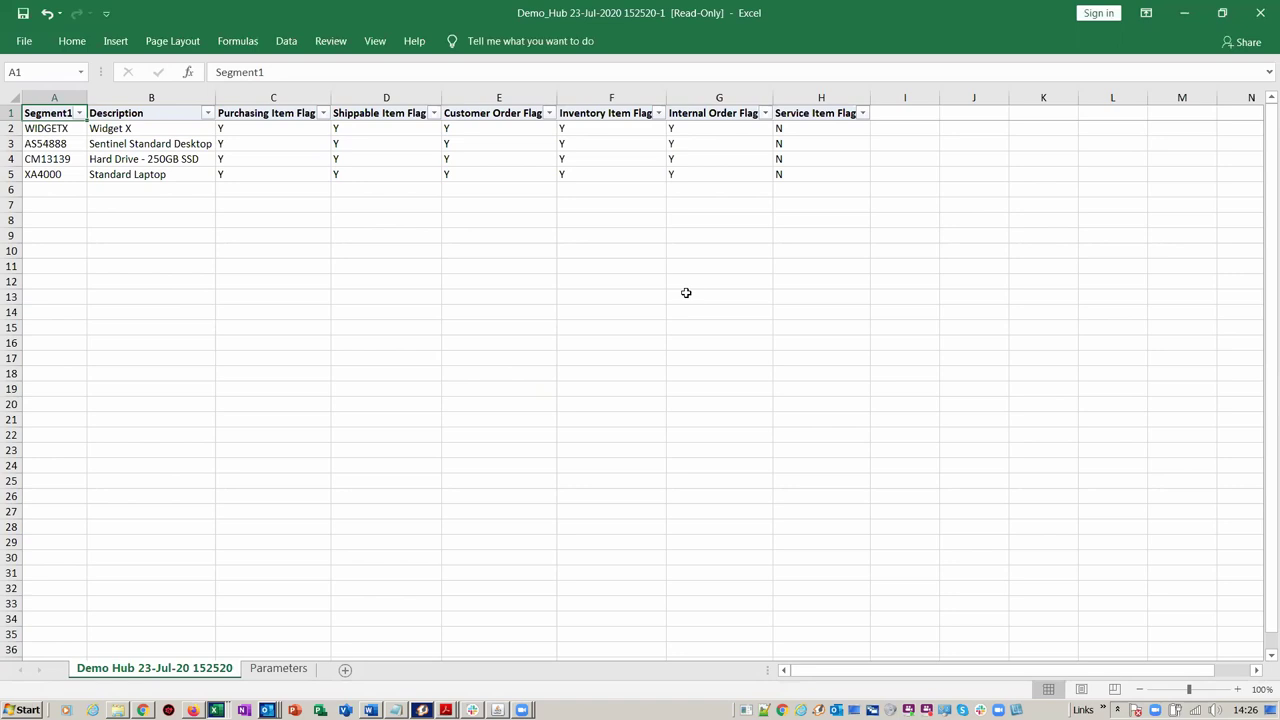
pyautogui.hotkey('alt', 'Tab')
pyautogui.press('Tab')
pyautogui.press('Tab')
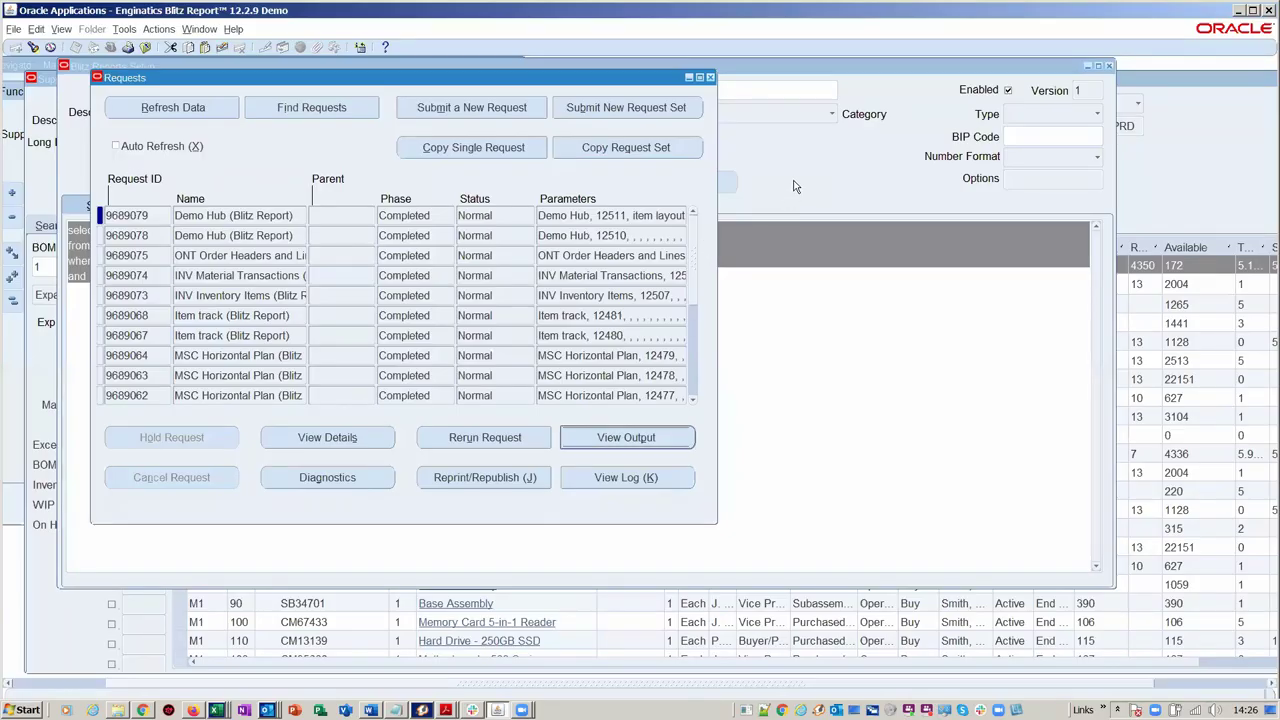
# Open the Demo Hub run form from its setup, and review the columns in the item layout template
pyautogui.click(790, 192)
pyautogui.click(690, 181)
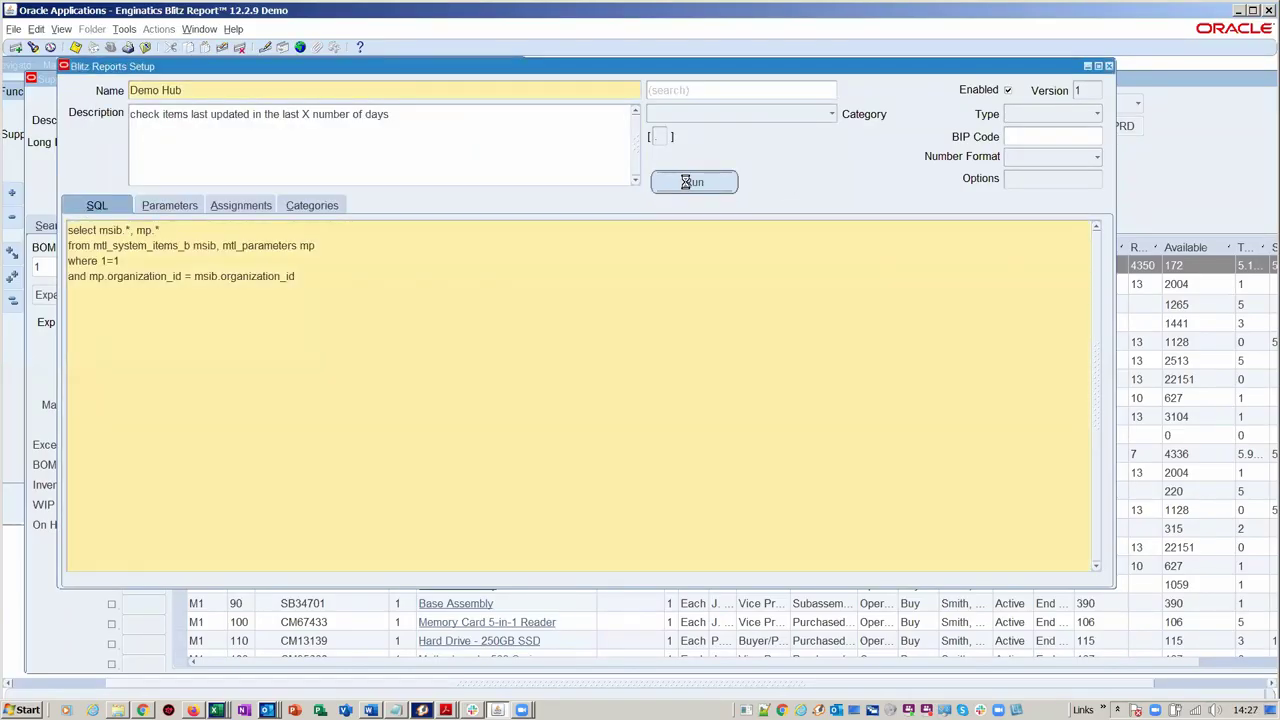
pyautogui.doubleClick(617, 263)
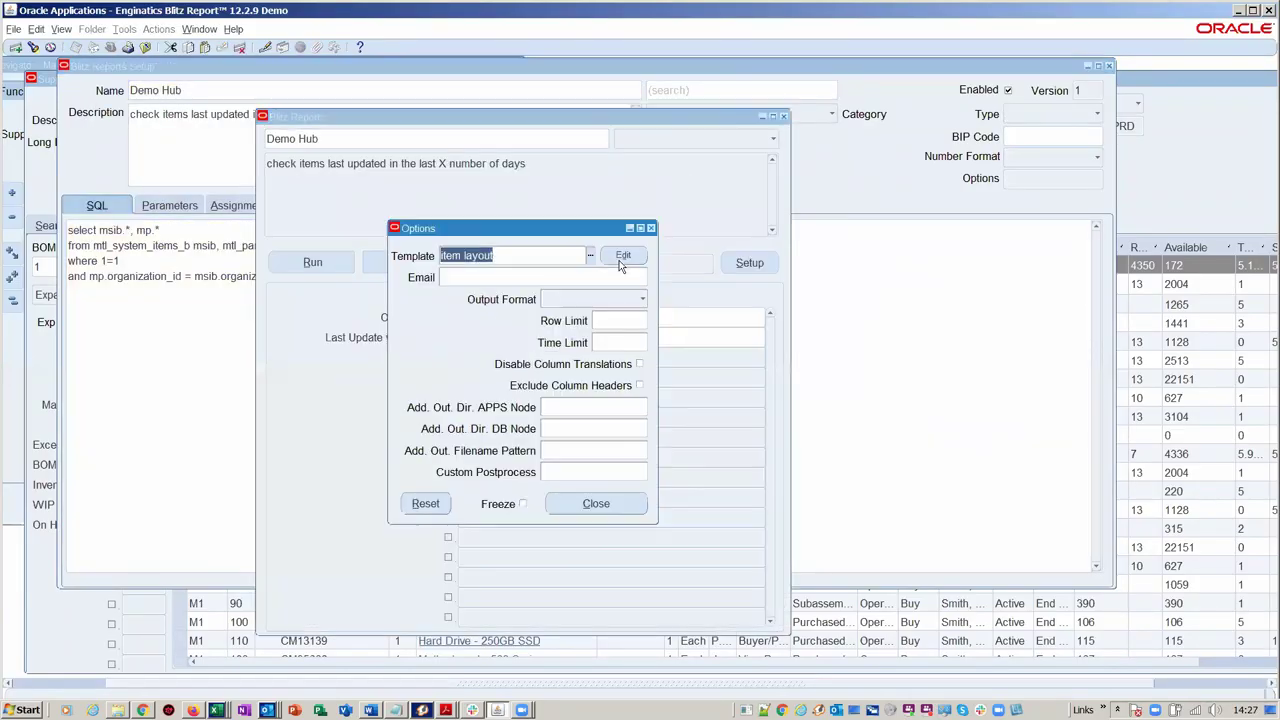
pyautogui.click(632, 257)
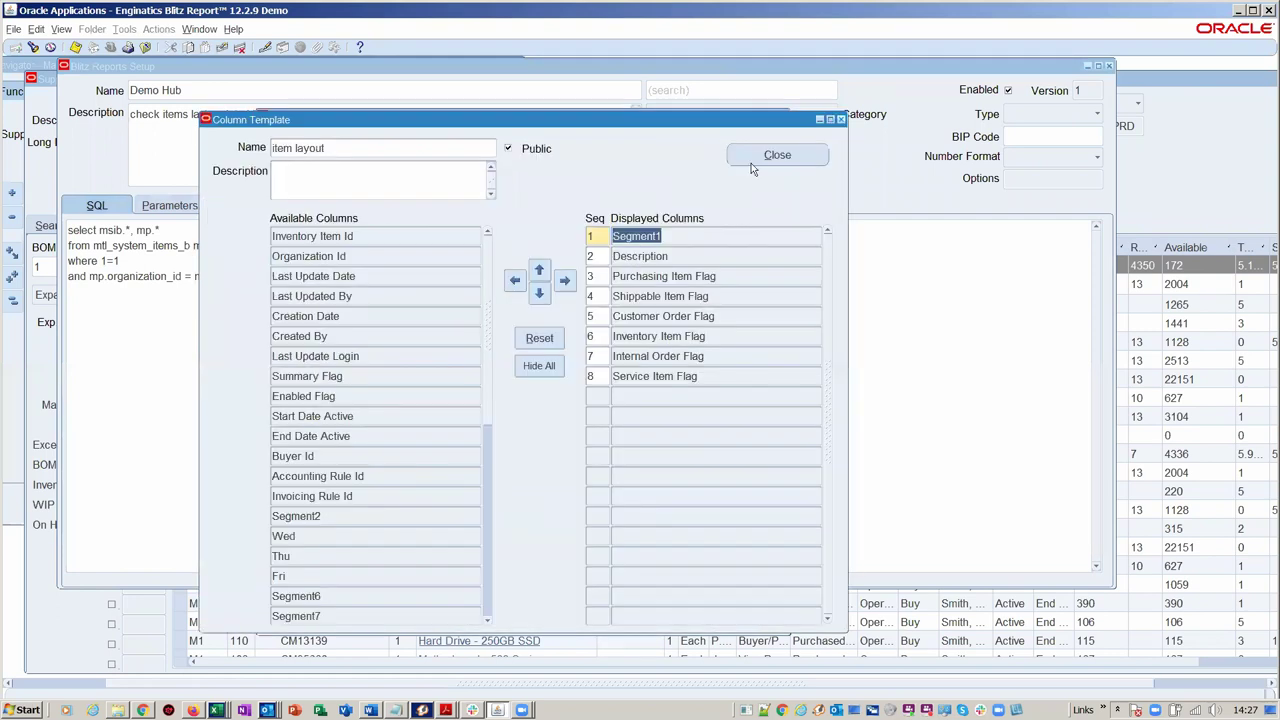
pyautogui.click(751, 163)
# Review the run options of the Demo Hub report, including the available output formats and the custom postprocess setting
pyautogui.doubleClick(648, 263)
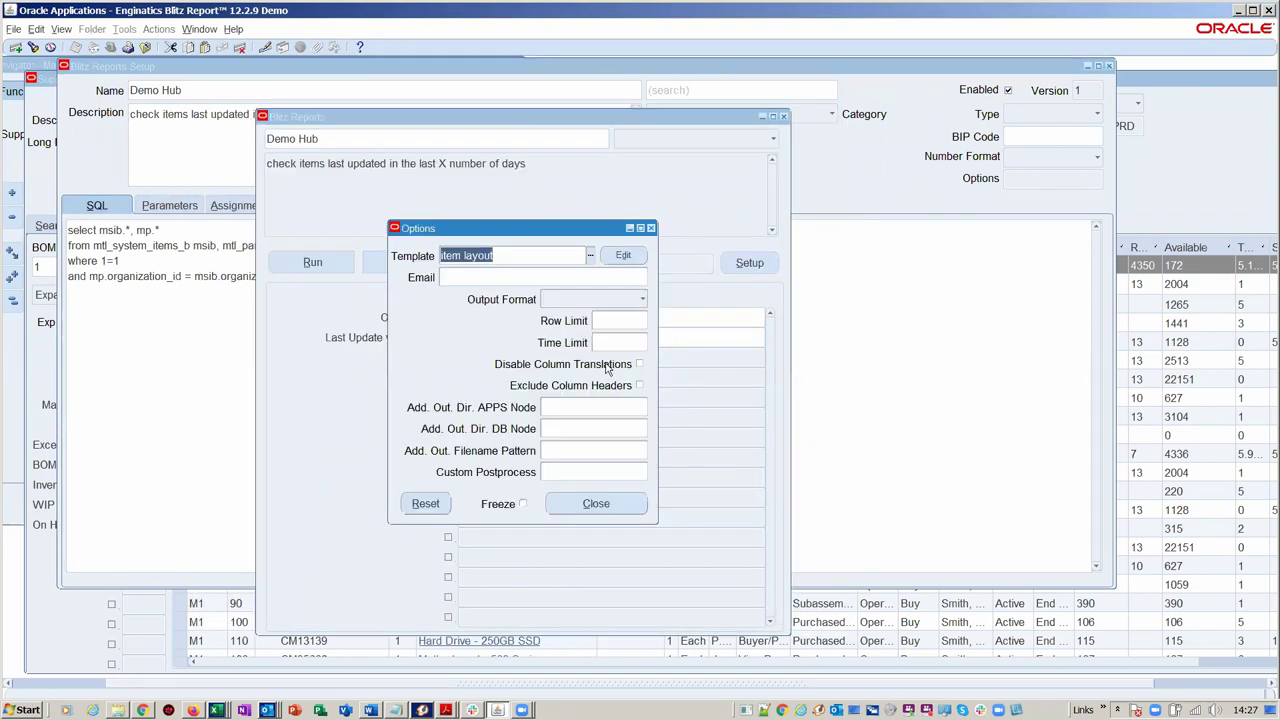
pyautogui.click(641, 299)
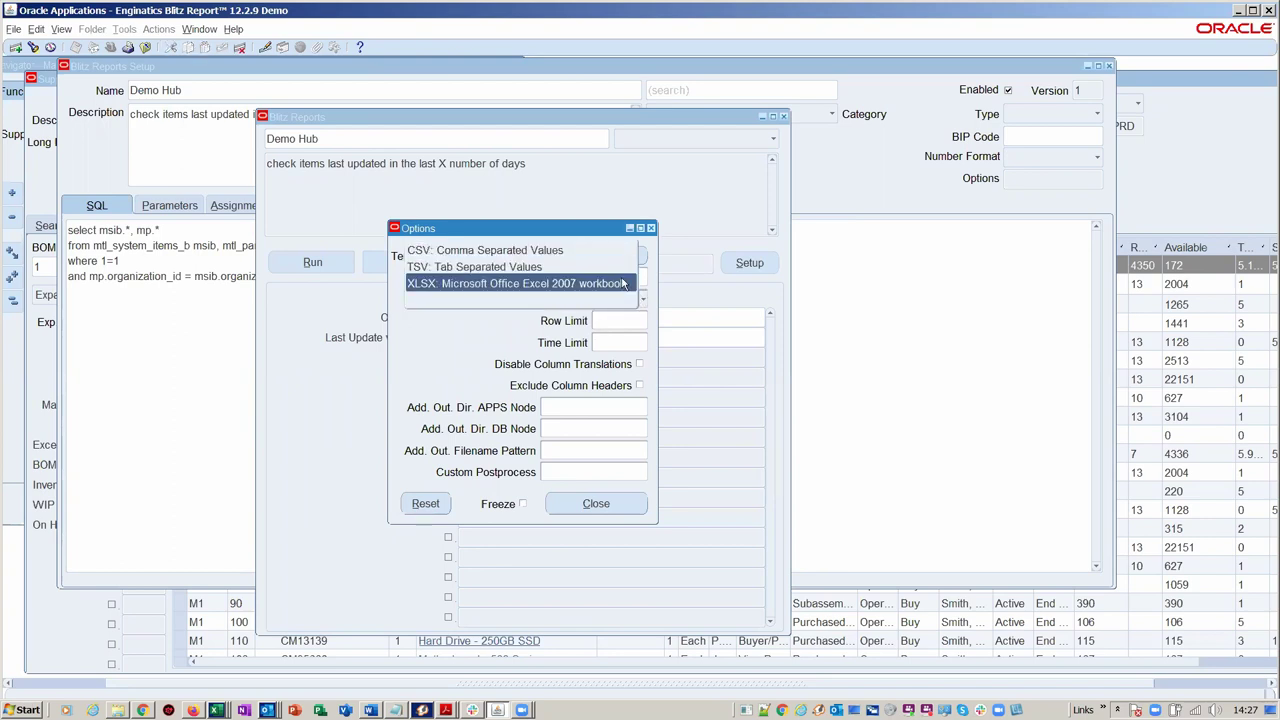
pyautogui.click(491, 333)
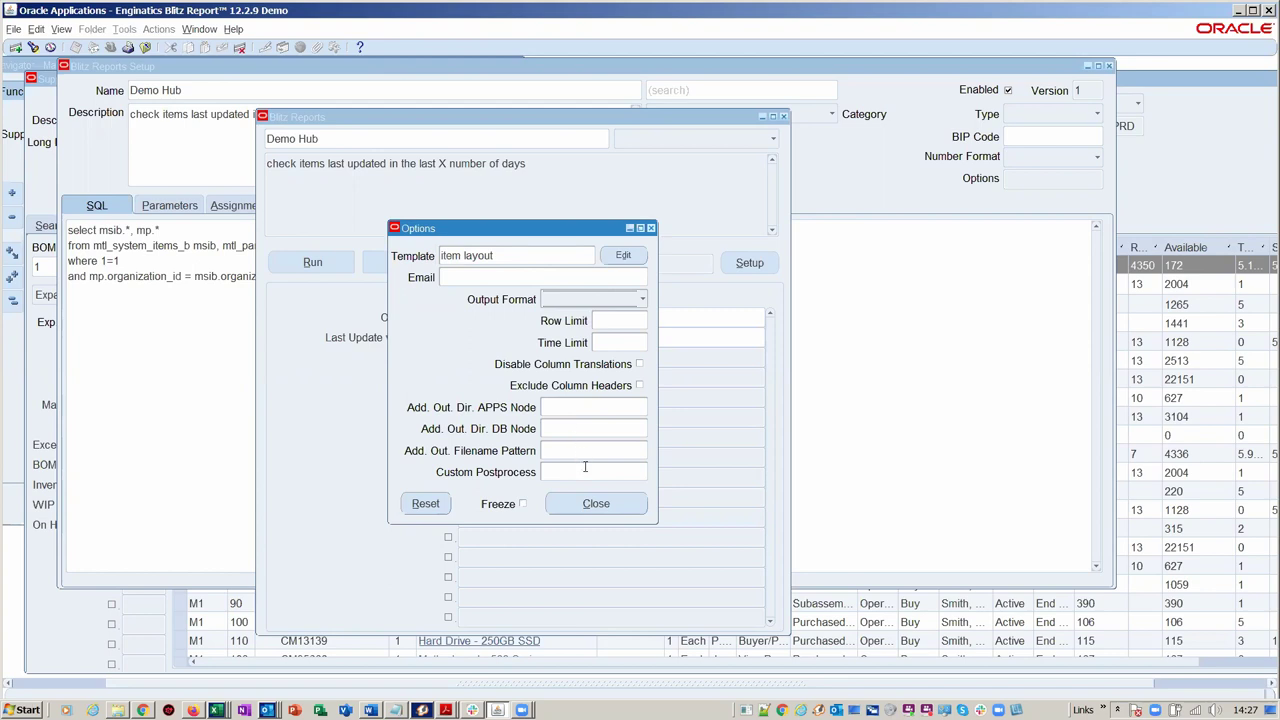
pyautogui.moveTo(585, 468)
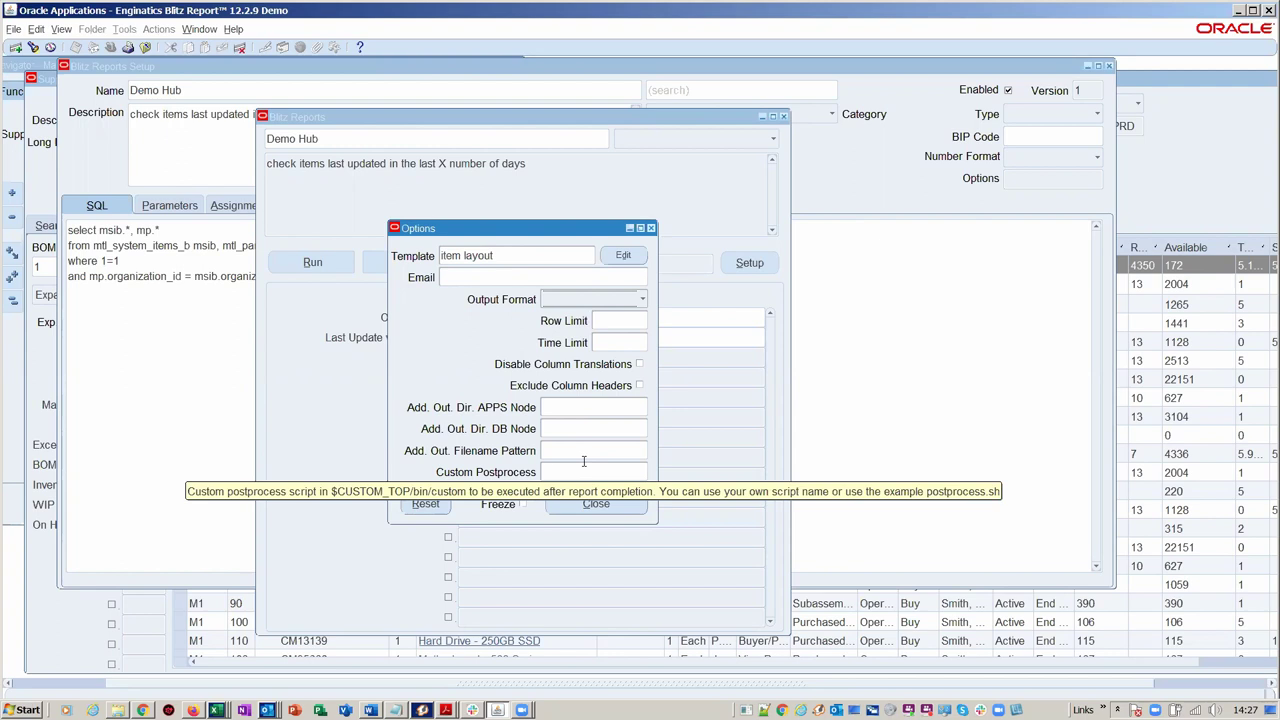
pyautogui.click(634, 508)
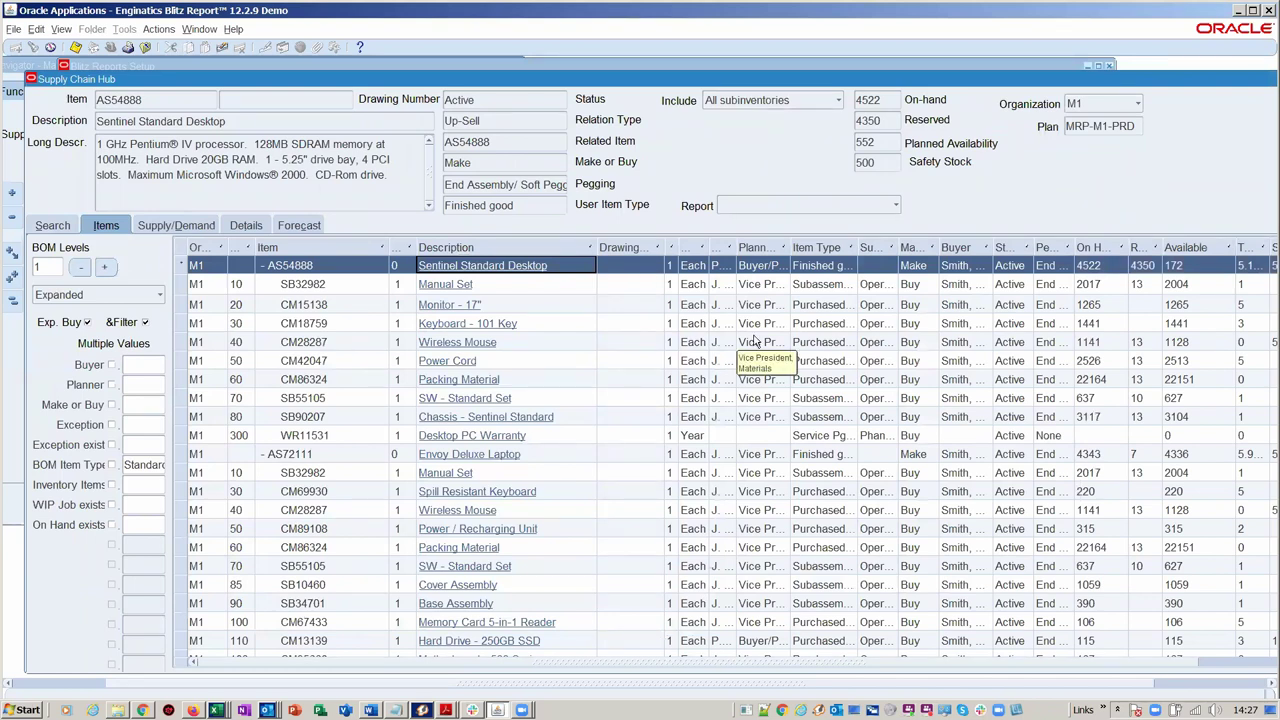
# Browse the list of reports offered for item AS54888 in the Supply Chain Hub, and return to the report setup
pyautogui.click(866, 206)
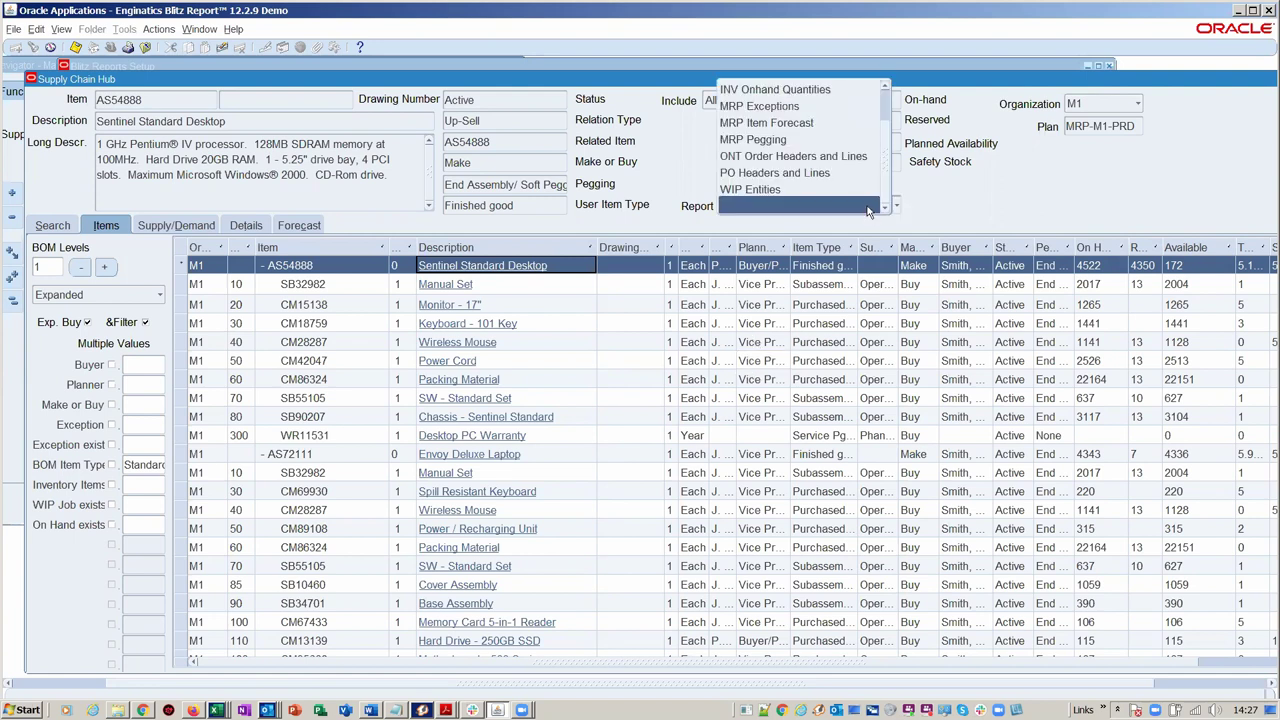
pyautogui.moveTo(888, 172); pyautogui.dragTo(888, 133)
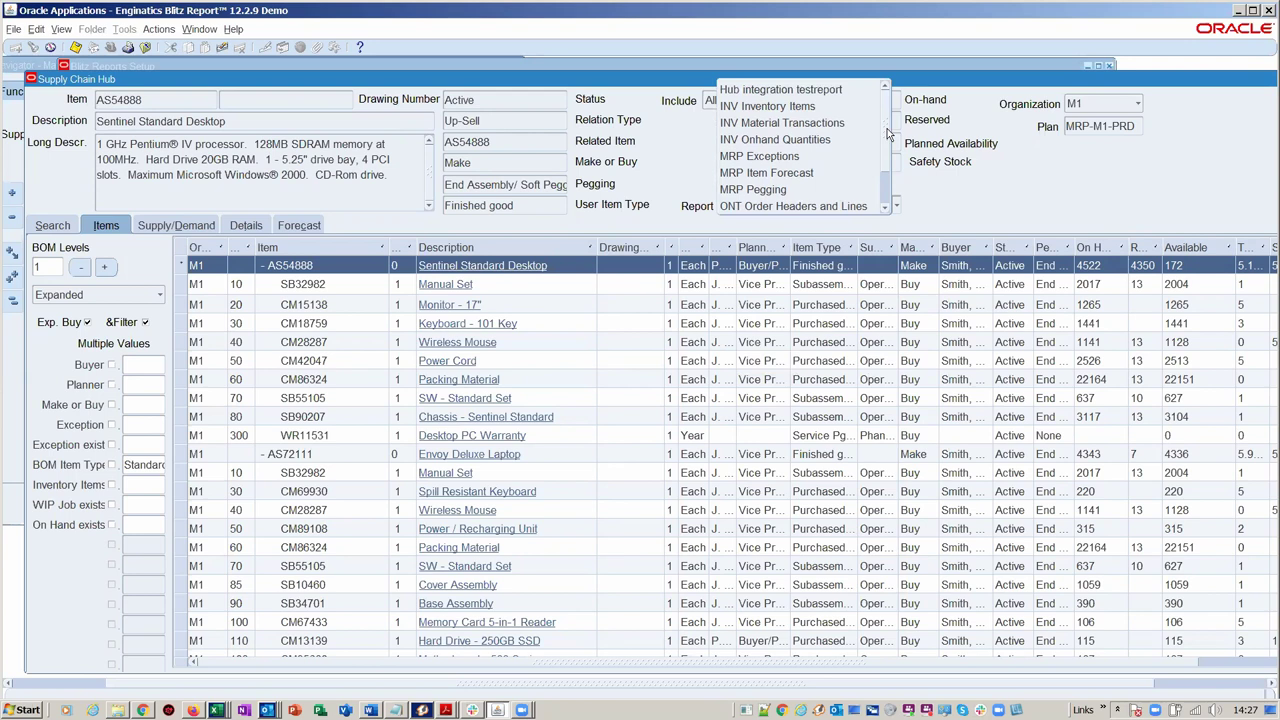
pyautogui.press('Escape')
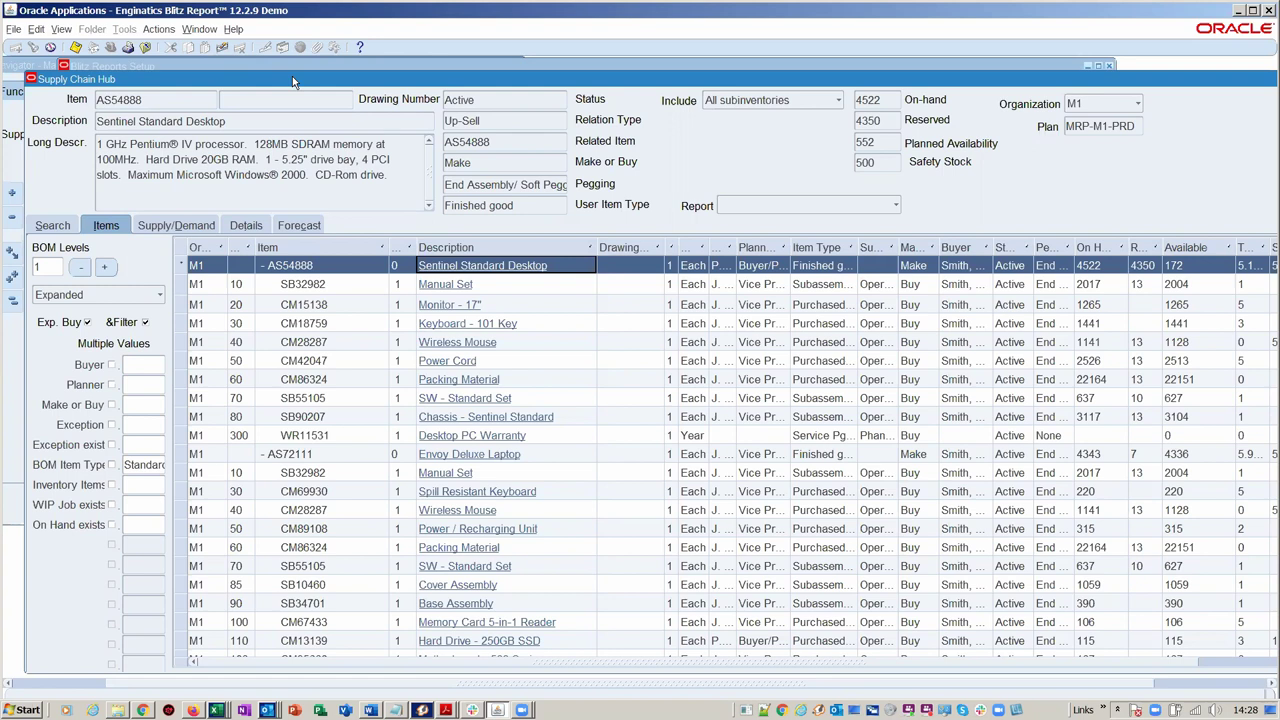
pyautogui.hotkey('alt', 'Tab')
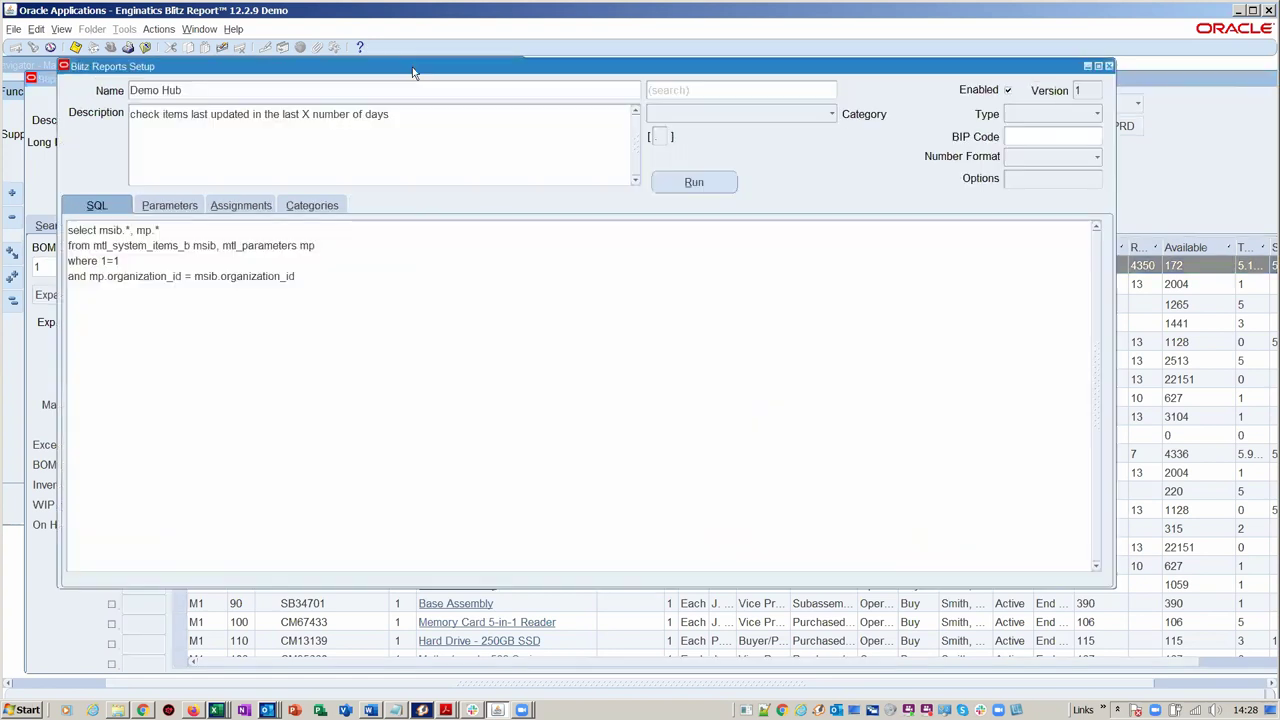
# Open the A. C. Networks sales order with quantity -4000 from the supply and demand list of item AS54888
pyautogui.click(1165, 163)
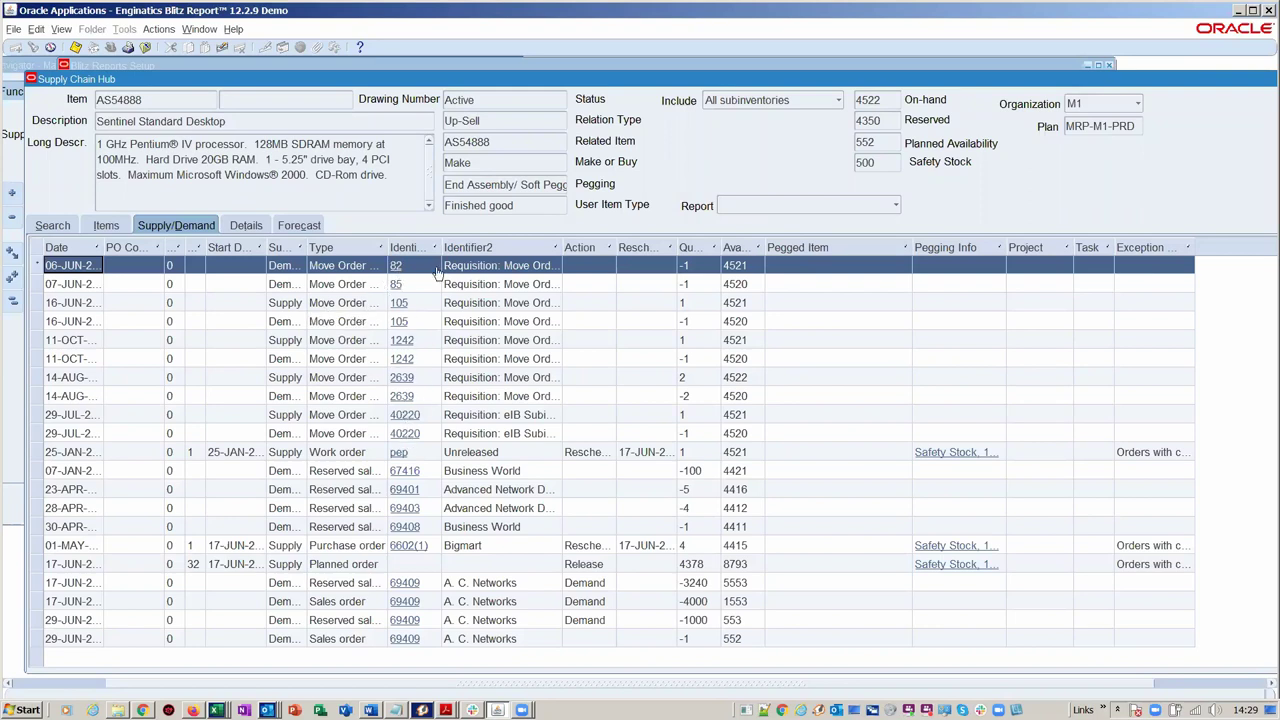
pyautogui.click(409, 600)
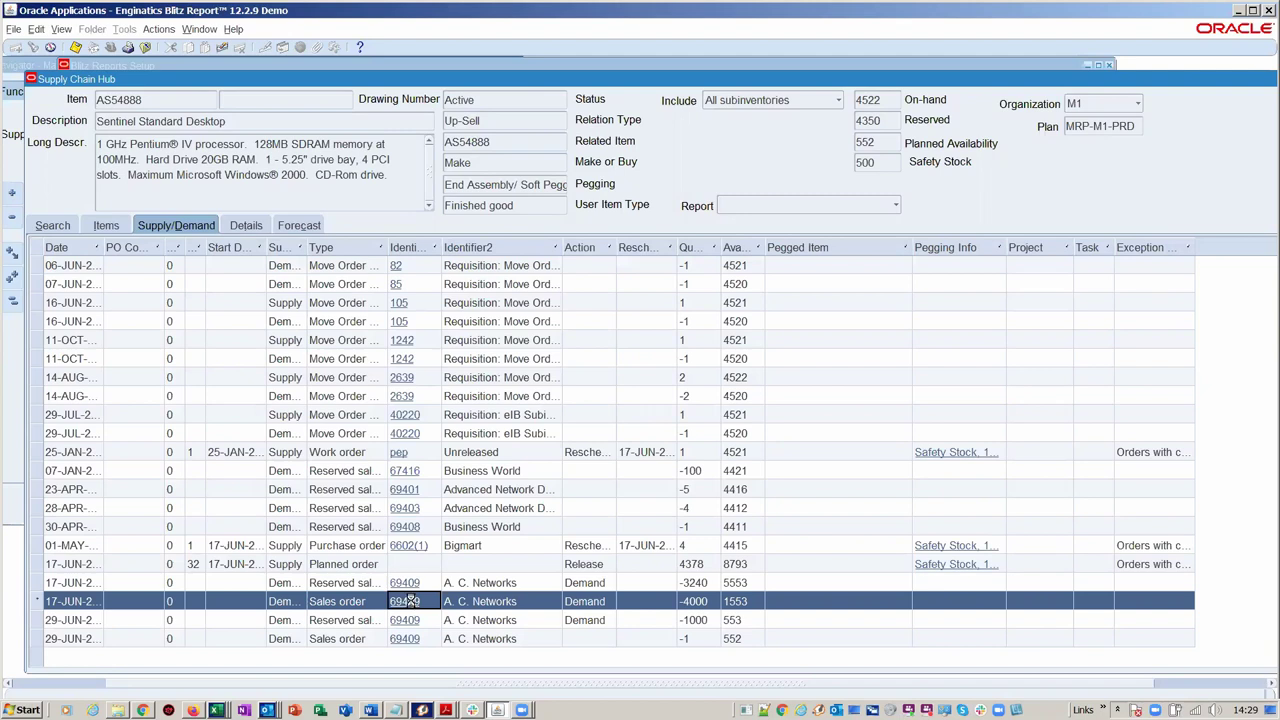
pyautogui.click(409, 600)
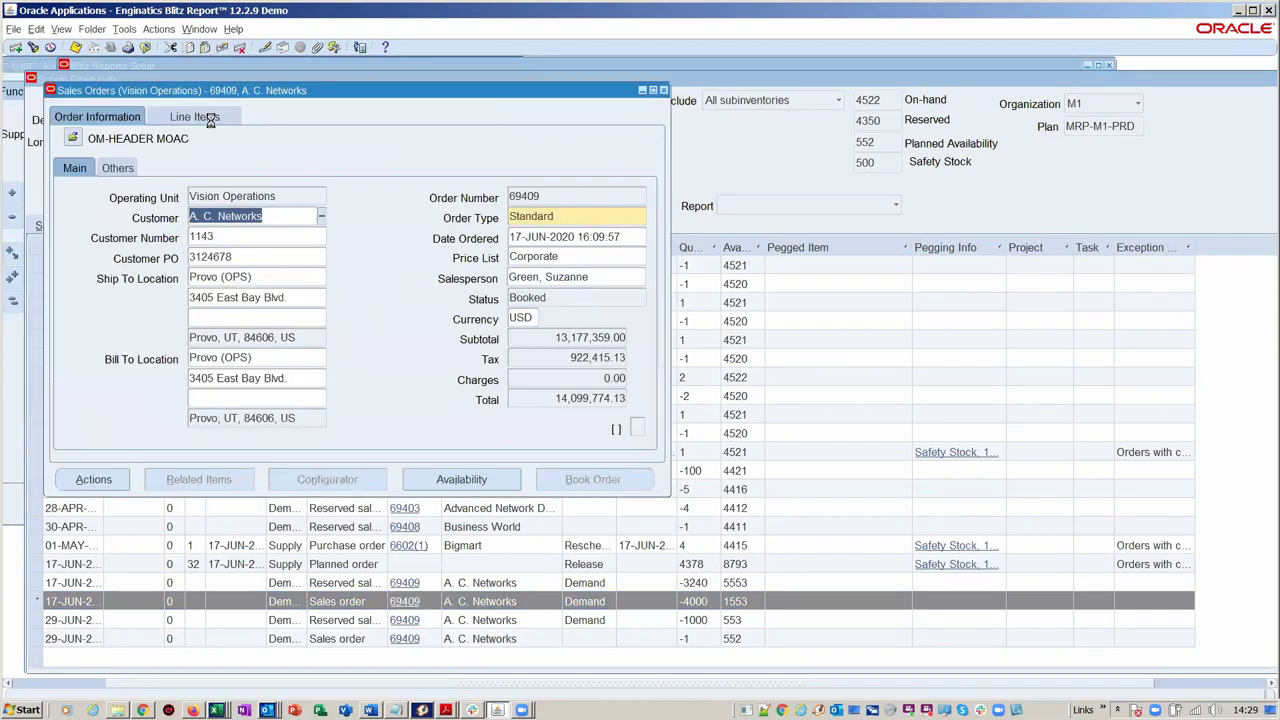
# Review the line items of the A. C. Networks sales order, and inspect the first move order in the supply and demand list
pyautogui.click(205, 116)
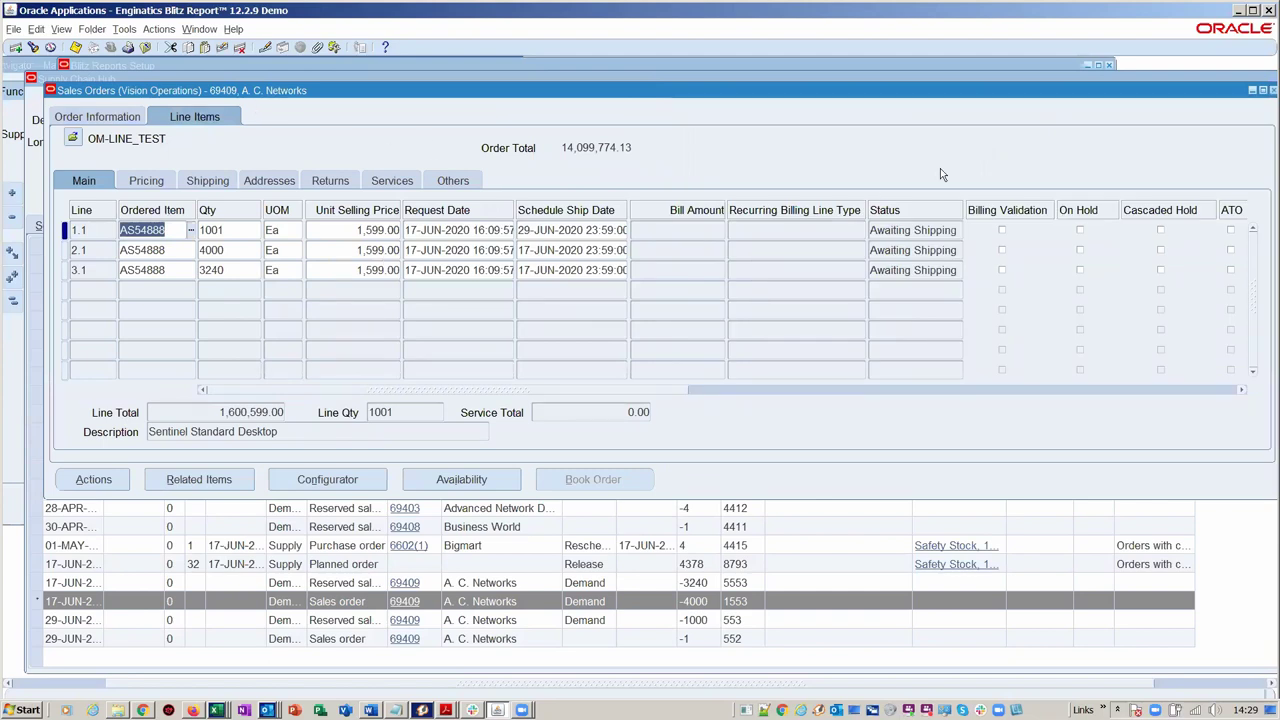
pyautogui.click(1268, 90)
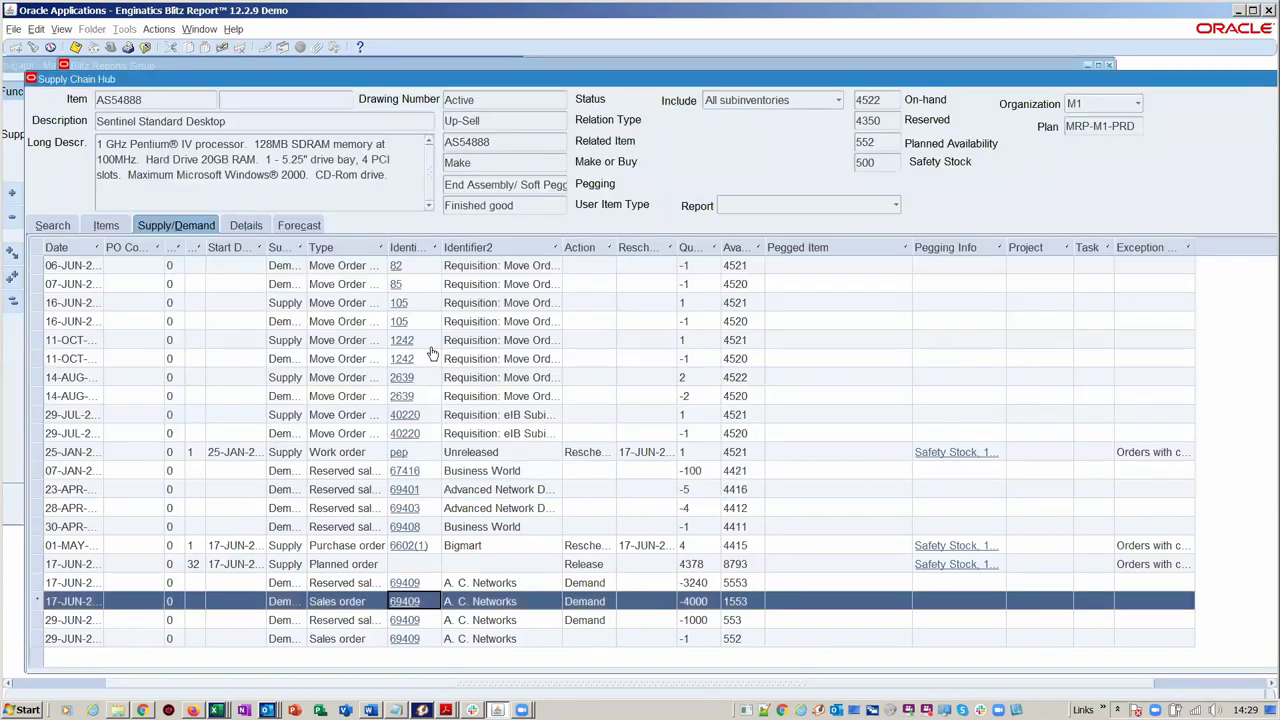
pyautogui.click(398, 268)
pyautogui.moveTo(273, 70); pyautogui.dragTo(420, 84)
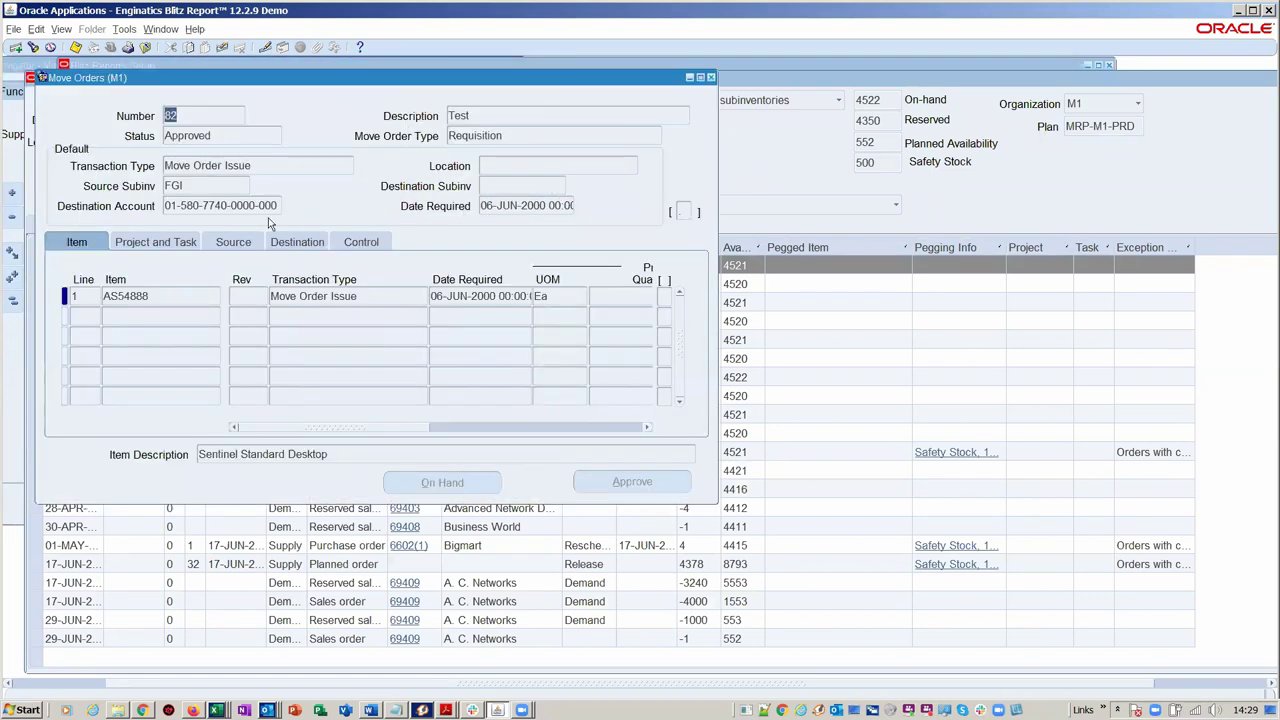
pyautogui.click(155, 242)
pyautogui.click(711, 78)
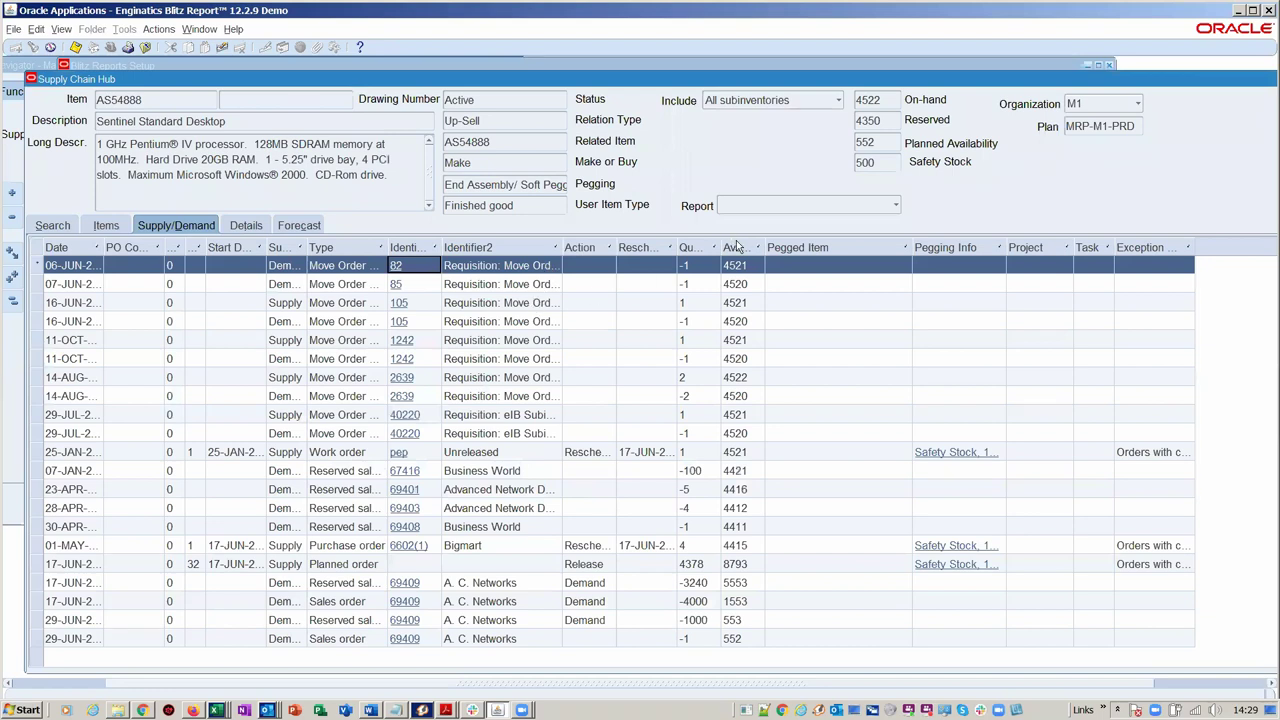
# Widen the available quantity, compression, days-from and PO confirmation number columns in the supply and demand list of item AS54888
pyautogui.moveTo(763, 248); pyautogui.dragTo(822, 236)
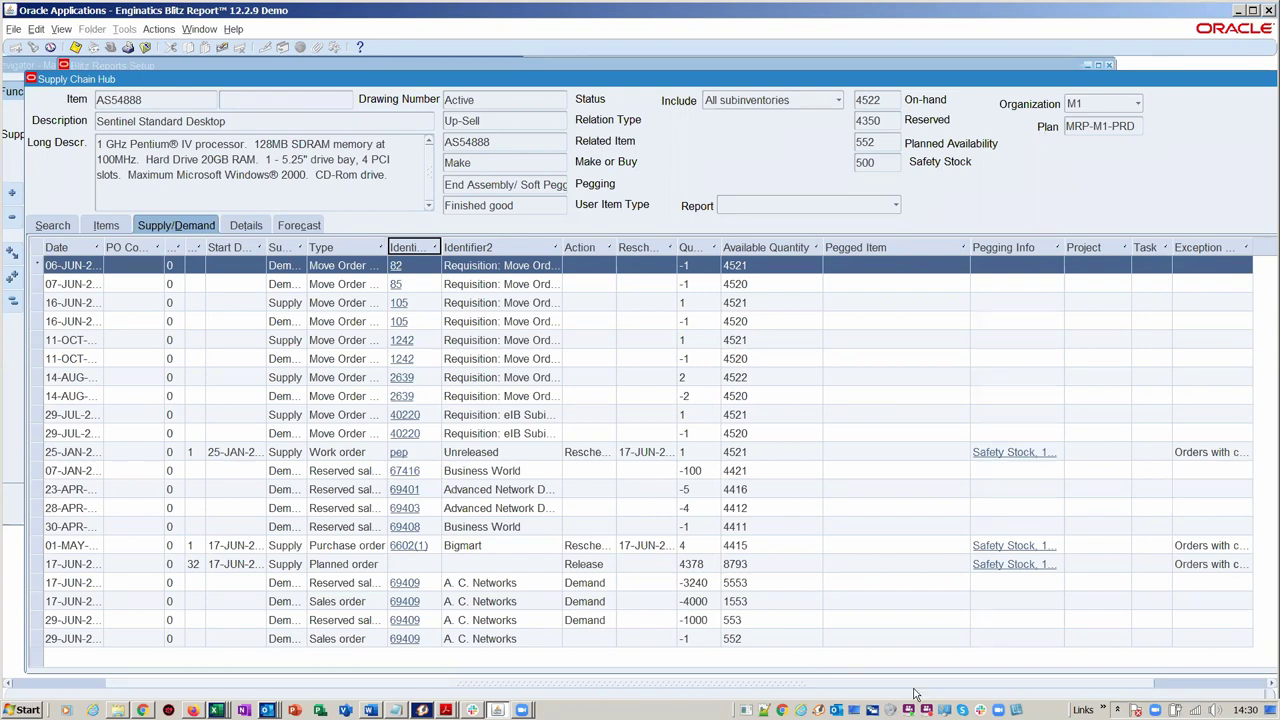
pyautogui.click(970, 682)
pyautogui.click(970, 680)
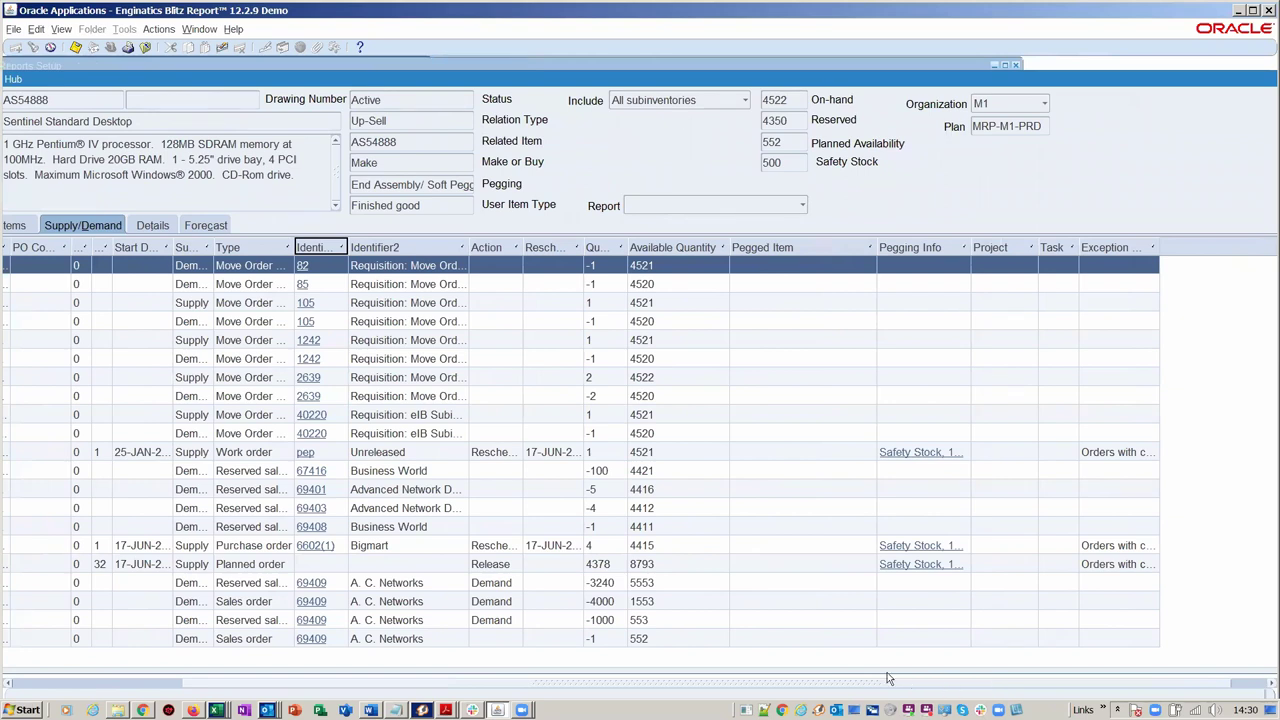
pyautogui.click(888, 680)
pyautogui.click(870, 680)
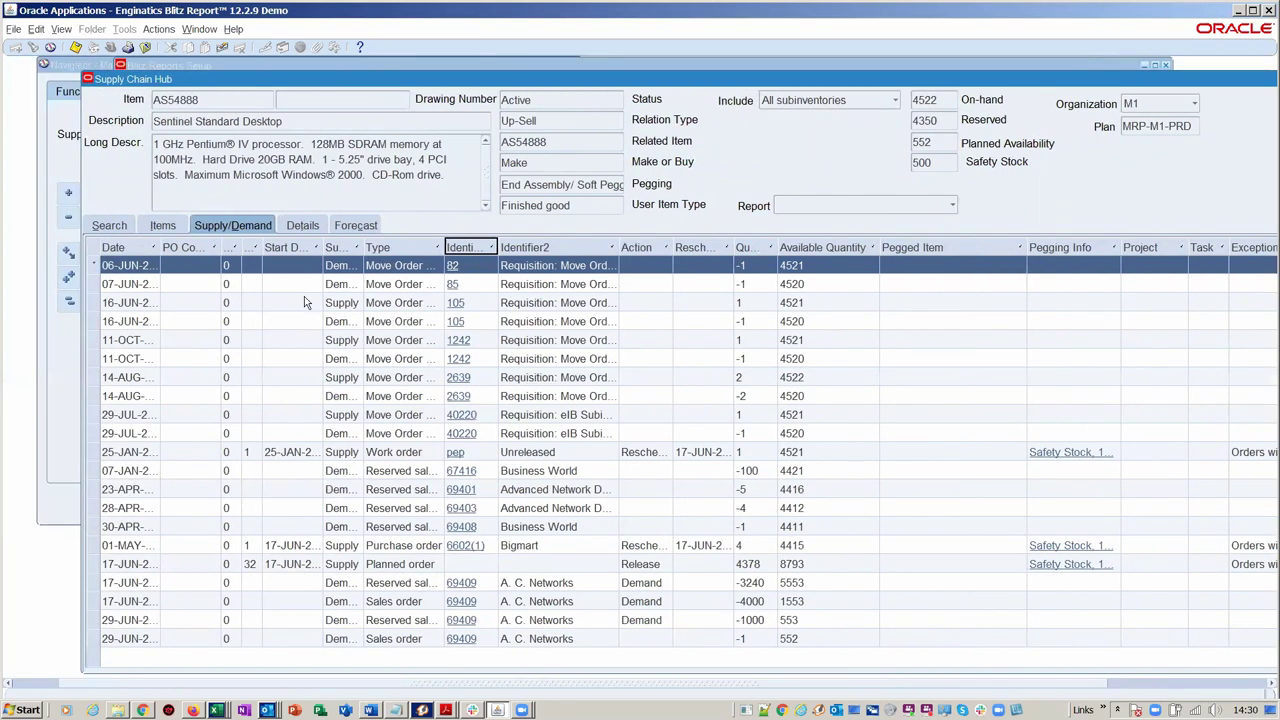
pyautogui.moveTo(261, 247); pyautogui.dragTo(321, 247)
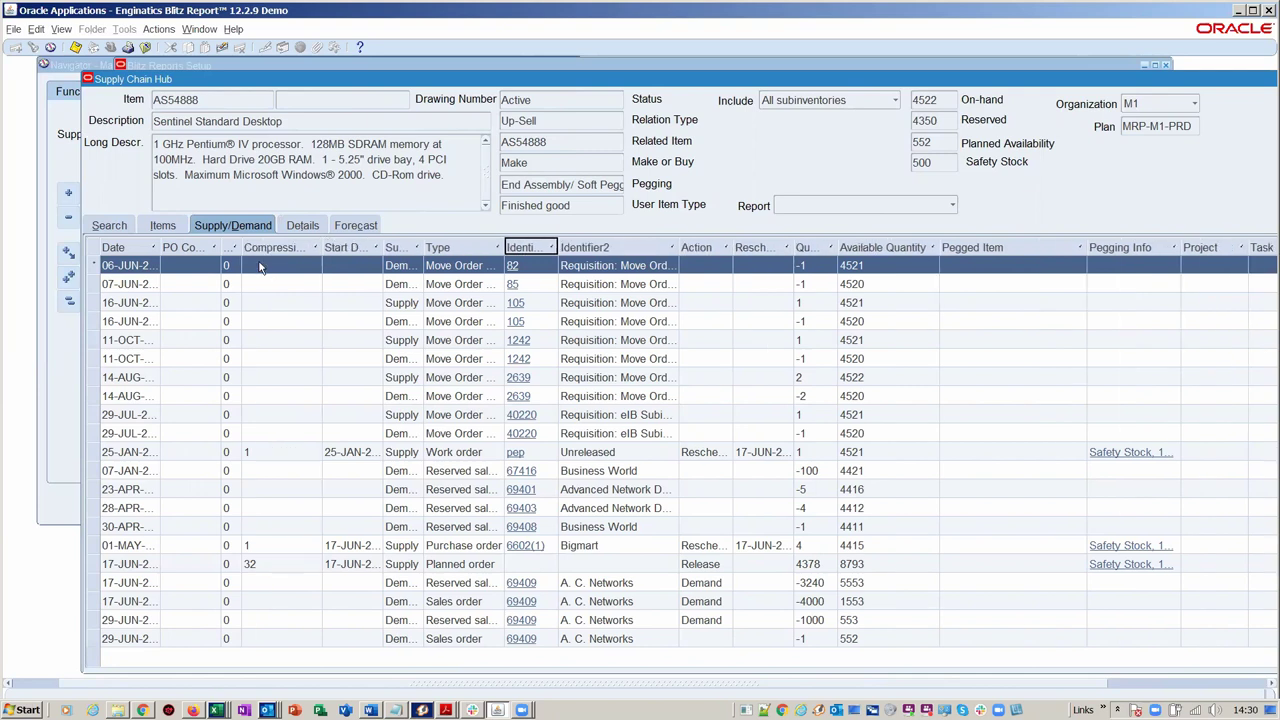
pyautogui.moveTo(230, 248); pyautogui.dragTo(315, 247)
pyautogui.hscroll(1, 443, 351)
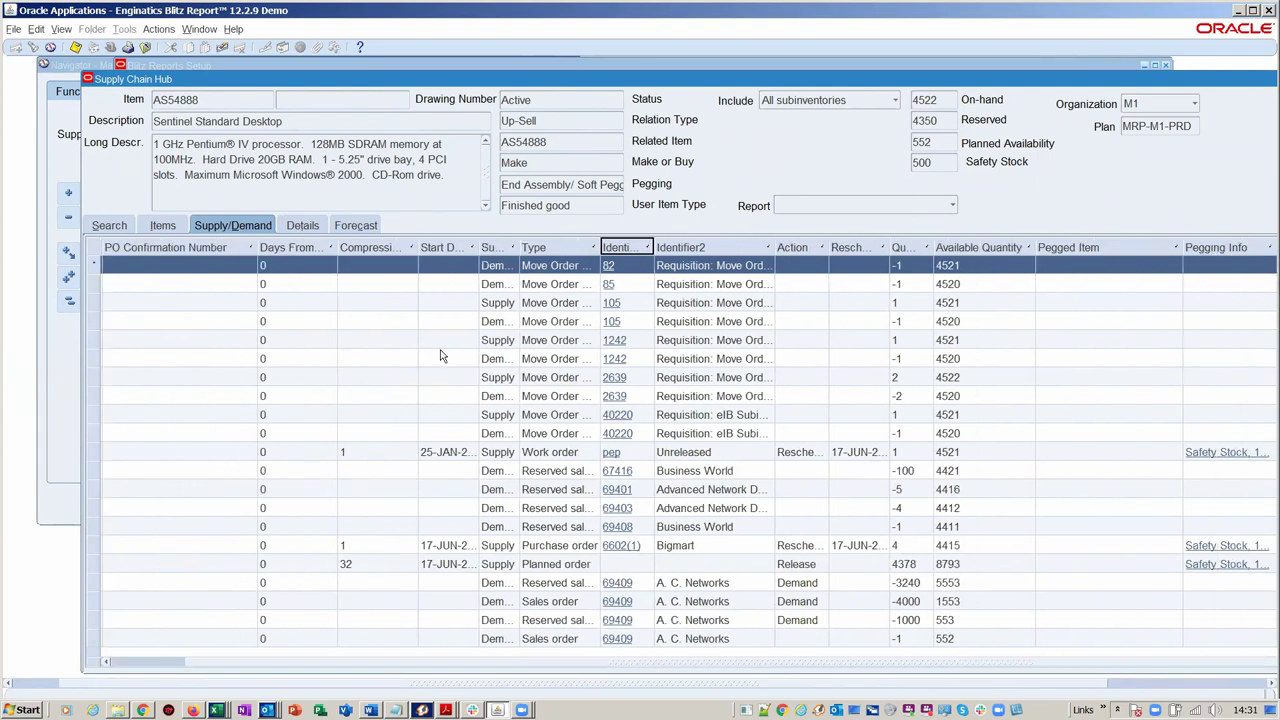
# Open the Bigmart purchase order from the supply and demand list, review its line for item AS54888, and close it
pyautogui.click(618, 545)
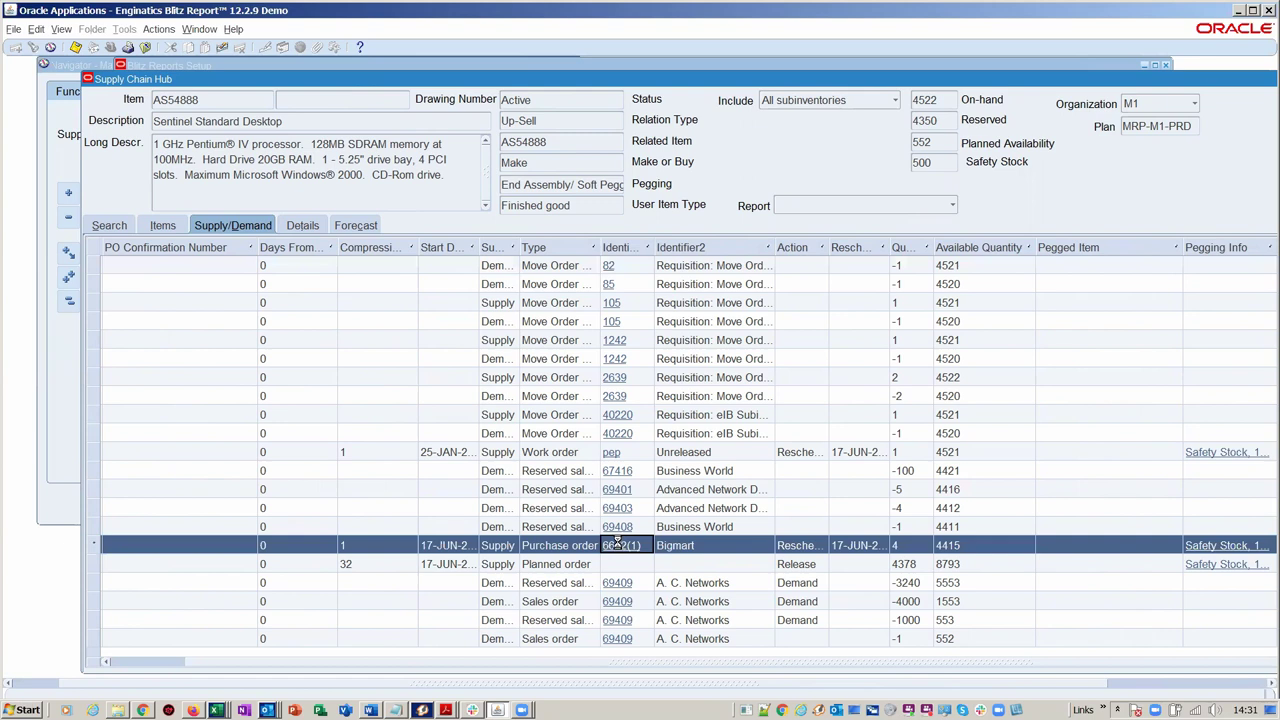
pyautogui.click(618, 545)
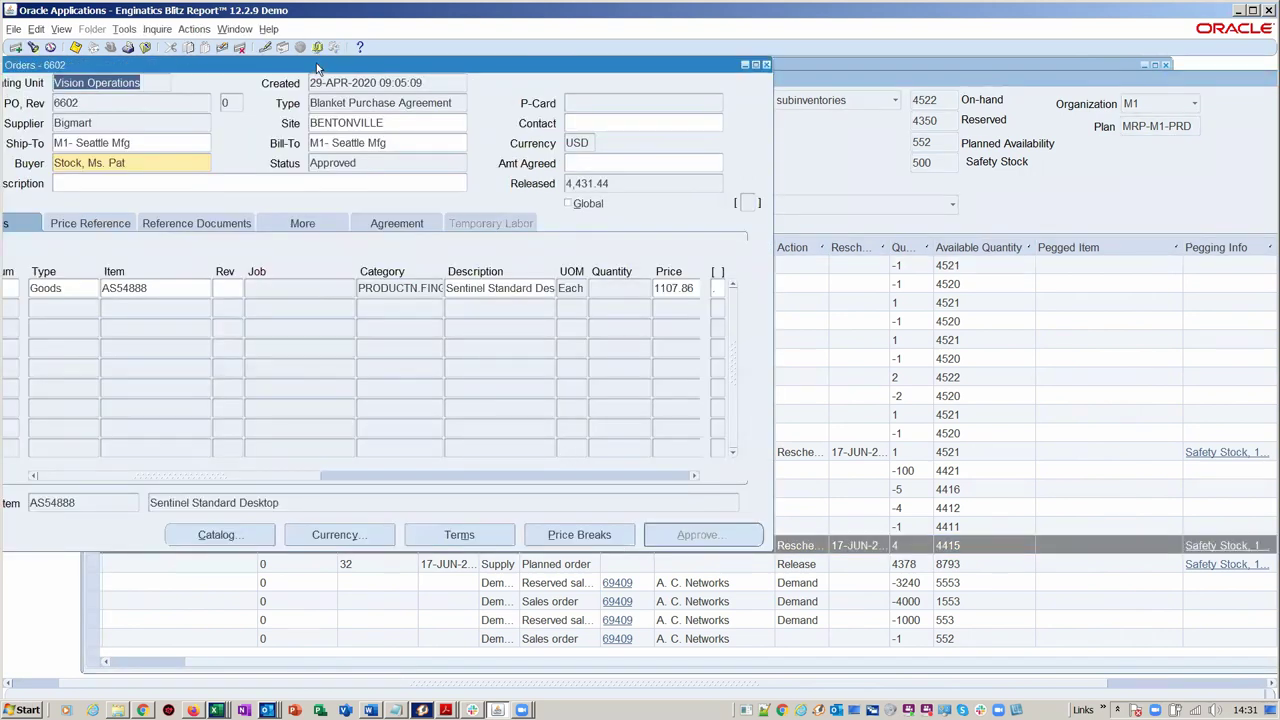
pyautogui.moveTo(320, 68); pyautogui.dragTo(440, 73)
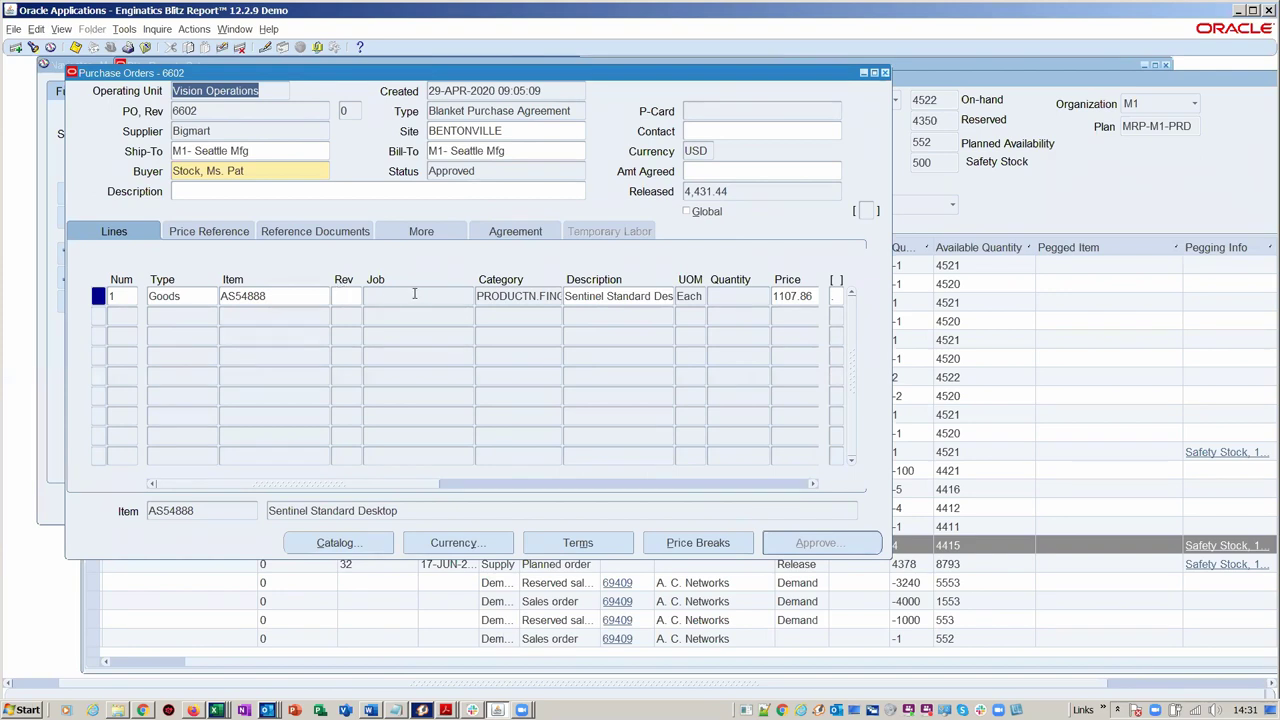
pyautogui.hotkey('ctrl', 'F4')
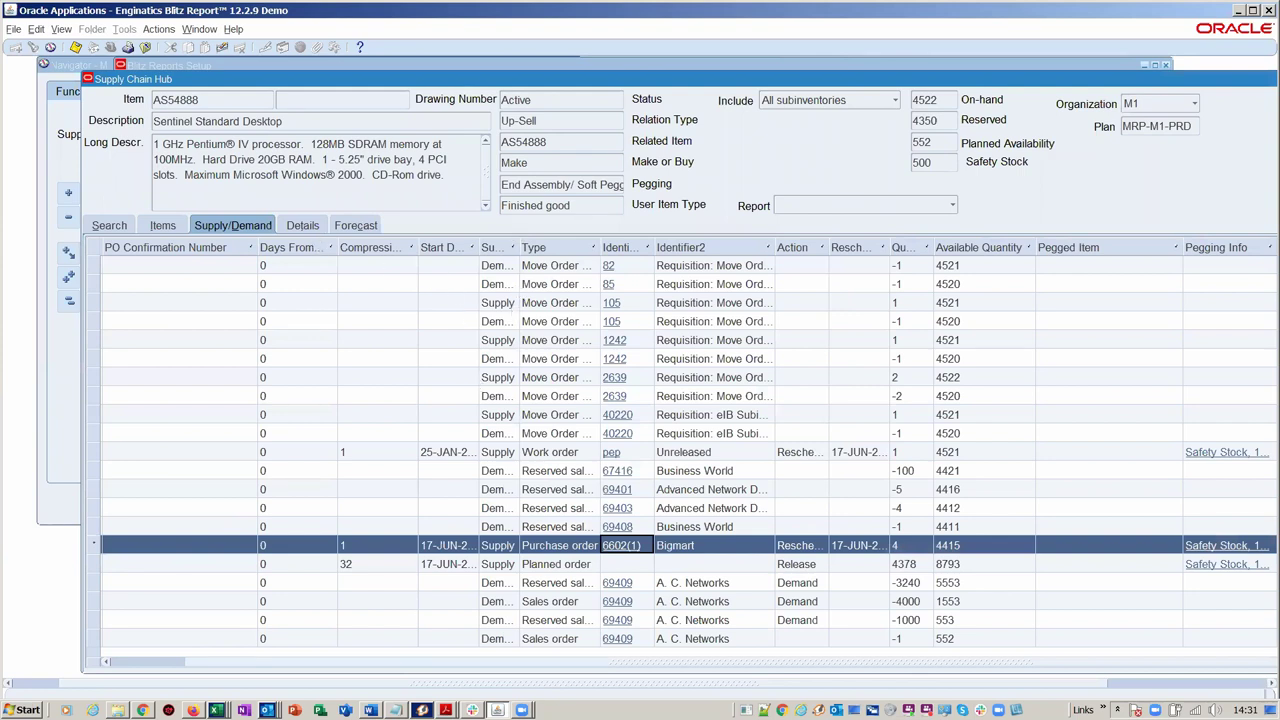
# Examine the master data and the category assignments in the details of item AS54888
pyautogui.click(506, 662)
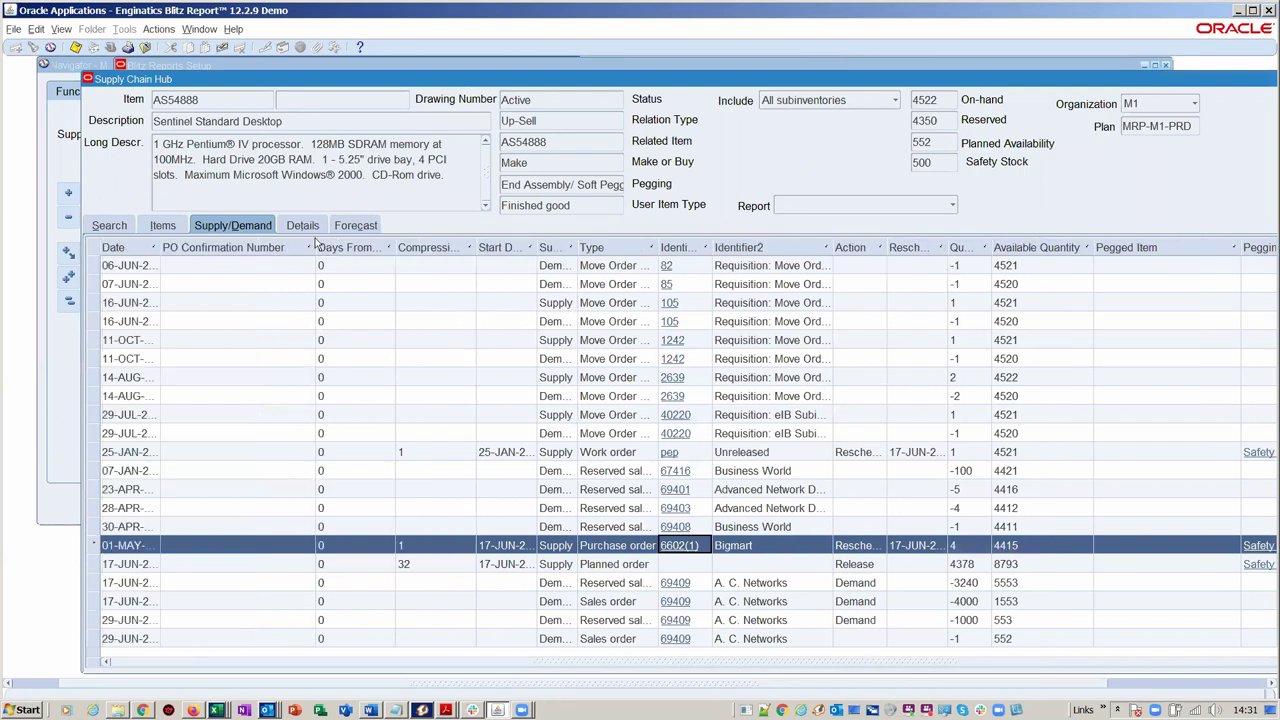
pyautogui.click(310, 228)
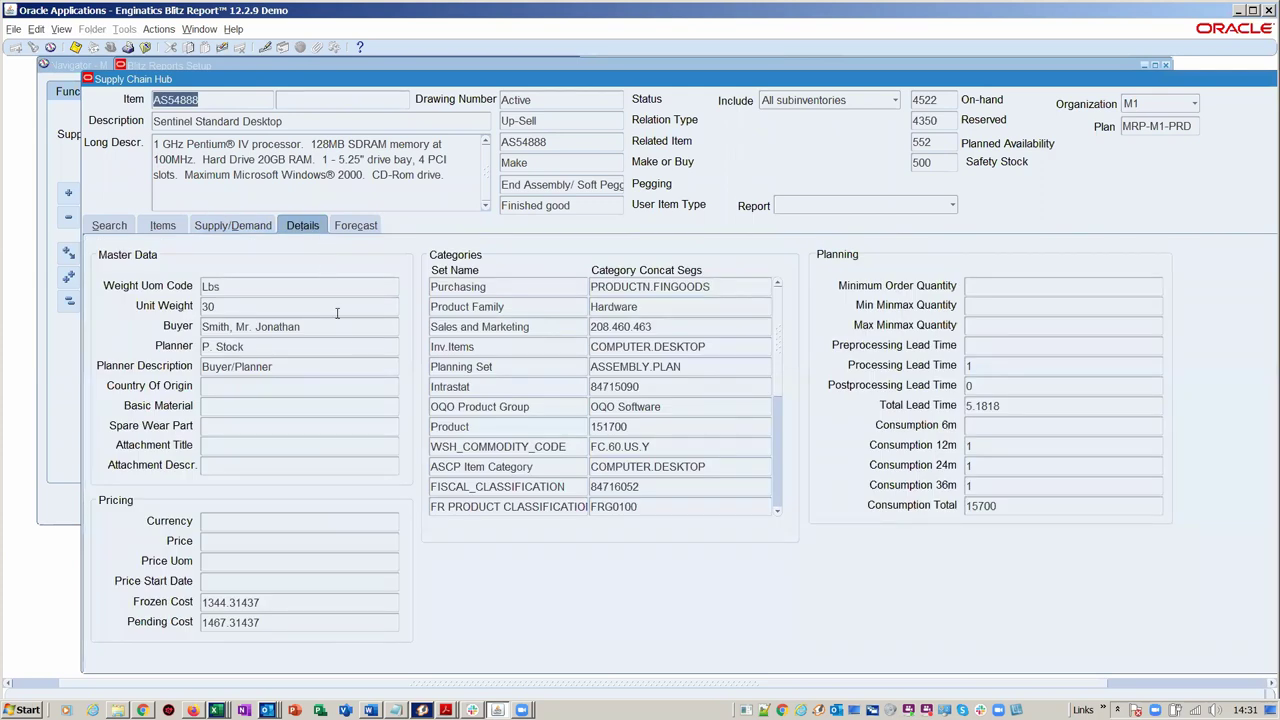
pyautogui.click(333, 287)
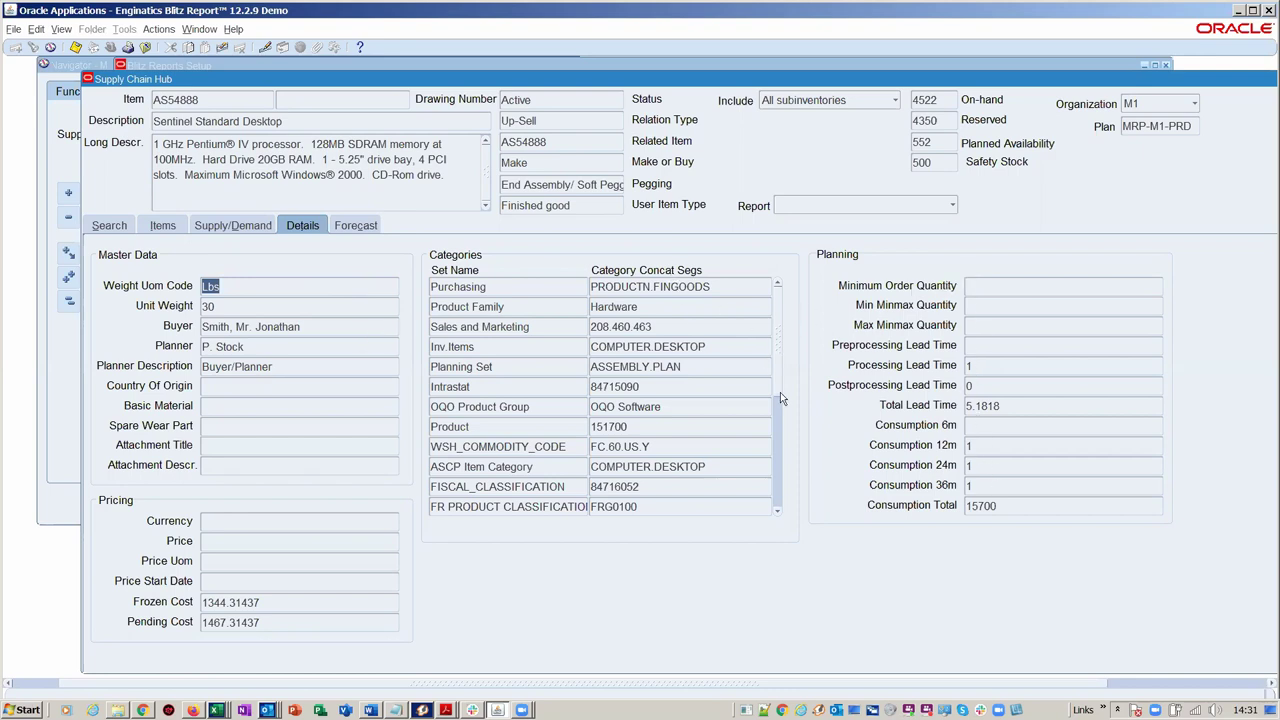
pyautogui.moveTo(780, 412); pyautogui.dragTo(780, 423)
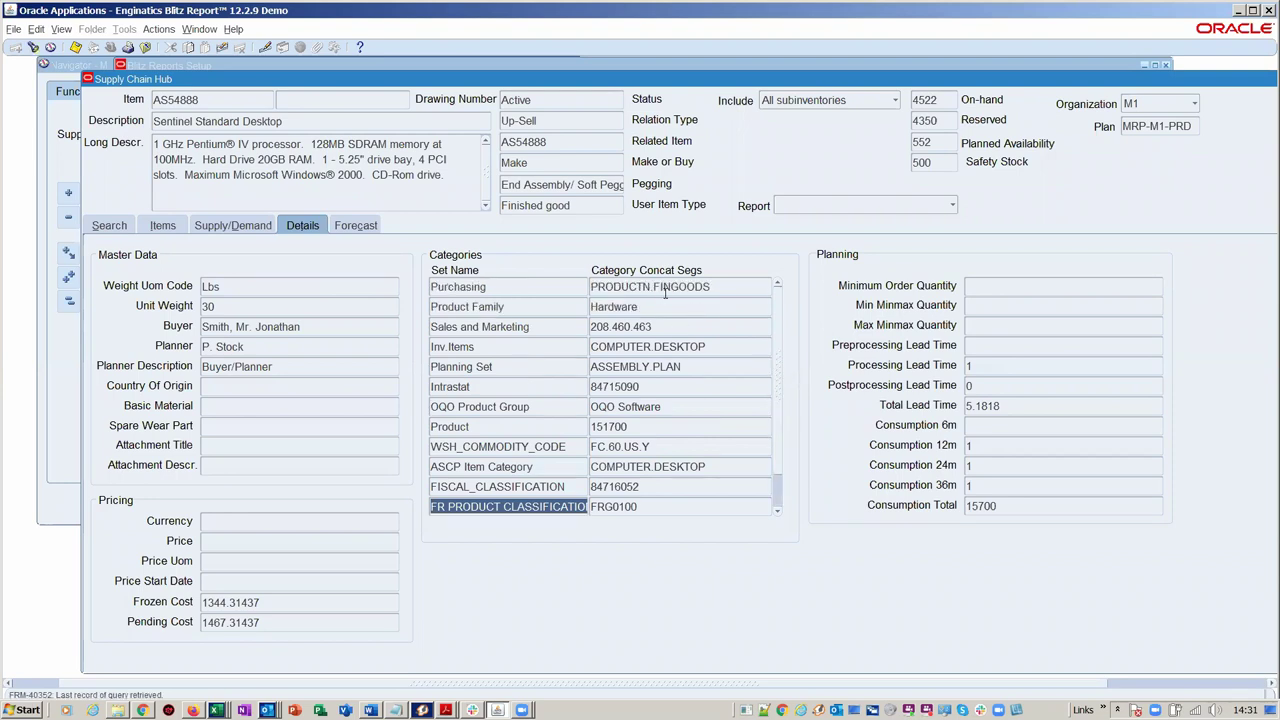
# Select the items from AS54888 down to Power Cord, and step through their details down to Wireless Mouse and back to AS54888
pyautogui.click(162, 226)
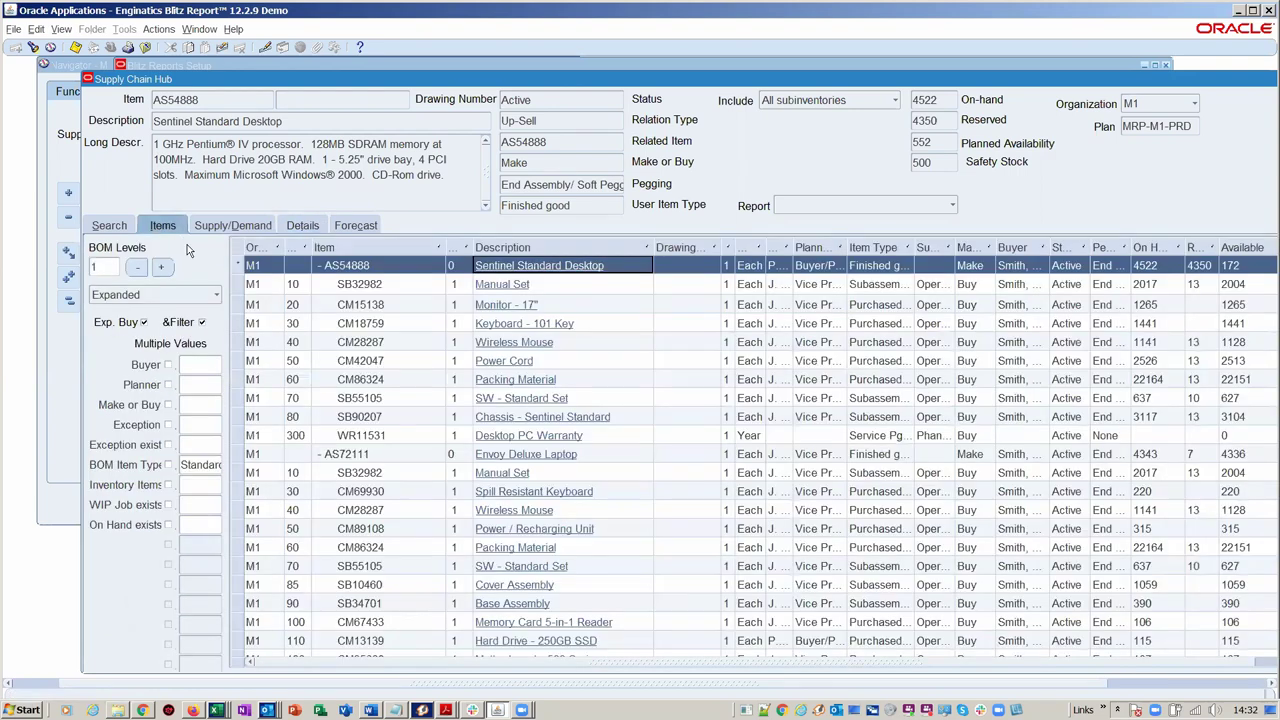
pyautogui.keyDown('shift'); pyautogui.click(231, 360); pyautogui.keyUp('shift')
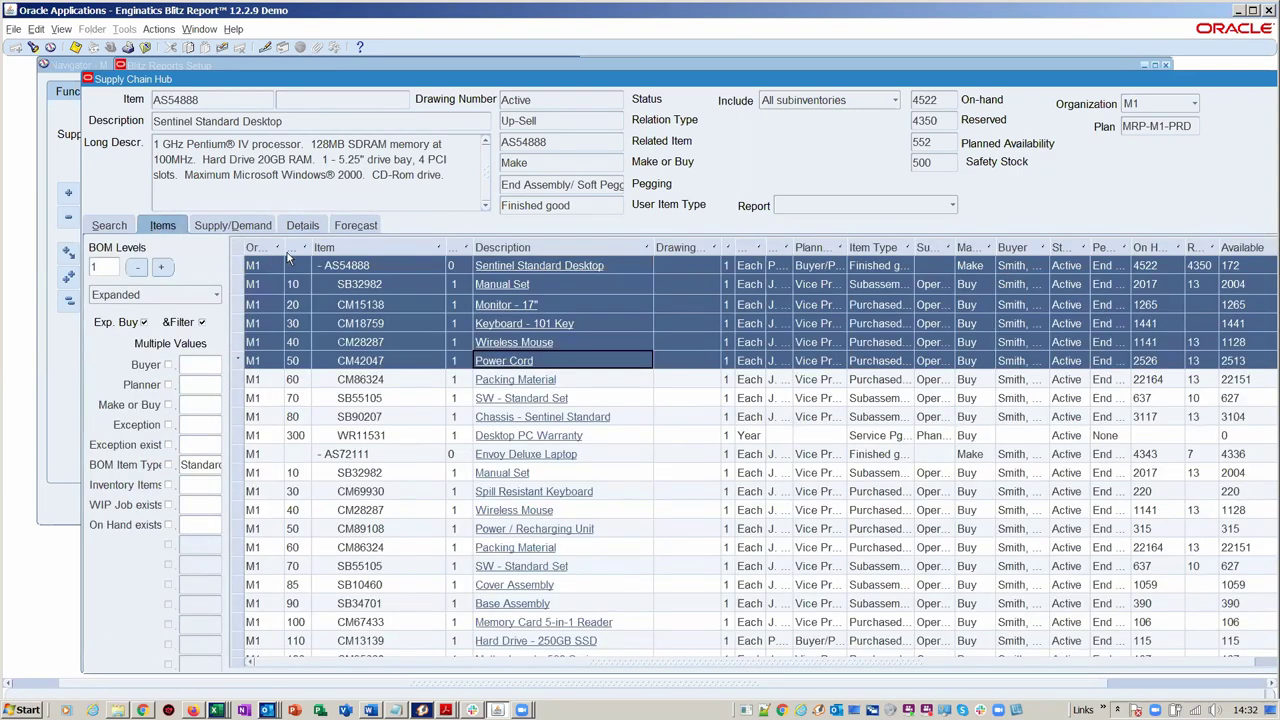
pyautogui.click(306, 224)
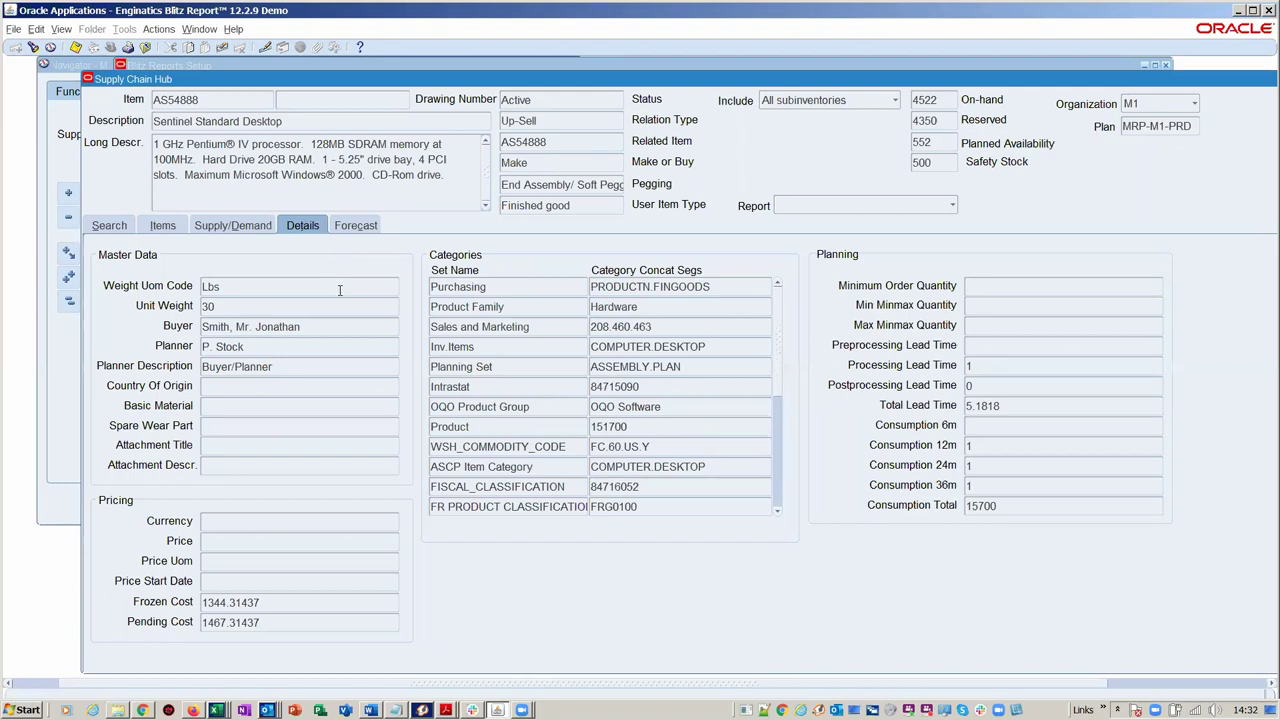
pyautogui.click(339, 290)
pyautogui.press('Down')
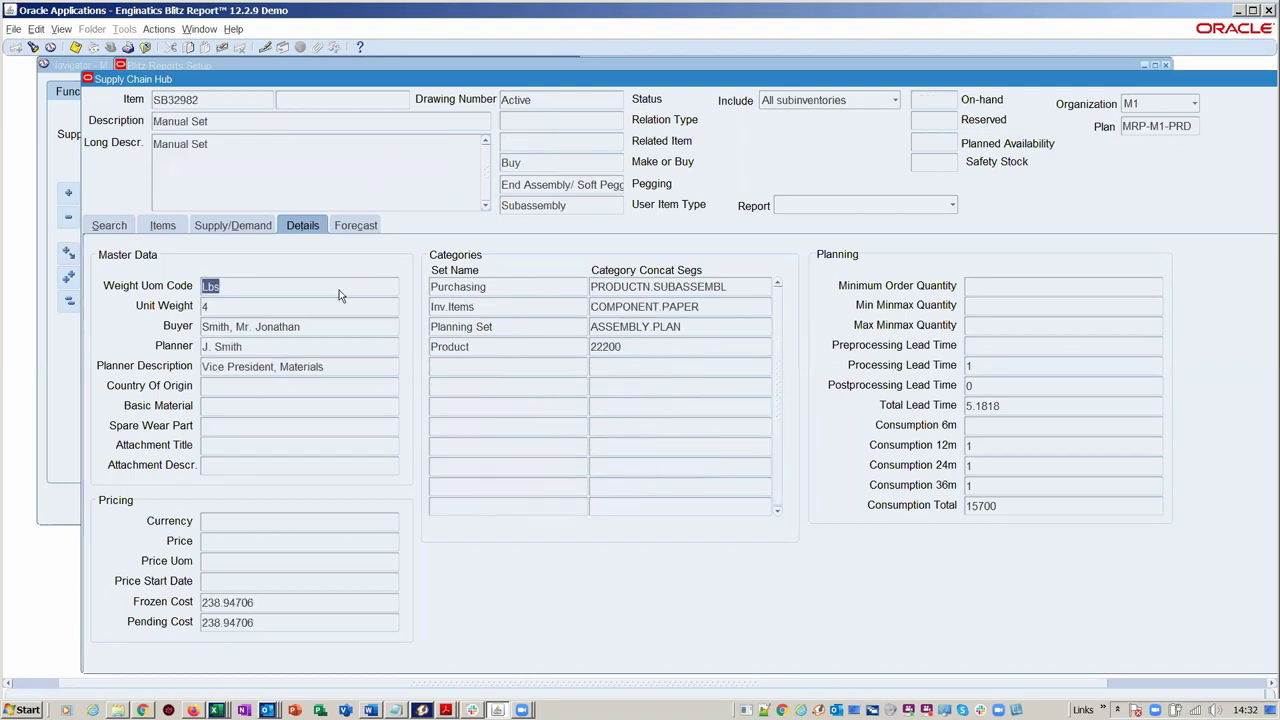
pyautogui.press('Down')
pyautogui.press('Down')
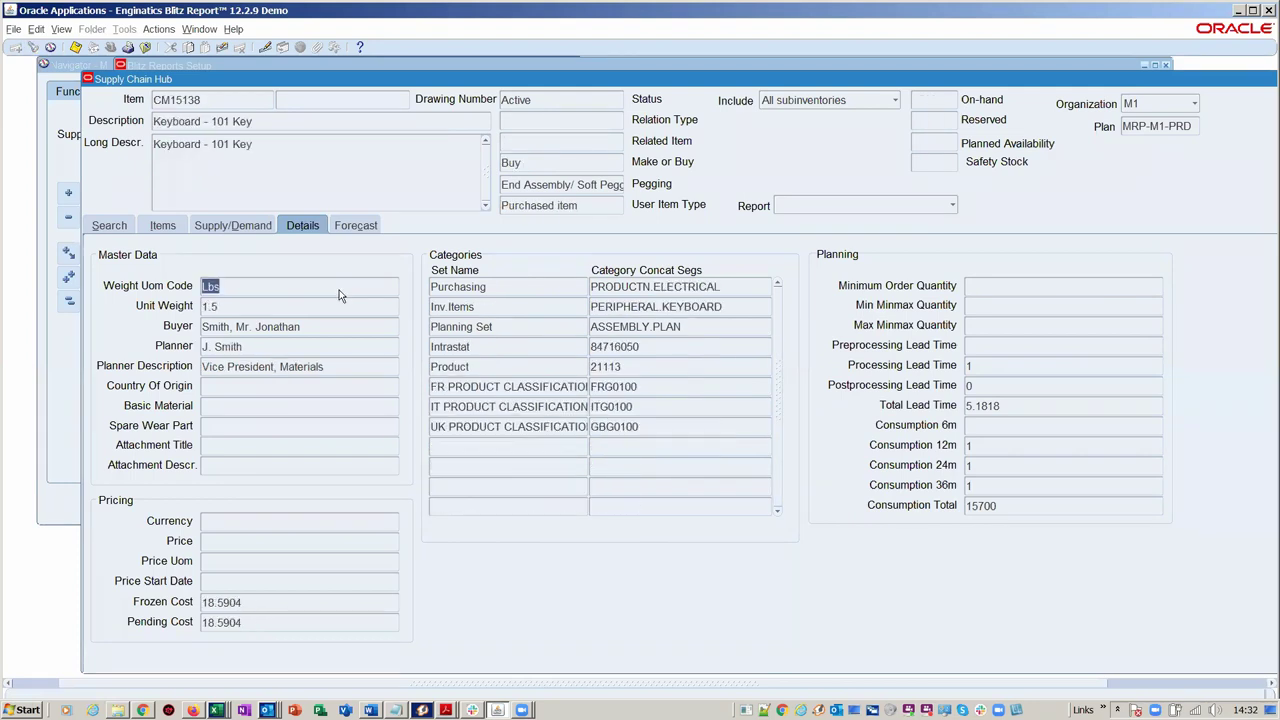
pyautogui.press('Down')
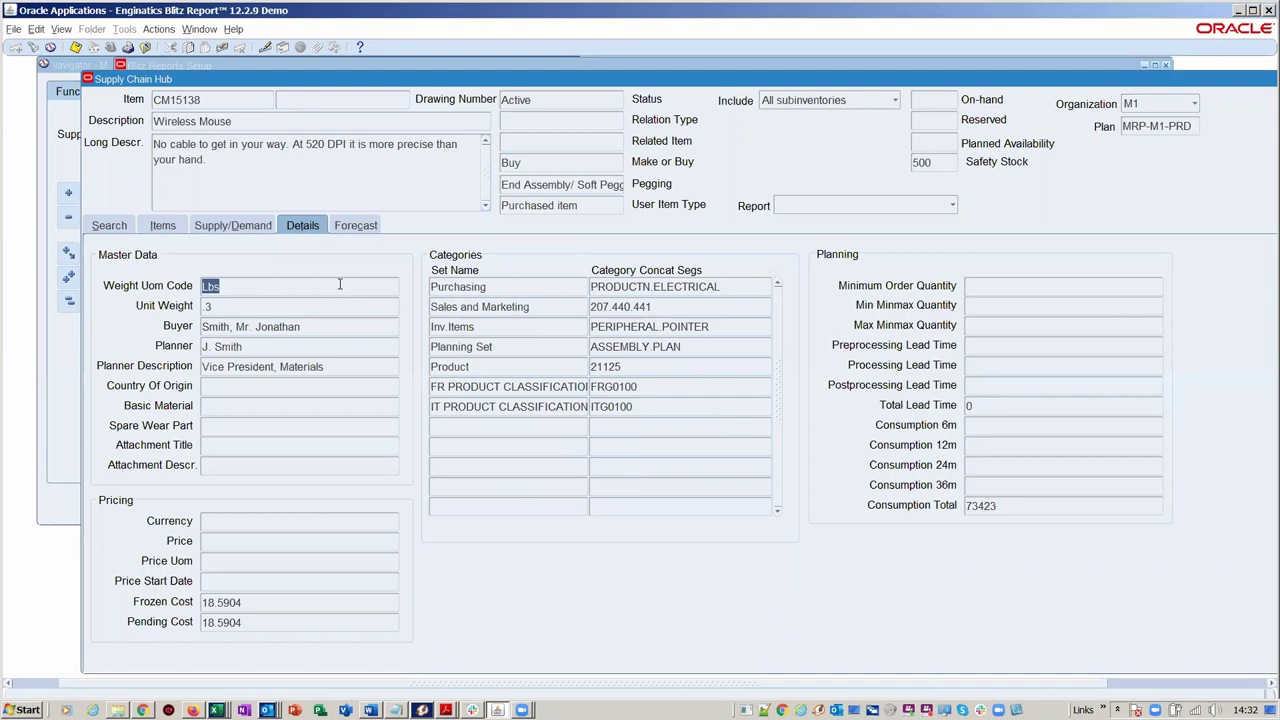
pyautogui.press('Up')
pyautogui.press('Up')
pyautogui.press('Up')
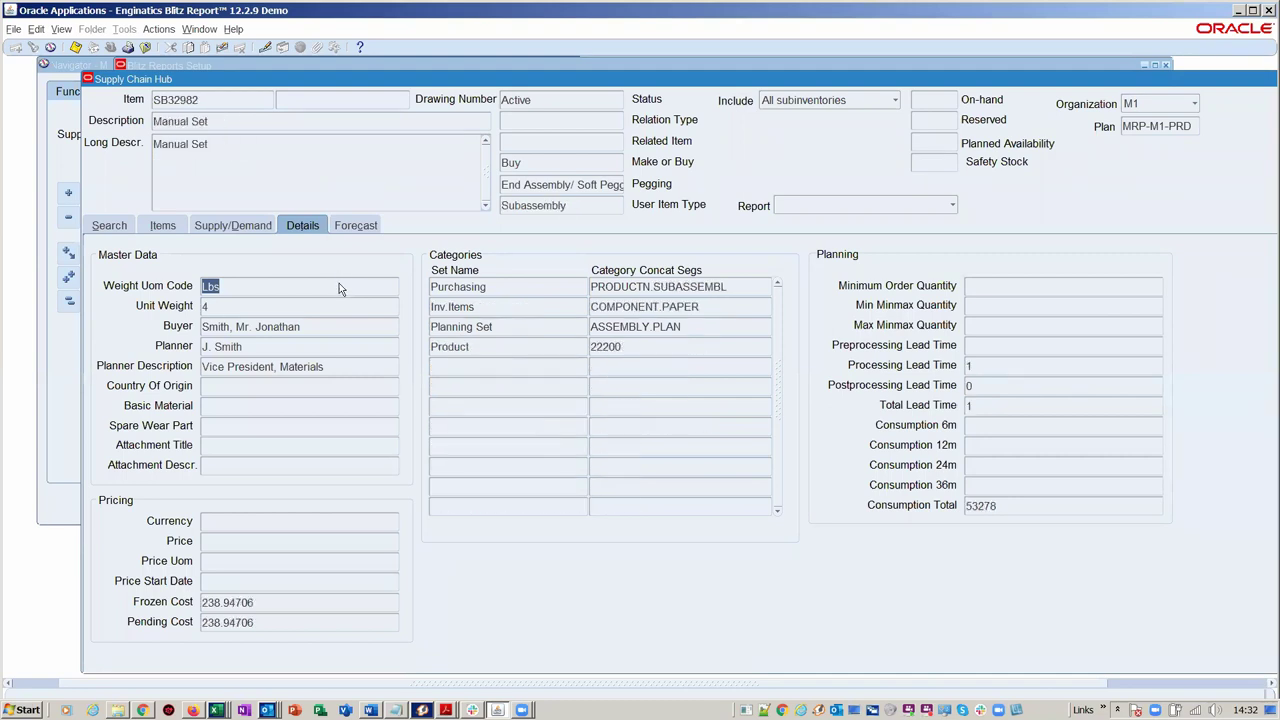
pyautogui.press('Up')
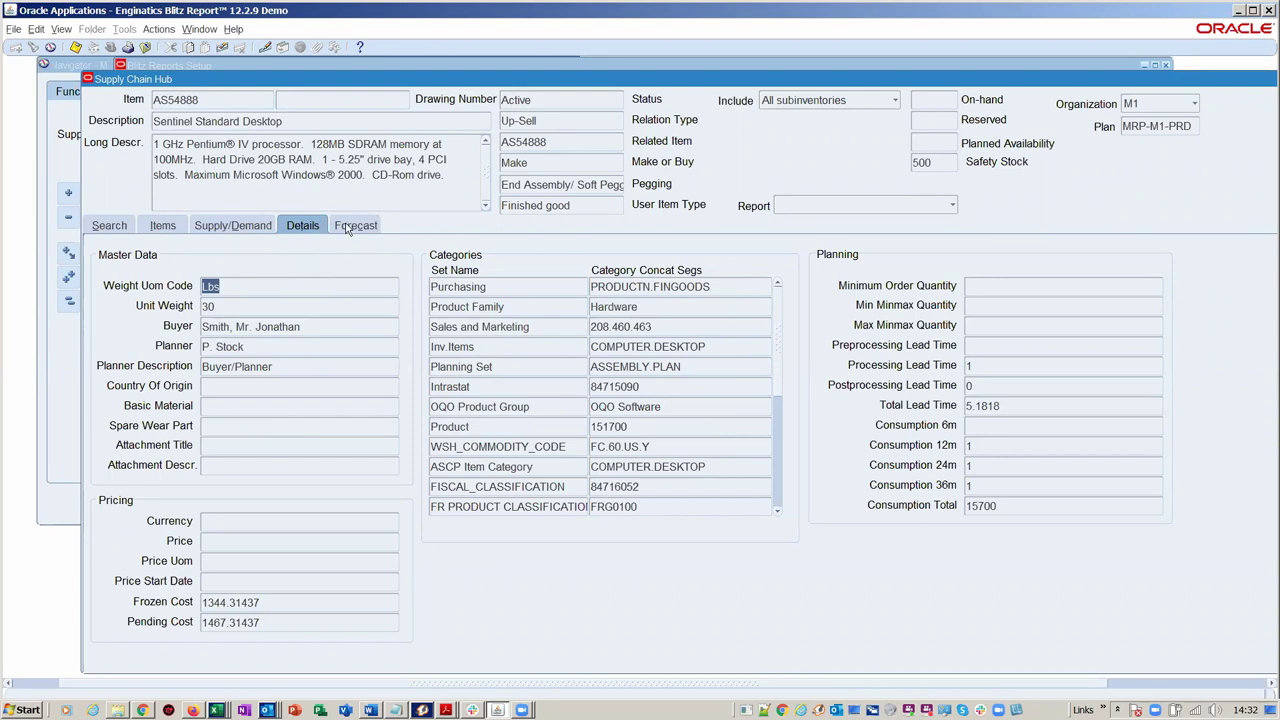
pyautogui.press('Up')
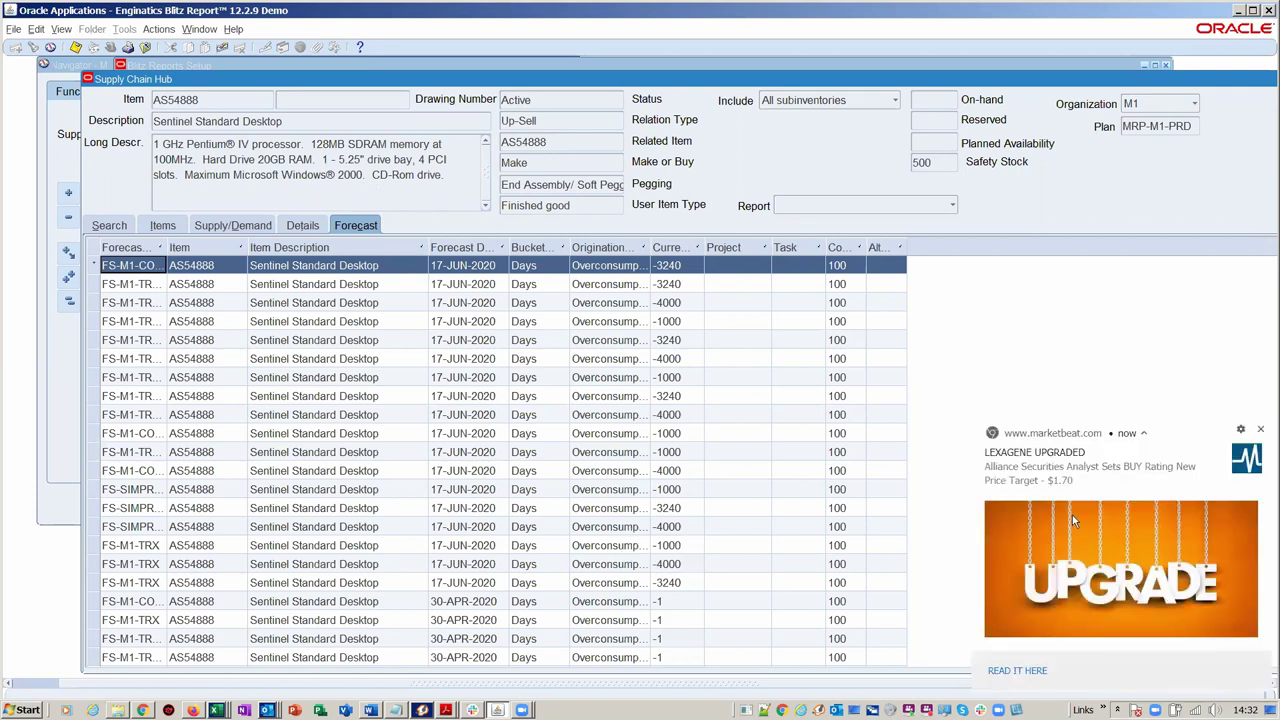
pyautogui.click(1239, 431)
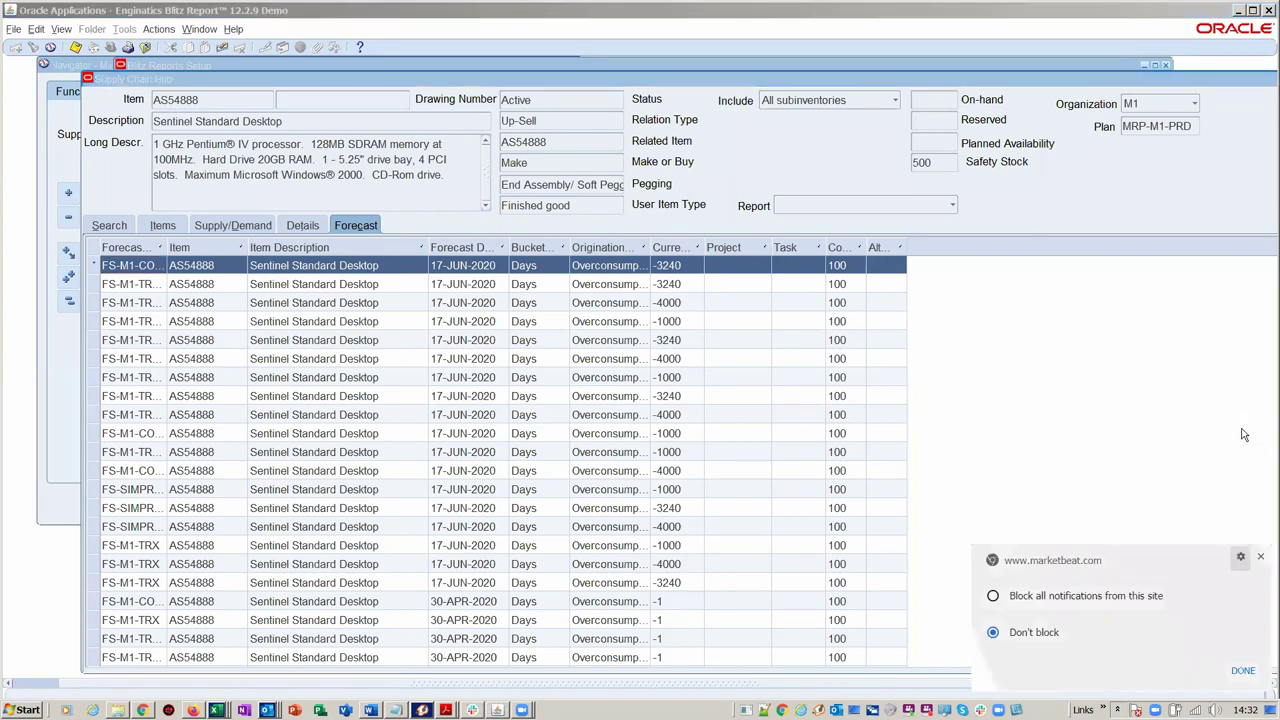
pyautogui.click(1098, 597)
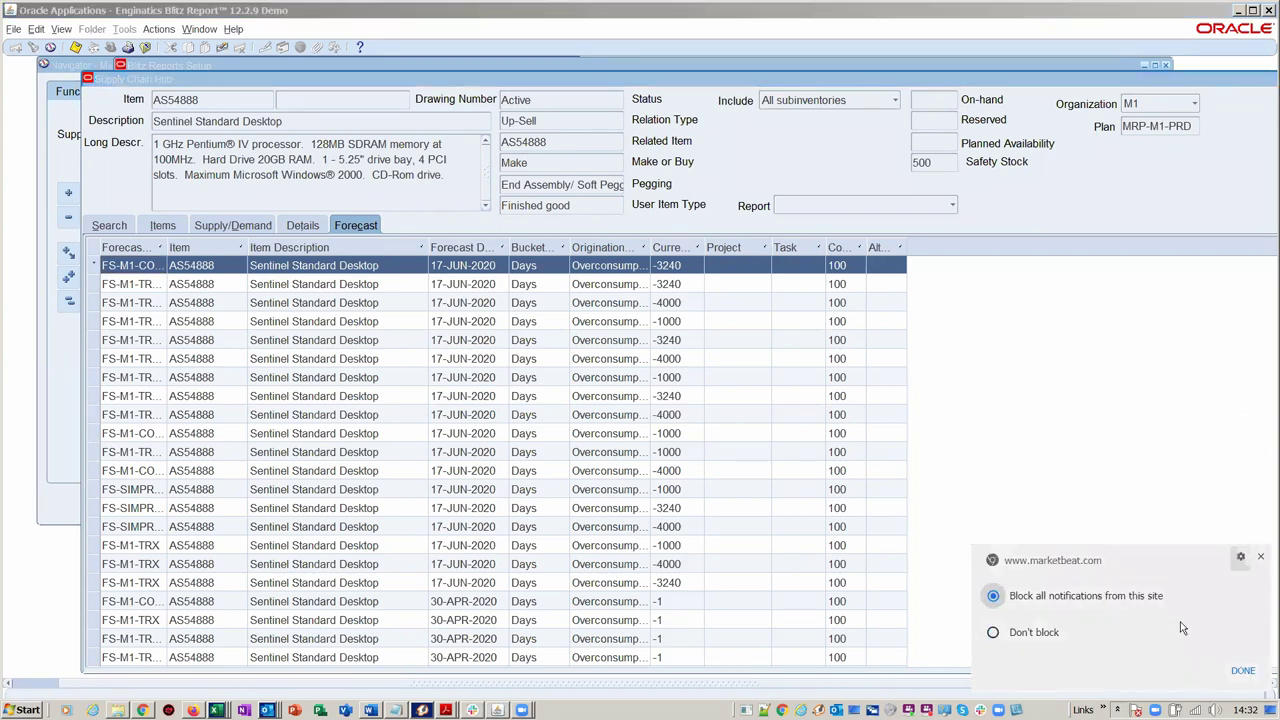
pyautogui.click(1243, 670)
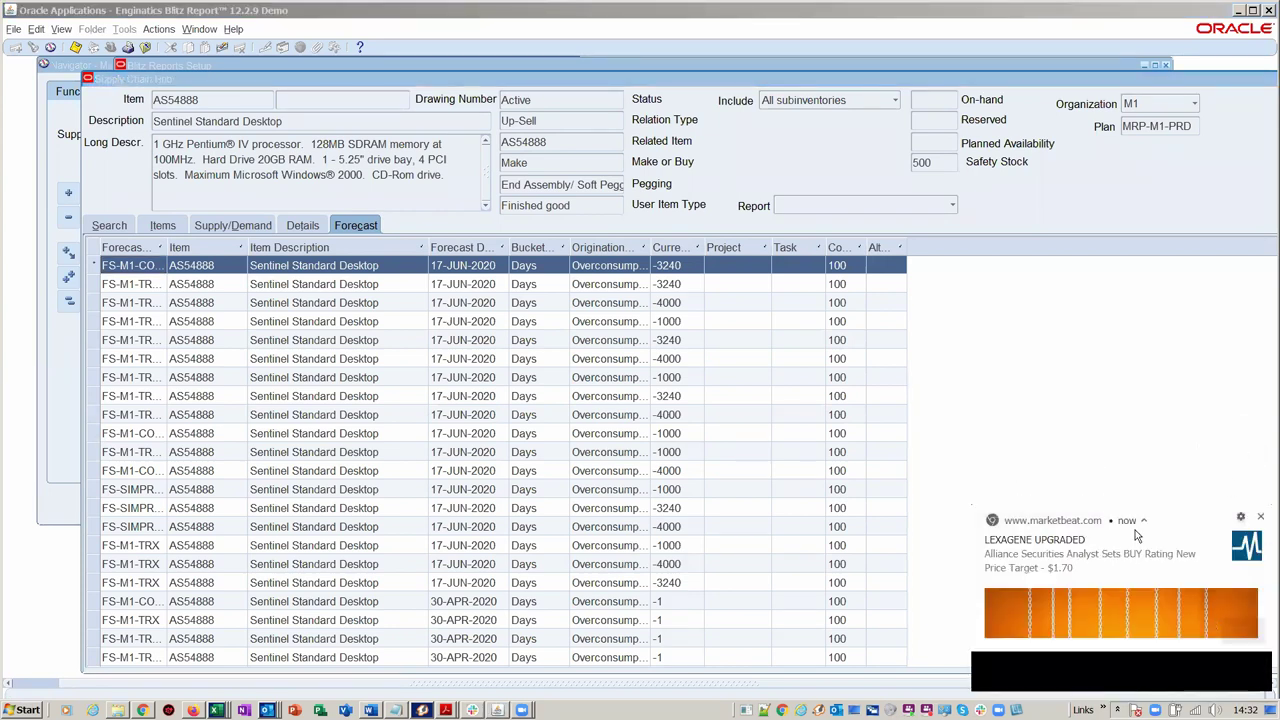
pyautogui.click(1144, 408)
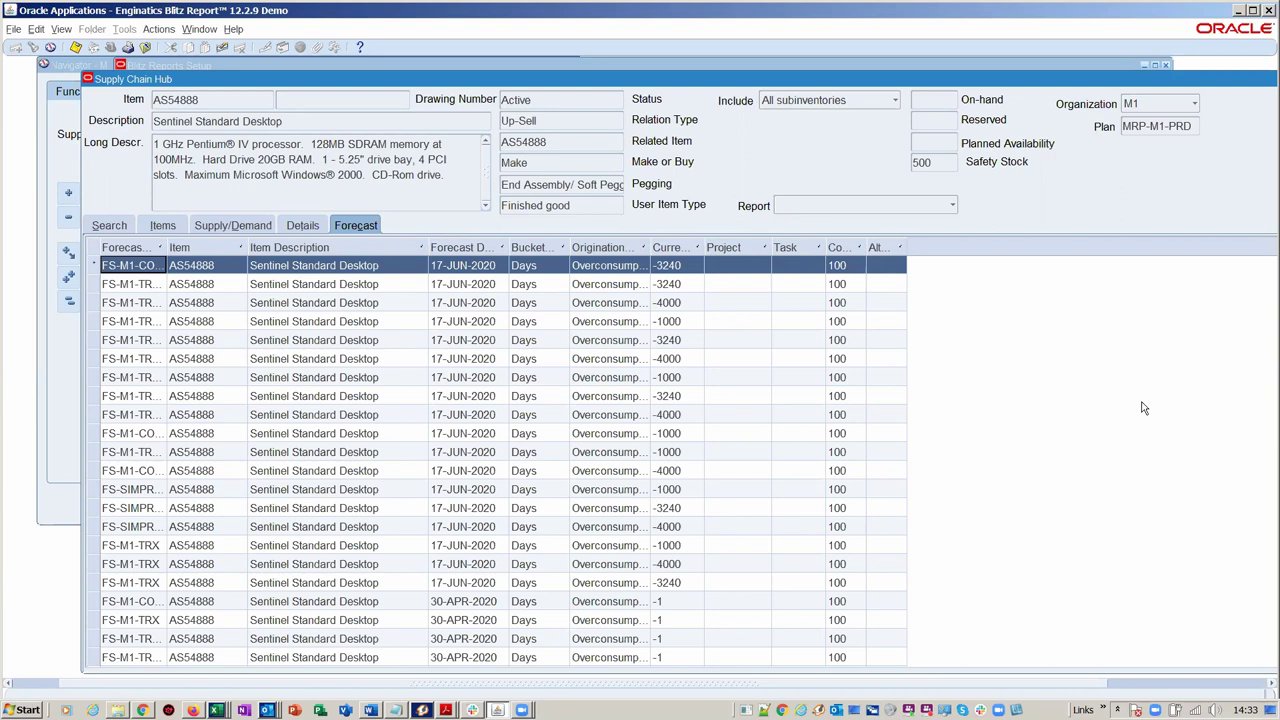
# Run the MRP Pegging report for item AS54888 and open its output in Excel
pyautogui.click(940, 204)
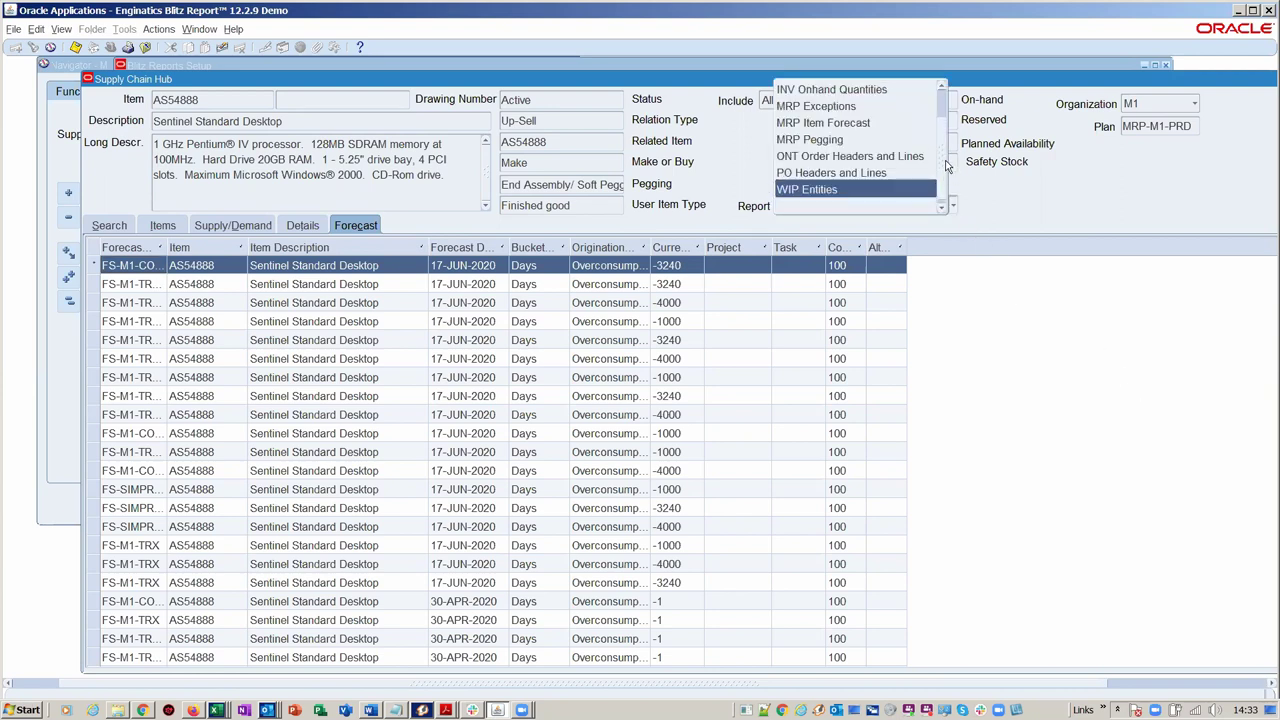
pyautogui.scroll(1, 946, 165)
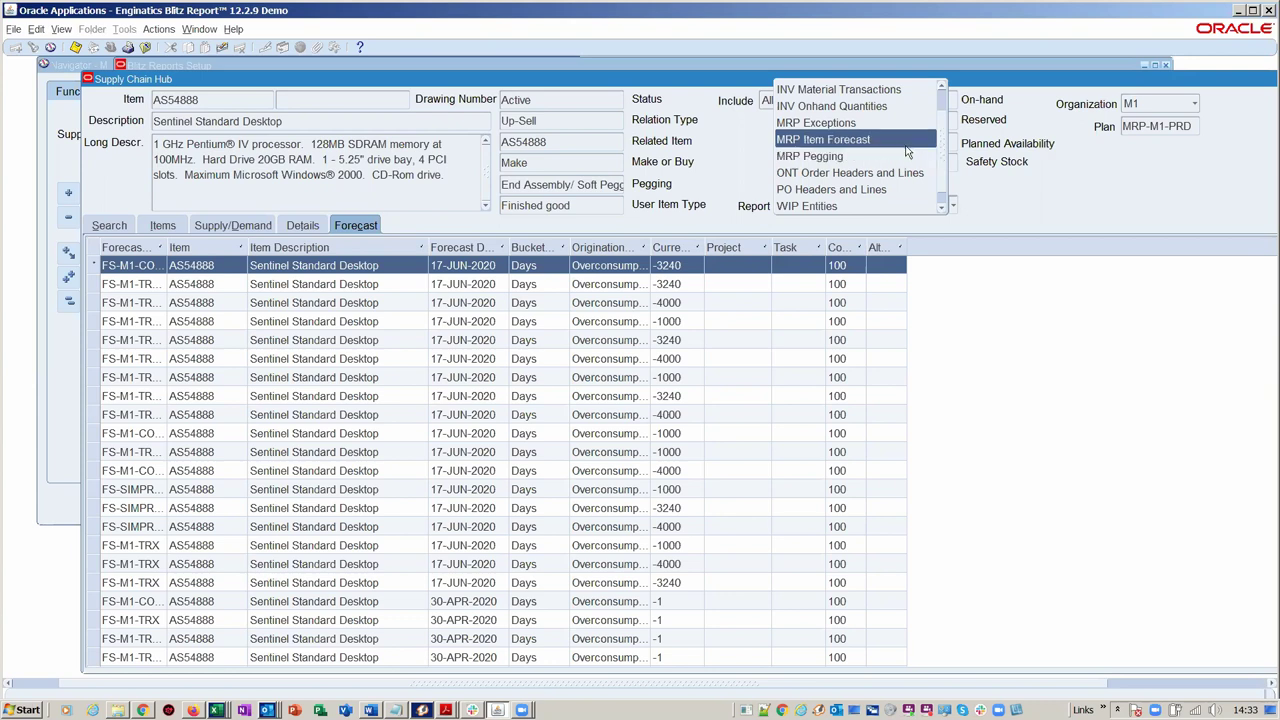
pyautogui.press('Escape')
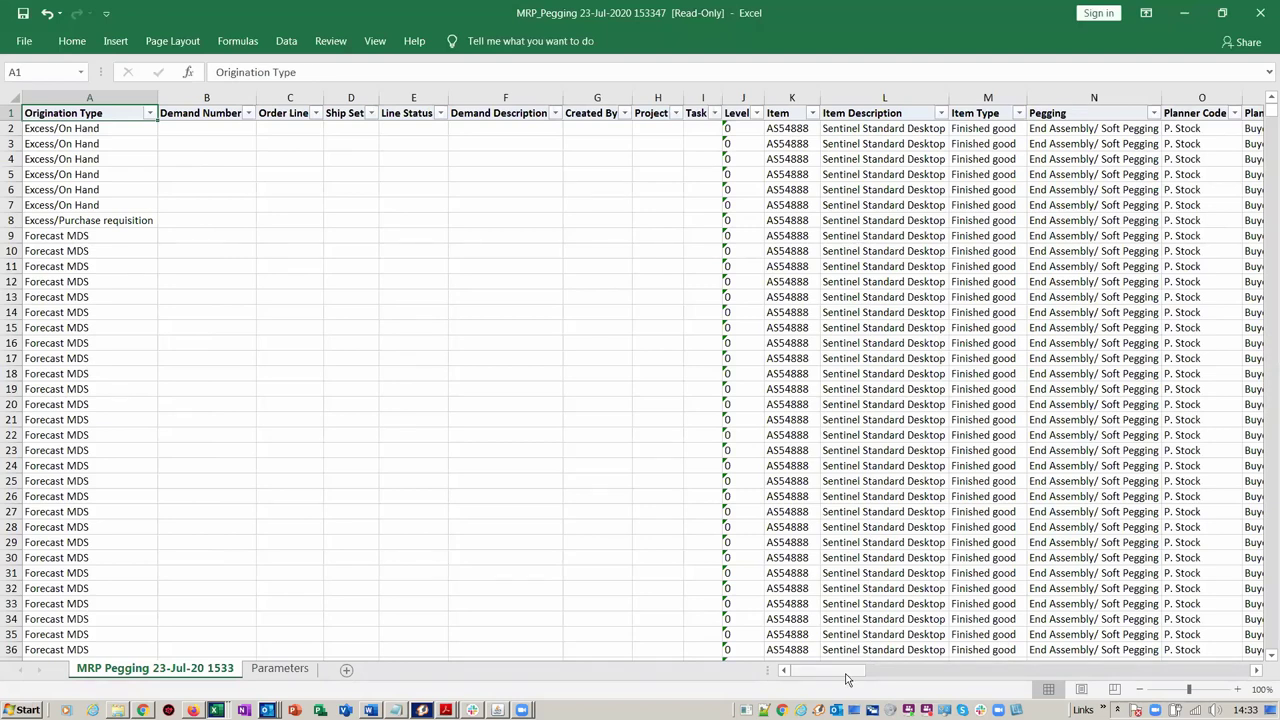
# Examine the planner, quantity, plan date and Make Or Buy columns of the MRP Pegging output
pyautogui.moveTo(845, 679); pyautogui.dragTo(928, 681)
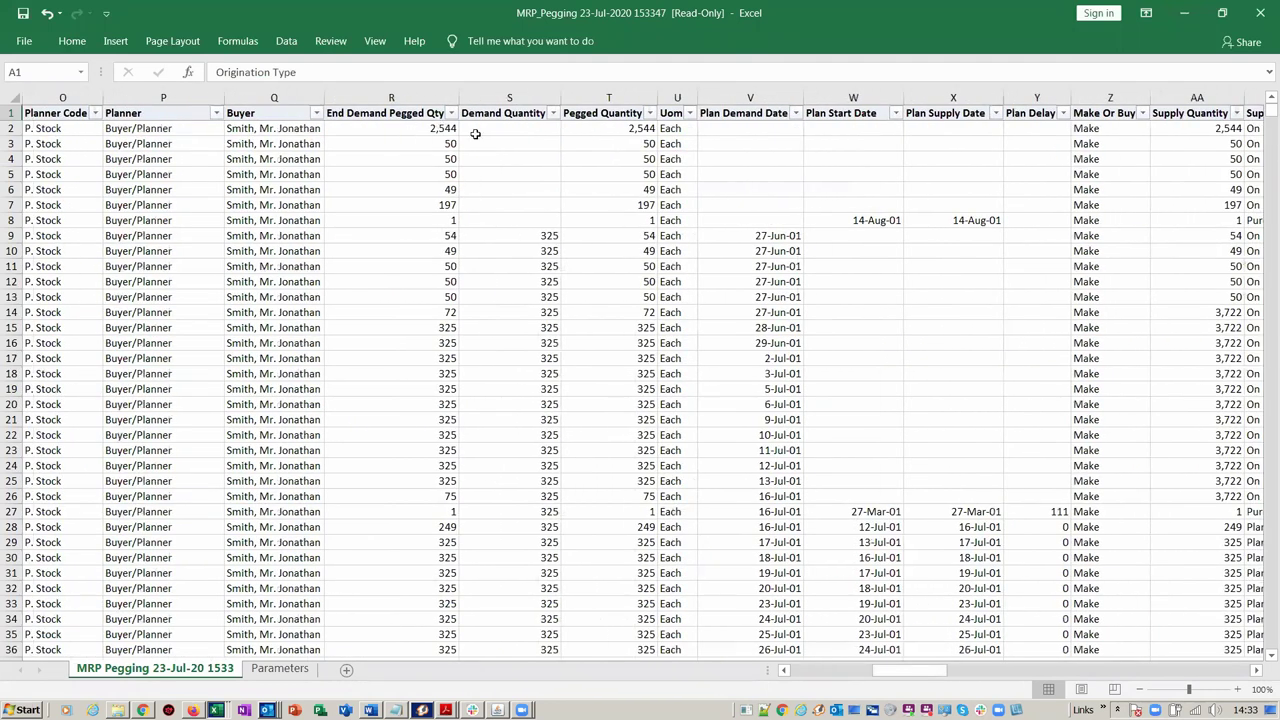
pyautogui.click(1085, 128)
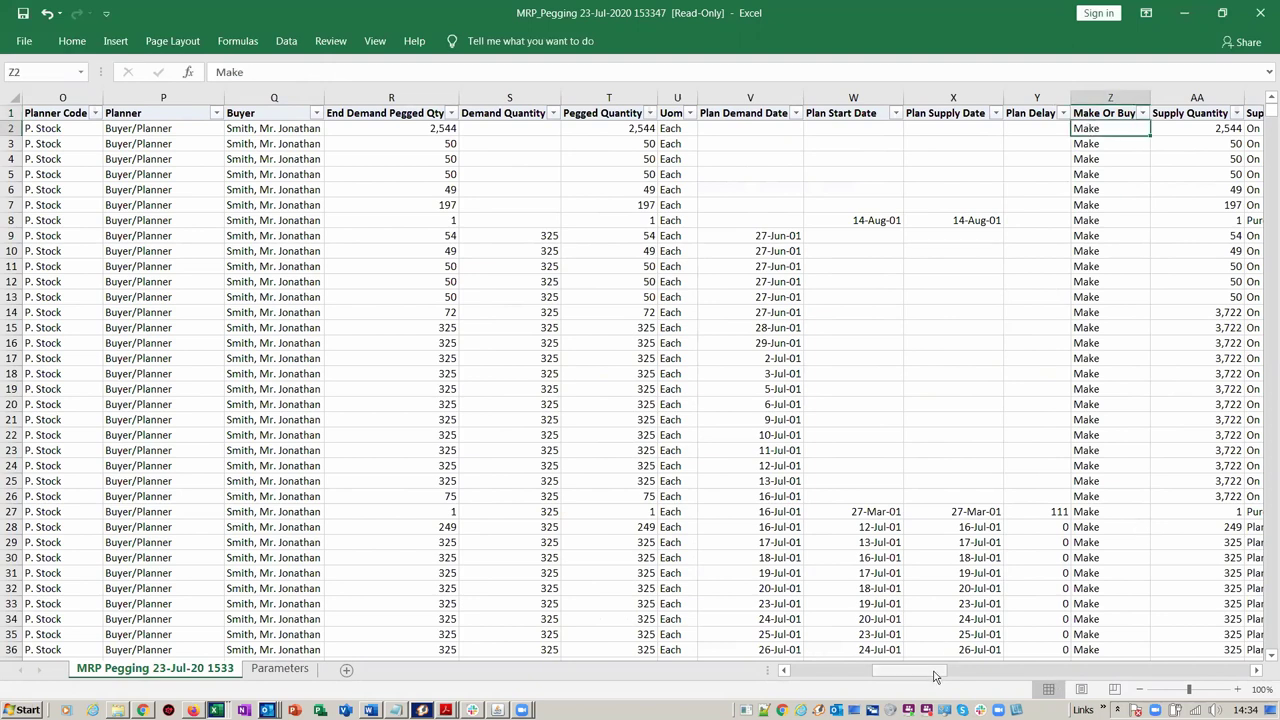
pyautogui.moveTo(935, 677); pyautogui.dragTo(880, 686)
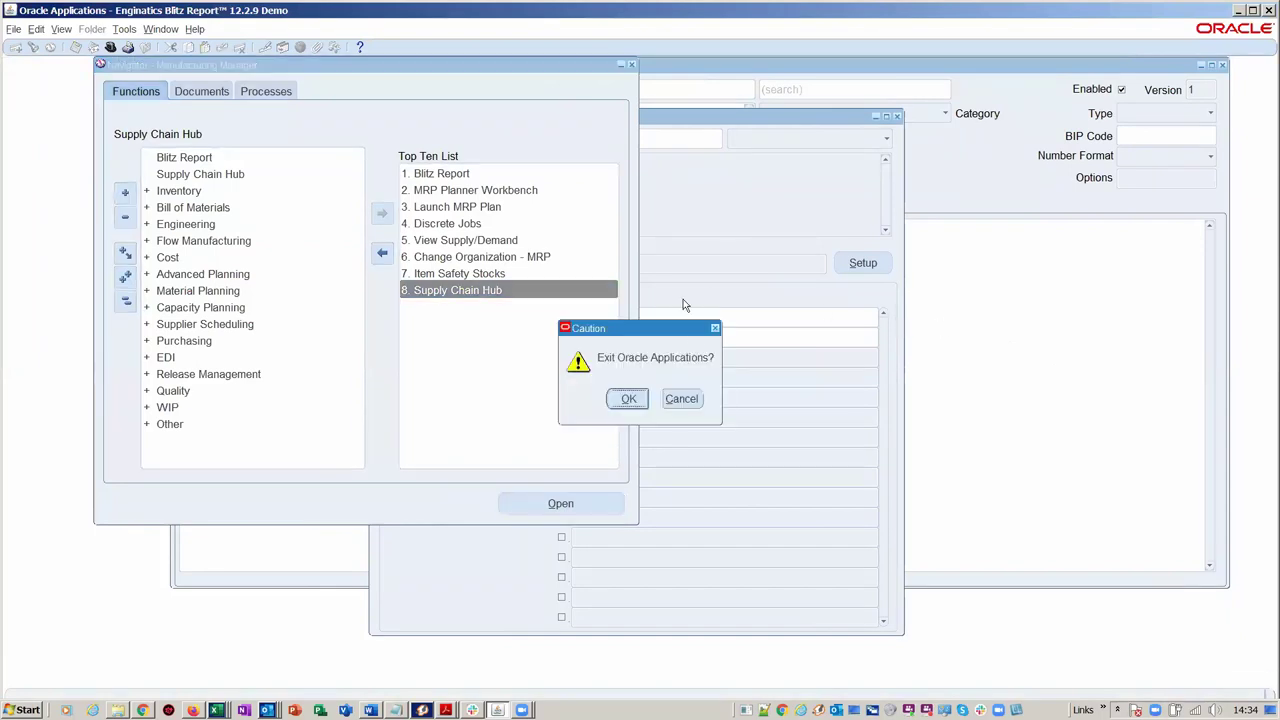
# Back in Oracle Applications, cancel the exit and close the remaining Blitz Report windows, including the Demo Hub setup
pyautogui.click(682, 399)
pyautogui.press('Return')
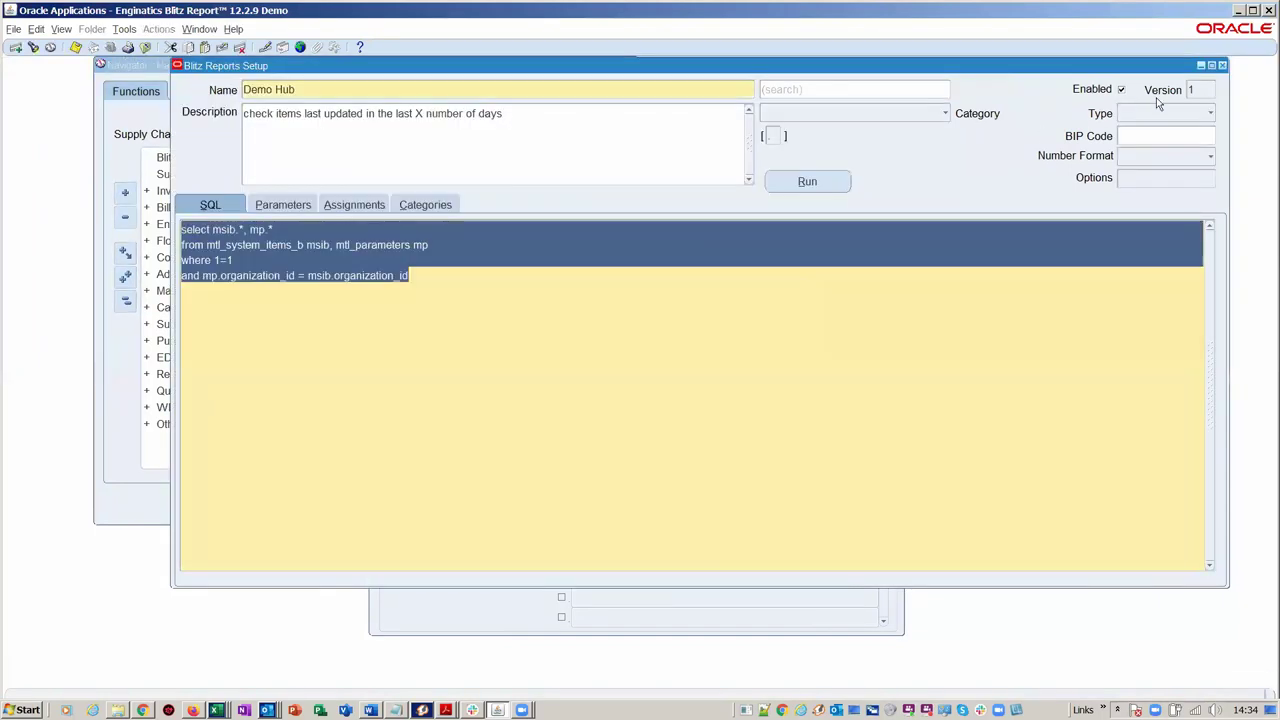
pyautogui.click(1222, 66)
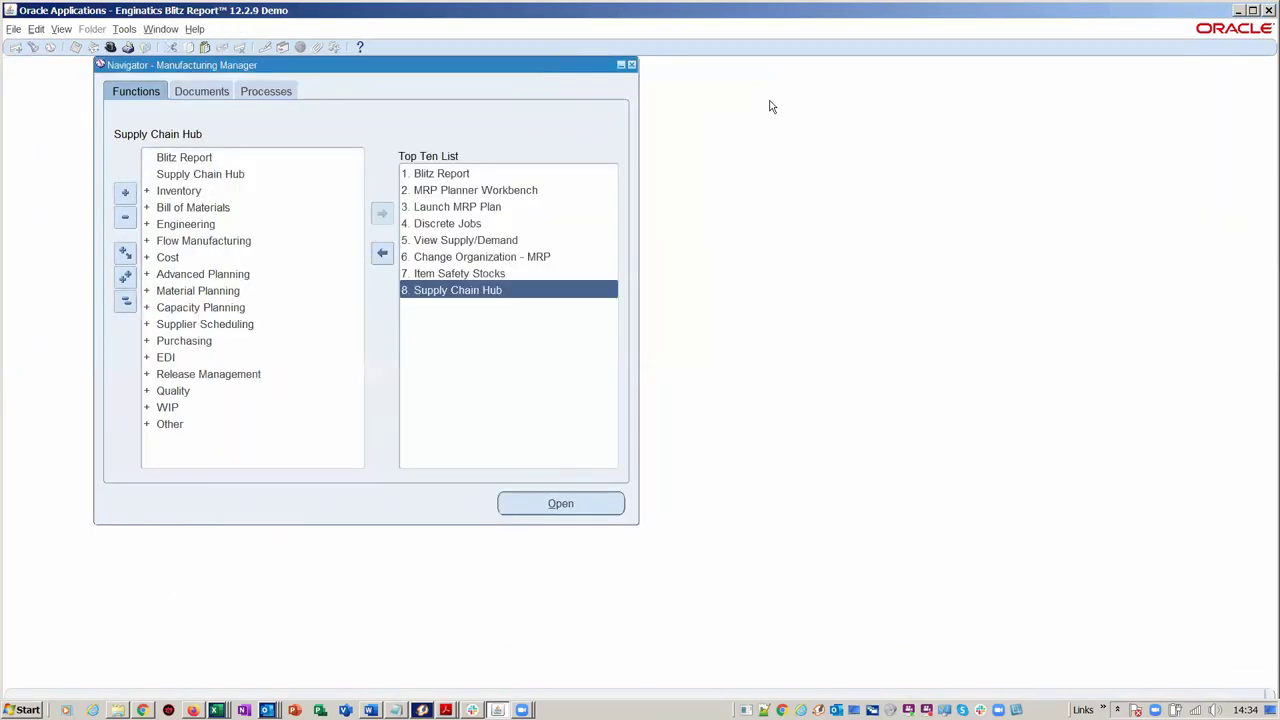
# Switch the responsibility to Advanced Supply Chain Planner, Vision University
pyautogui.click(112, 46)
pyautogui.click(145, 178)
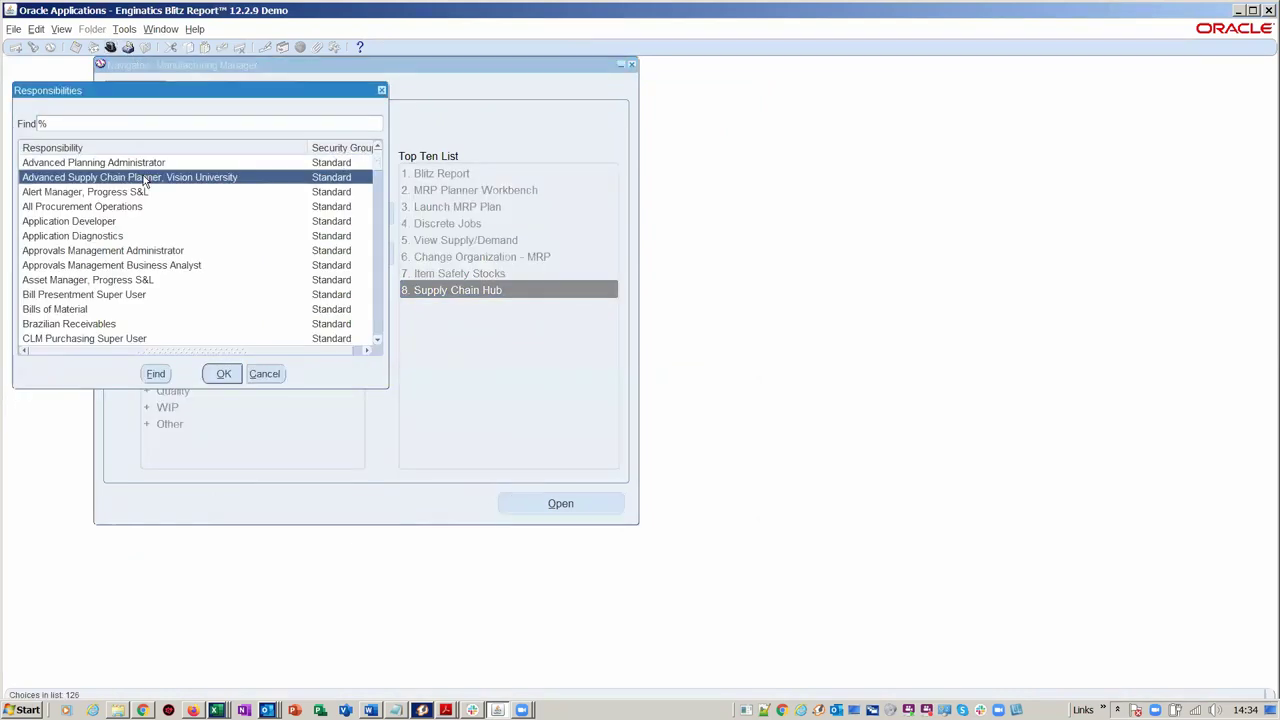
pyautogui.doubleClick(145, 178)
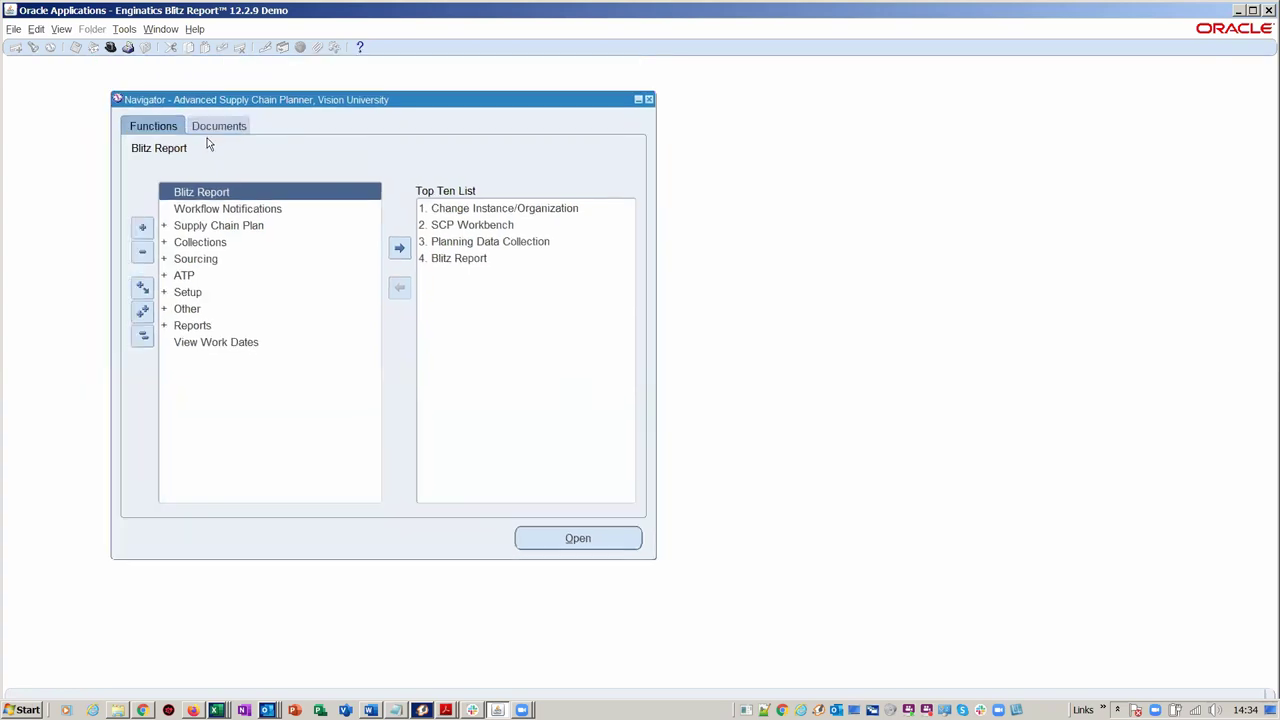
# Open the Supply Chain Plan Workbench and list all supply and demand records of the ATP (Global Order Promising Plan) plan
pyautogui.doubleClick(230, 228)
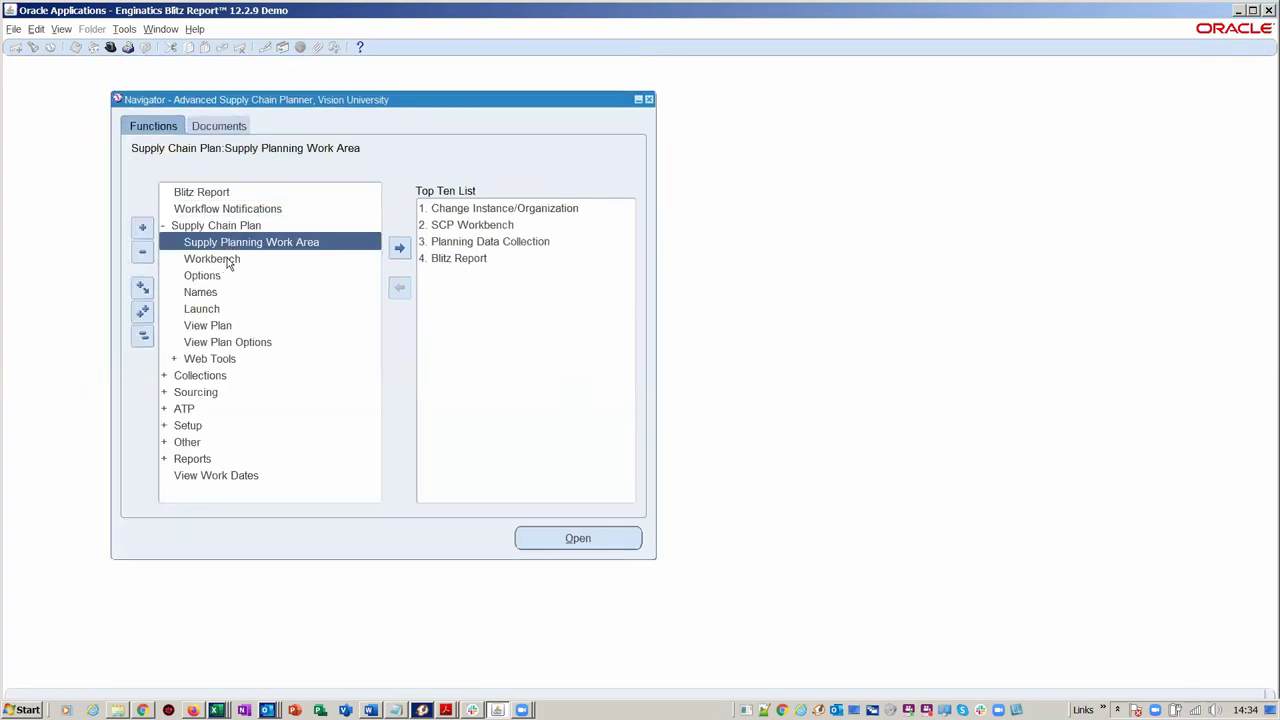
pyautogui.click(228, 261)
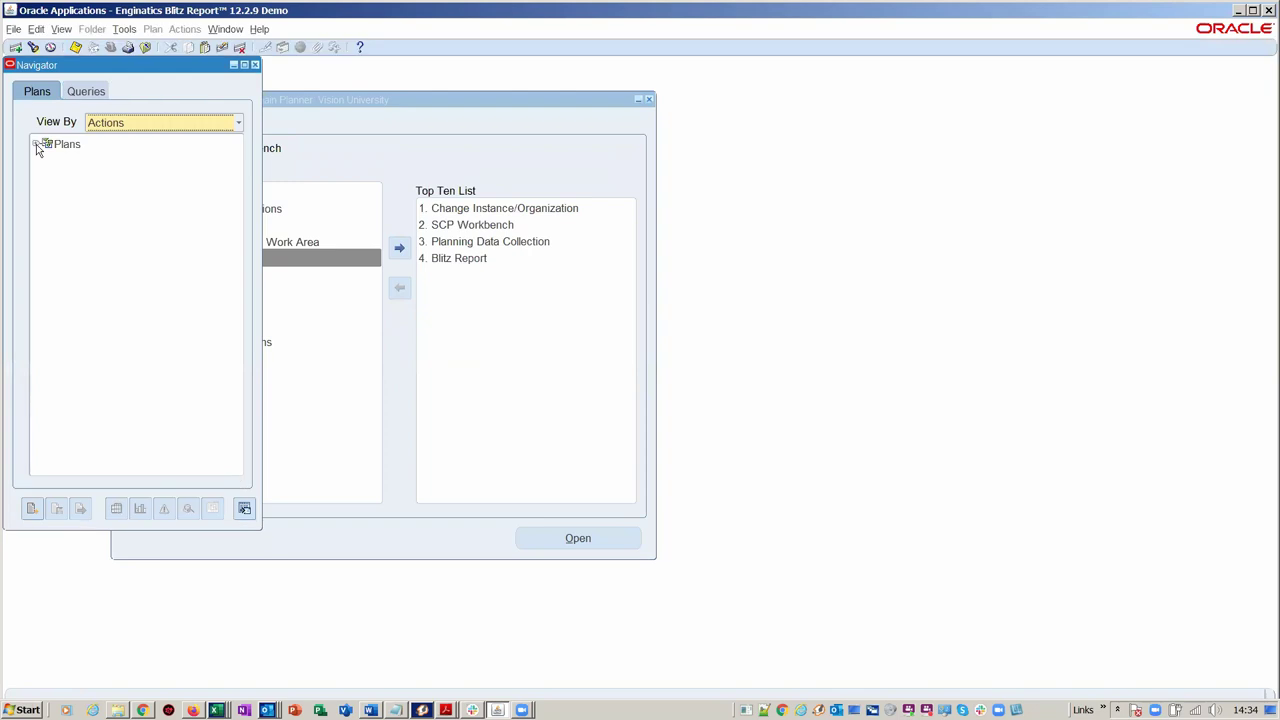
pyautogui.click(36, 146)
pyautogui.rightClick(98, 202)
pyautogui.moveTo(140, 284)
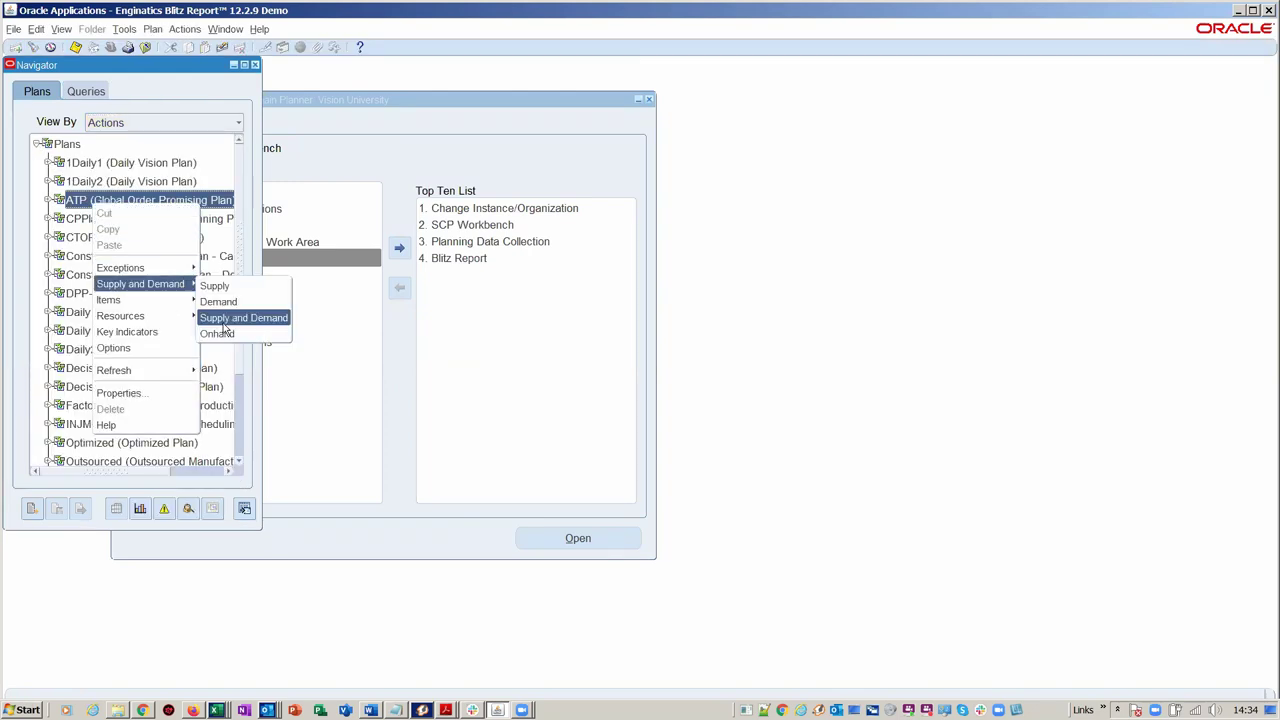
pyautogui.click(245, 317)
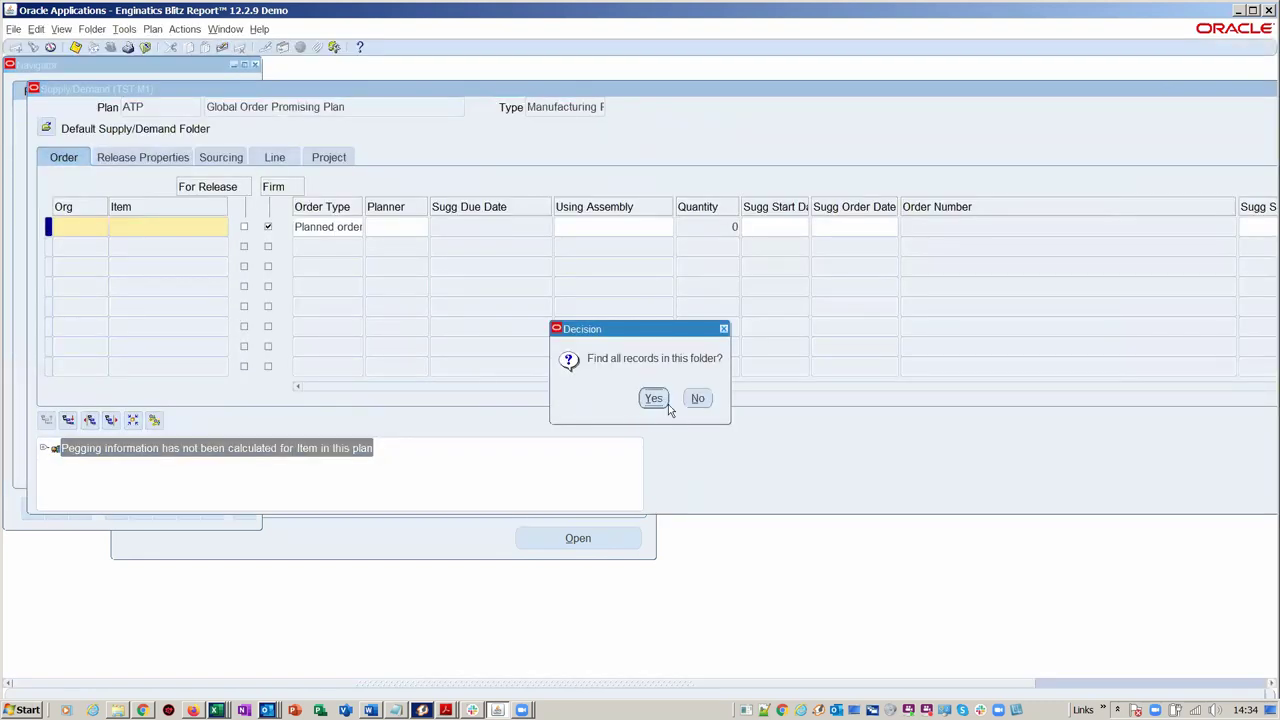
pyautogui.press('Return')
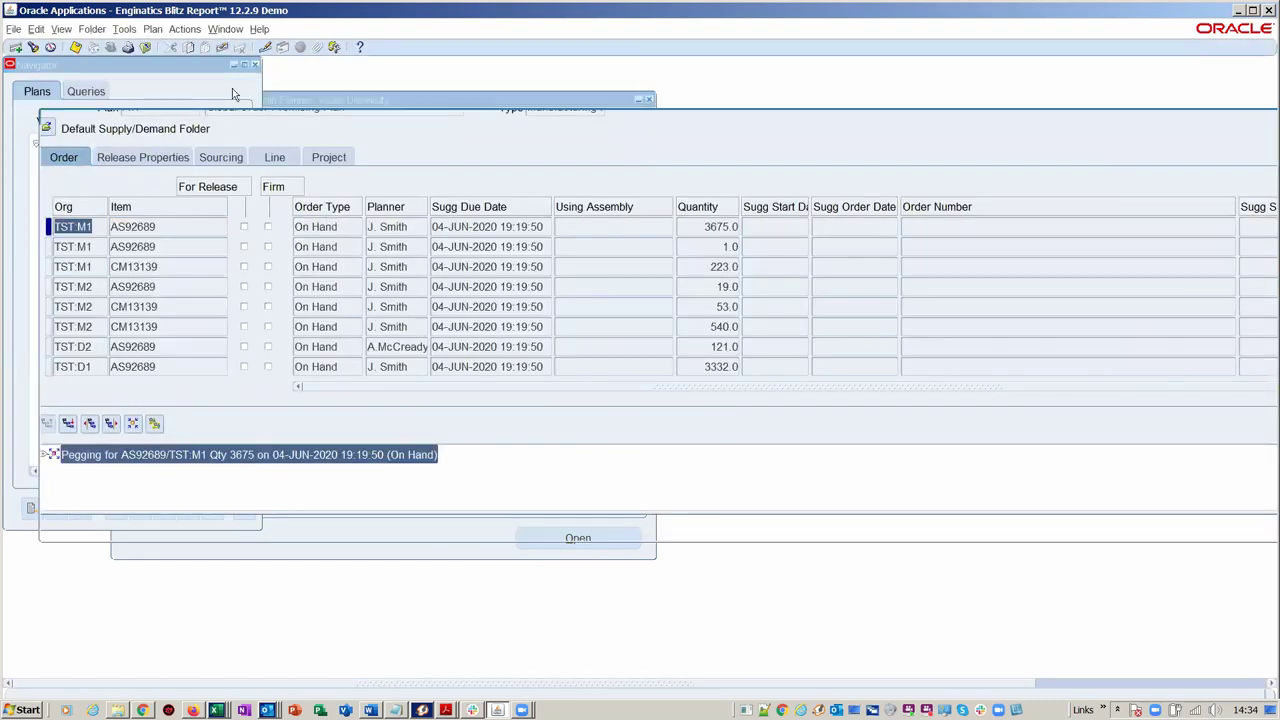
# Open the planner reports, look through the MSC reports, and choose MSC Exceptions
pyautogui.click(152, 29)
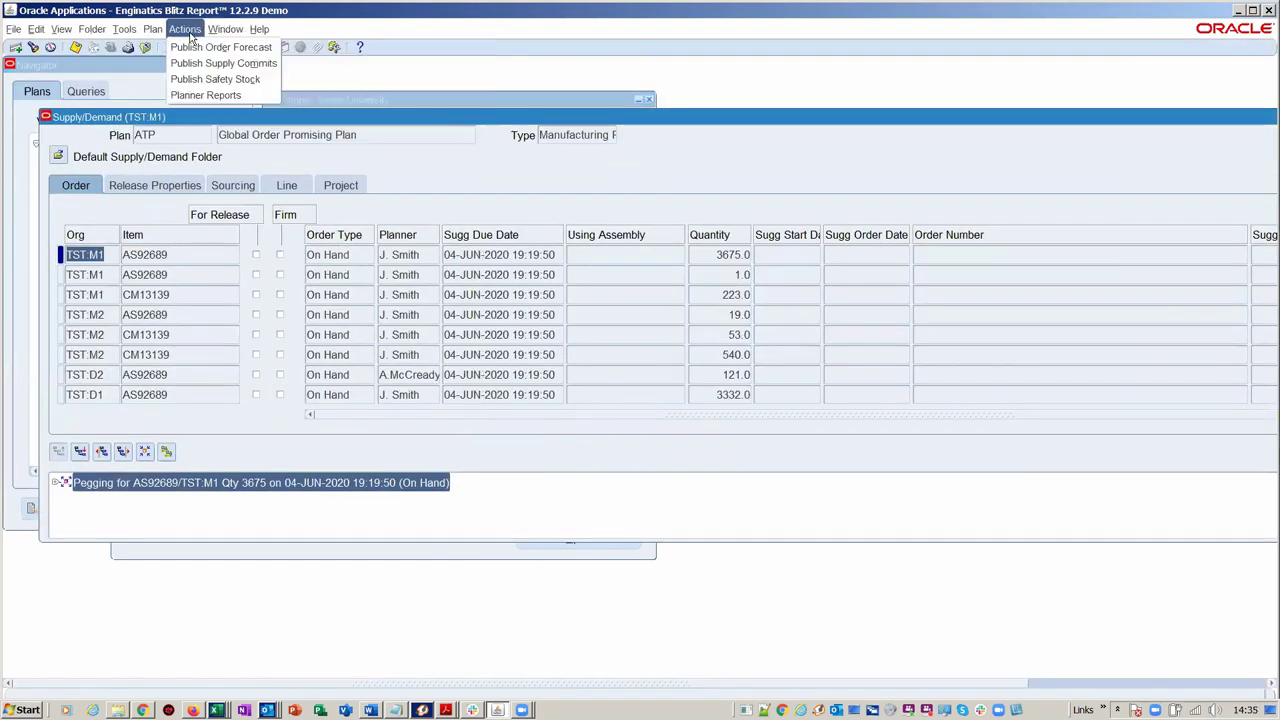
pyautogui.click(217, 95)
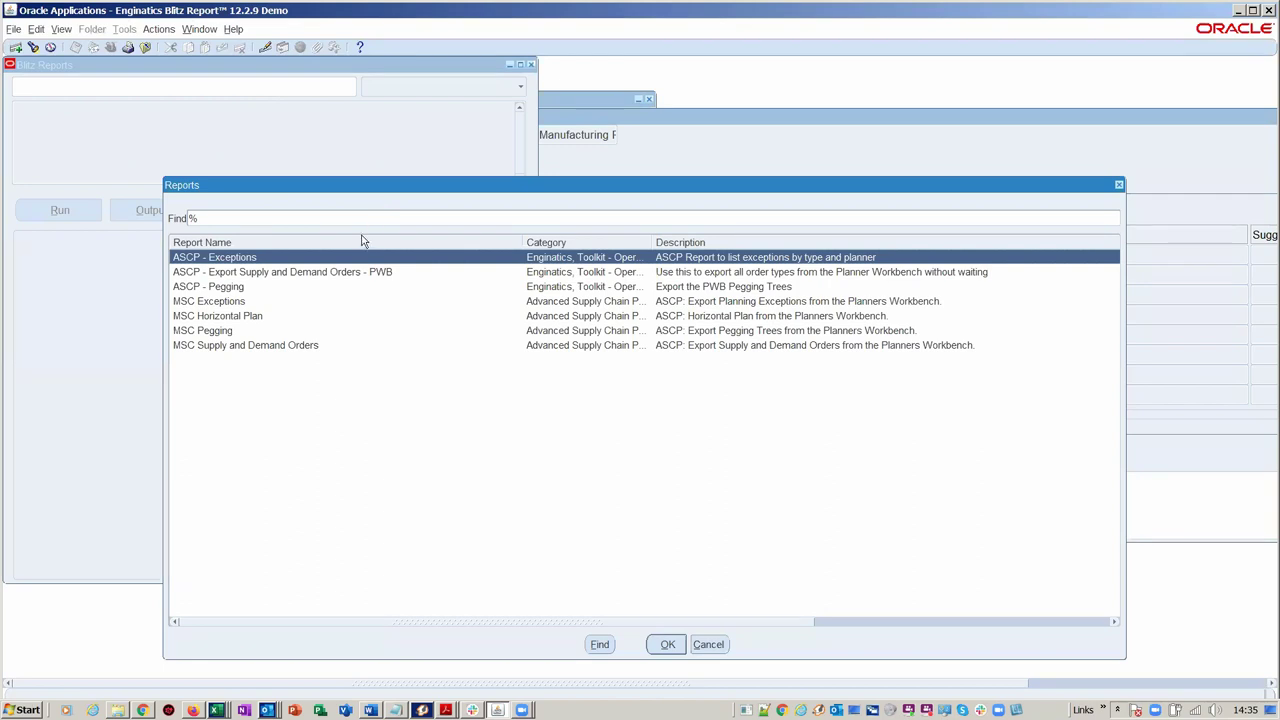
pyautogui.moveTo(385, 185); pyautogui.dragTo(336, 123)
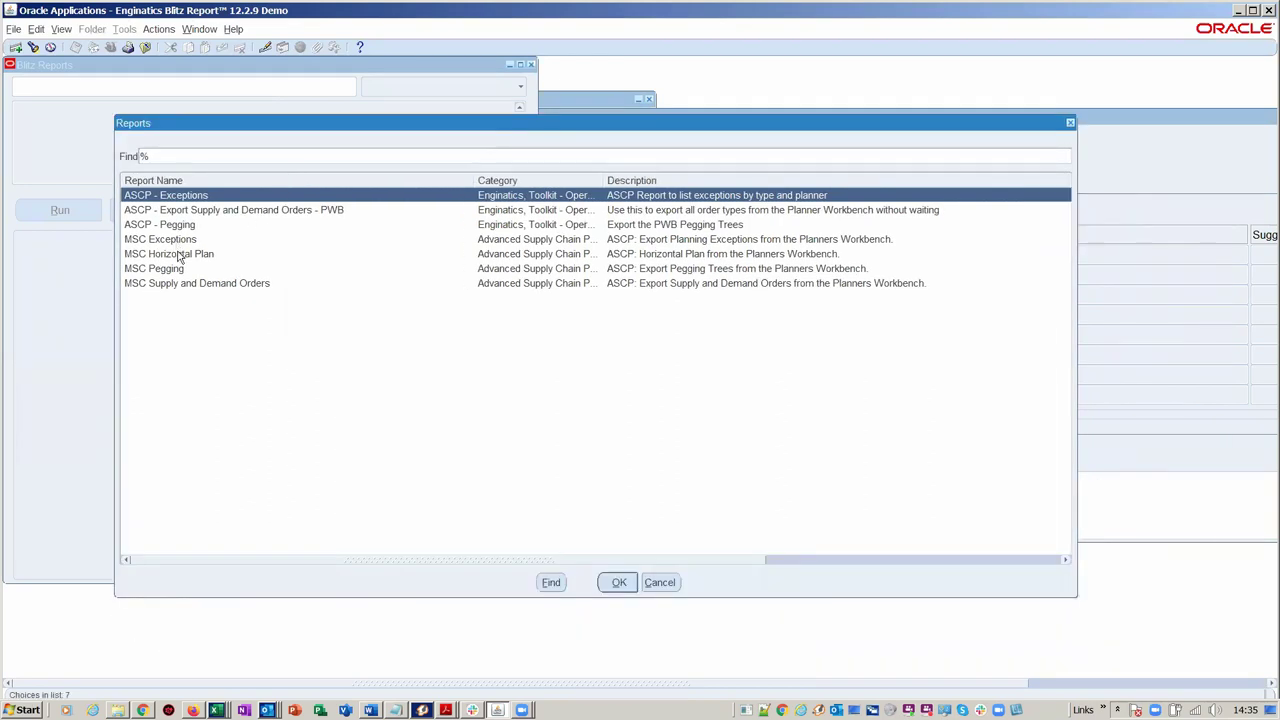
pyautogui.click(183, 256)
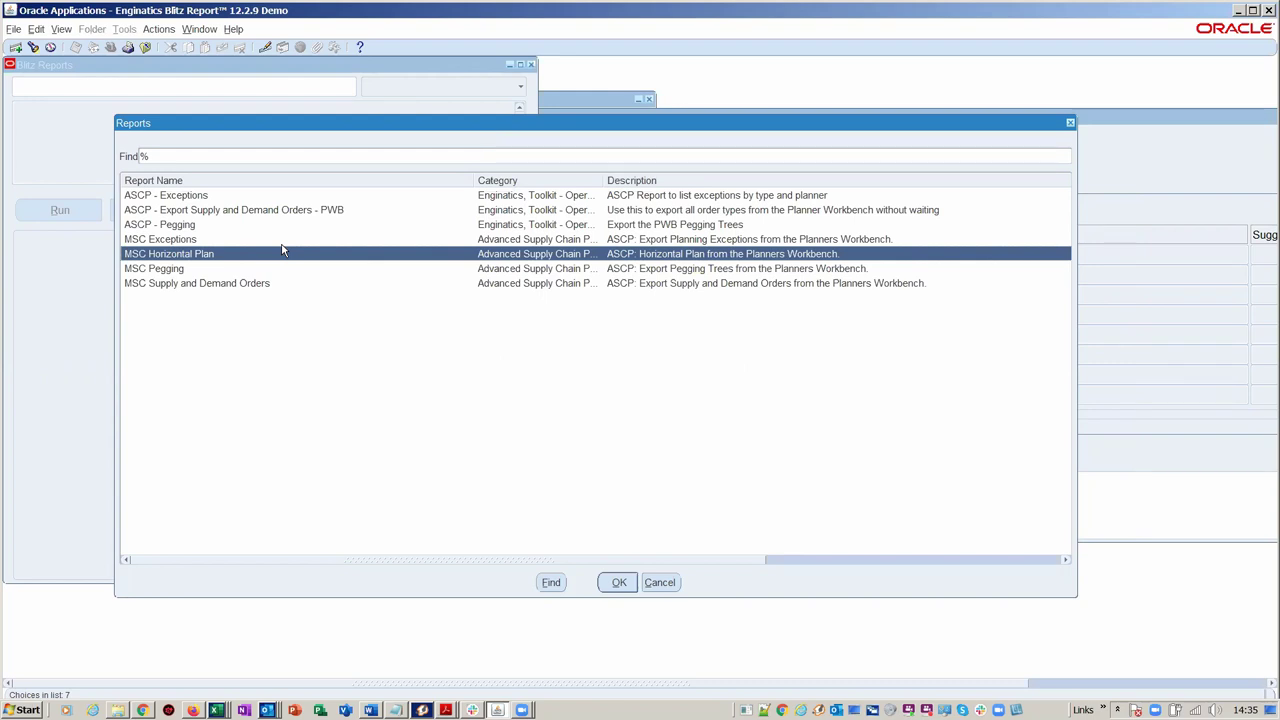
pyautogui.click(216, 266)
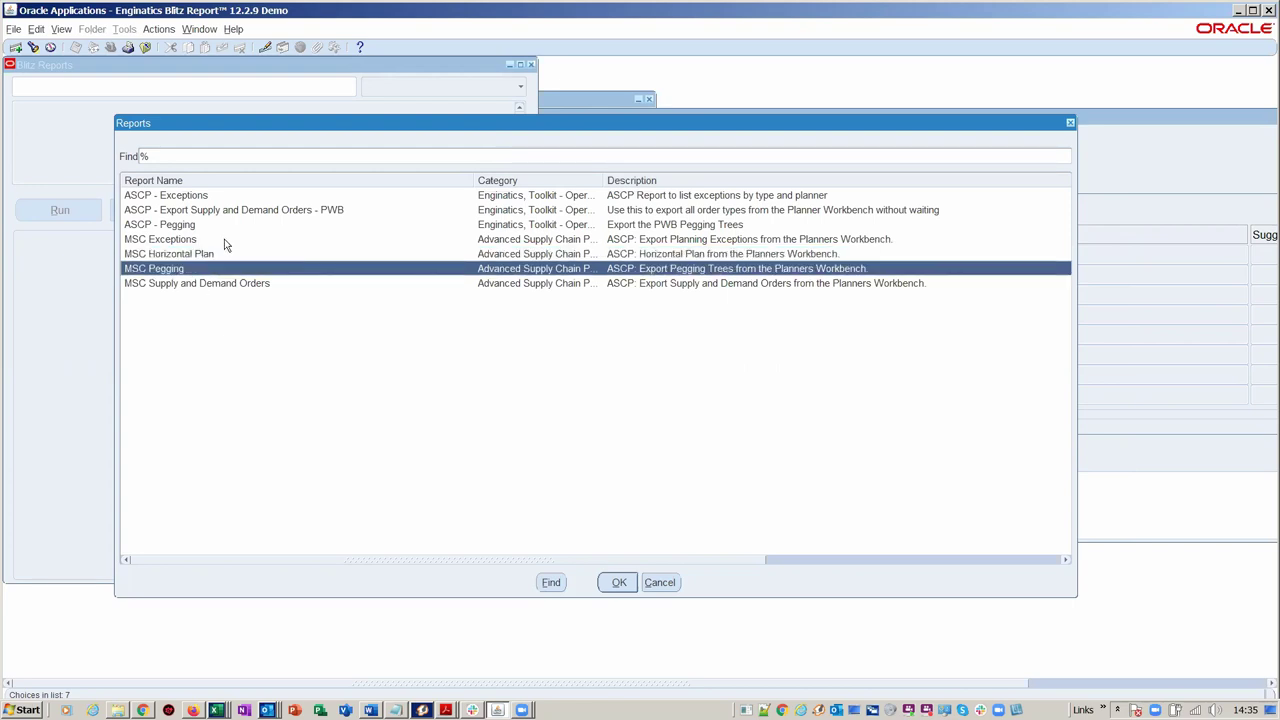
pyautogui.click(226, 242)
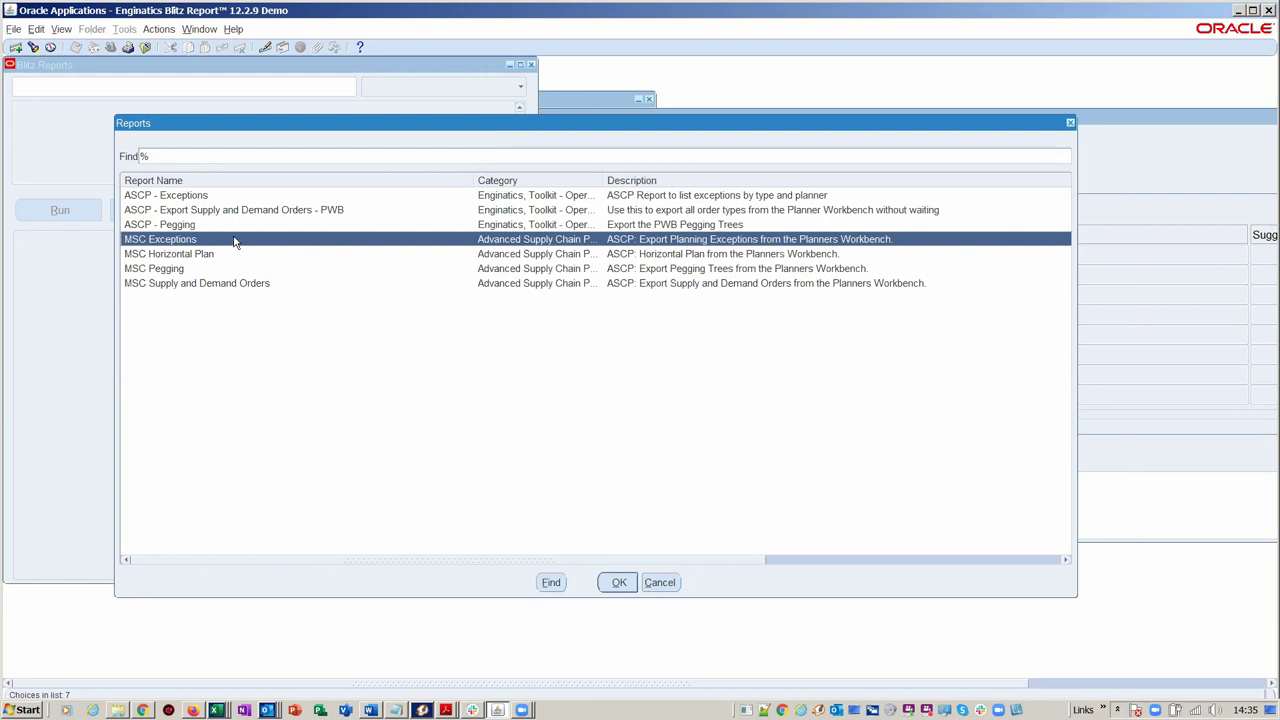
pyautogui.doubleClick(234, 242)
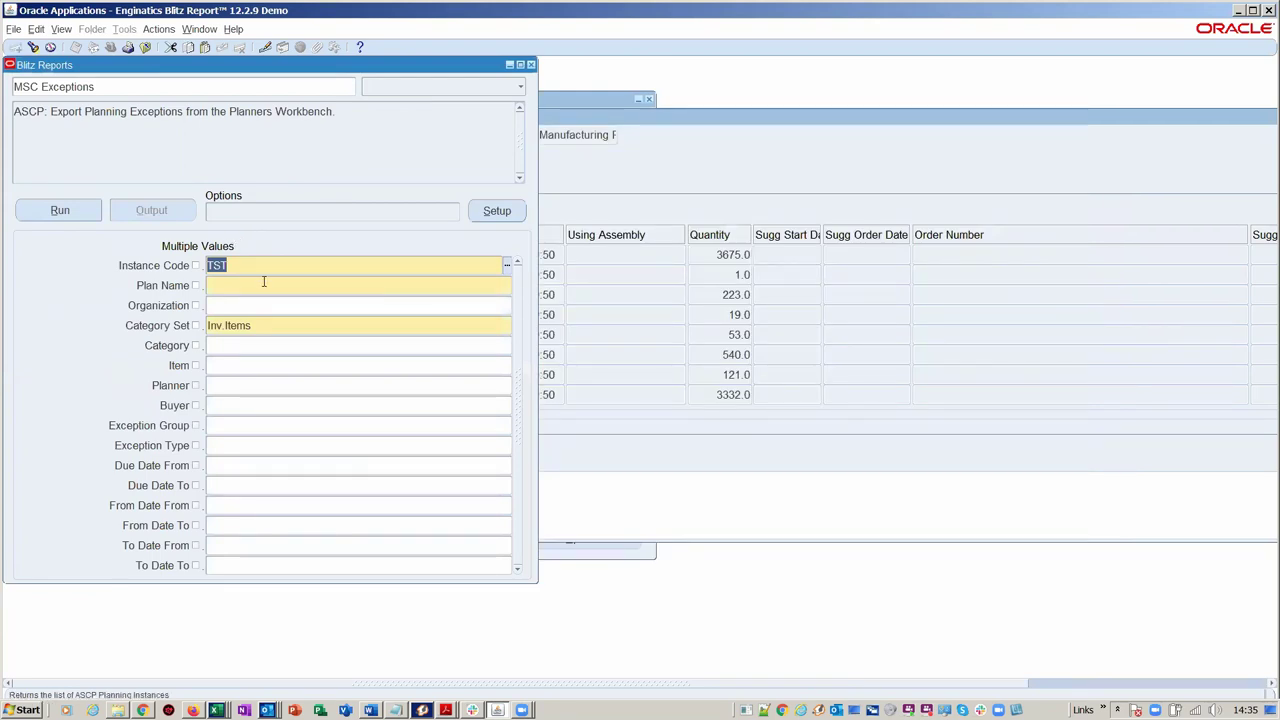
# Set the report's plan name to ATP and its organization to TST:M1
pyautogui.click(264, 282)
pyautogui.click(507, 287)
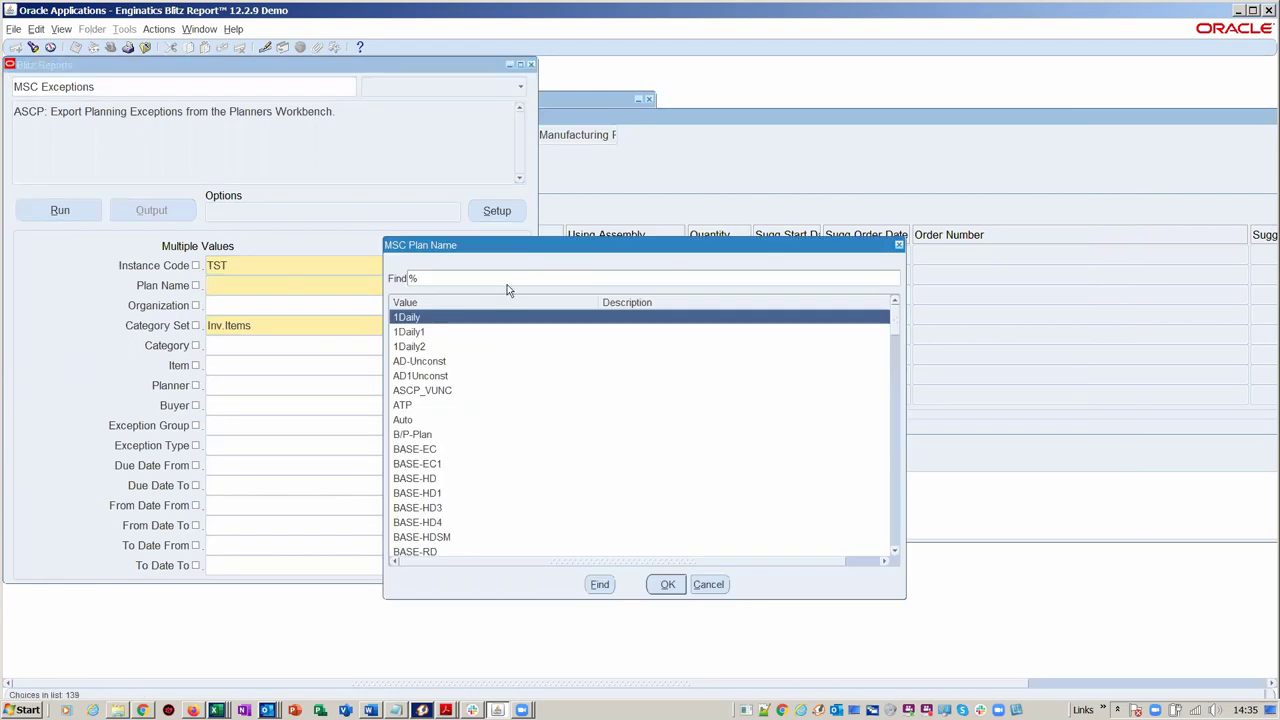
pyautogui.write('ATP')
pyautogui.press('Return')
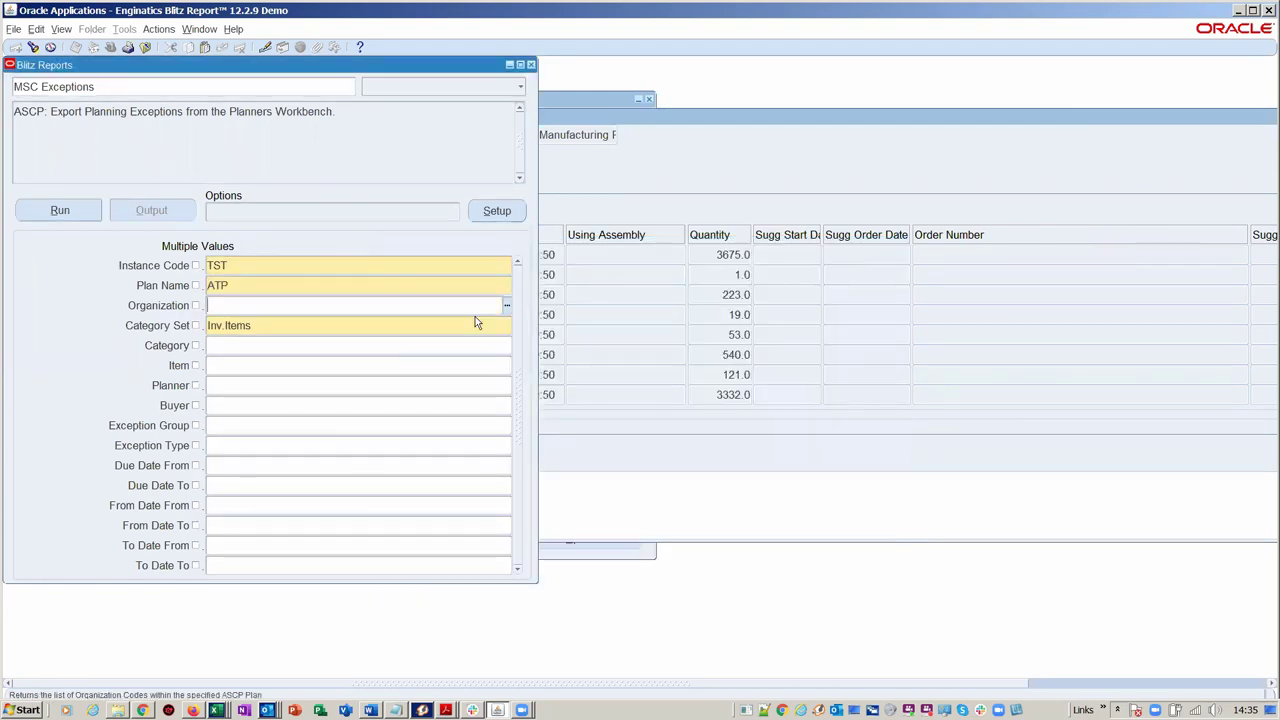
pyautogui.write('m1')
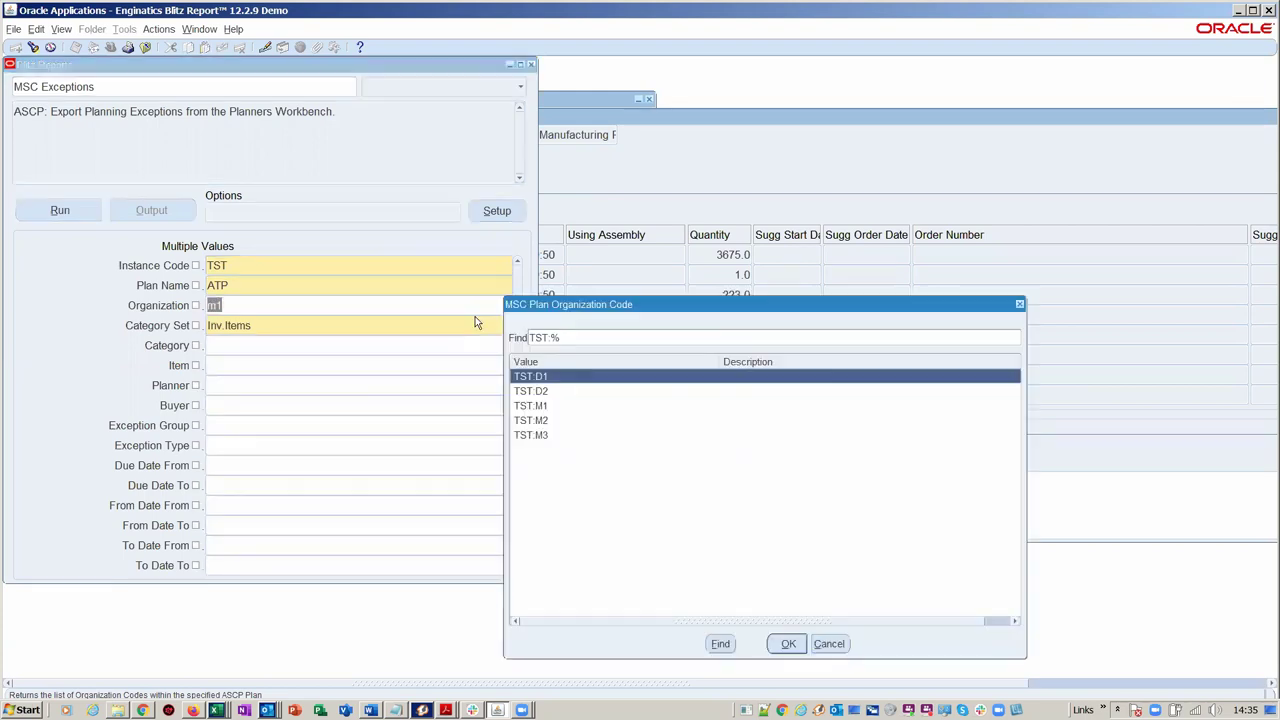
pyautogui.doubleClick(537, 408)
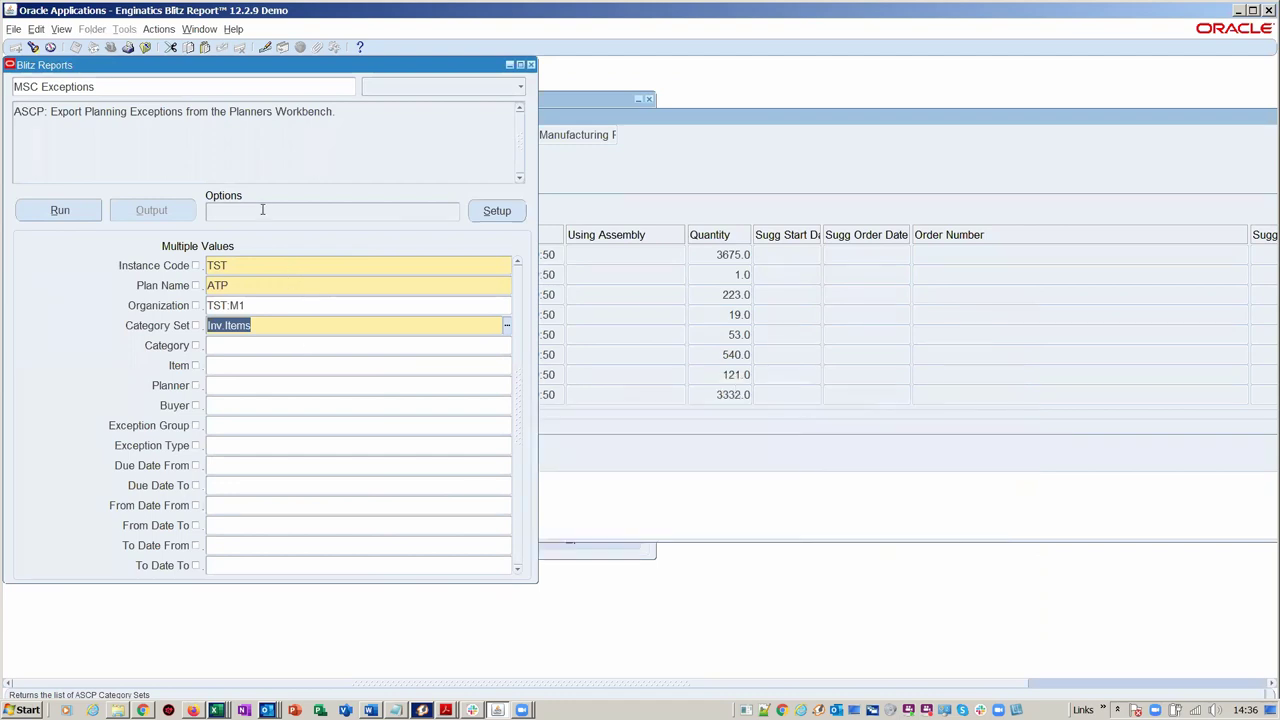
# Search the exception types for %late% and set the exception type to Late replenishment for sales order
pyautogui.click(243, 384)
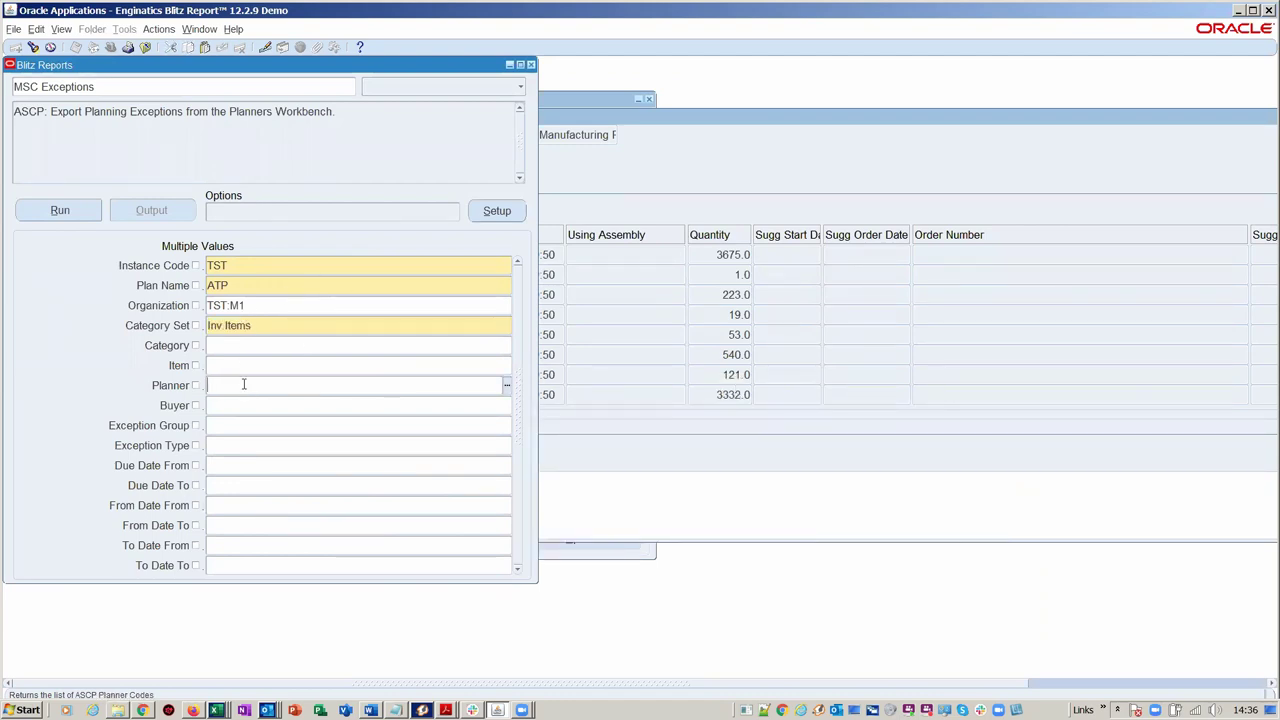
pyautogui.click(241, 424)
pyautogui.click(243, 444)
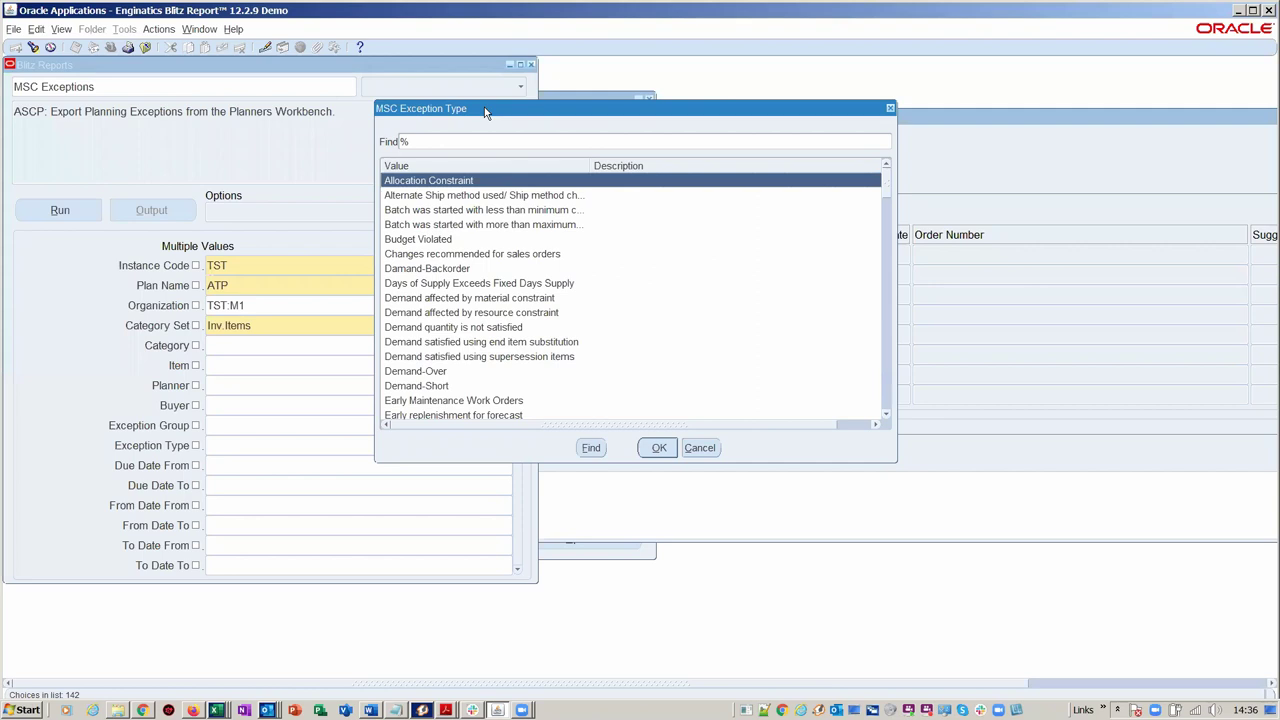
pyautogui.moveTo(496, 112); pyautogui.dragTo(533, 118)
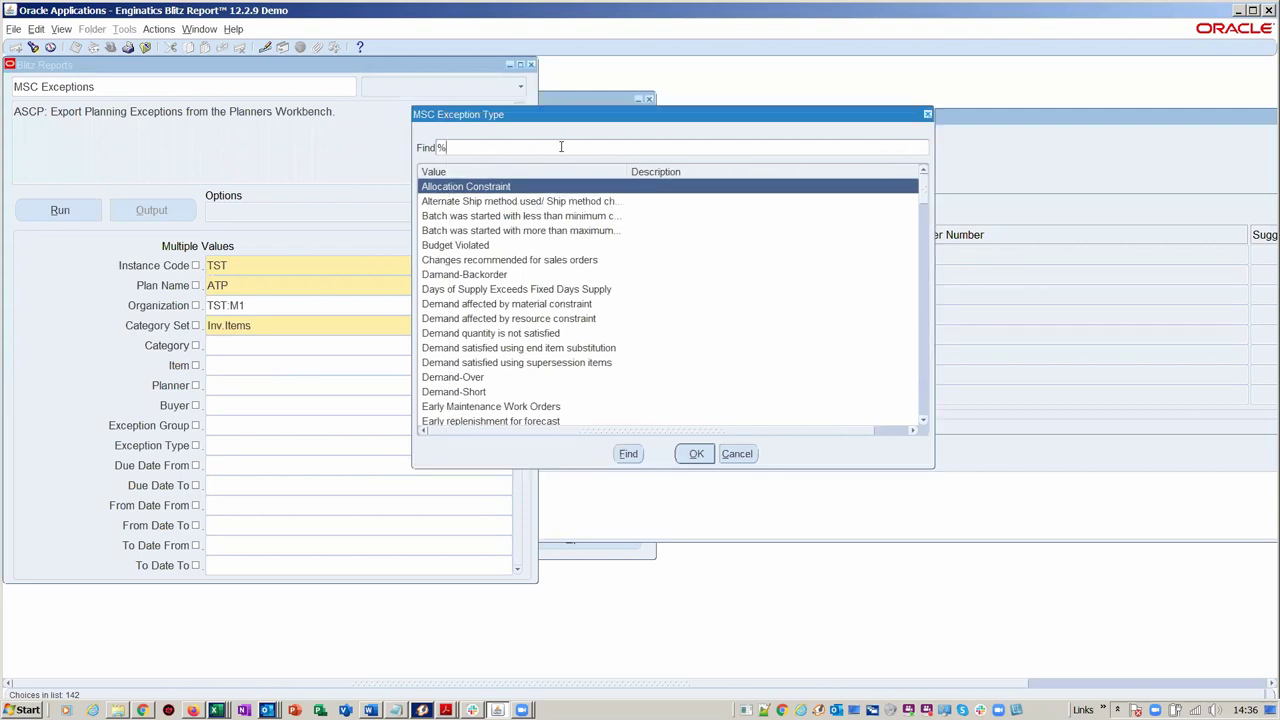
pyautogui.write('late%')
pyautogui.press('Return')
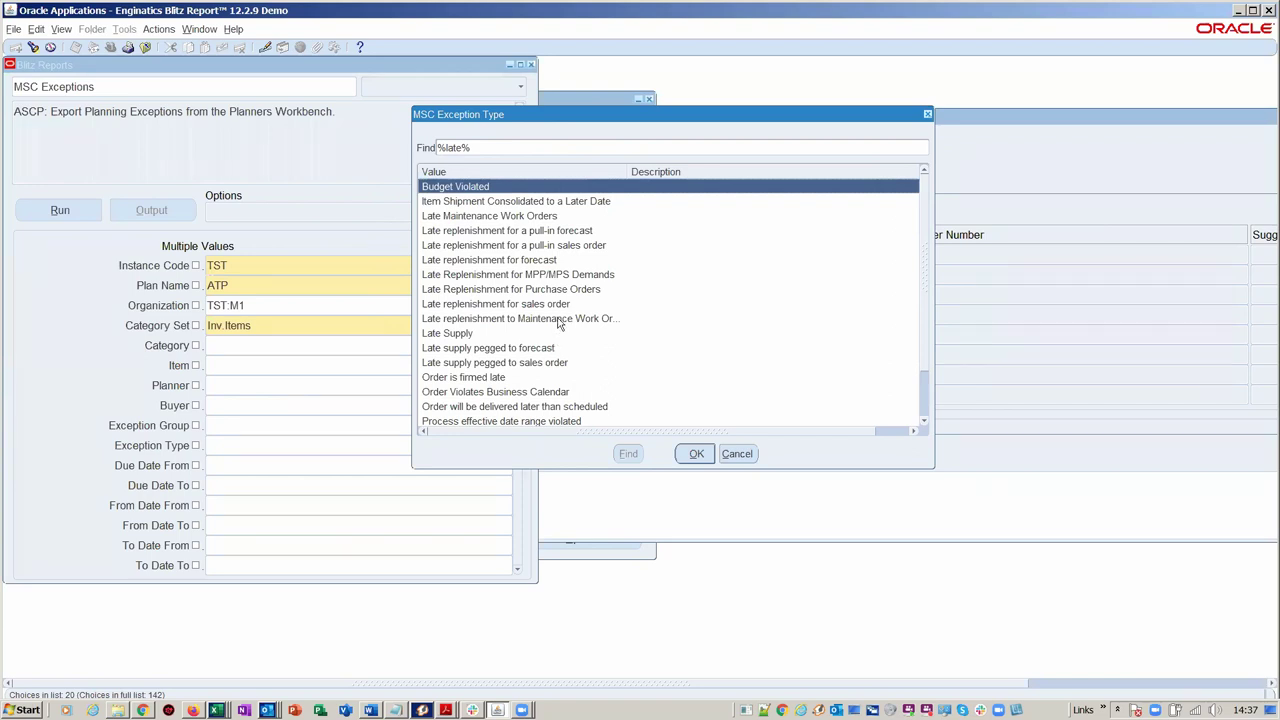
pyautogui.click(591, 249)
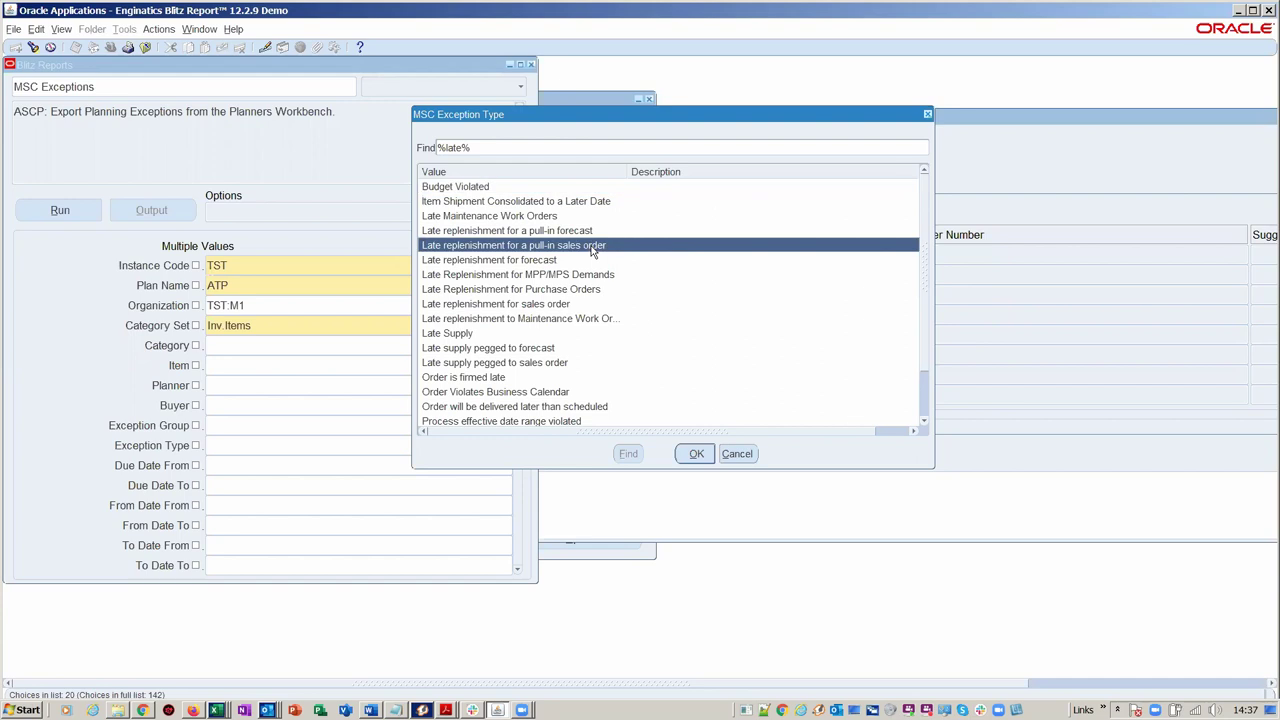
pyautogui.doubleClick(548, 304)
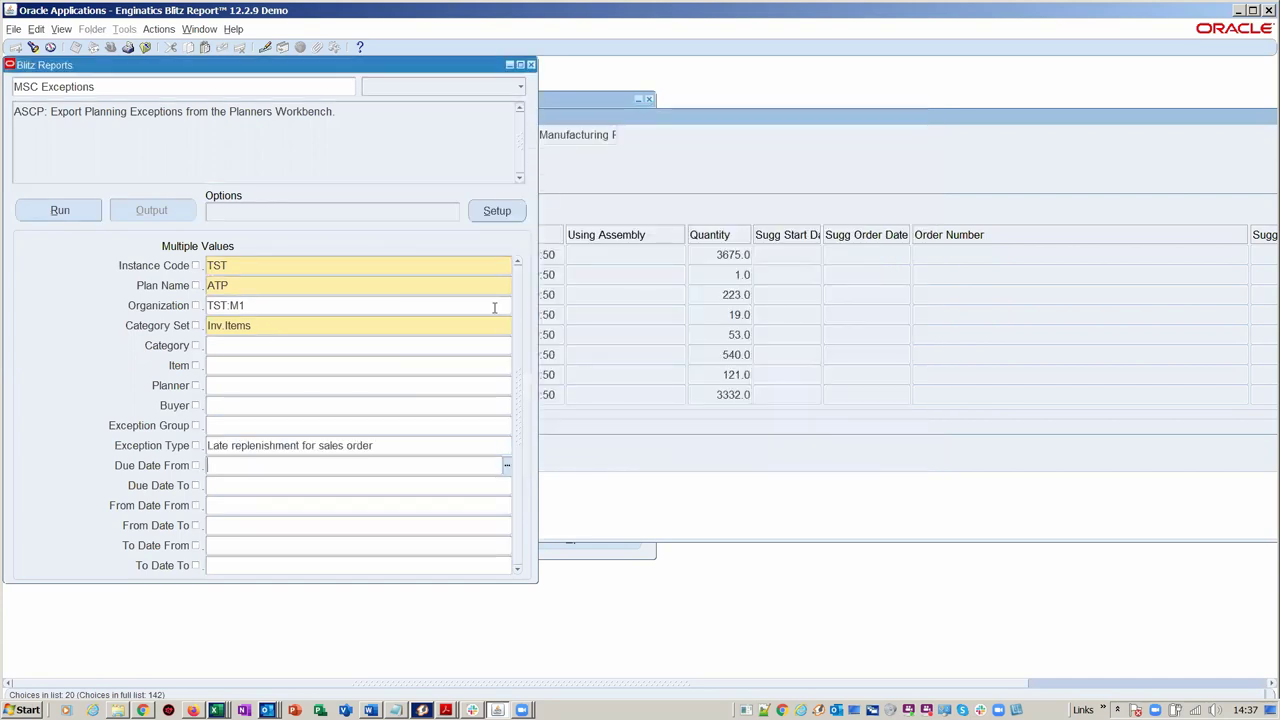
# Allow multiple exception types, and add Late Supply from a %late% search plus the over-commitment exception type
pyautogui.click(195, 445)
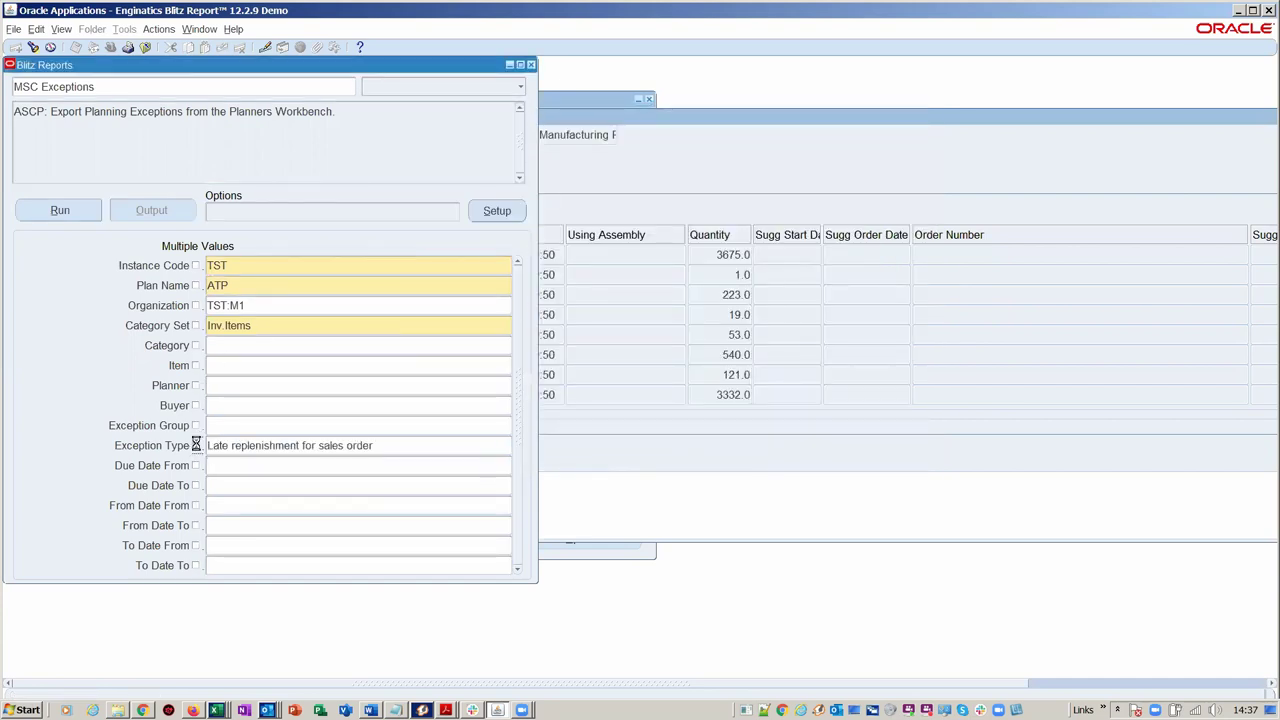
pyautogui.click(462, 446)
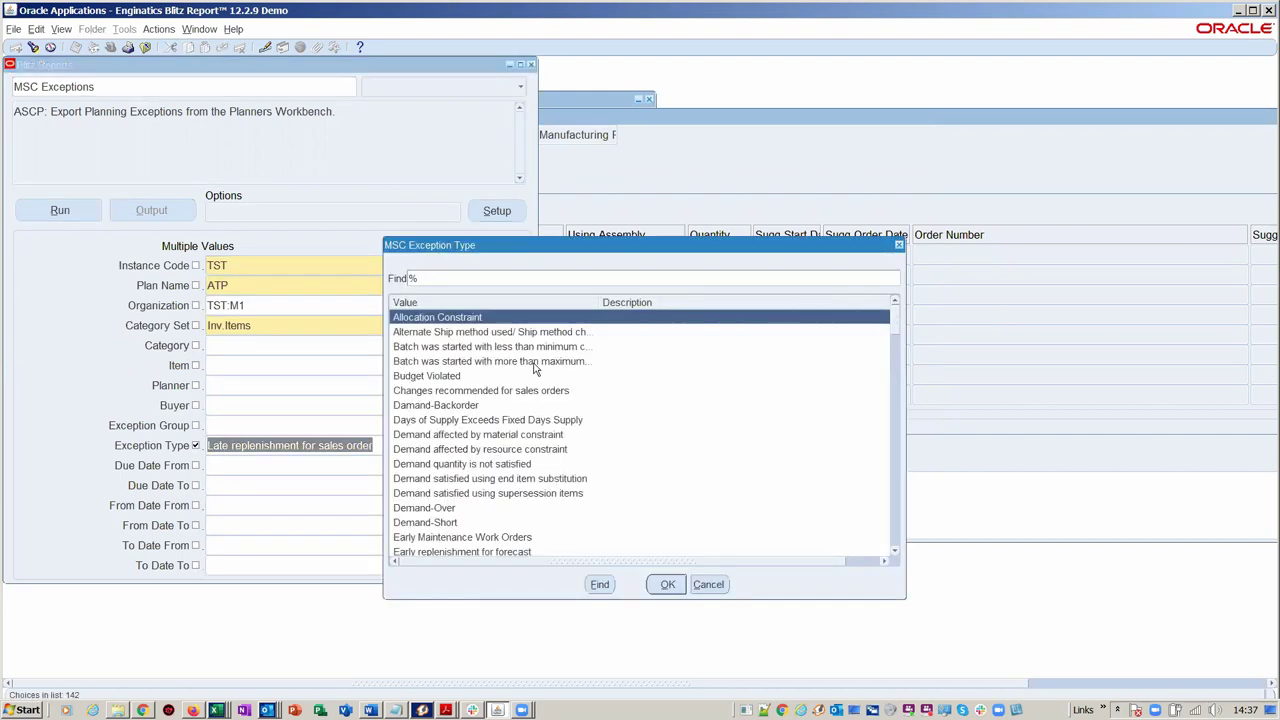
pyautogui.scroll(-5, 553, 420)
pyautogui.scroll(-3, 555, 420)
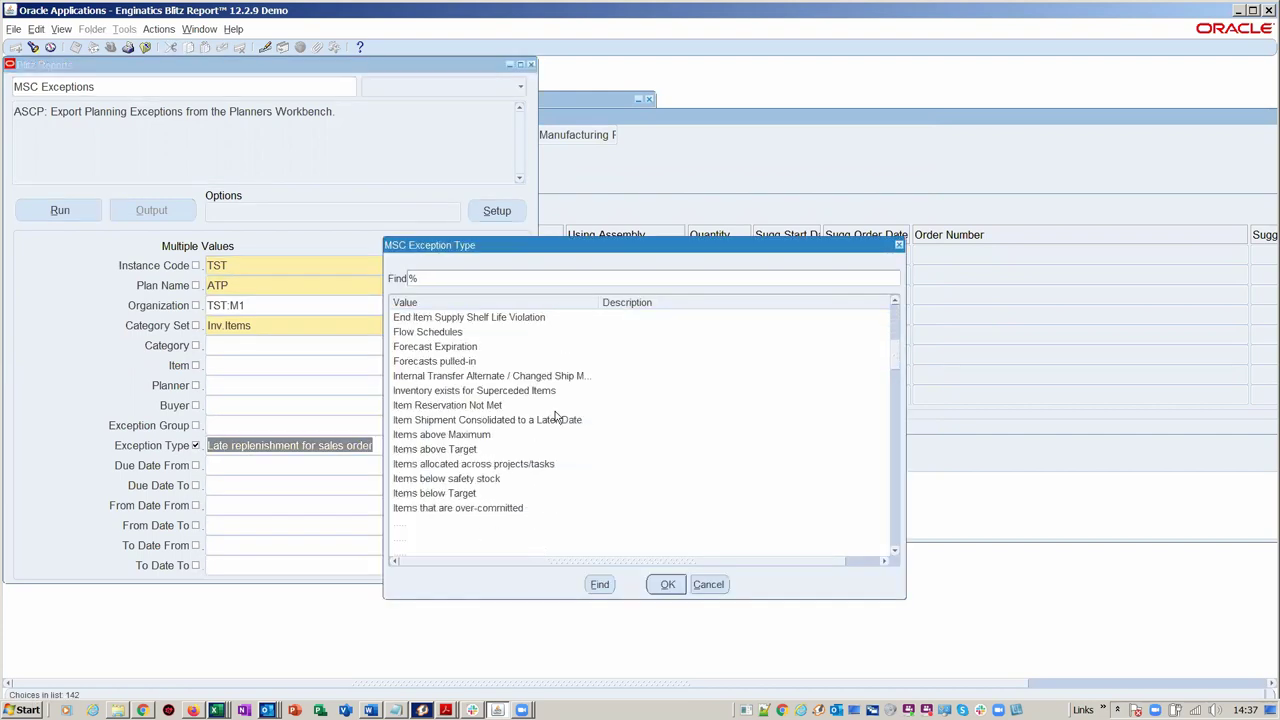
pyautogui.scroll(-2, 489, 362)
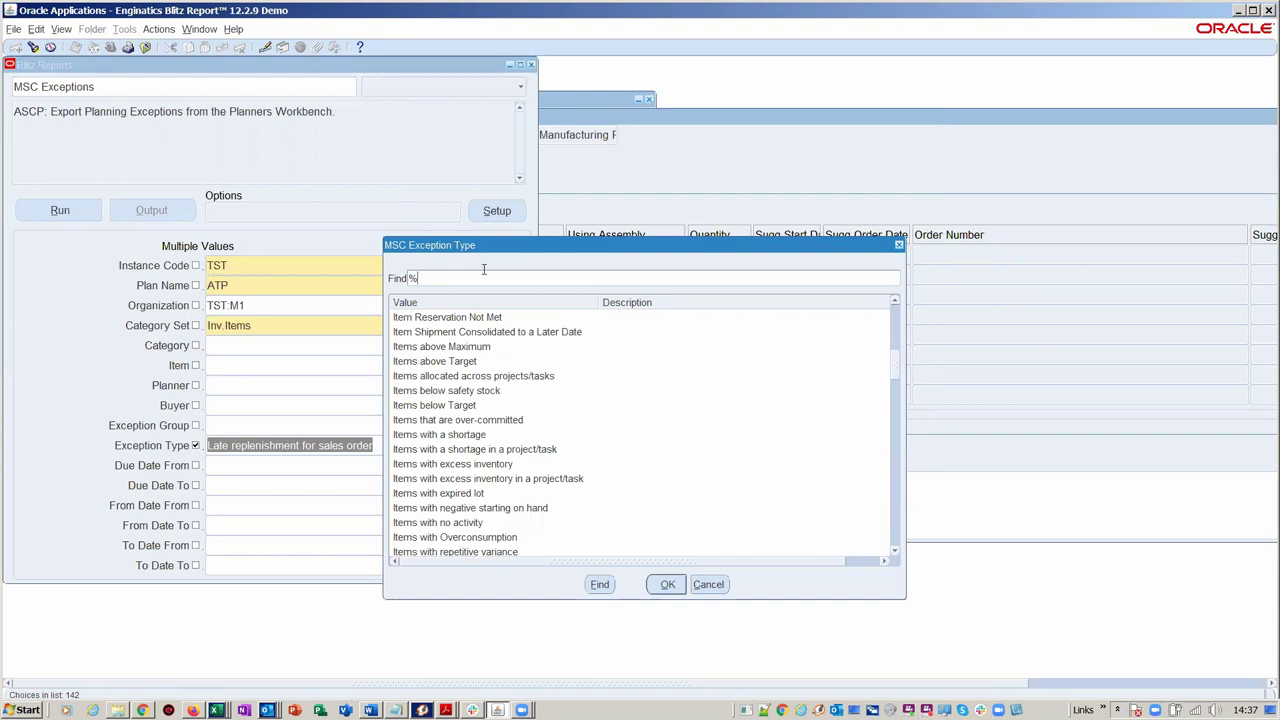
pyautogui.write('late%')
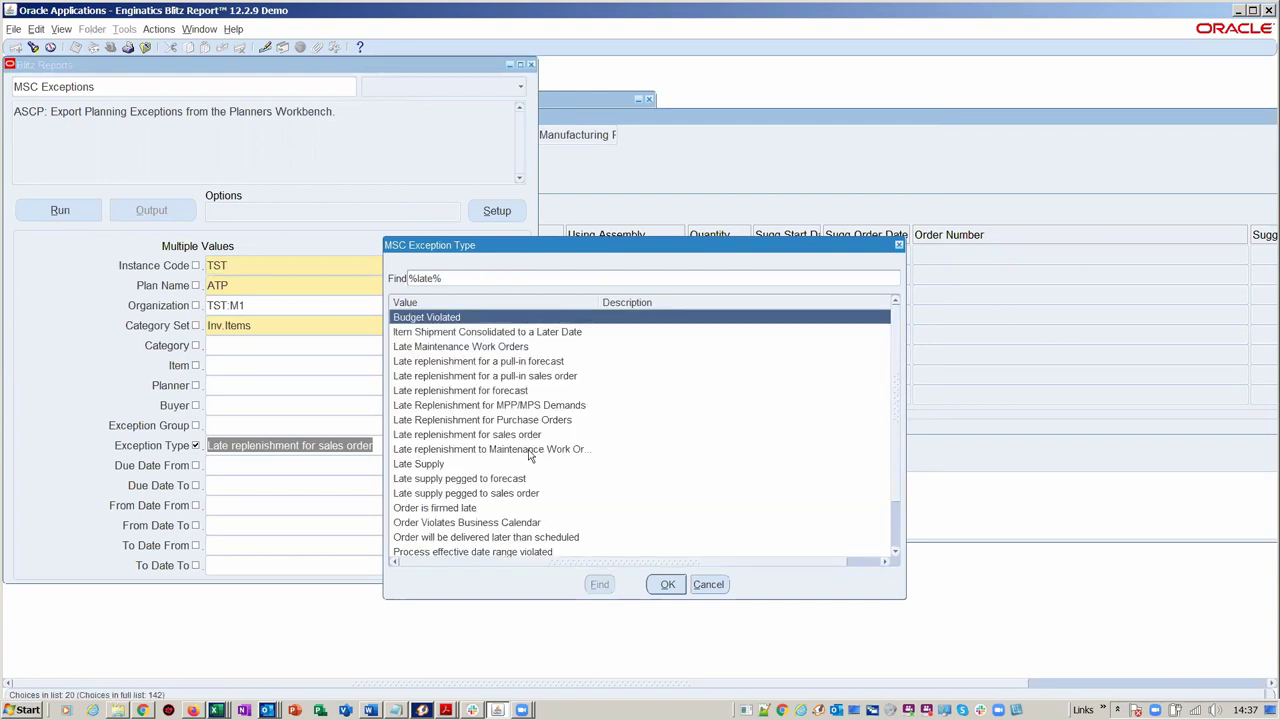
pyautogui.scroll(-1, 535, 450)
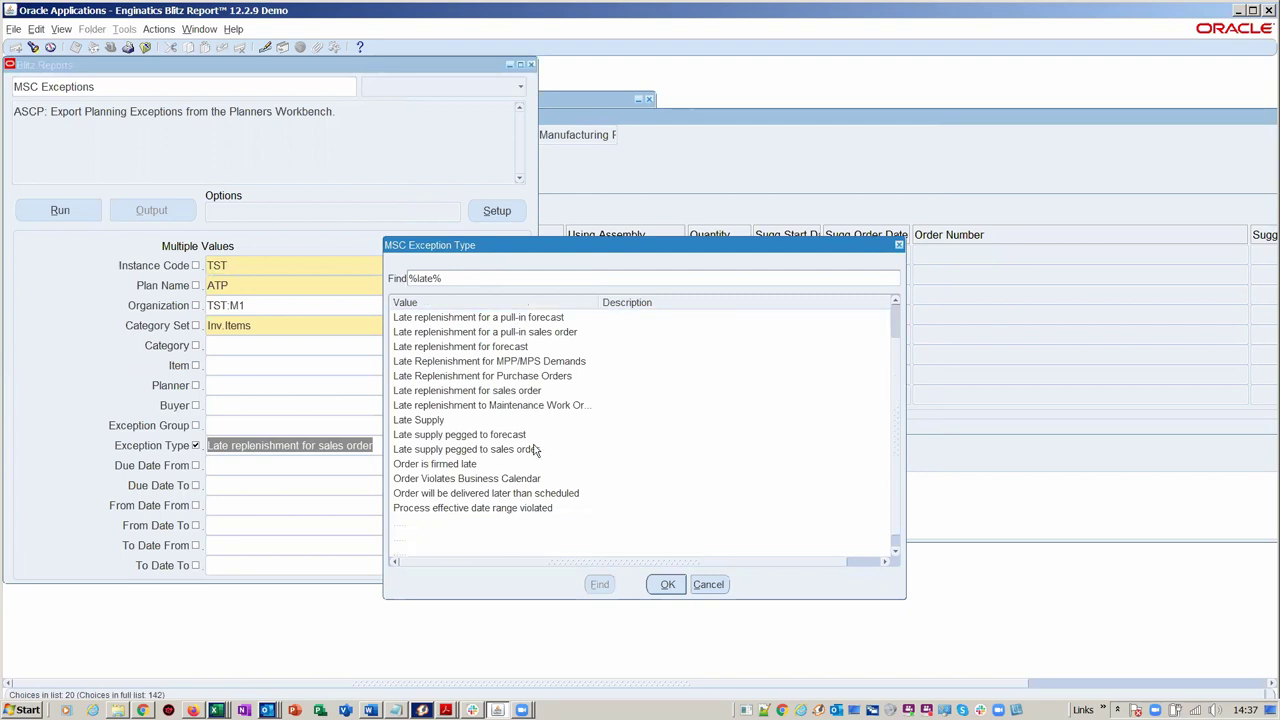
pyautogui.doubleClick(450, 420)
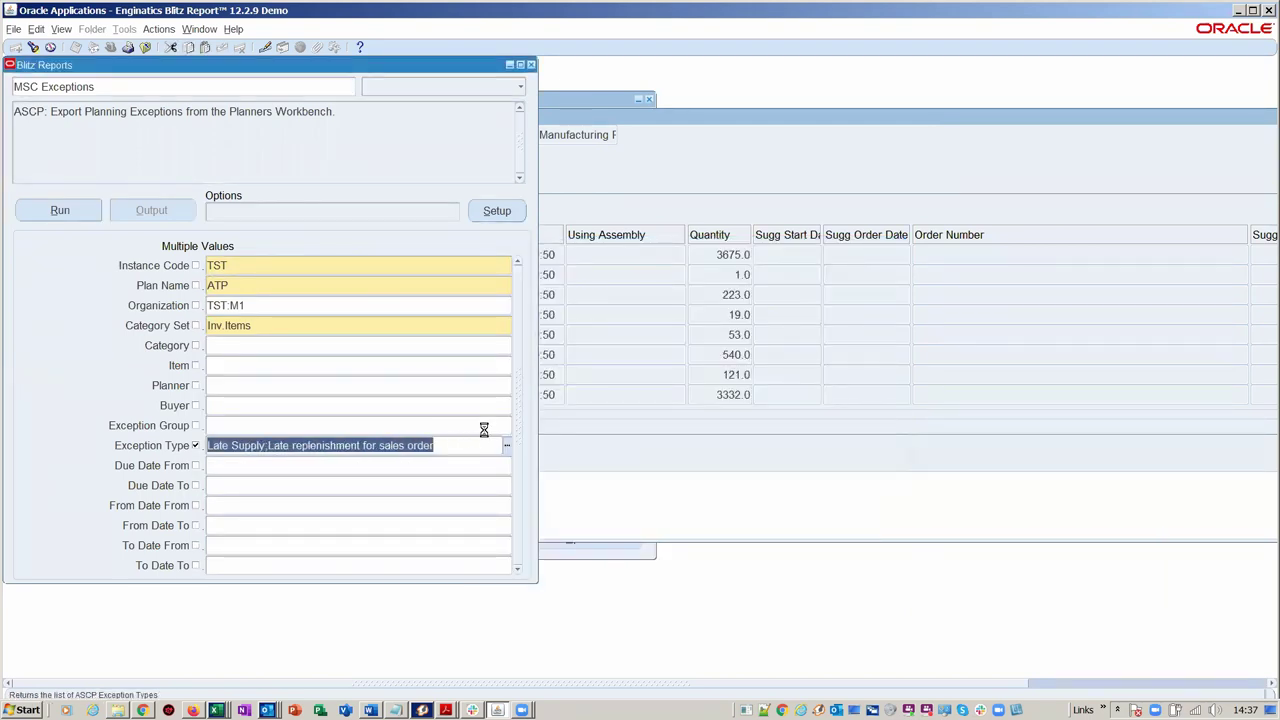
pyautogui.scroll(-5, 485, 432)
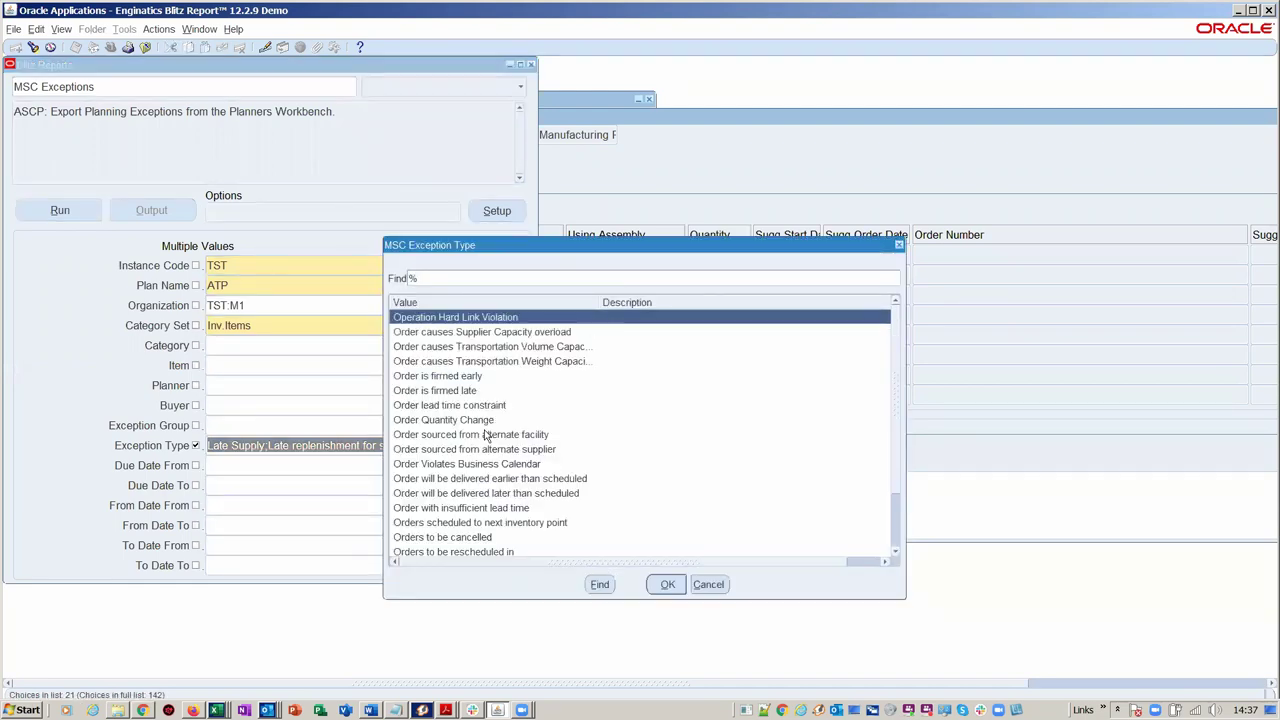
pyautogui.doubleClick(487, 434)
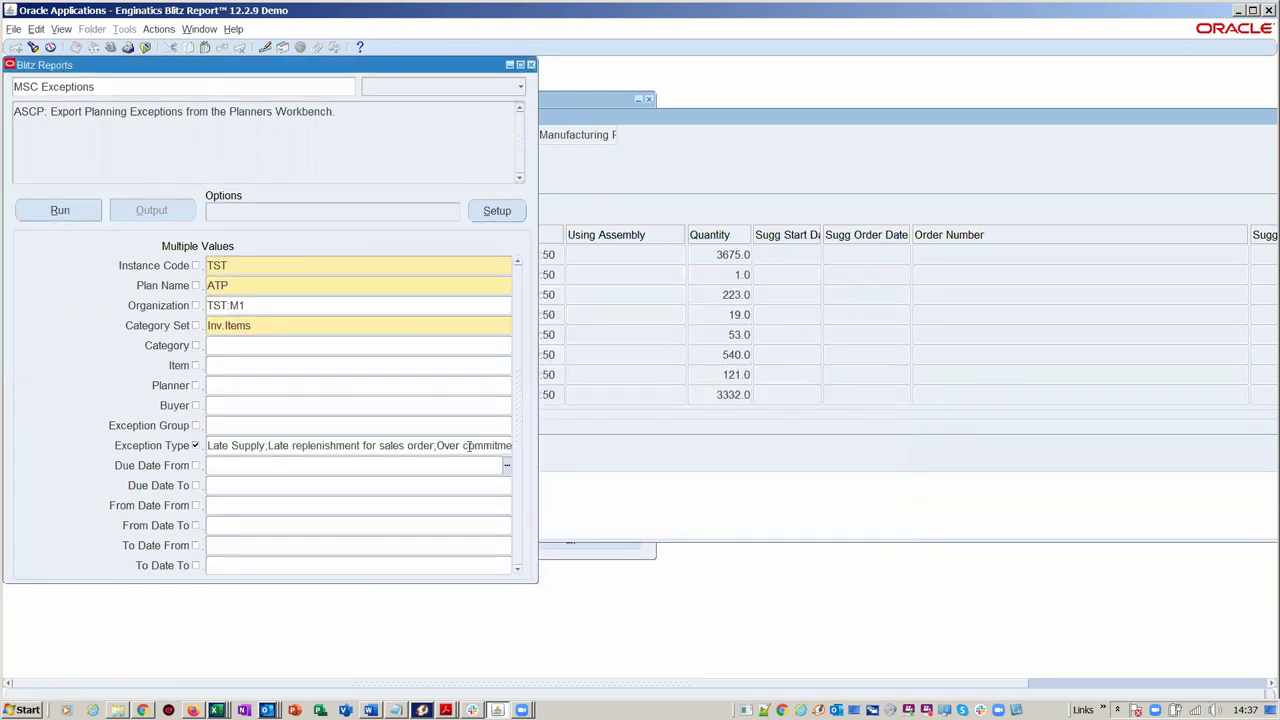
# Search the exception types for %past%, add Past due orders to the selection, and run the MSC Exceptions report
pyautogui.click(510, 281)
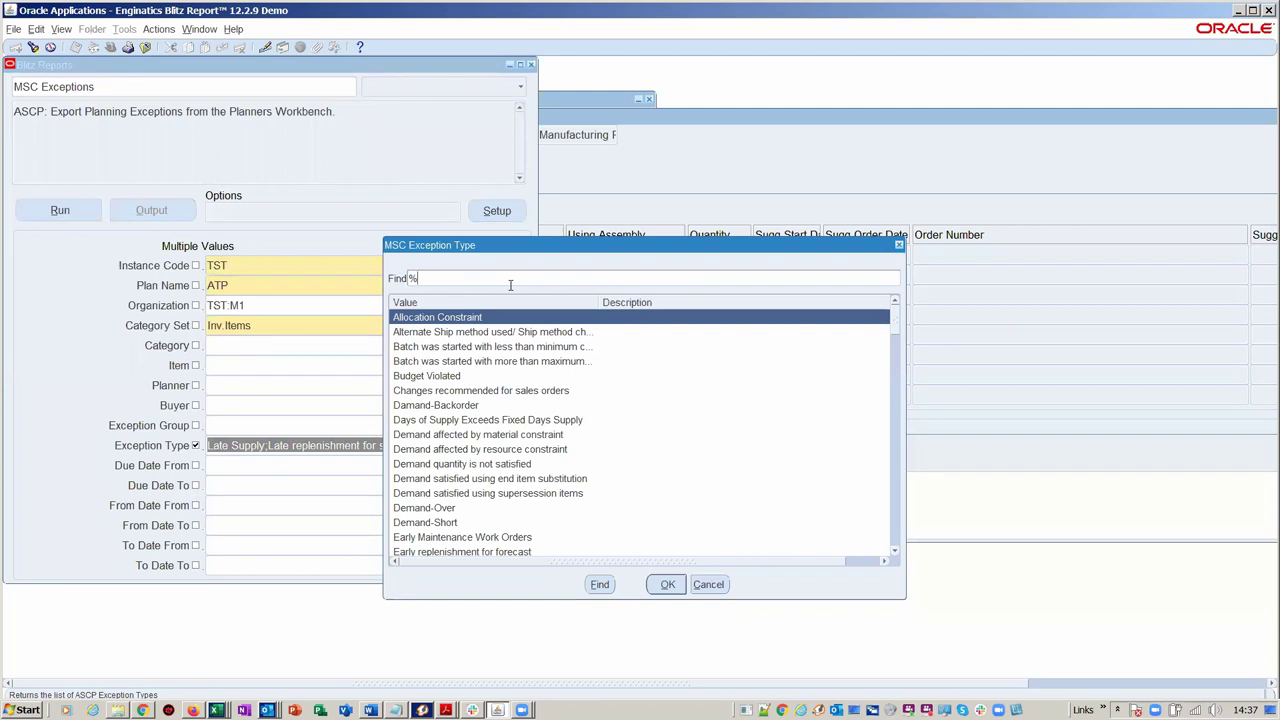
pyautogui.scroll(-5, 521, 407)
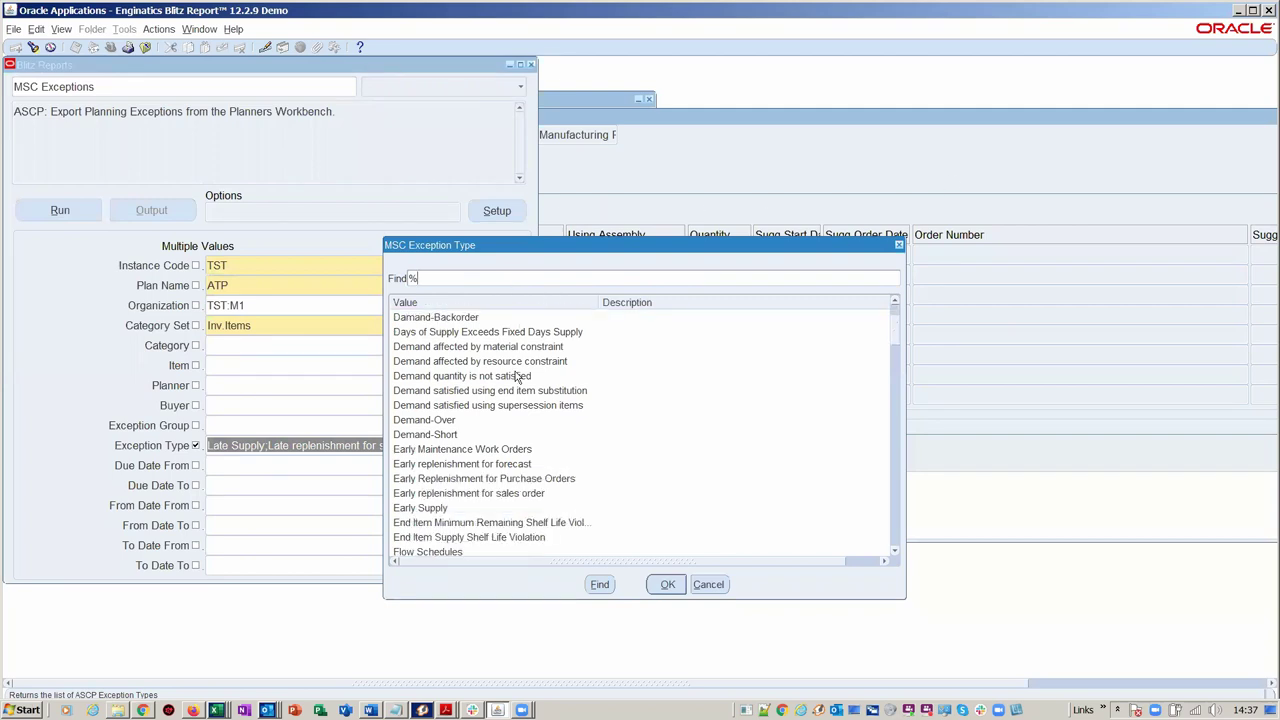
pyautogui.scroll(-10, 535, 445)
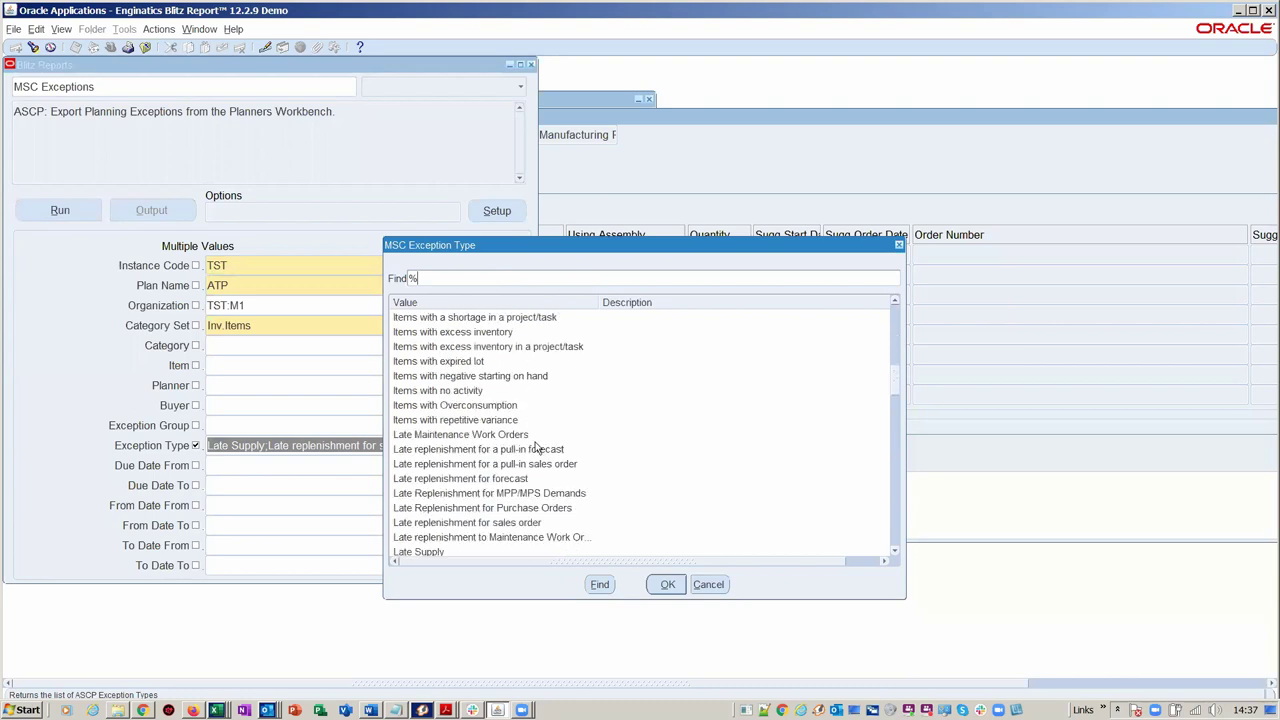
pyautogui.scroll(-3, 535, 449)
pyautogui.scroll(-2, 541, 425)
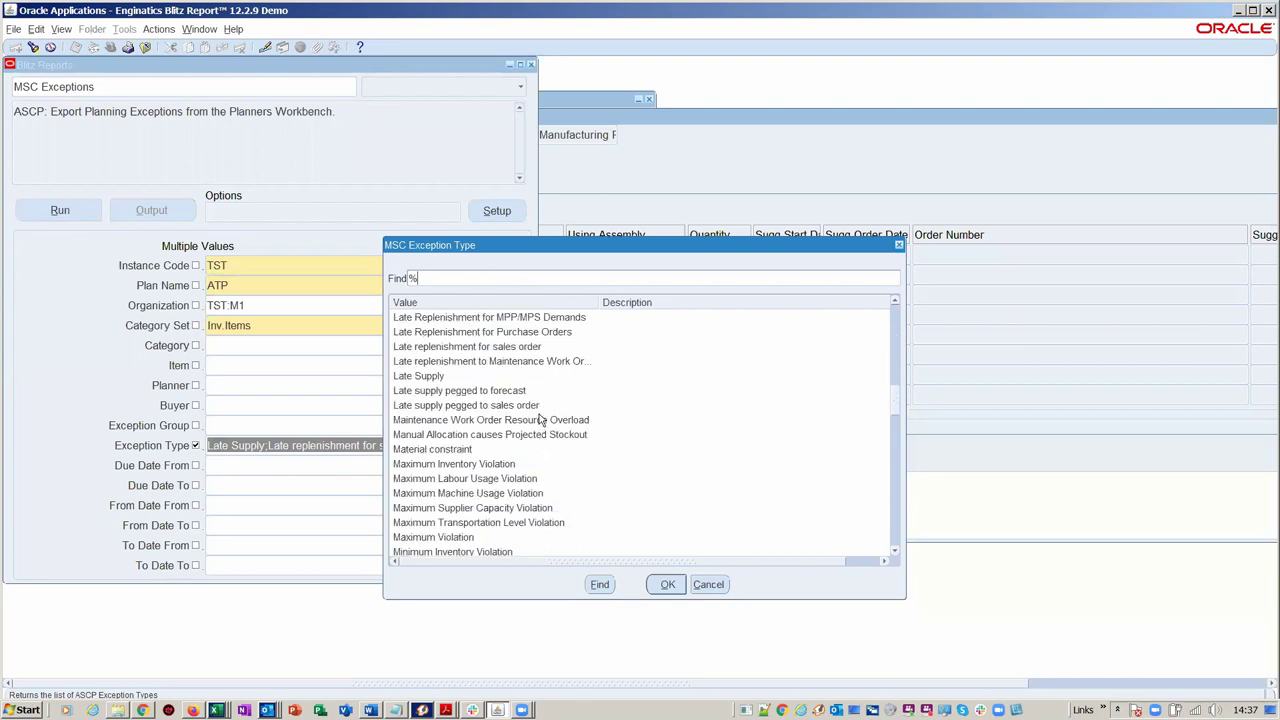
pyautogui.scroll(-1, 540, 420)
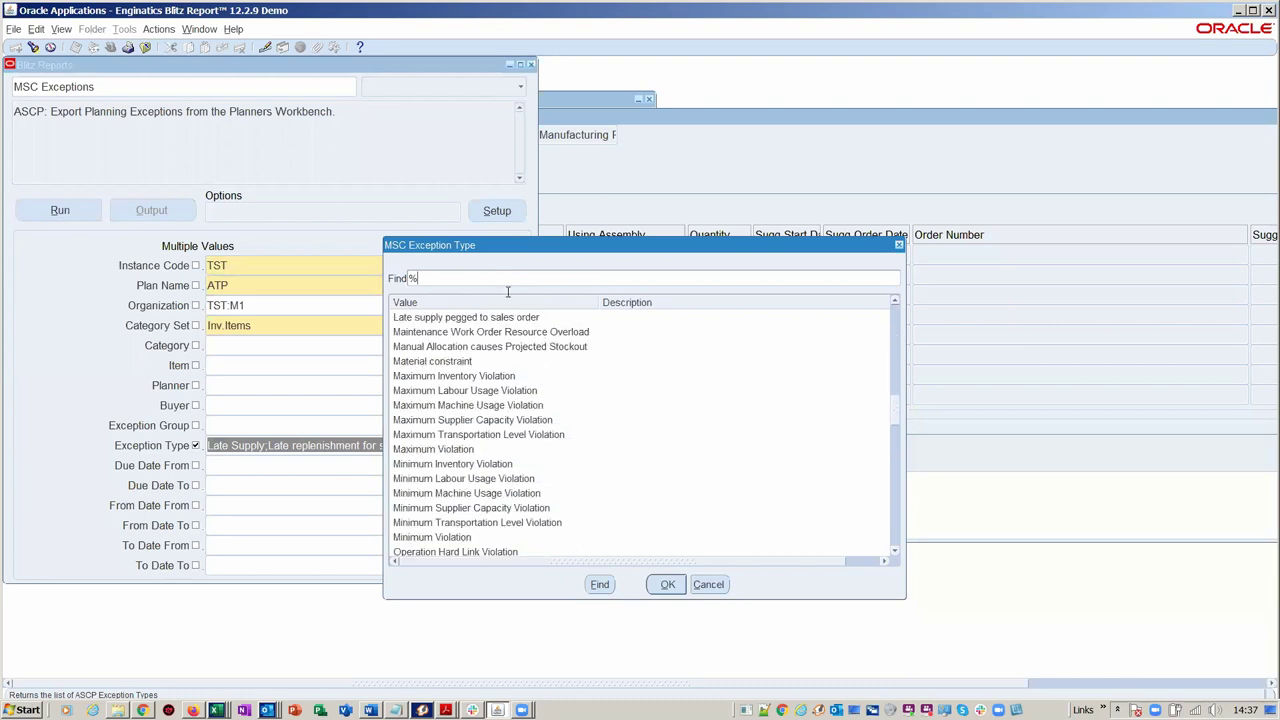
pyautogui.write('past%')
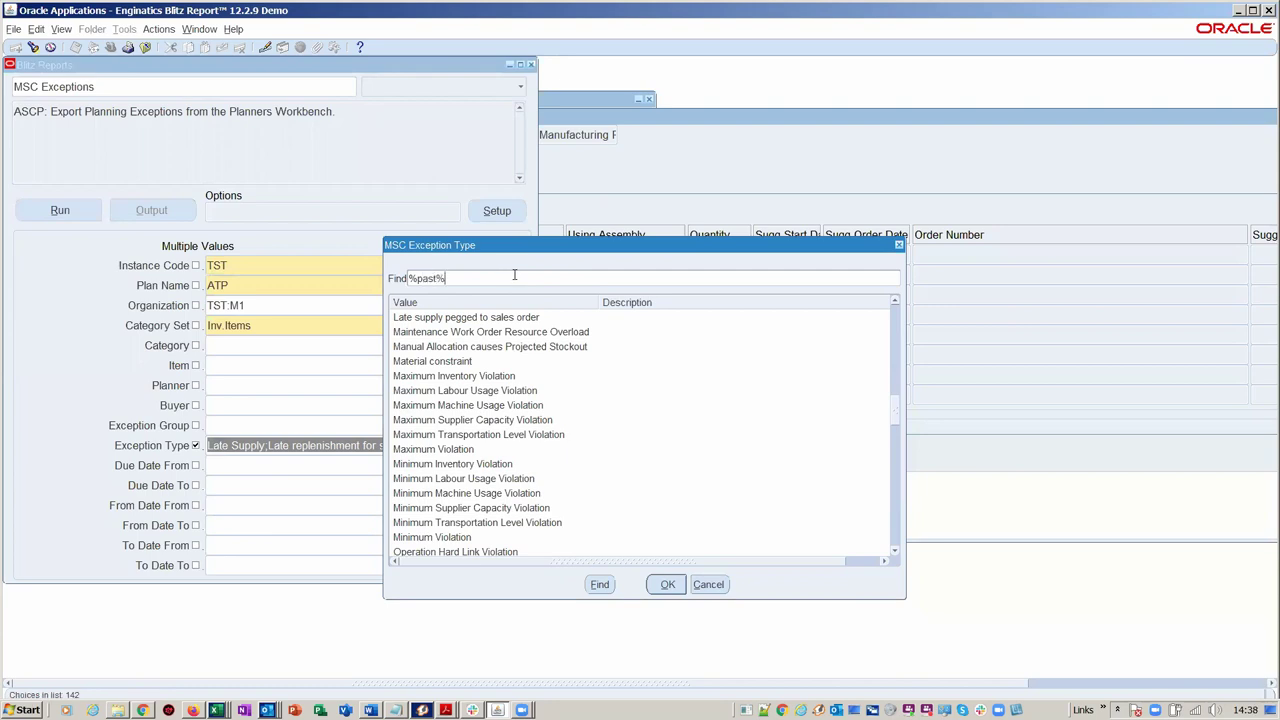
pyautogui.press('Return')
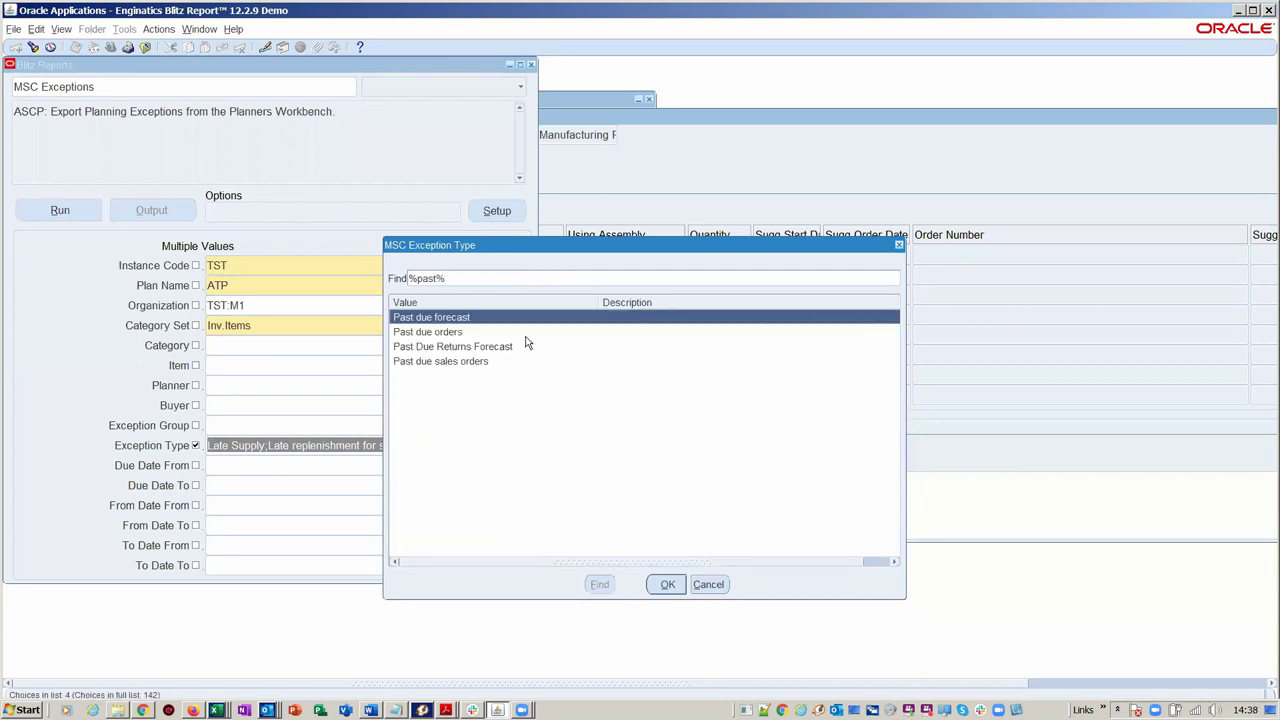
pyautogui.click(511, 333)
pyautogui.doubleClick(511, 338)
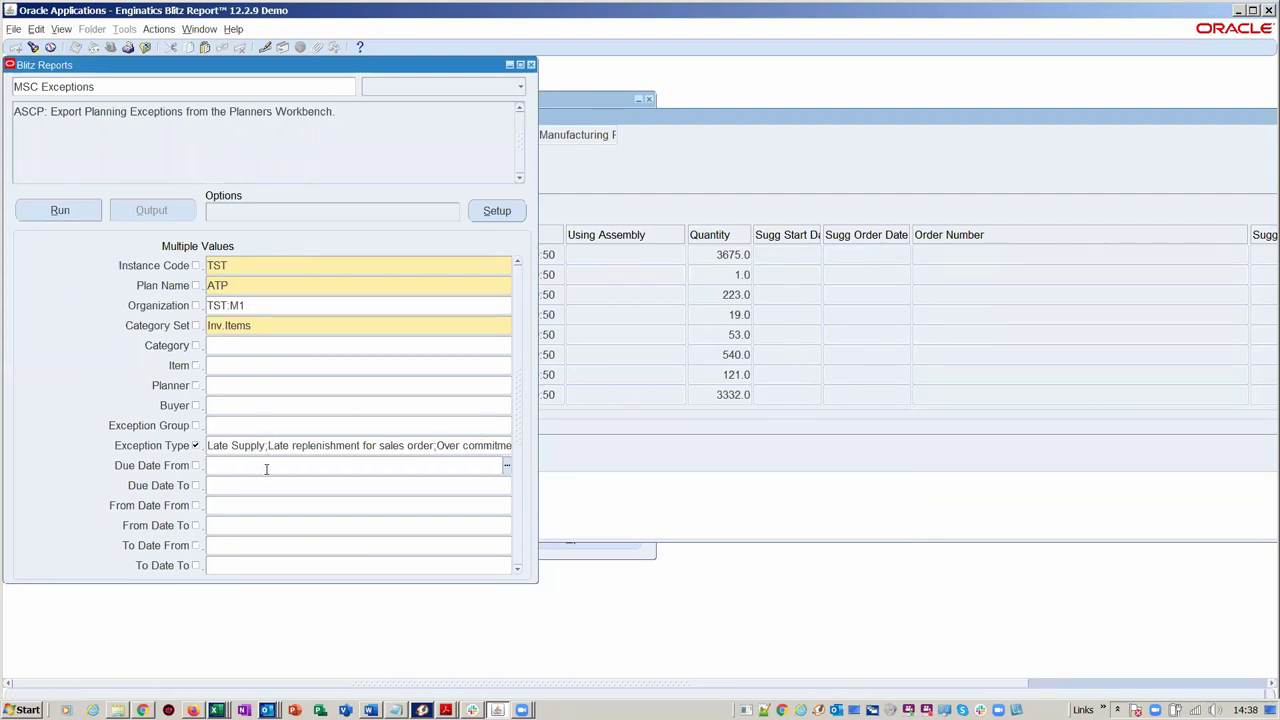
pyautogui.click(79, 209)
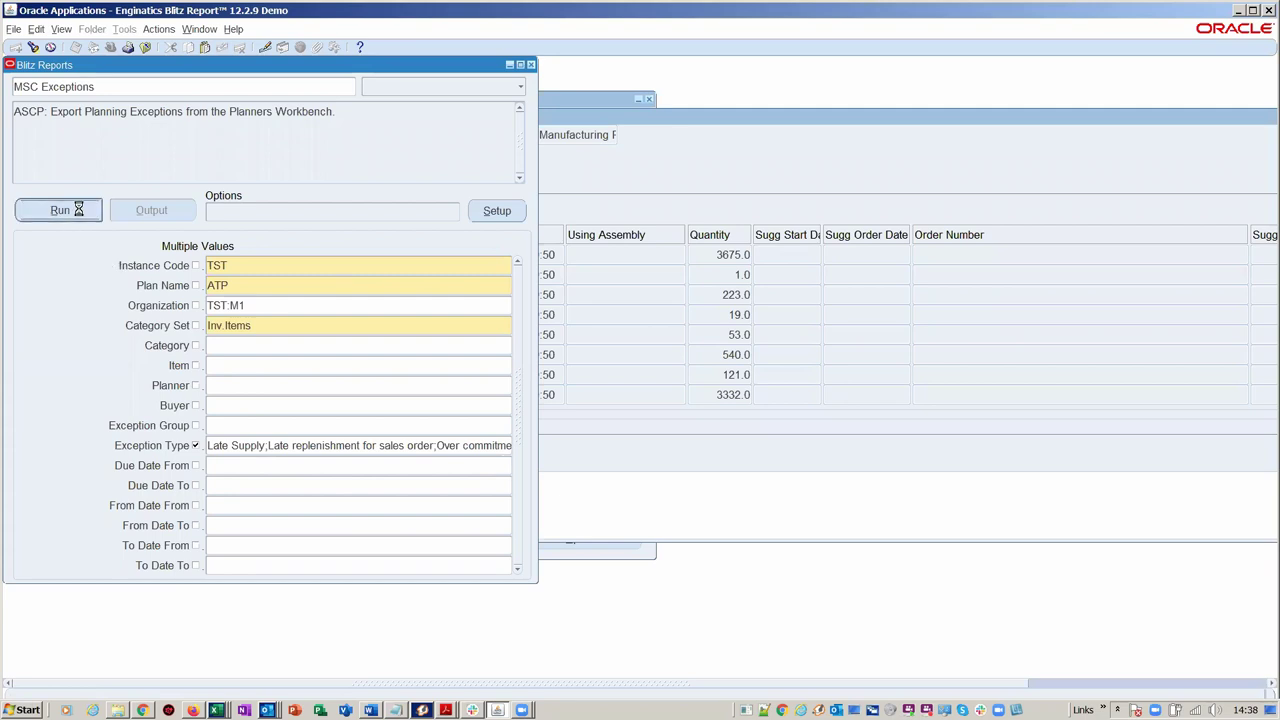
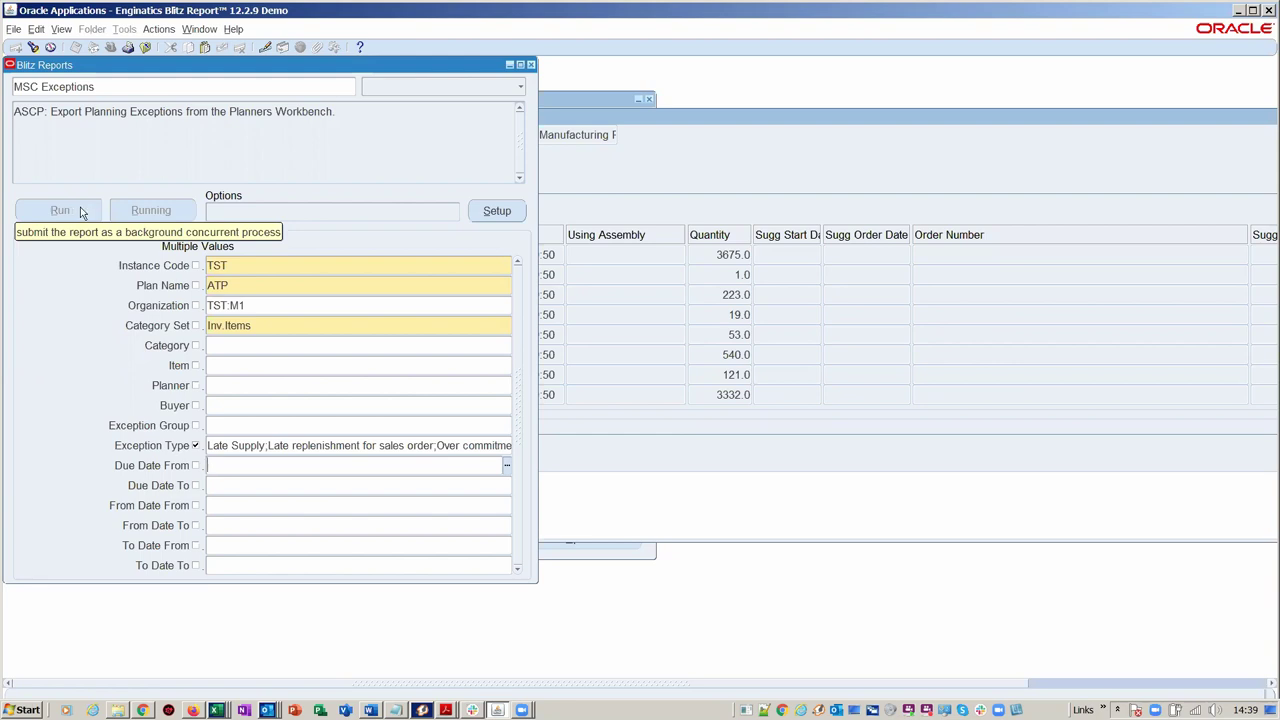
# List all of your own concurrent requests and open the output of the latest MSC Exceptions request
pyautogui.click(95, 66)
pyautogui.moveTo(95, 66); pyautogui.dragTo(341, 101)
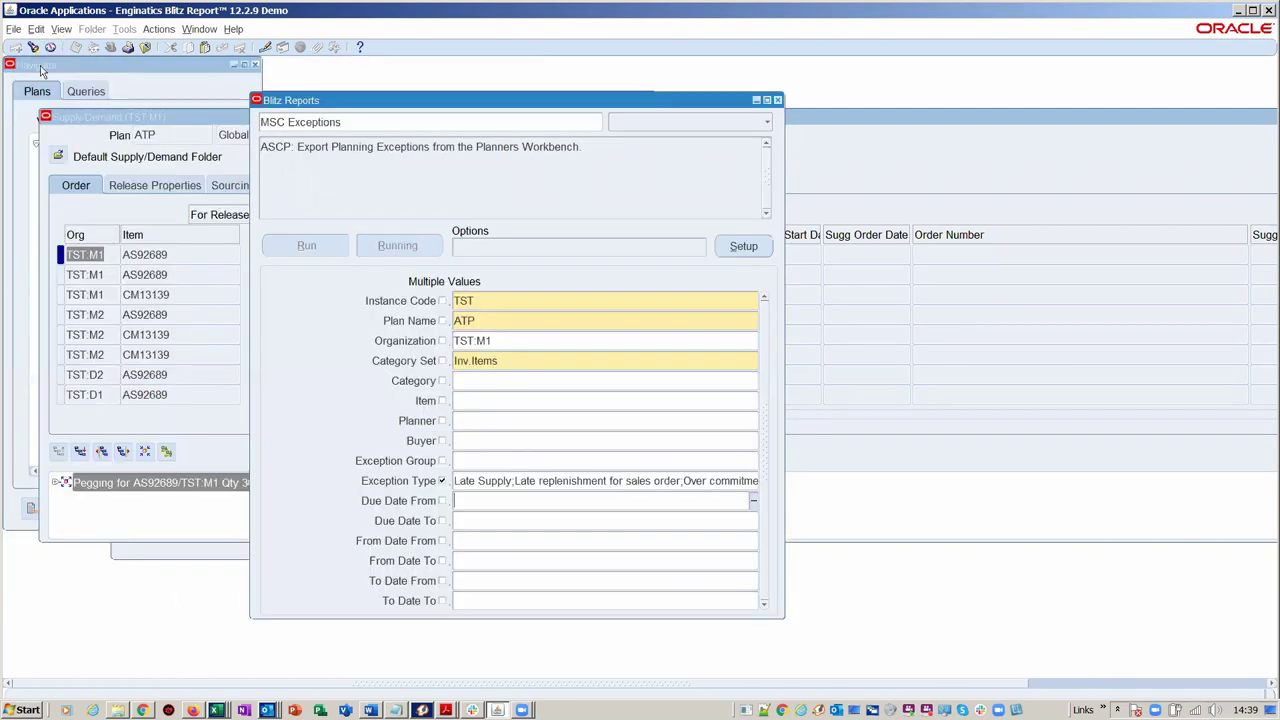
pyautogui.click(61, 29)
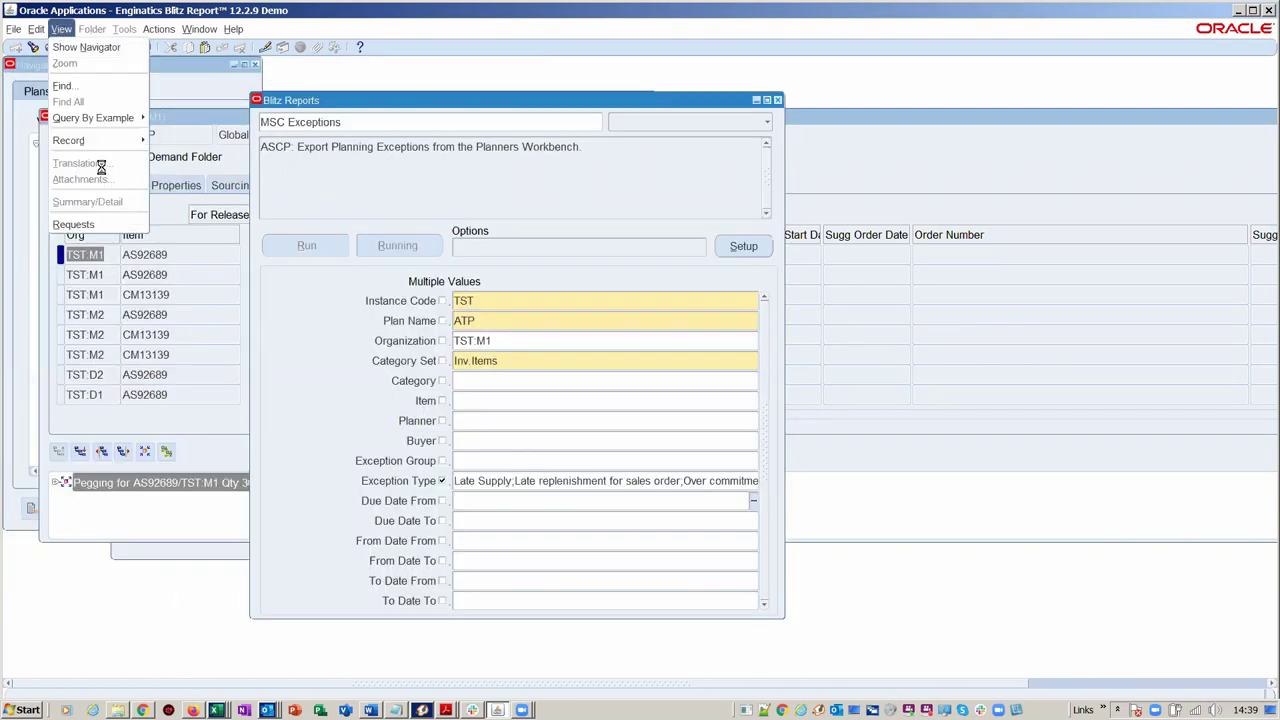
pyautogui.click(87, 226)
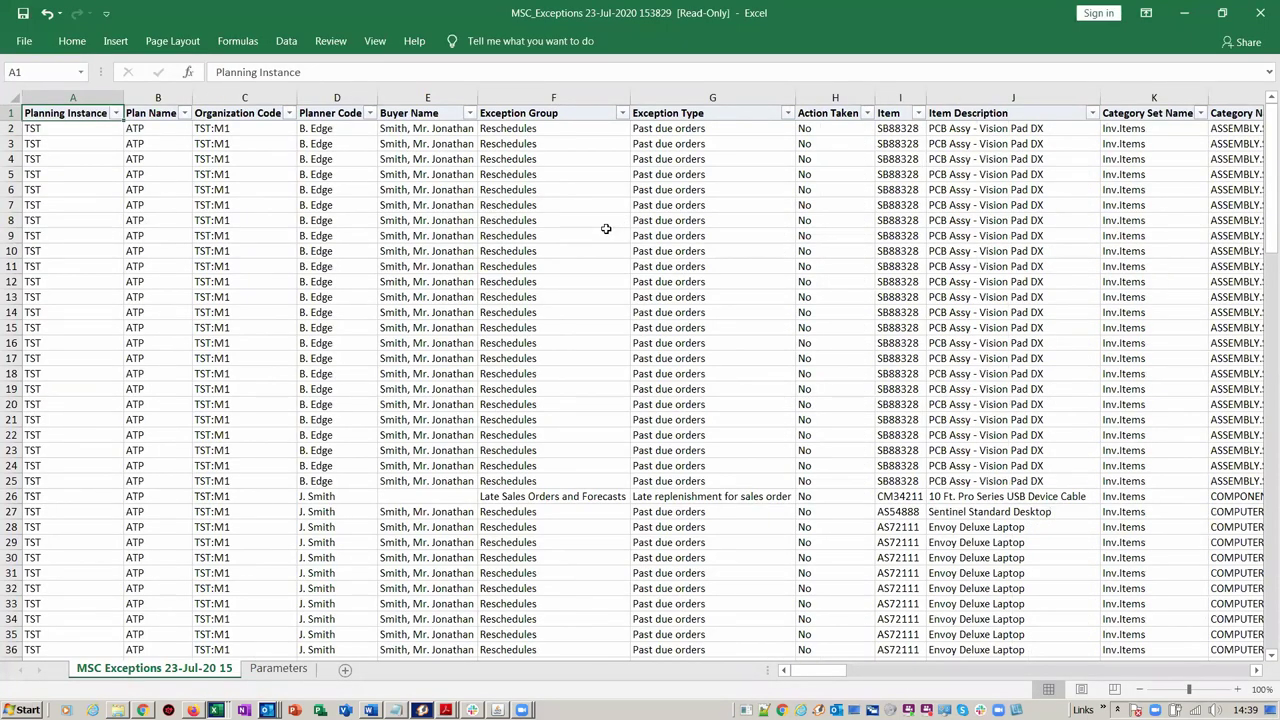
pyautogui.hotkey('alt', 'Tab')
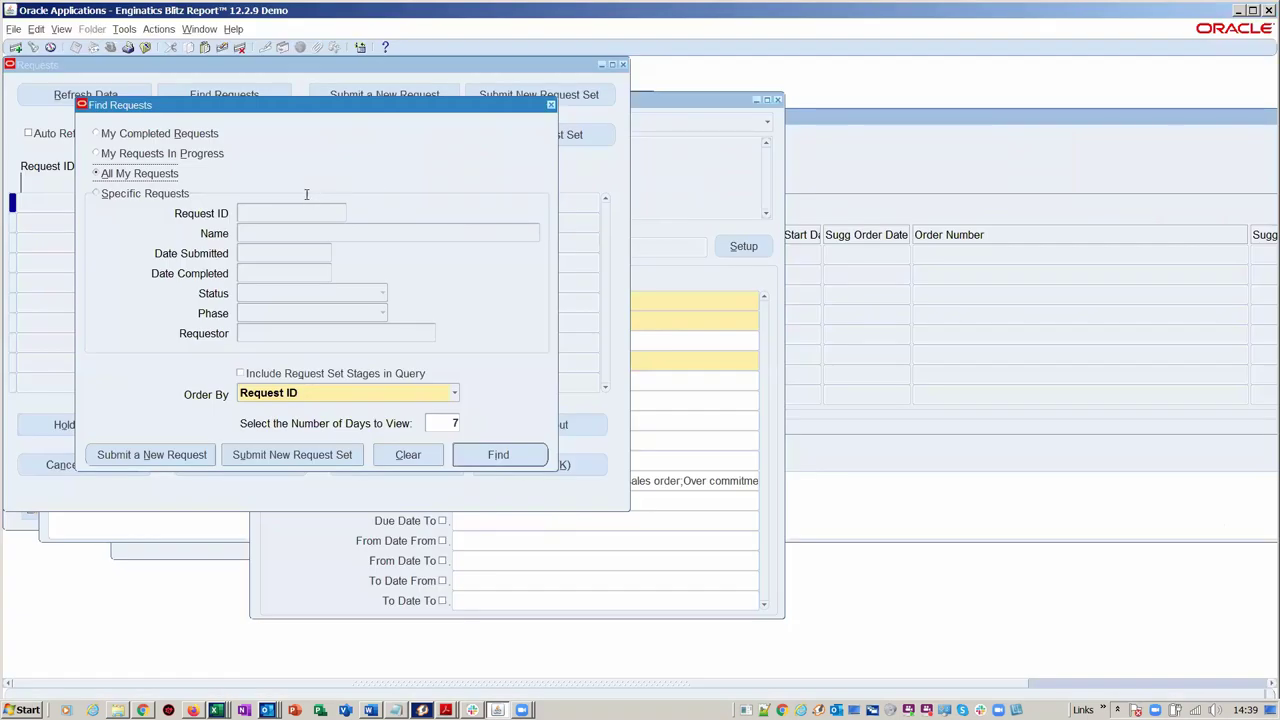
pyautogui.click(490, 455)
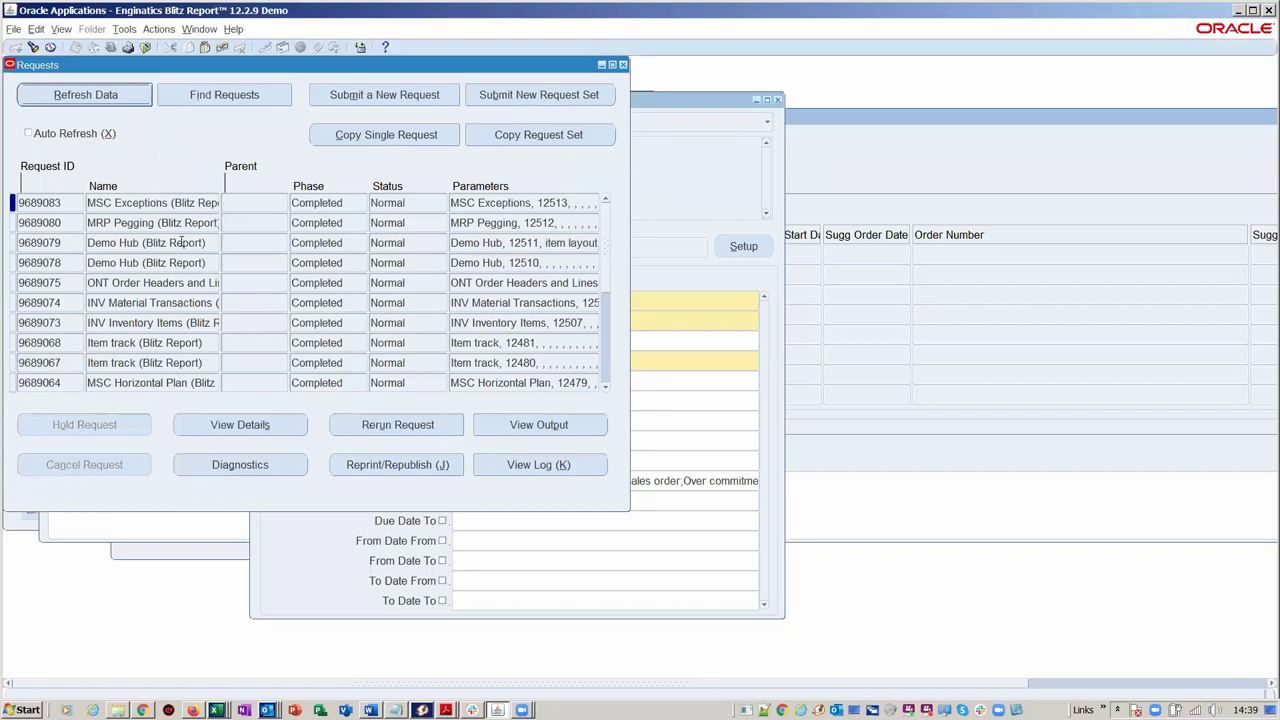
pyautogui.click(171, 202)
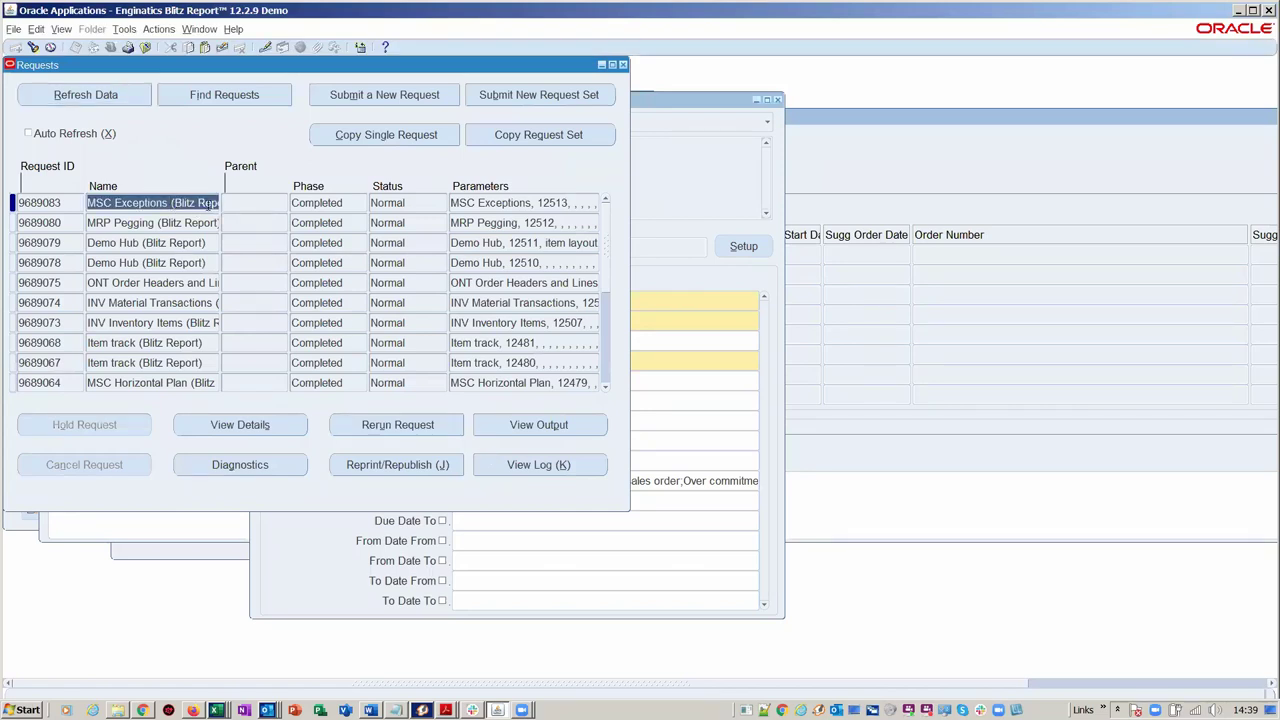
pyautogui.click(537, 425)
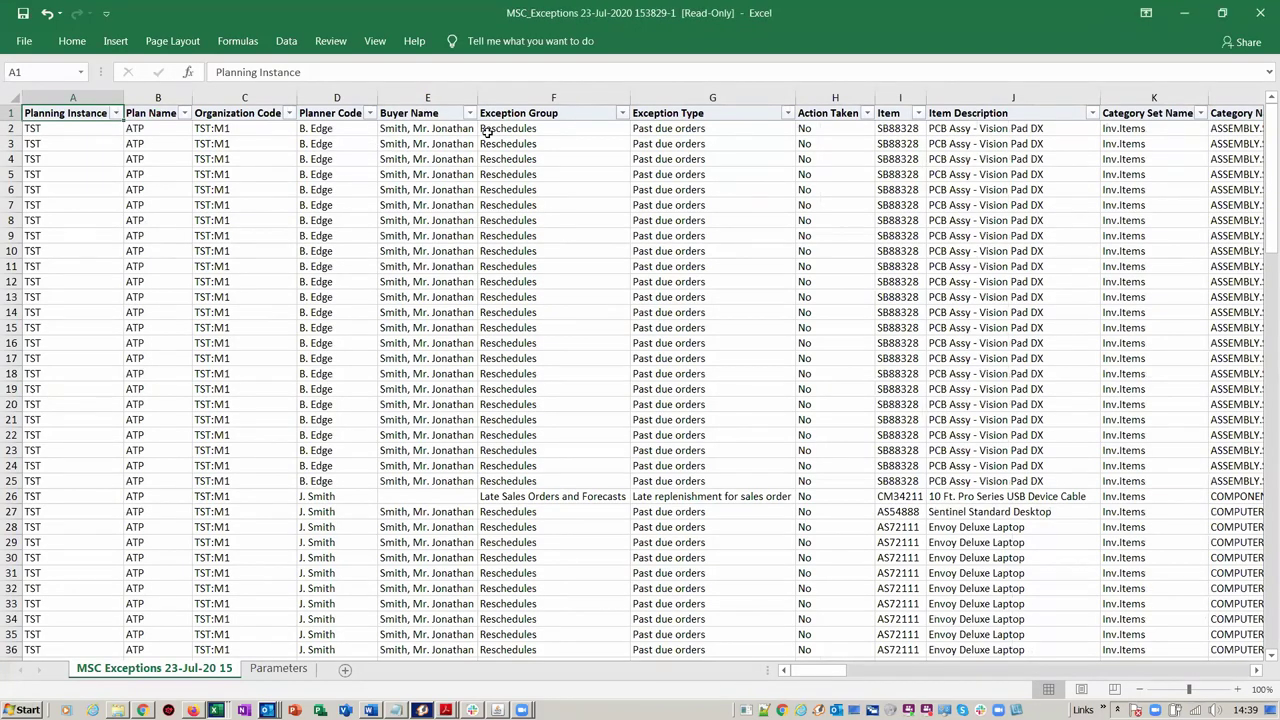
# Filter the Exception Group column of the exported exceptions to show only Late Sales Orders and Forecasts
pyautogui.click(553, 128)
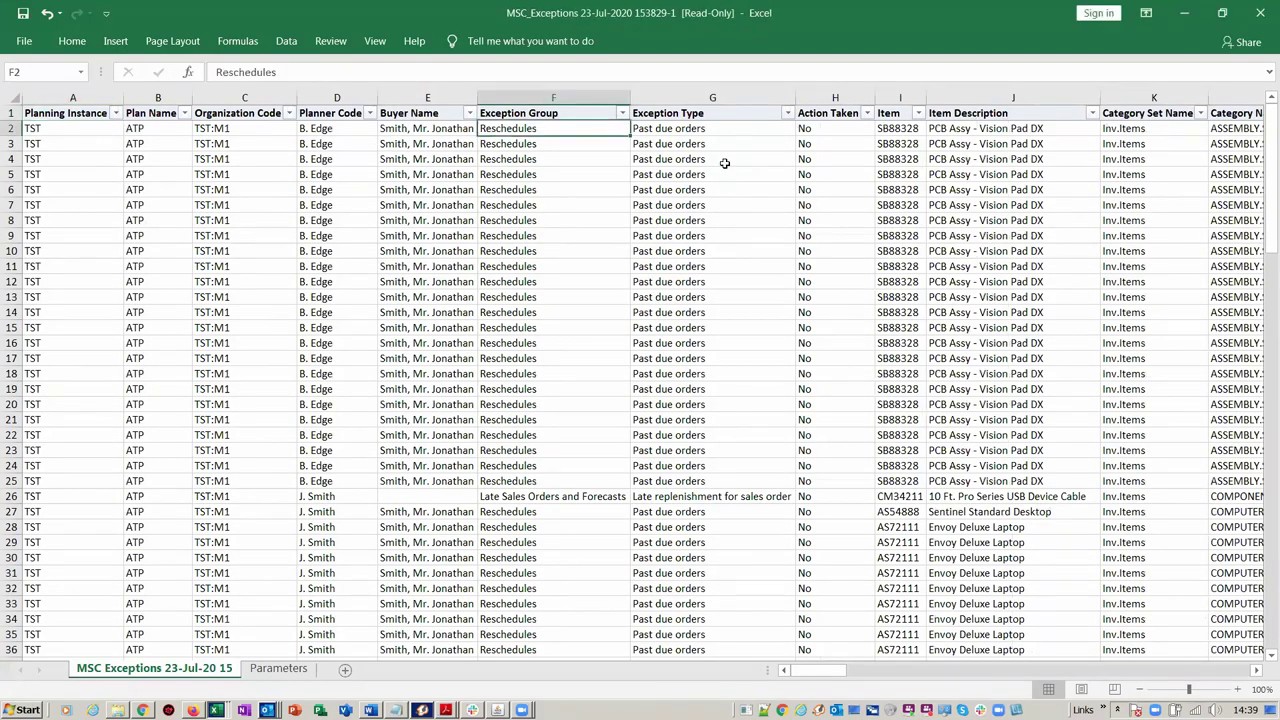
pyautogui.press('Left')
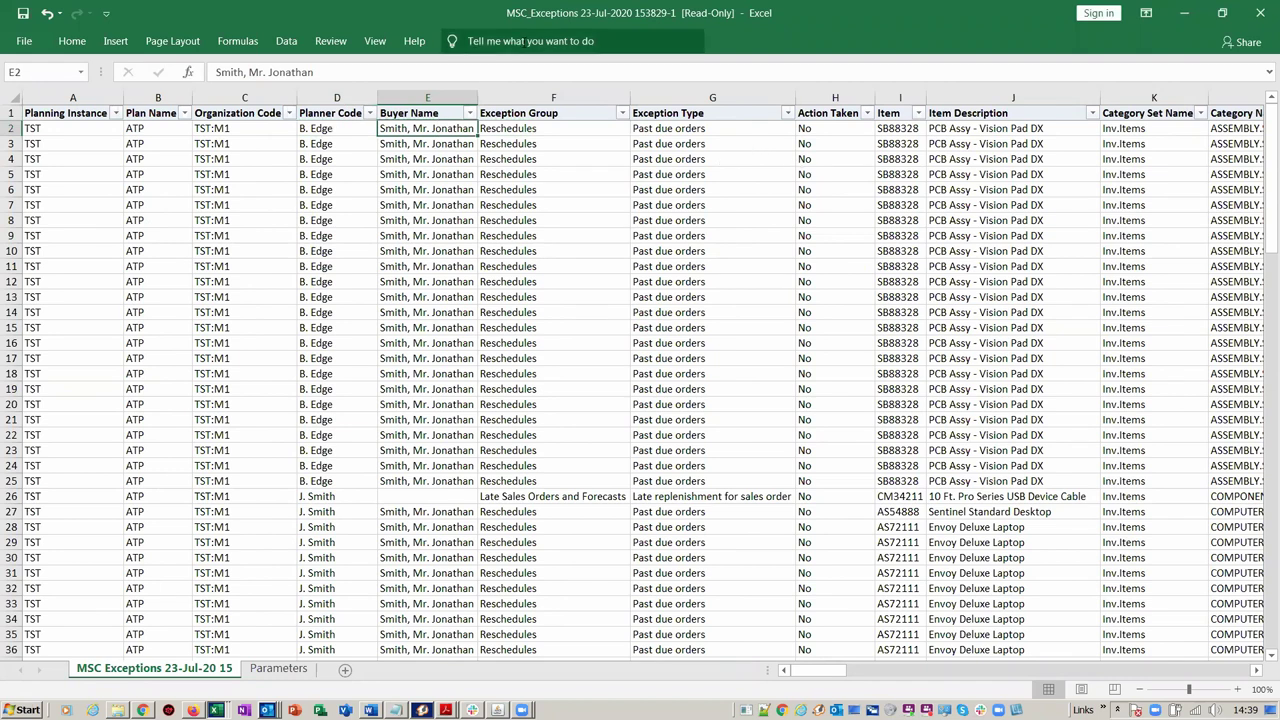
pyautogui.click(622, 113)
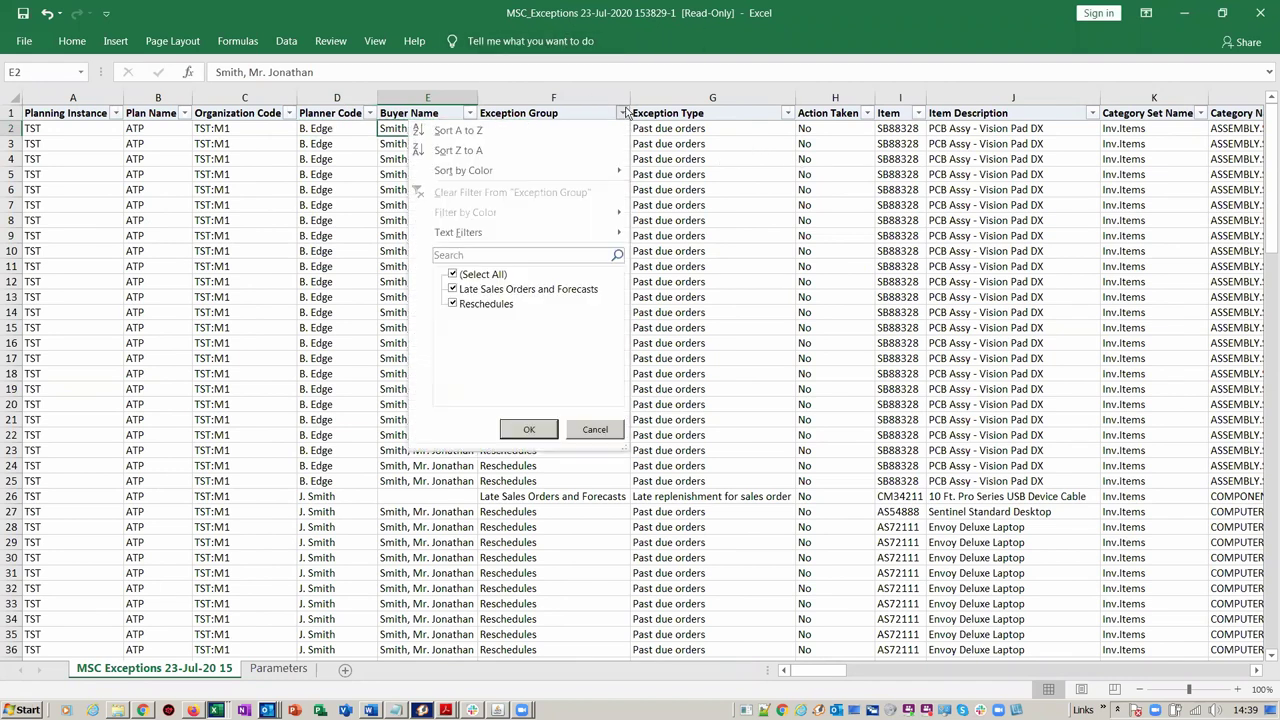
pyautogui.click(483, 274)
pyautogui.click(528, 289)
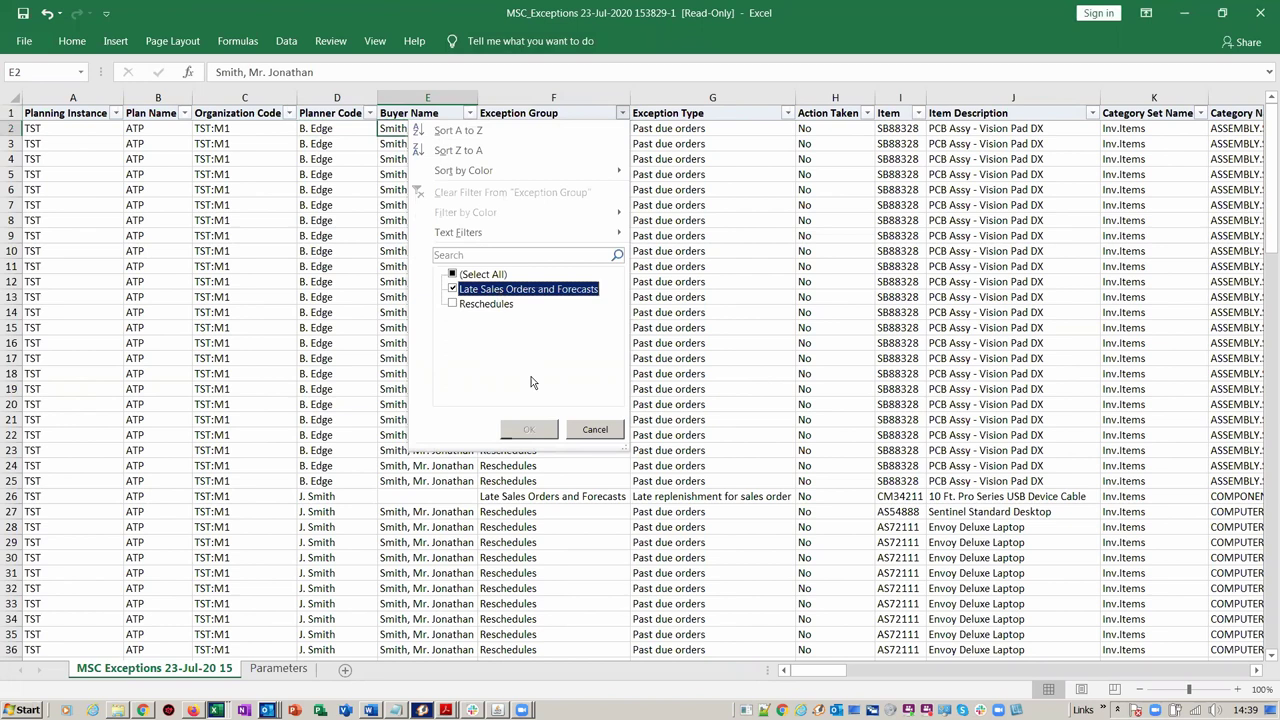
pyautogui.click(548, 429)
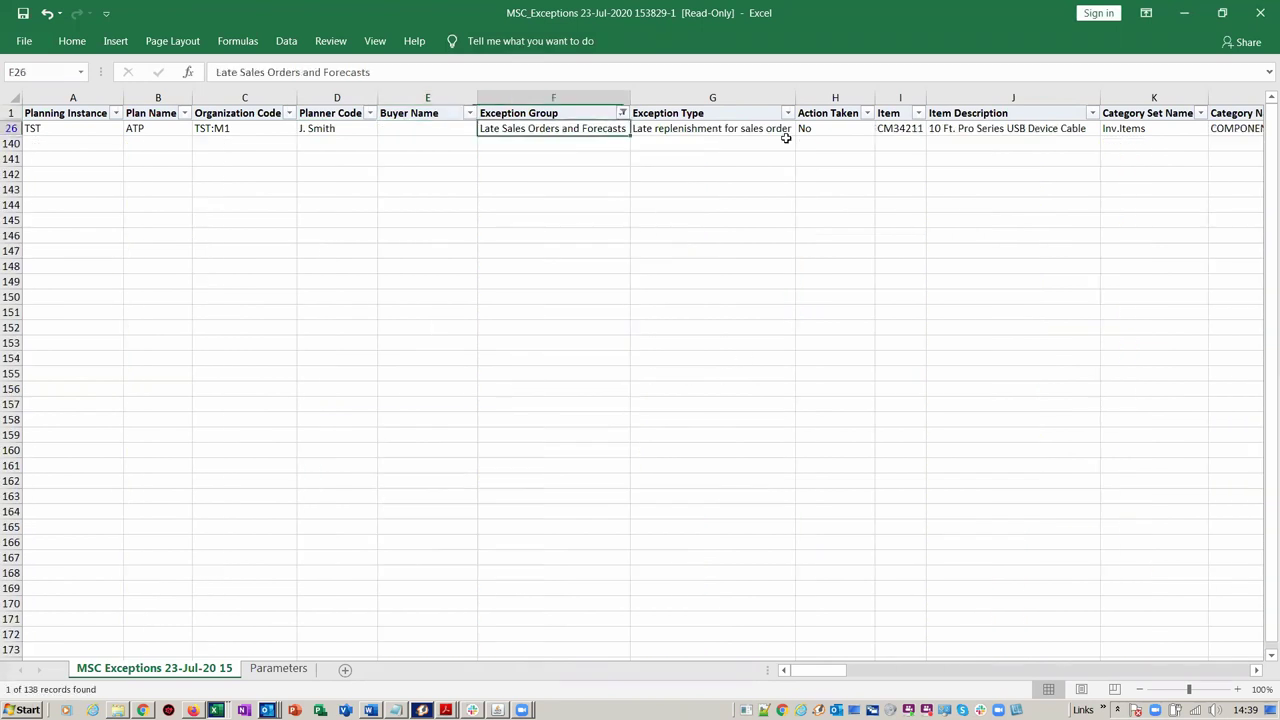
# Examine the filtered exception row across its columns, including exception type, item, category, end item, quantity, order number and order type
pyautogui.press('Left')
pyautogui.press('Left')
pyautogui.press('Right')
pyautogui.press('Right')
pyautogui.press('Right')
pyautogui.press('Right')
pyautogui.press('Right')
pyautogui.press('Right')
pyautogui.press('Right')
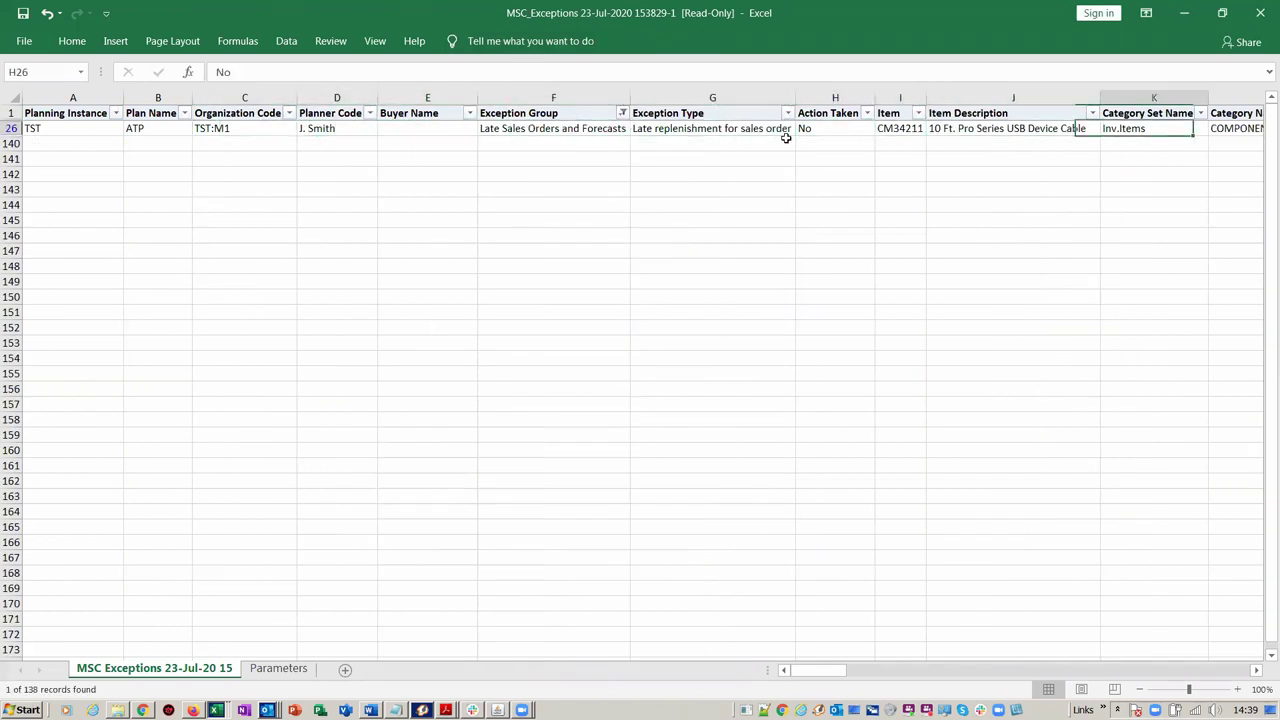
pyautogui.press('Right')
pyautogui.press('Right')
pyautogui.press('Right')
pyautogui.press('Right')
pyautogui.press('Right')
pyautogui.press('Right')
pyautogui.press('Right')
pyautogui.press('Left')
pyautogui.press('Left')
pyautogui.press('Left')
pyautogui.press('Left')
pyautogui.press('Left')
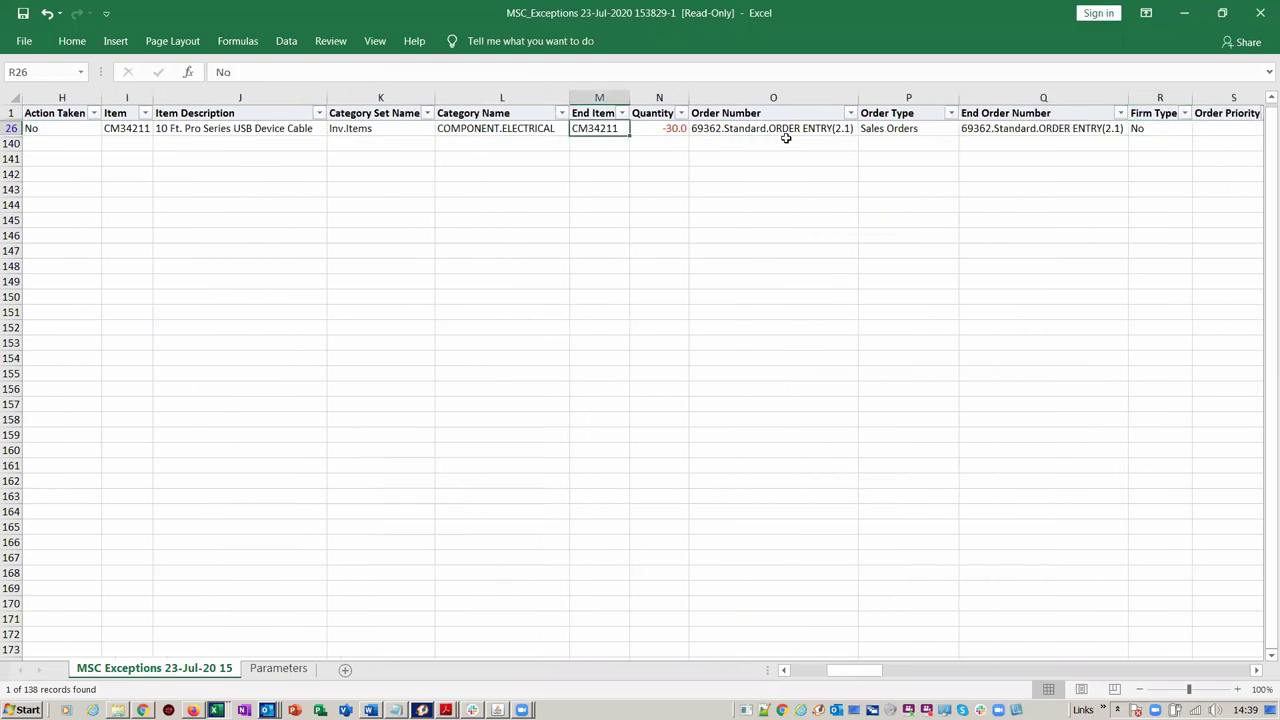
pyautogui.press('Right')
pyautogui.press('Right')
pyautogui.press('Right')
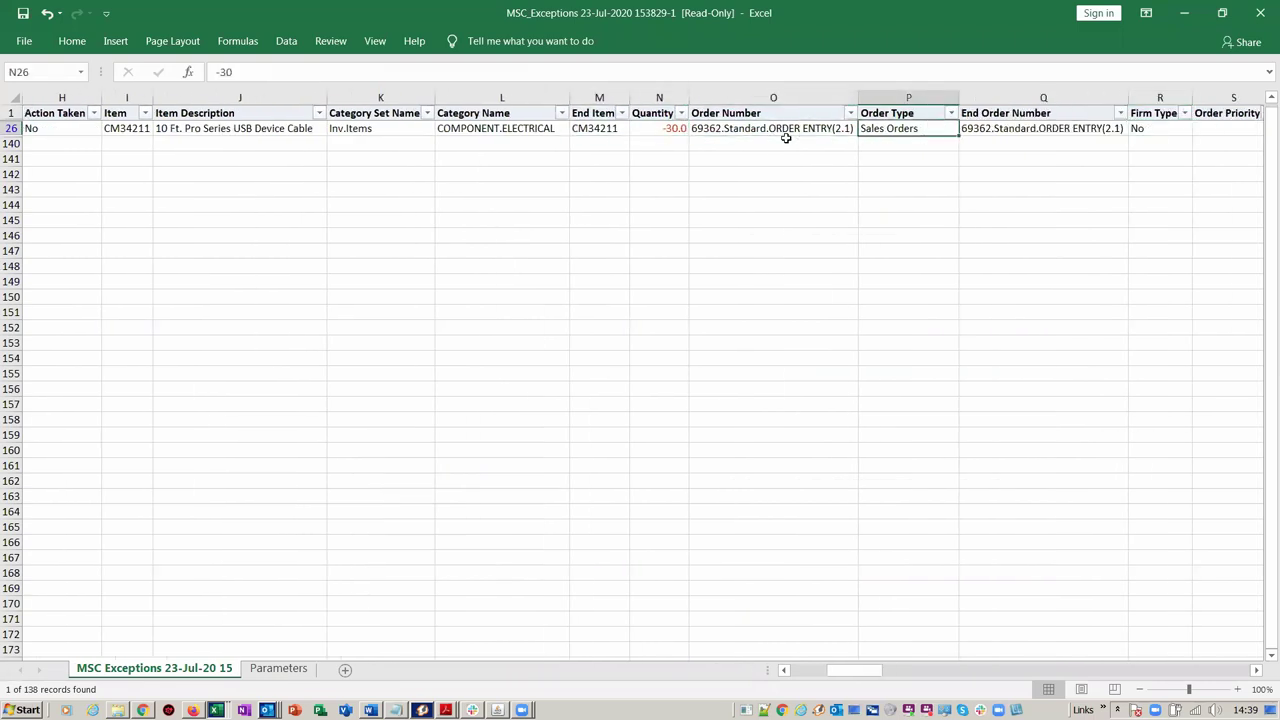
pyautogui.press('Left')
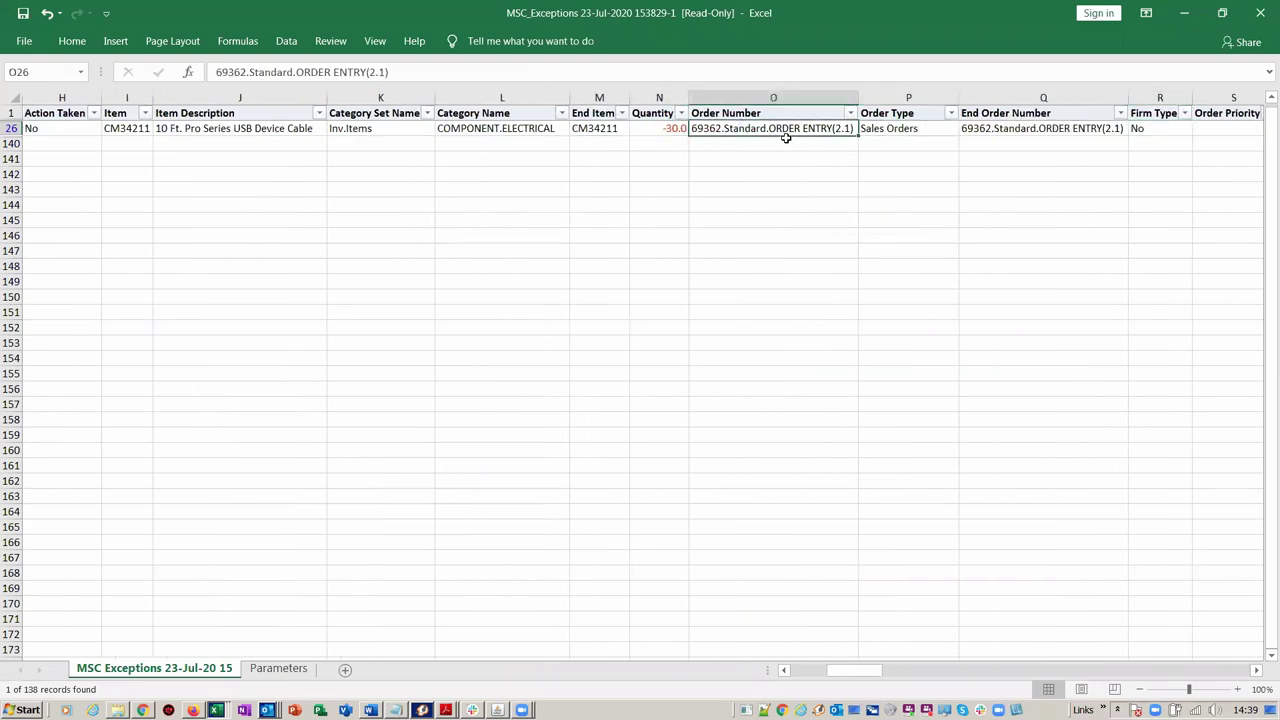
# Examine the late sales order row's order priority, due date, demand scheduled due date and demand satisfied date
pyautogui.press('Right')
pyautogui.press('Right')
pyautogui.press('Right')
pyautogui.press('Right')
pyautogui.press('Right')
pyautogui.press('Right')
pyautogui.press('Right')
pyautogui.press('Right')
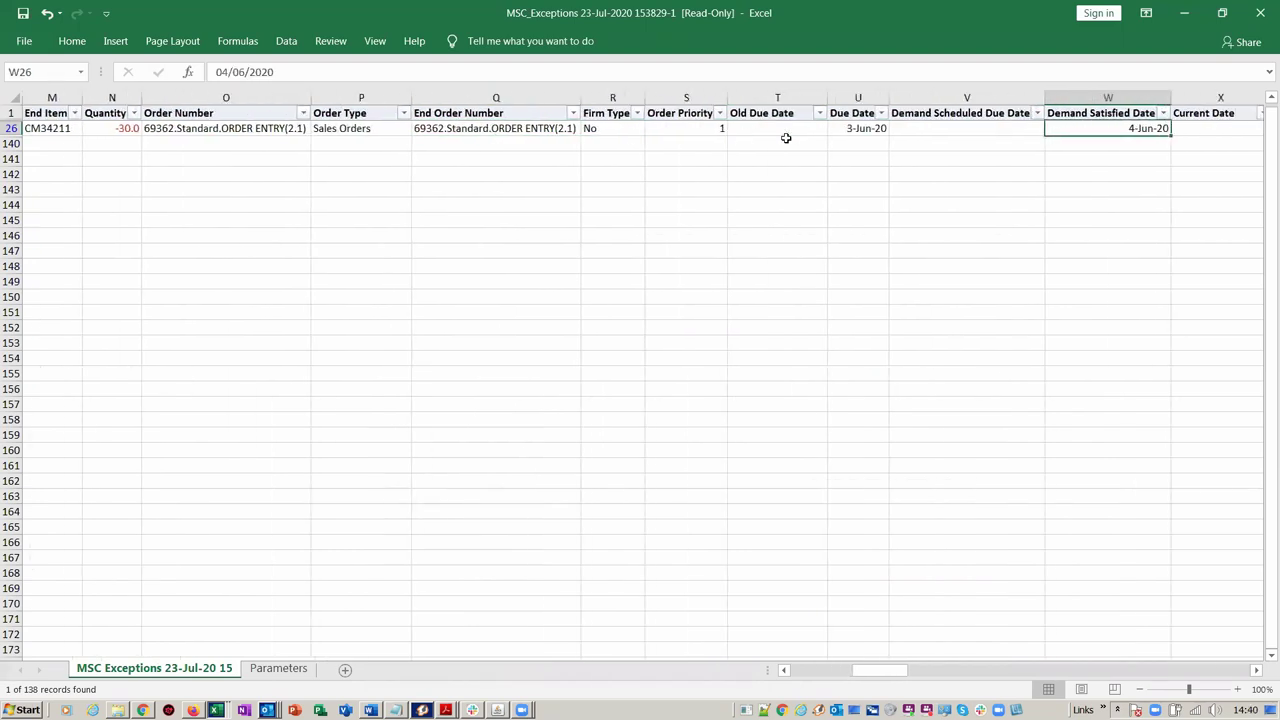
pyautogui.press('Left')
pyautogui.press('Left')
pyautogui.press('Left')
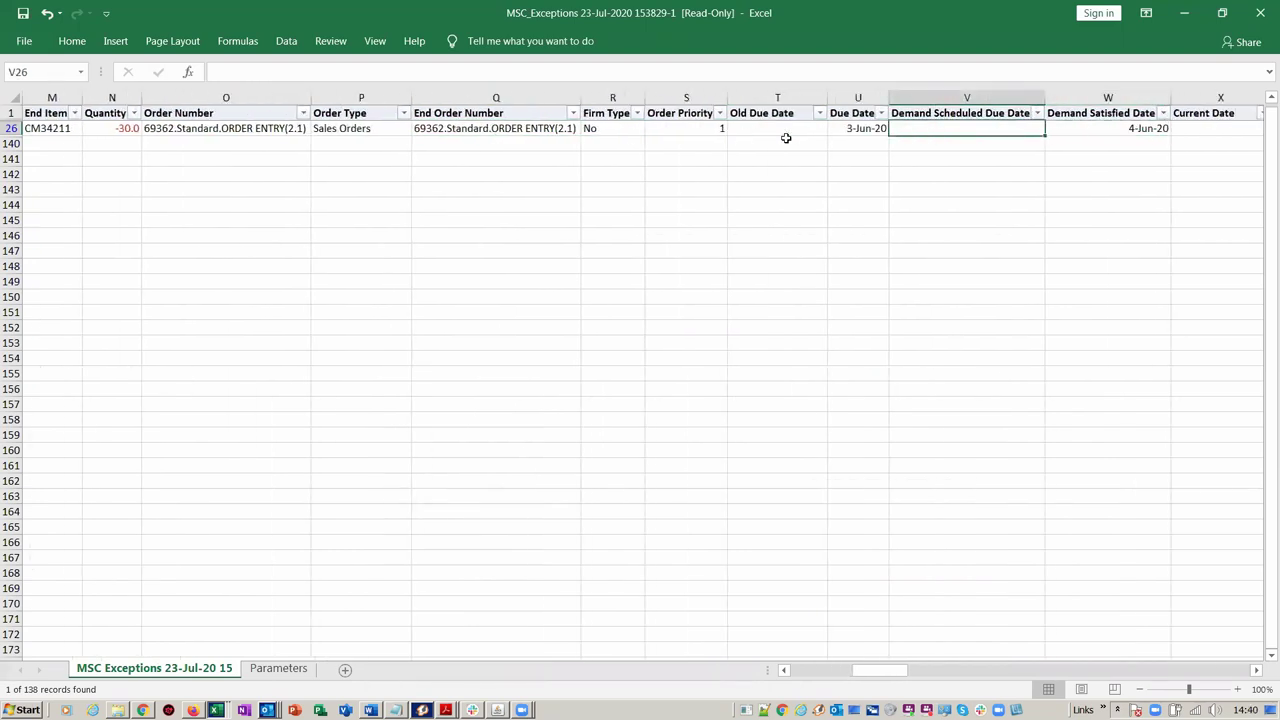
# Change the Exception Group filter to show only Reschedules instead of Late Sales Orders and Forecasts
pyautogui.press('Left')
pyautogui.press('Left')
pyautogui.press('Left')
pyautogui.press('Left')
pyautogui.press('Left')
pyautogui.press('Left')
pyautogui.press('Left')
pyautogui.press('Left')
pyautogui.press('Left')
pyautogui.press('Left')
pyautogui.press('Left')
pyautogui.press('Left')
pyautogui.press('Left')
pyautogui.press('Left')
pyautogui.press('Left')
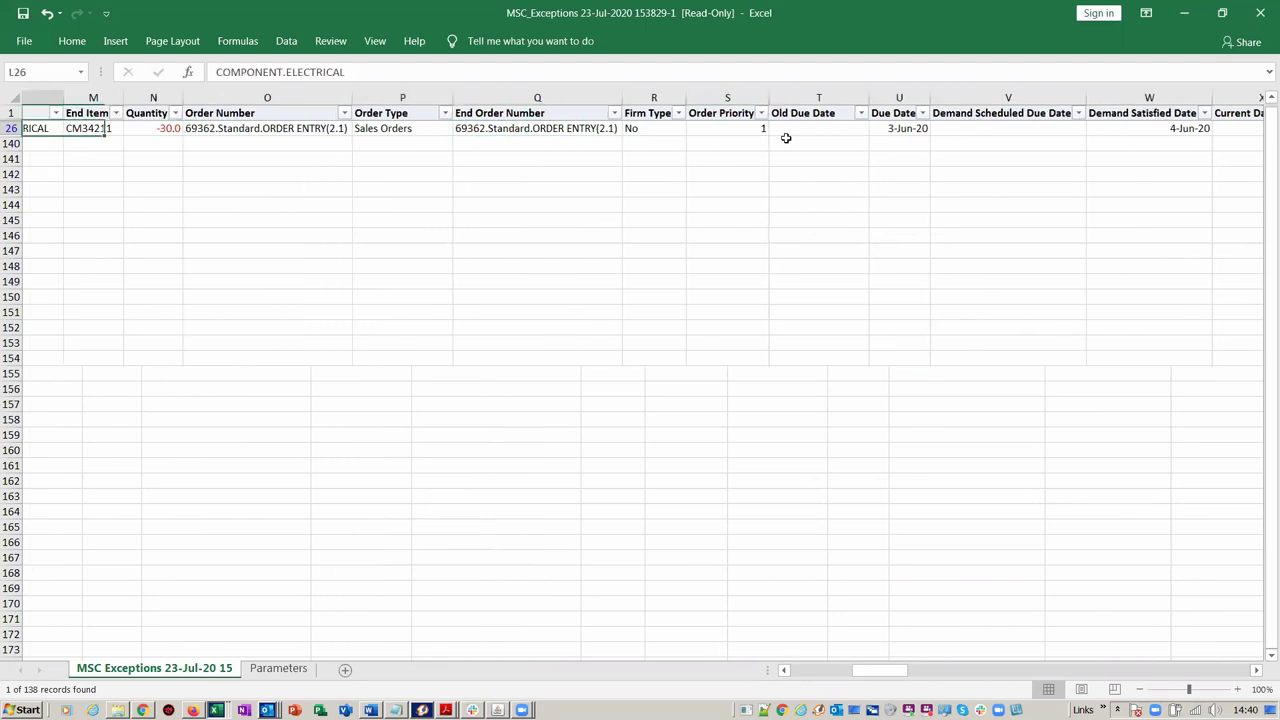
pyautogui.click(267, 113)
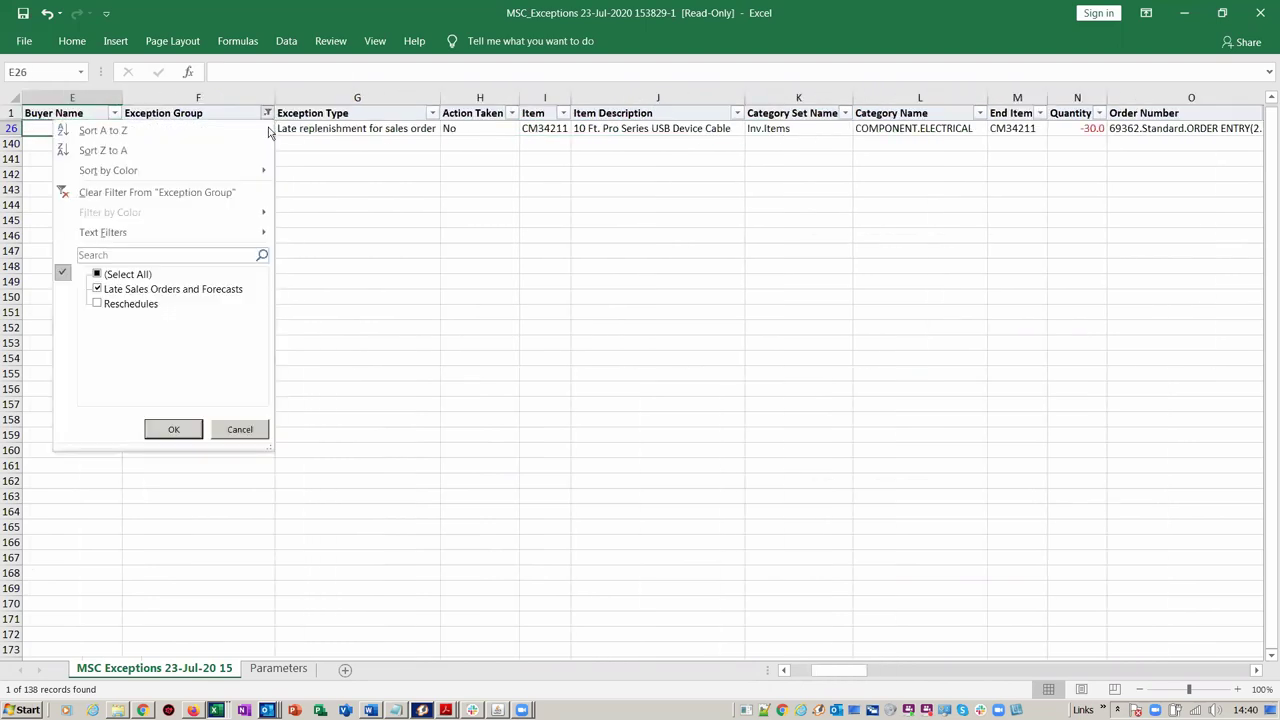
pyautogui.click(148, 305)
pyautogui.press('Up')
pyautogui.press('space')
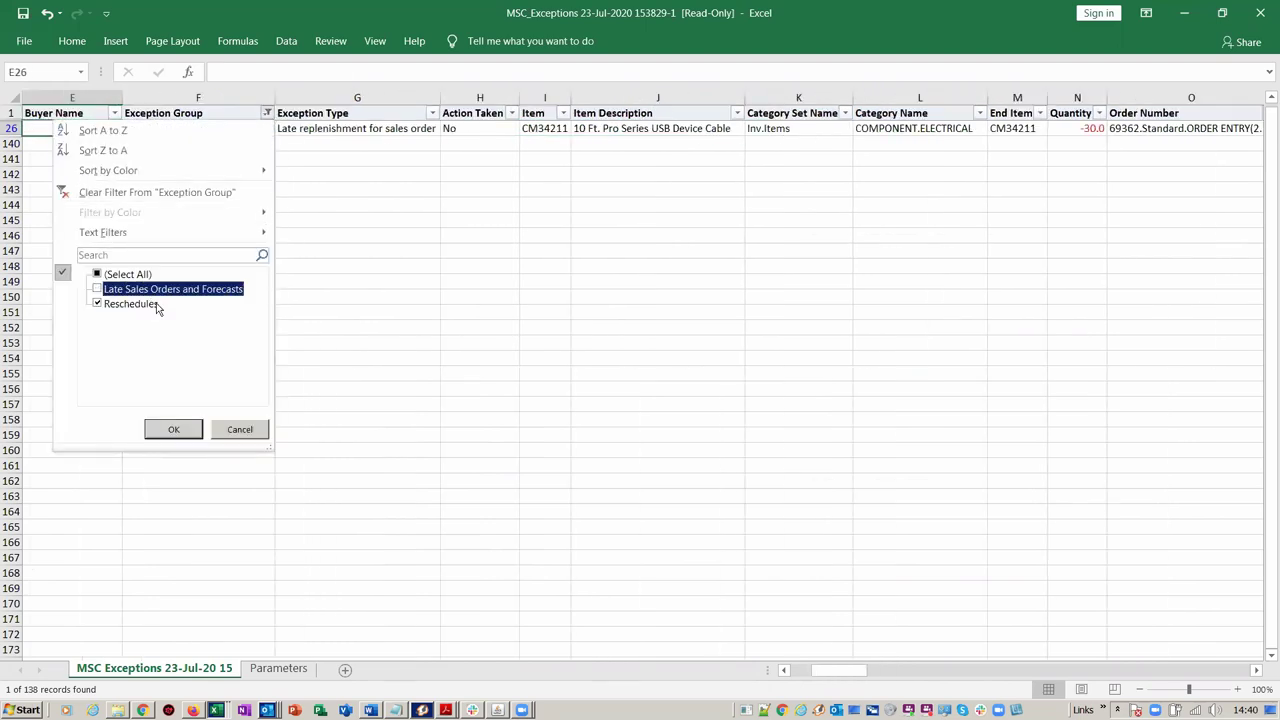
pyautogui.click(174, 429)
# Examine the rescheduled rows across buyer, exception type, item, category, quantity, order number, order type and firm type
pyautogui.click(360, 128)
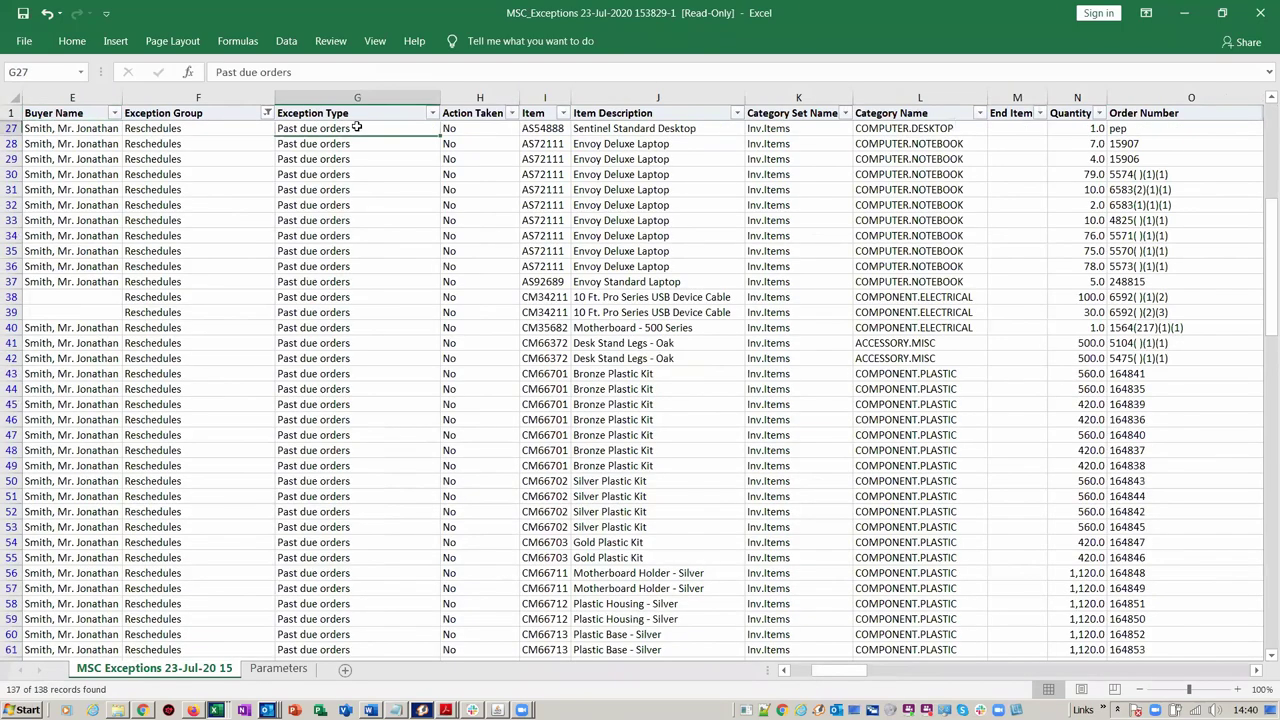
pyautogui.press('Left')
pyautogui.press('Left')
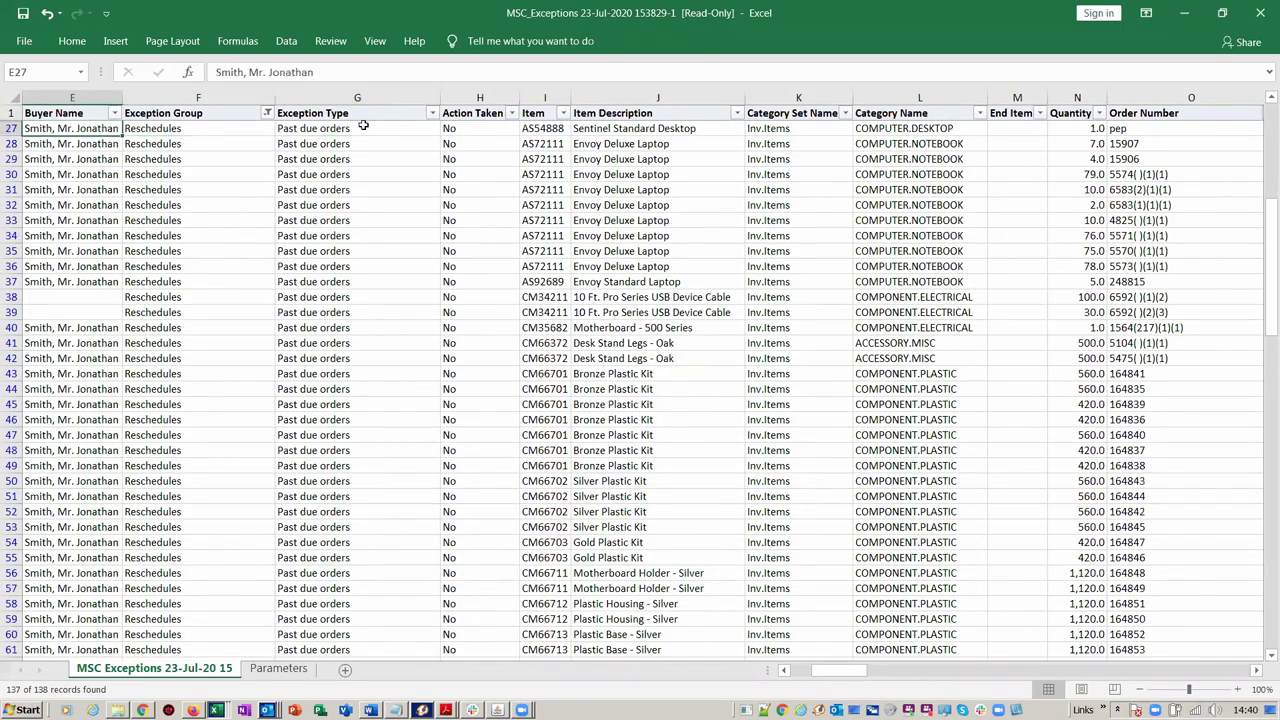
pyautogui.press('Right')
pyautogui.press('Right')
pyautogui.press('Right')
pyautogui.press('Right')
pyautogui.press('Right')
pyautogui.press('Right')
pyautogui.press('Right')
pyautogui.press('Right')
pyautogui.press('Right')
pyautogui.press('Right')
pyautogui.press('Right')
pyautogui.press('Right')
pyautogui.press('Right')
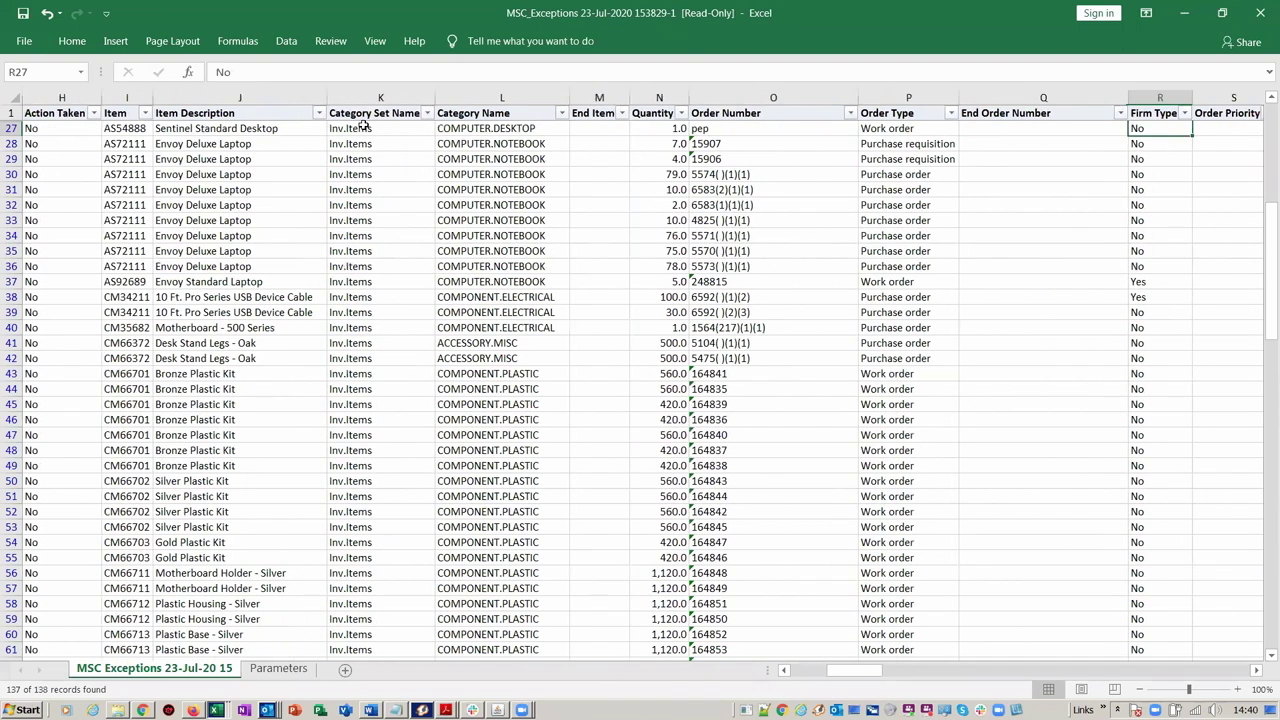
# Compare the old due date and due date of the past due orders and check the remaining date columns
pyautogui.press('Right')
pyautogui.press('Right')
pyautogui.press('Right')
pyautogui.press('Right')
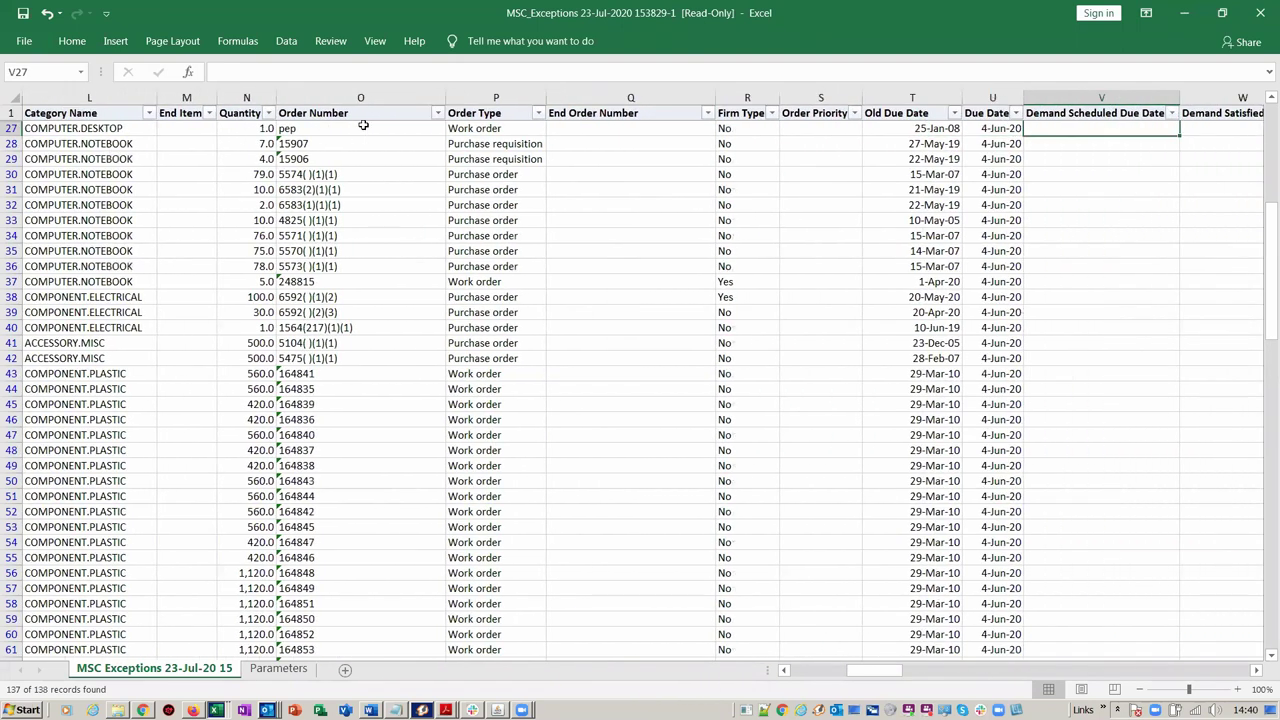
pyautogui.press('Right')
pyautogui.press('Right')
pyautogui.press('Right')
pyautogui.press('Right')
pyautogui.press('Right')
pyautogui.press('Right')
pyautogui.press('Right')
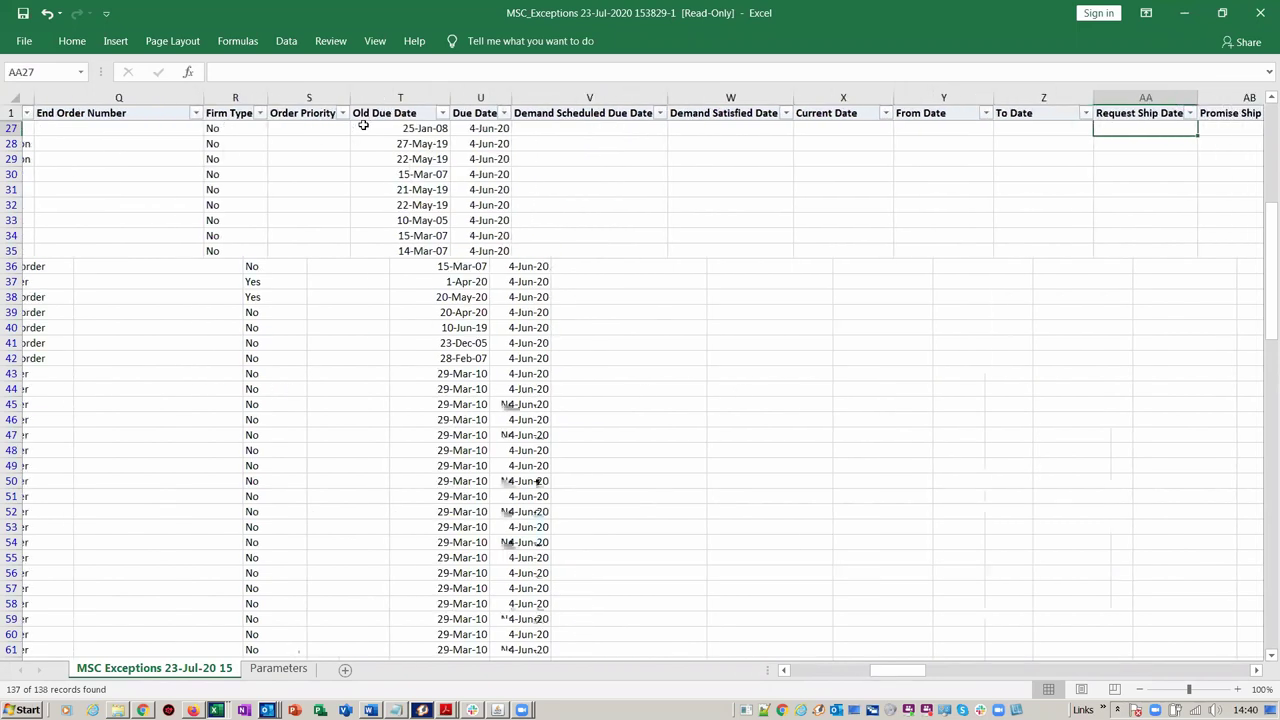
pyautogui.press('Left')
pyautogui.press('Left')
pyautogui.press('Left')
pyautogui.press('Left')
pyautogui.press('Left')
pyautogui.press('Left')
pyautogui.press('Left')
pyautogui.press('Left')
pyautogui.press('Left')
pyautogui.press('Left')
pyautogui.press('Left')
pyautogui.press('Left')
pyautogui.press('Left')
pyautogui.press('Left')
pyautogui.press('Left')
pyautogui.press('Left')
pyautogui.press('Left')
pyautogui.press('Left')
pyautogui.press('Left')
pyautogui.press('Left')
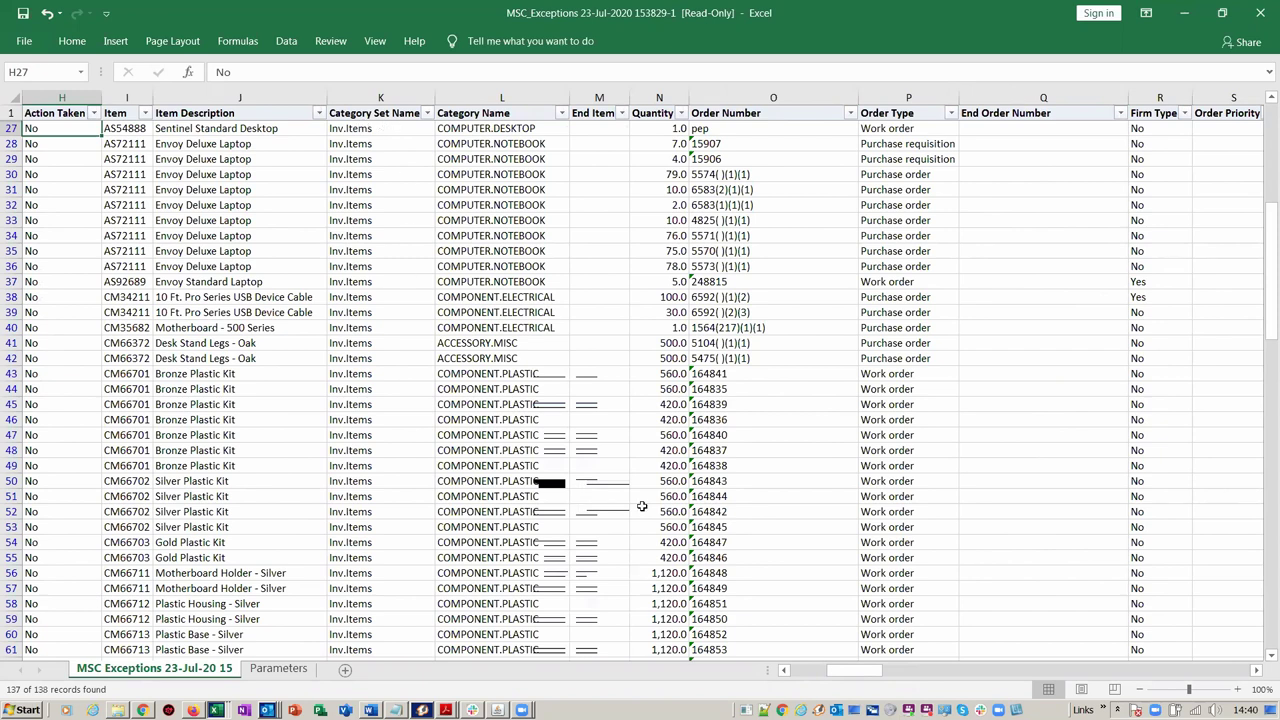
# Bring the exceptions sheet back to its first columns and switch to the Oracle Applications window with the Blitz Reports form
pyautogui.moveTo(858, 670); pyautogui.dragTo(800, 662)
pyautogui.hotkey('alt', 'Tab')
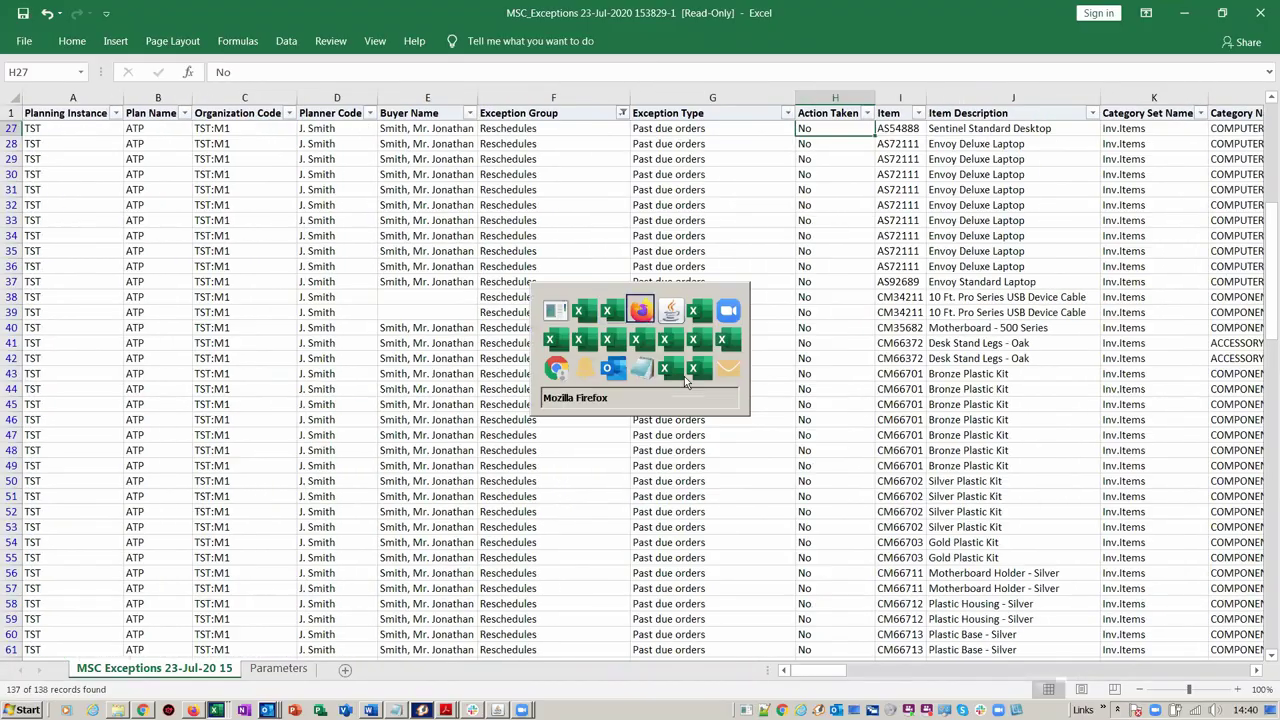
pyautogui.click(686, 169)
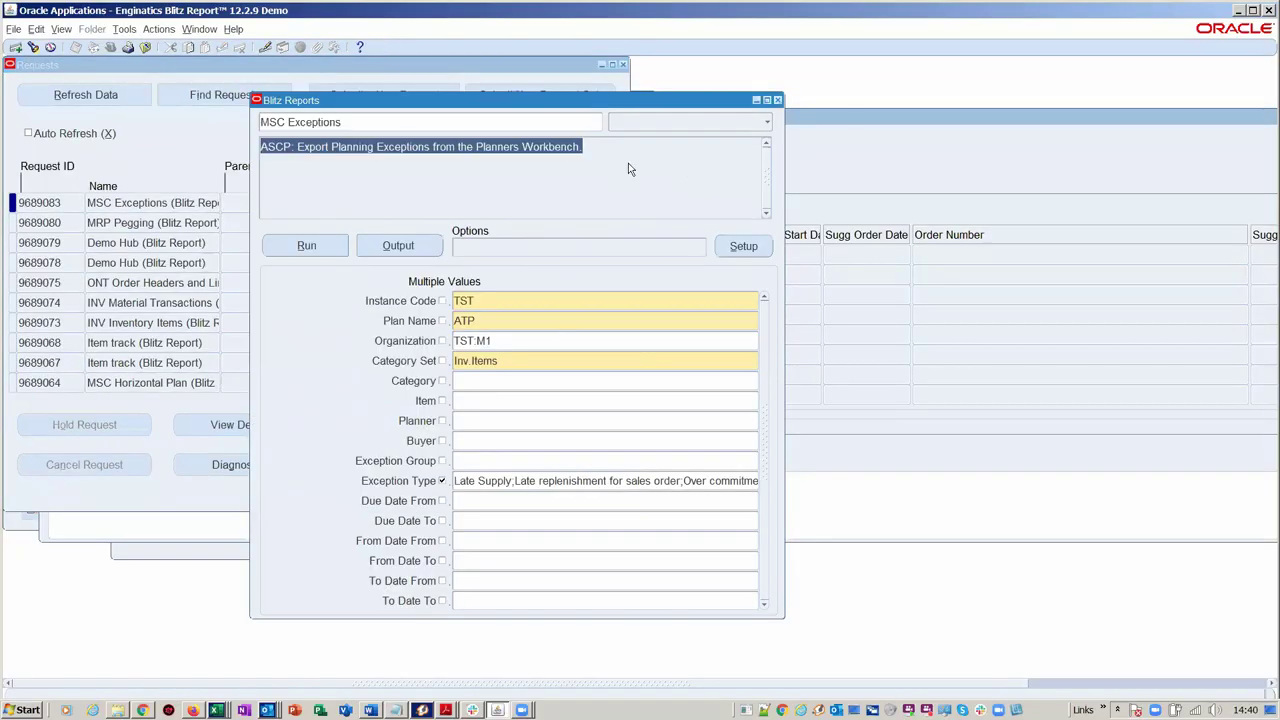
pyautogui.click(536, 121)
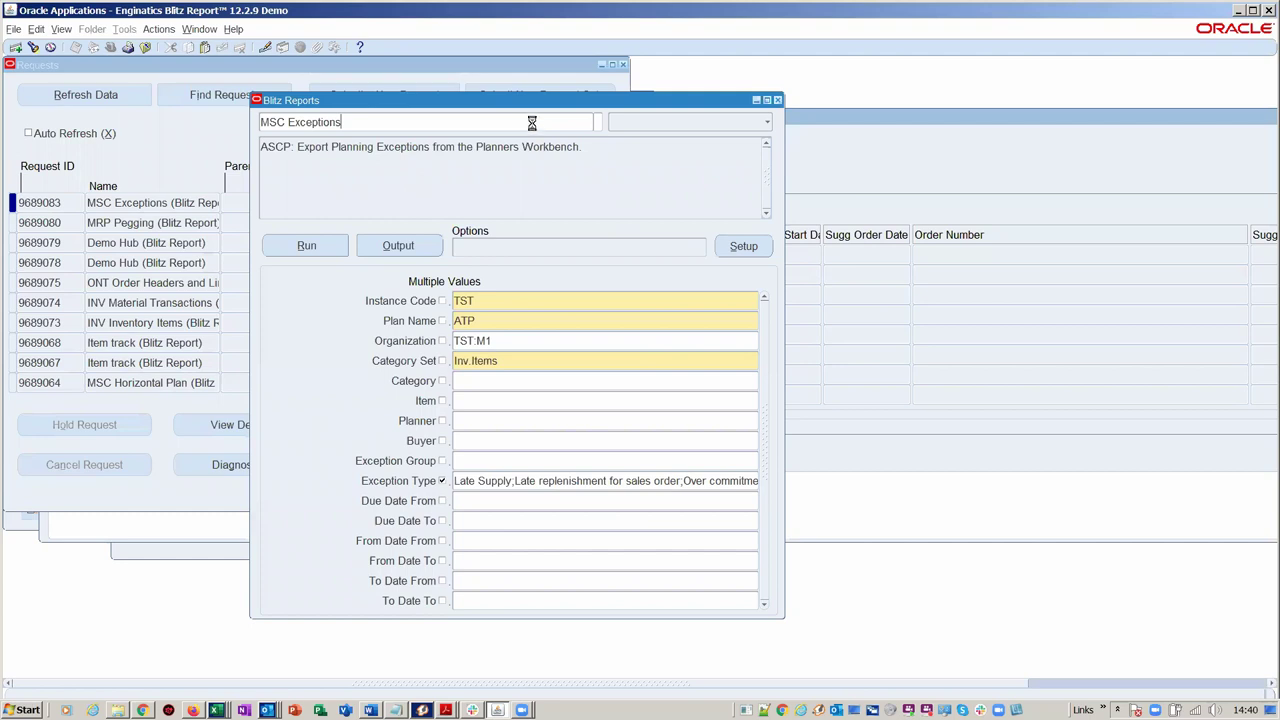
pyautogui.click(530, 122)
pyautogui.doubleClick(519, 128)
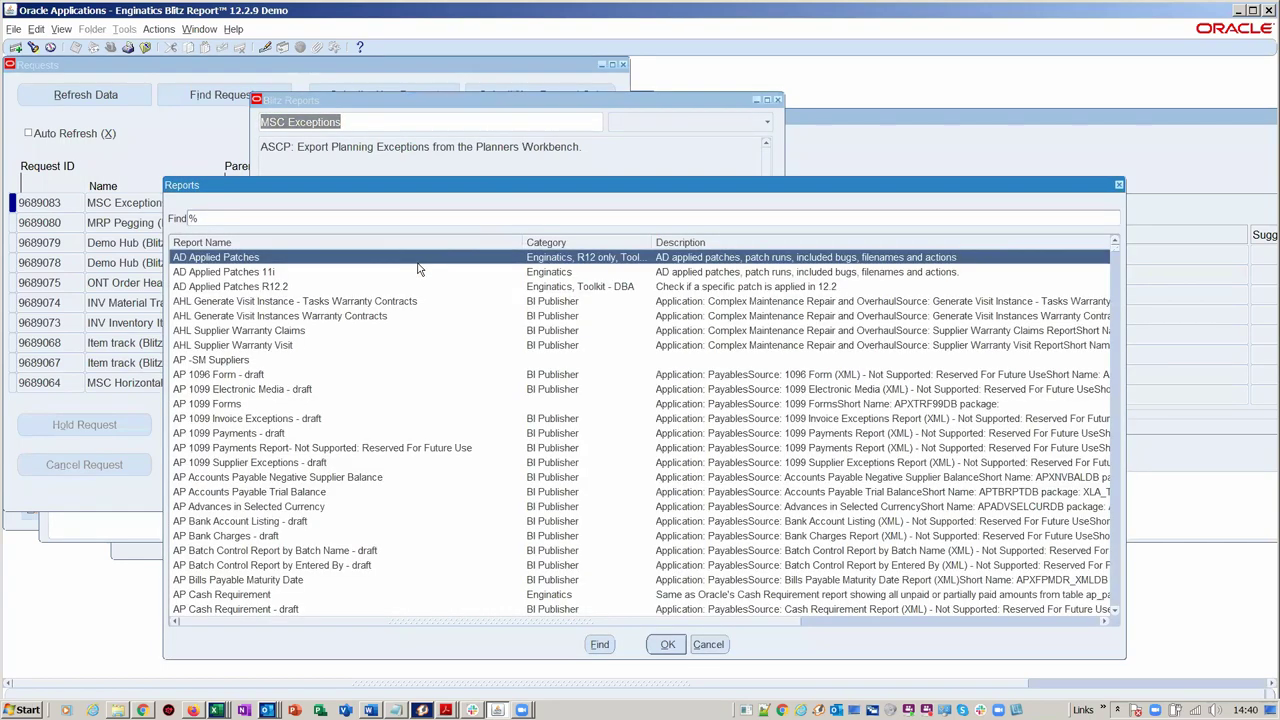
pyautogui.click(707, 645)
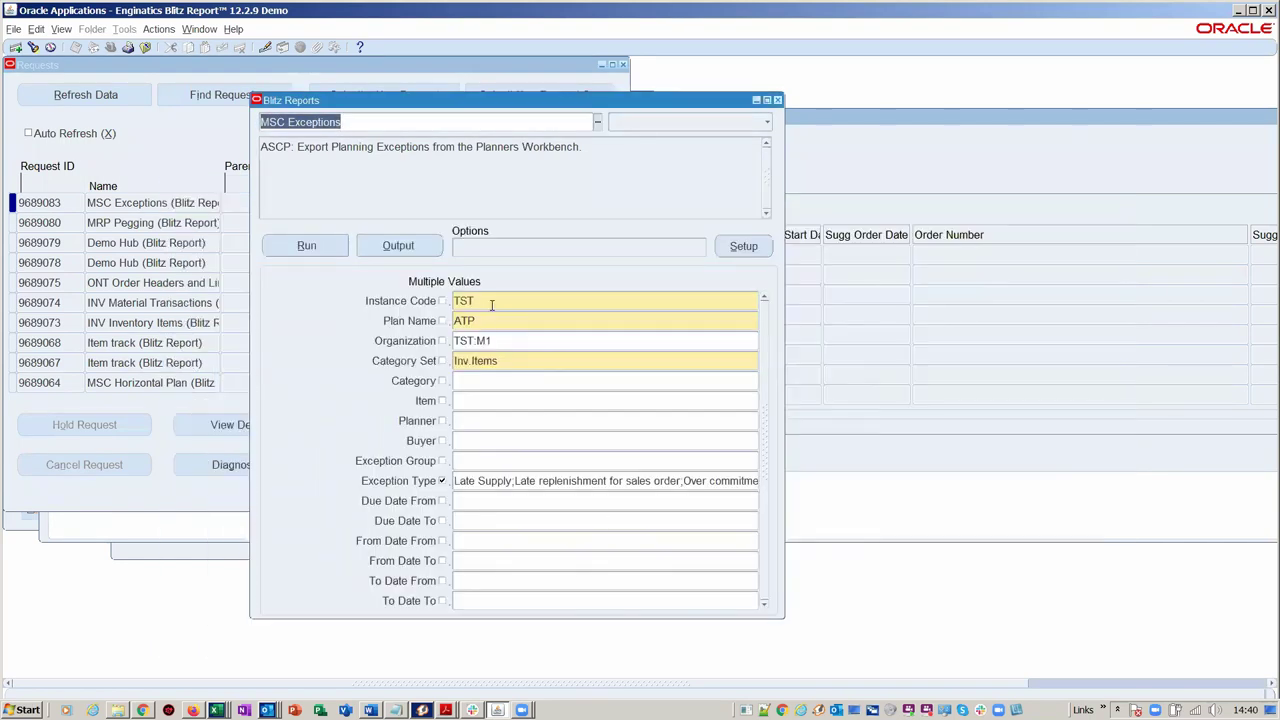
# Search the report list for %horizon% and load the MSC Horizontal Plan report
pyautogui.click(361, 122)
pyautogui.write('%')
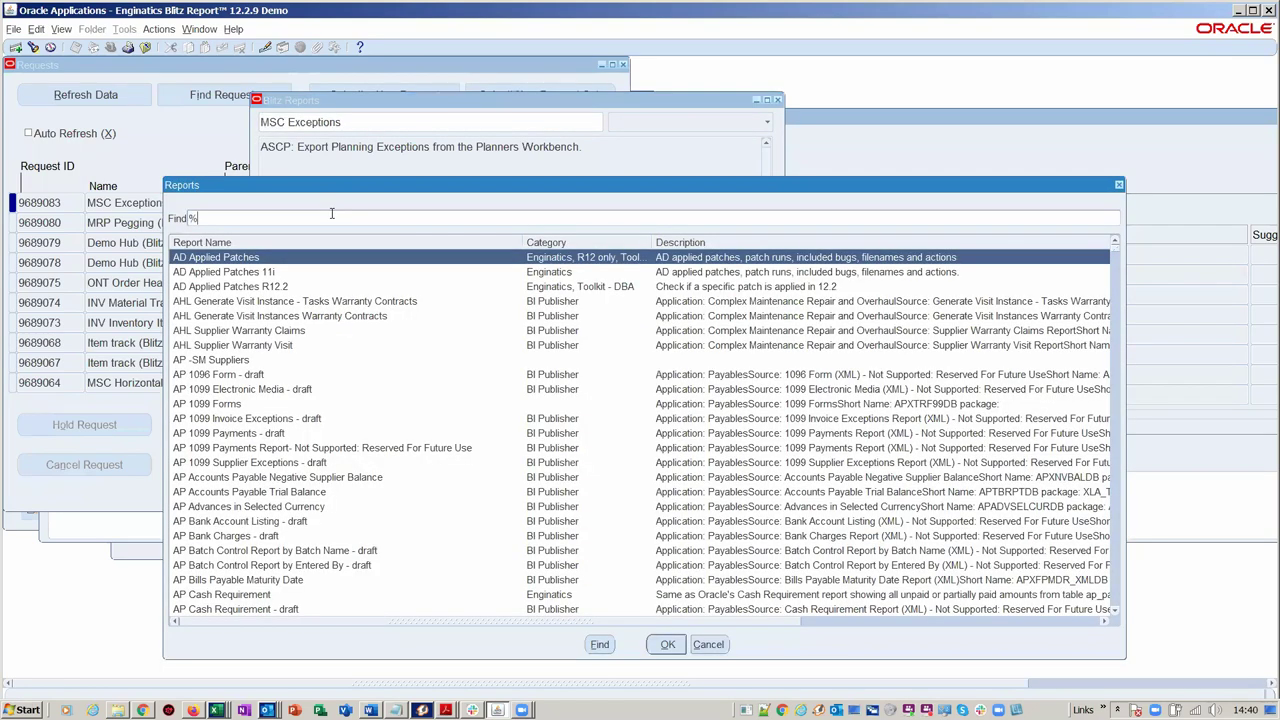
pyautogui.write('horizon%')
pyautogui.press('Return')
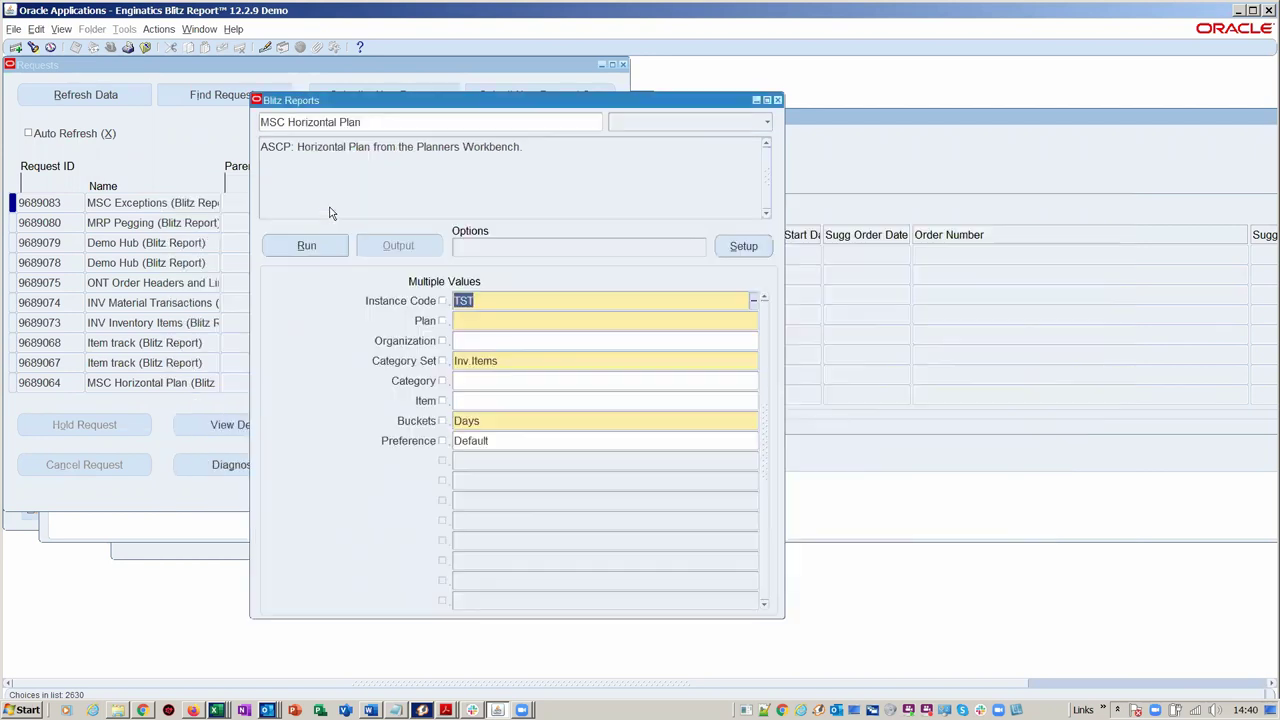
# Set the report's plan to ATP and its organization to TST:M1
pyautogui.click(489, 320)
pyautogui.write('atp')
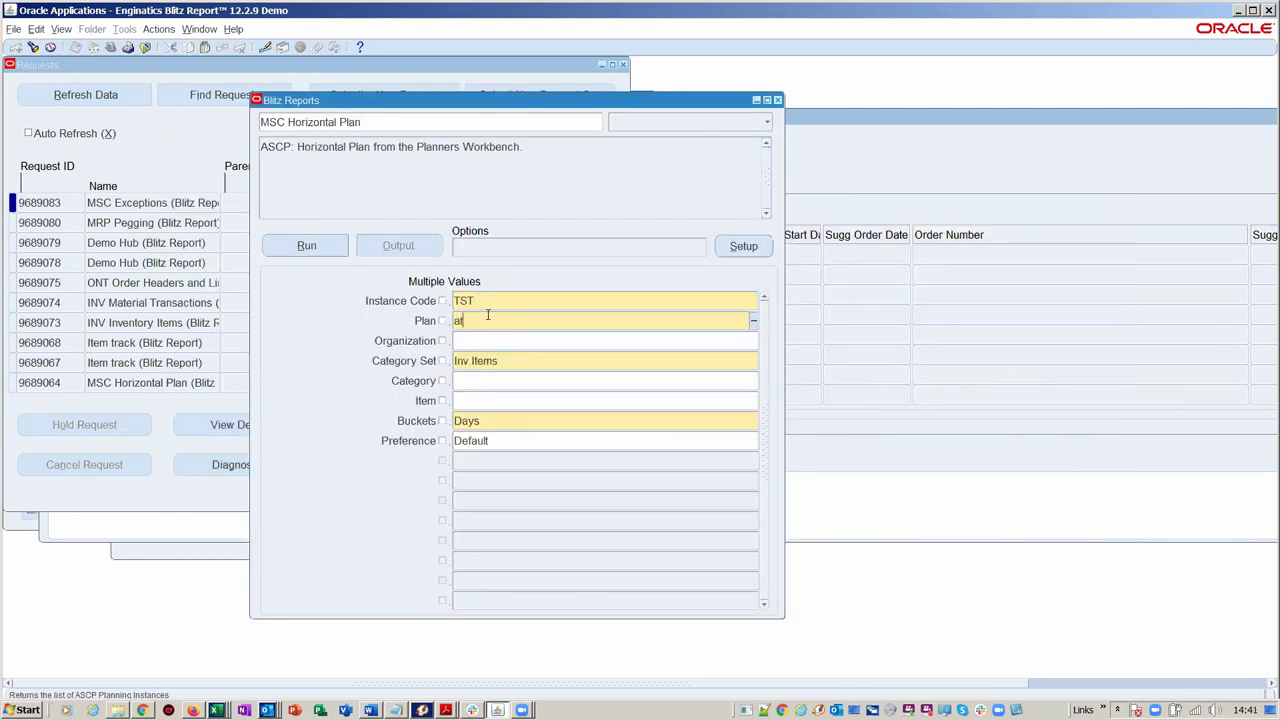
pyautogui.press('Tab')
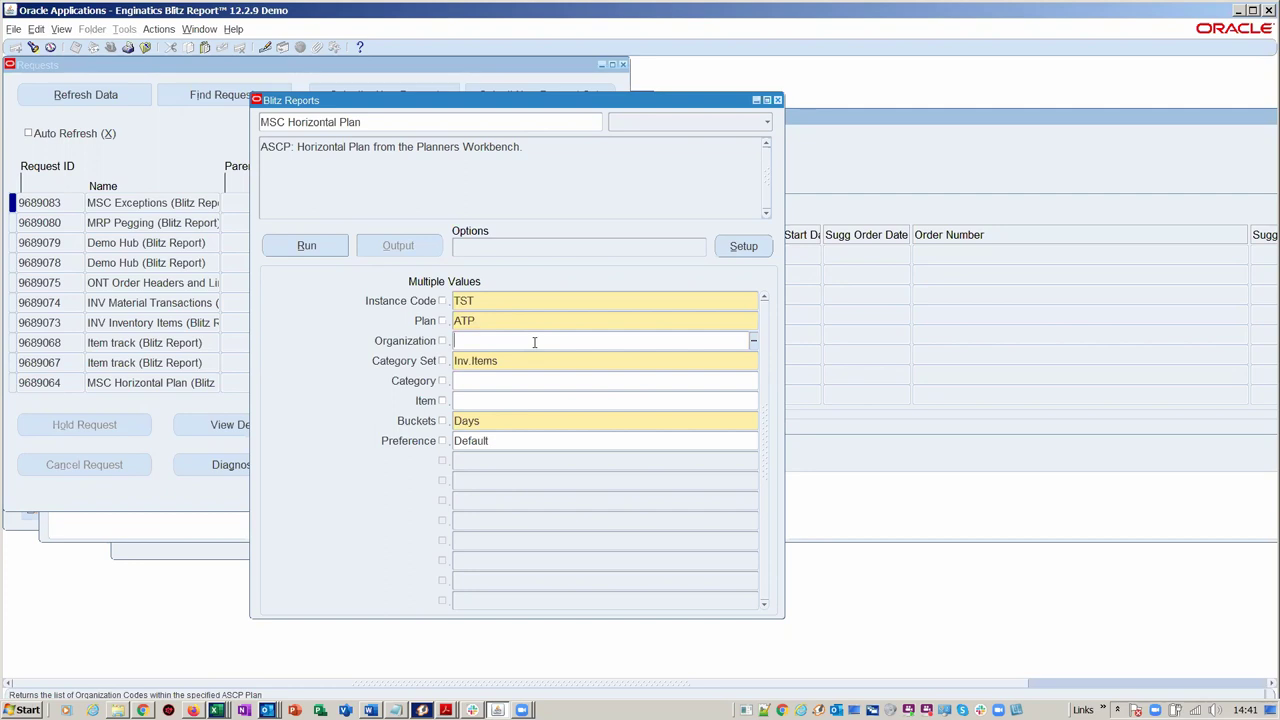
pyautogui.write('%m1')
pyautogui.press('Tab')
pyautogui.doubleClick(103, 152)
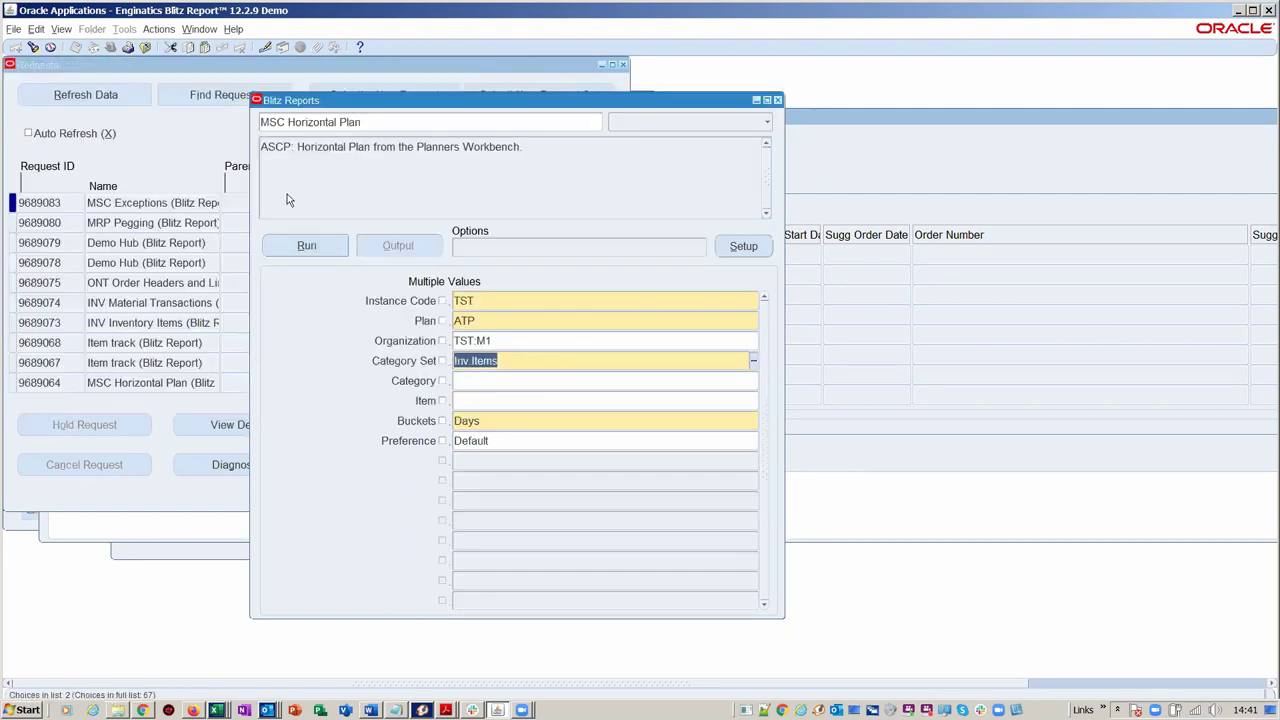
# Set the buckets to Weeks and run the MSC Horizontal Plan report
pyautogui.click(508, 380)
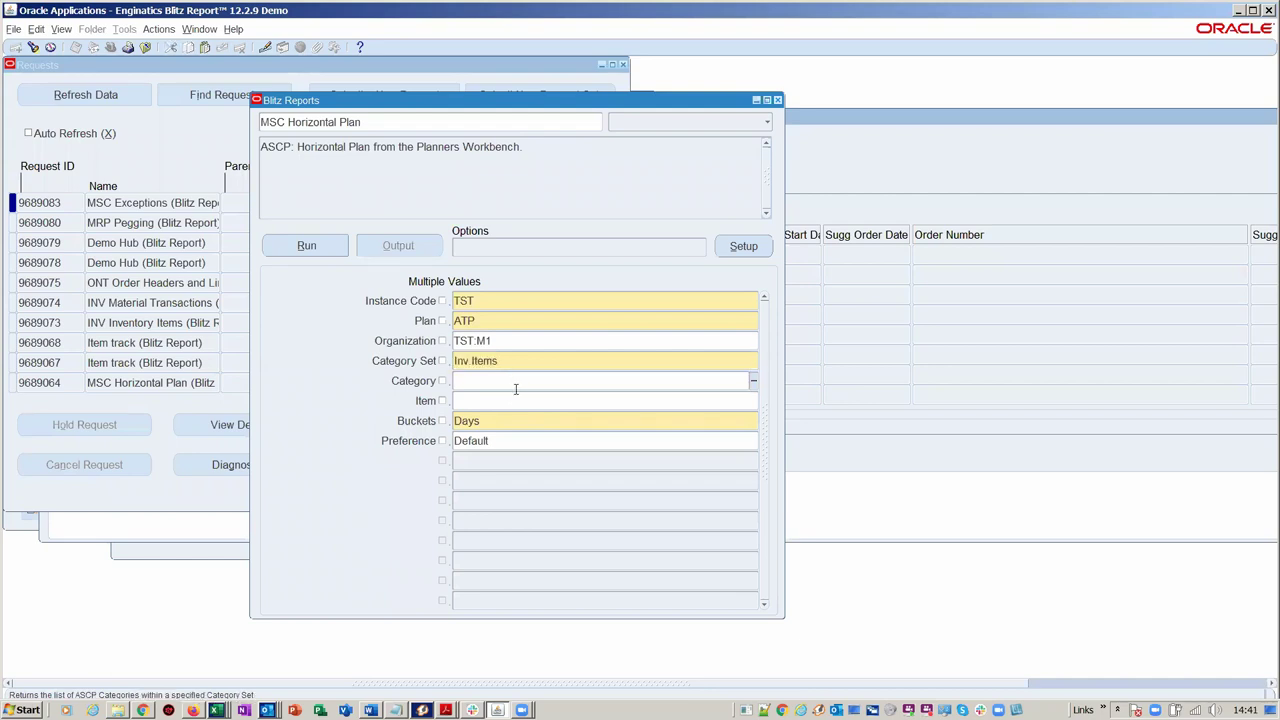
pyautogui.click(524, 419)
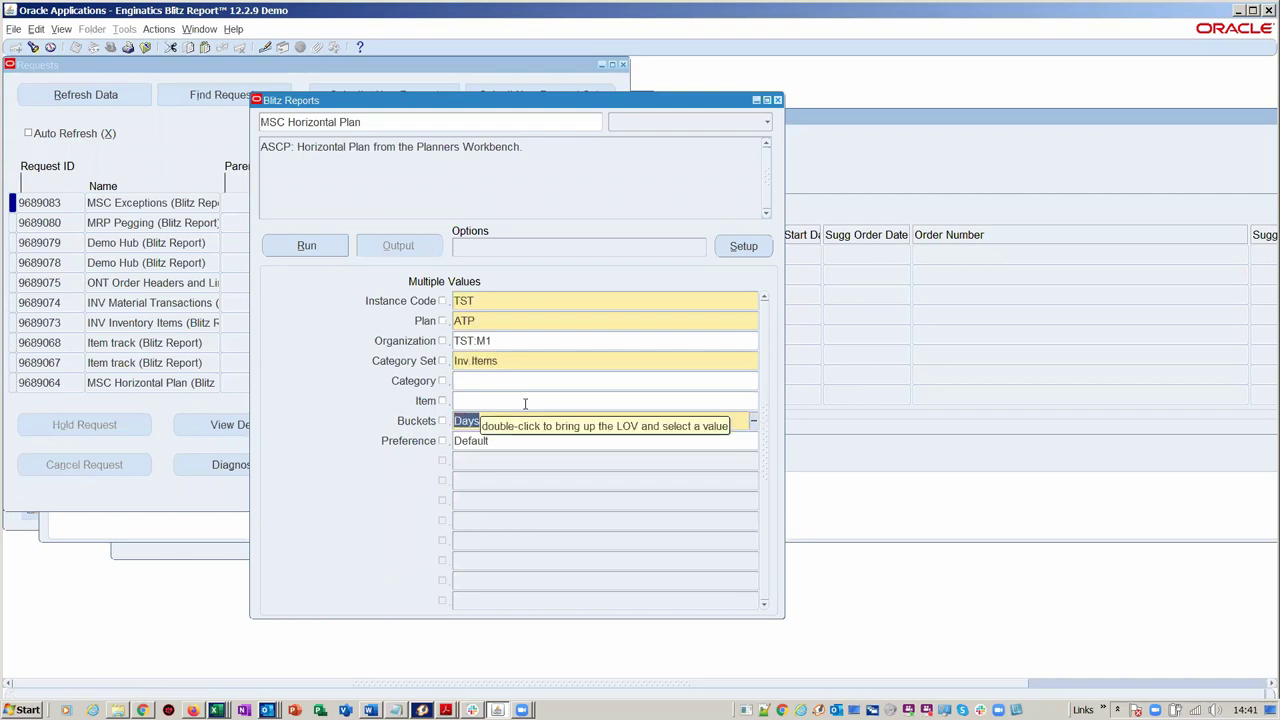
pyautogui.write('wek')
pyautogui.press('Tab')
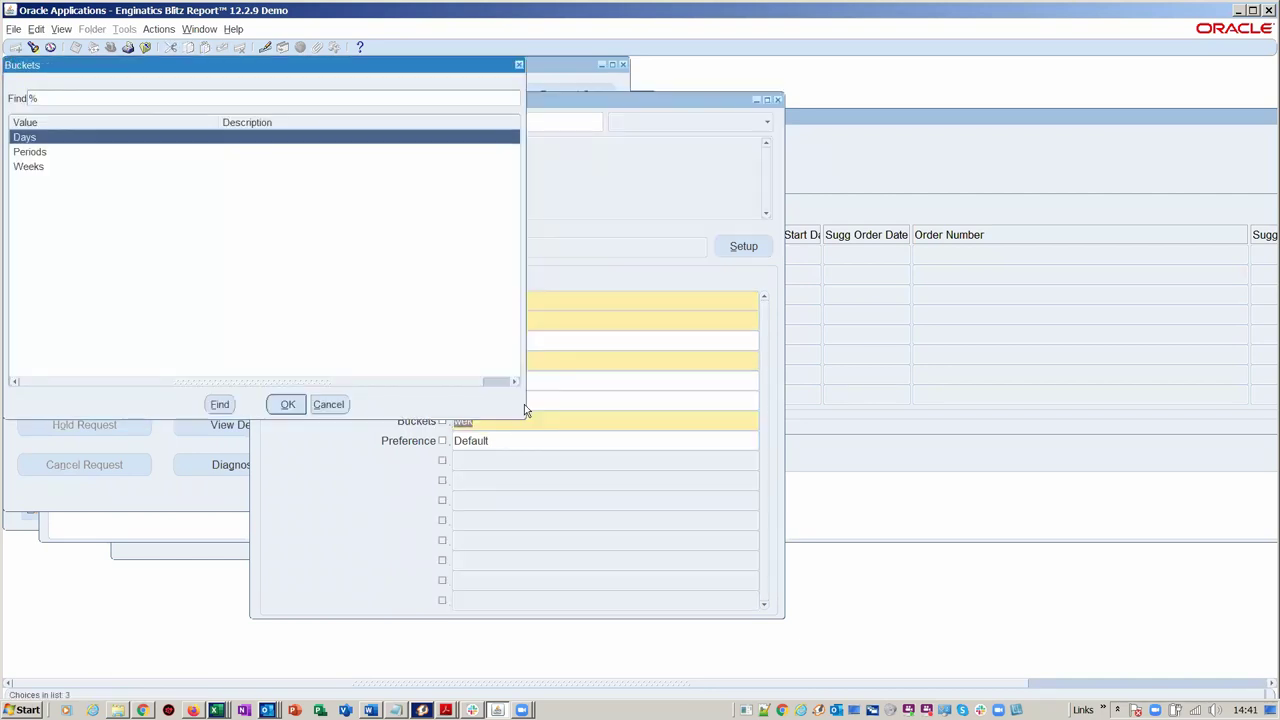
pyautogui.doubleClick(50, 163)
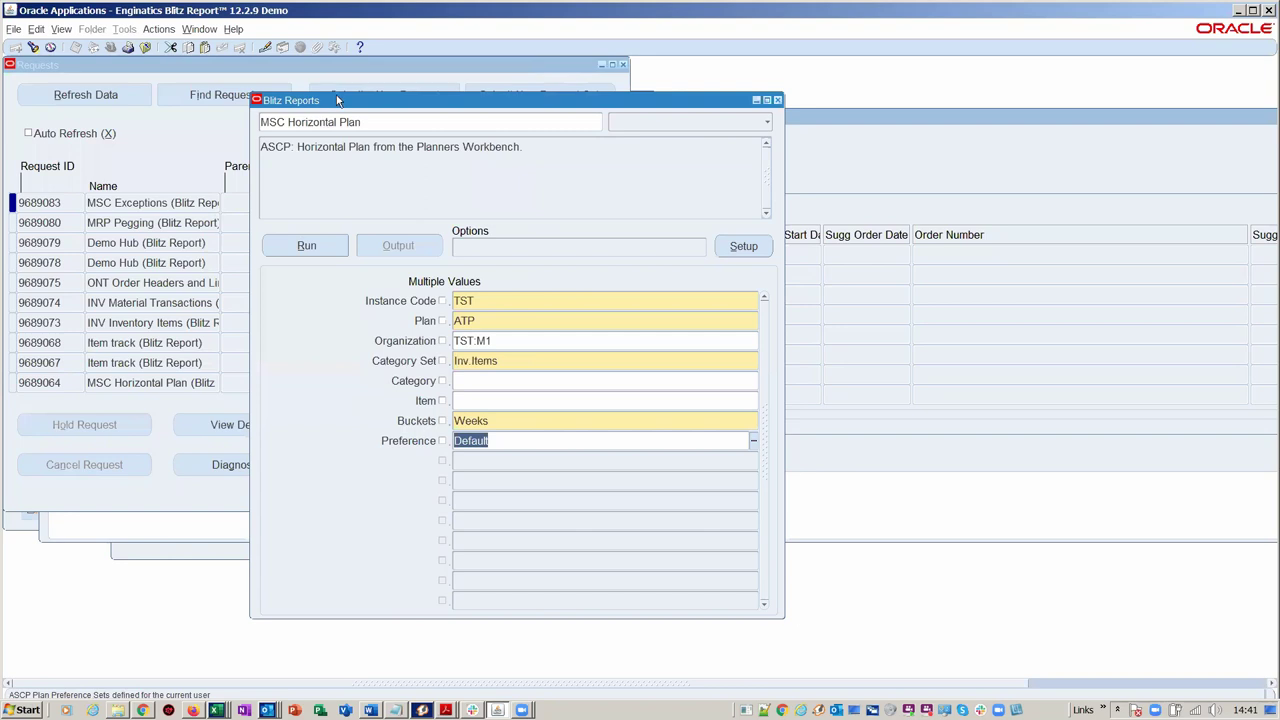
pyautogui.moveTo(332, 93); pyautogui.dragTo(395, 87)
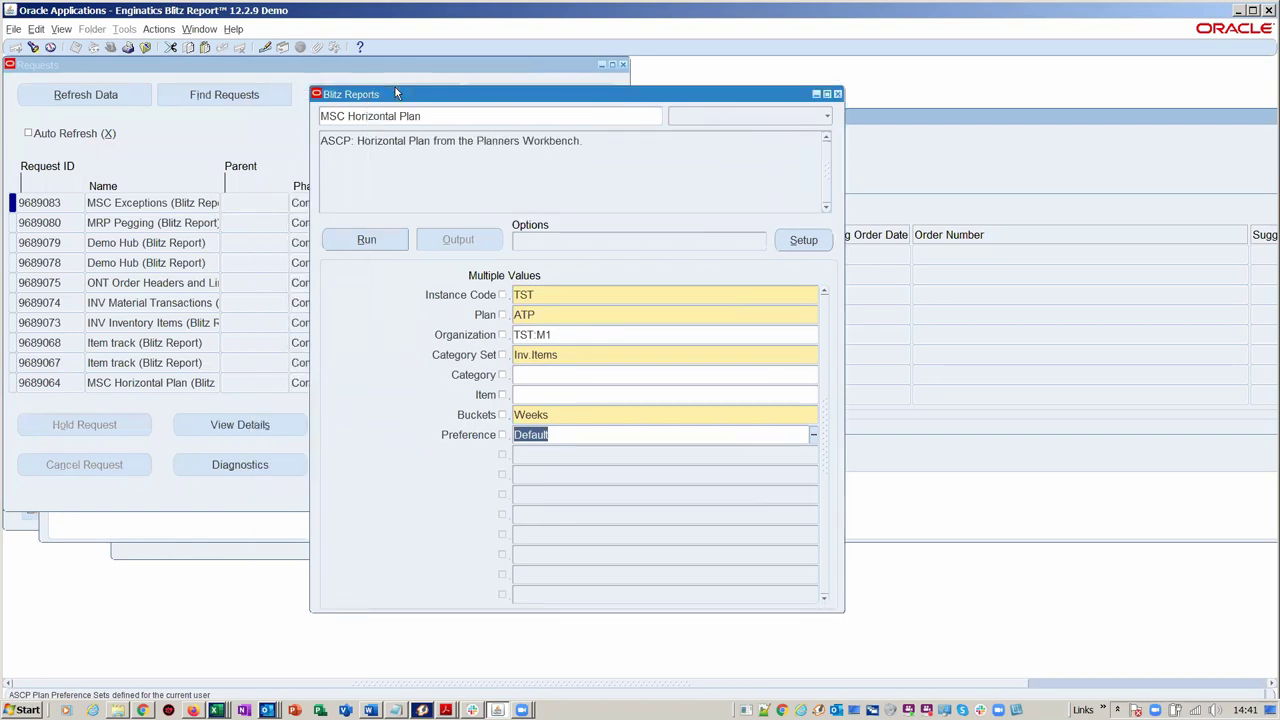
pyautogui.click(370, 237)
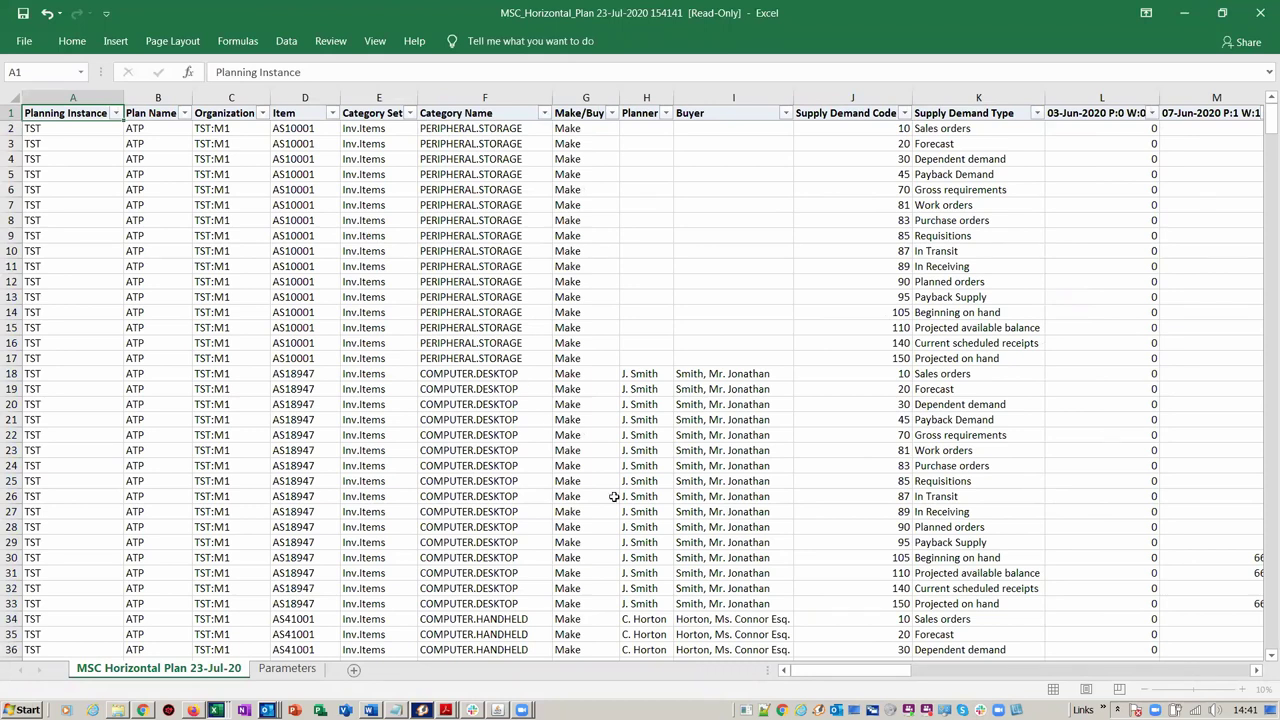
# Review the exported weekly horizontal plan and filter its Supply Demand Type column to show only Projected available balance
pyautogui.hscroll(5, 866, 679)
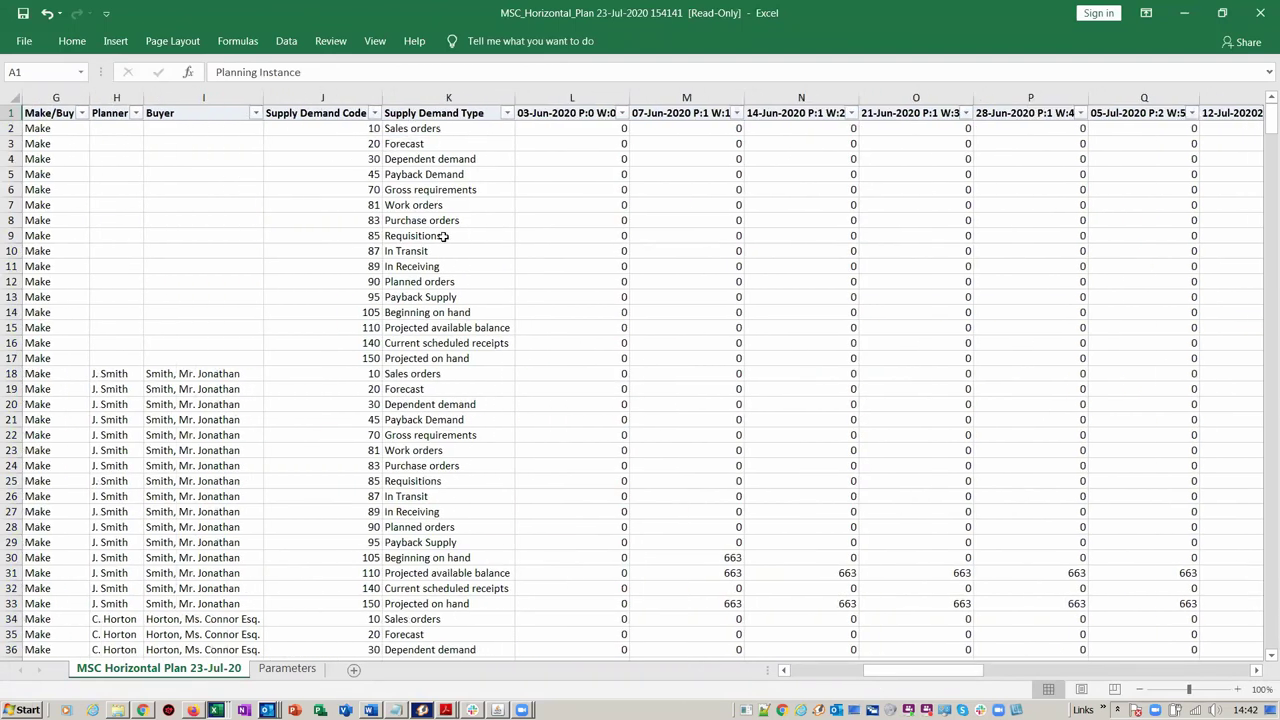
pyautogui.moveTo(889, 678); pyautogui.dragTo(828, 671)
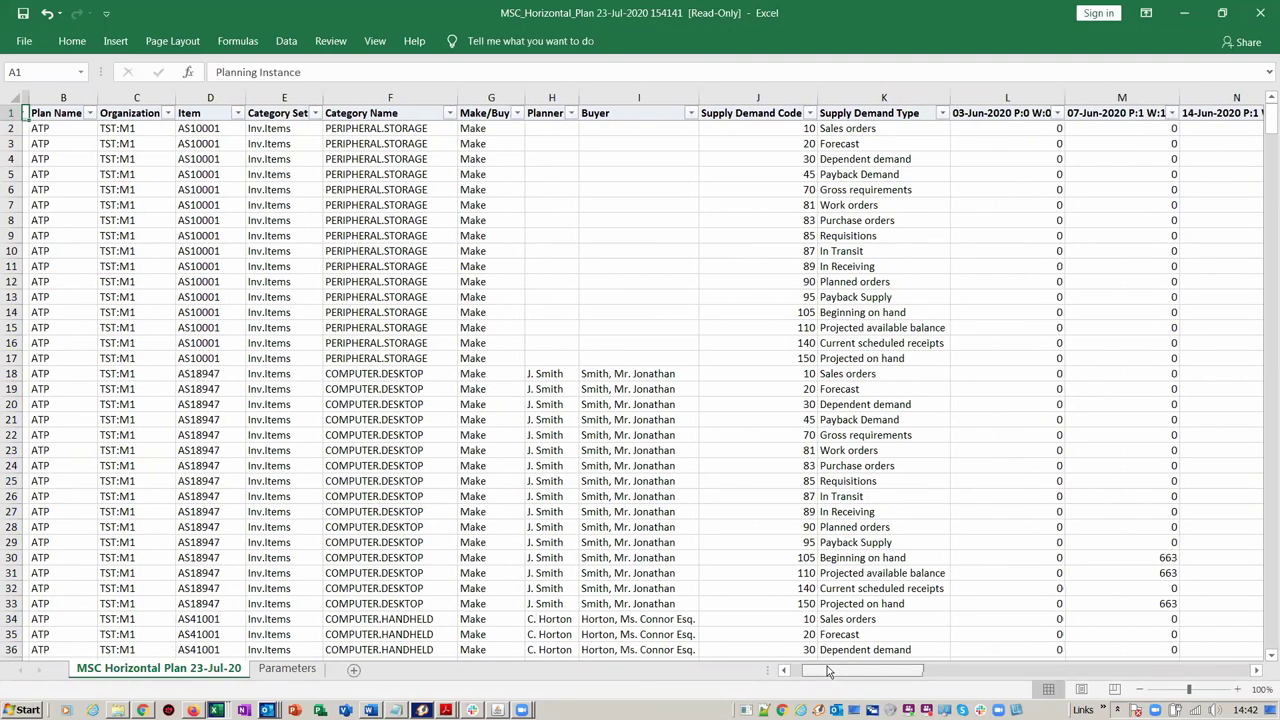
pyautogui.moveTo(828, 671); pyautogui.dragTo(874, 673)
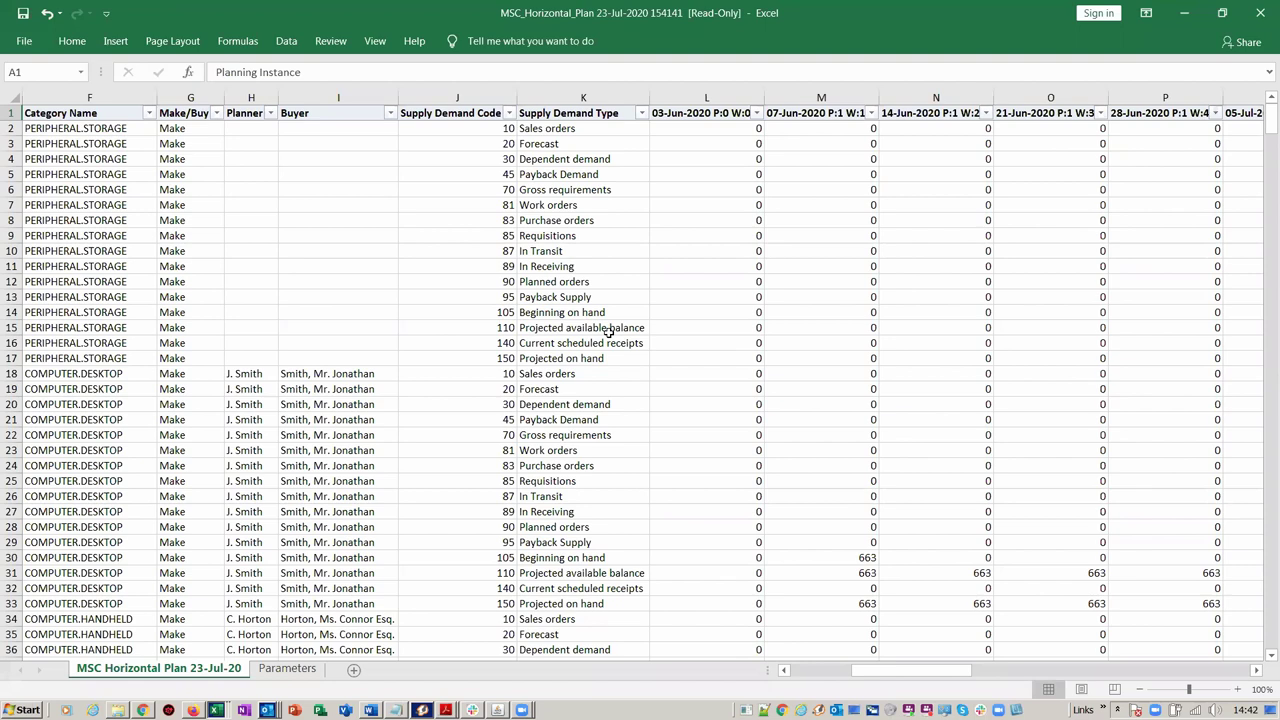
pyautogui.hscroll(-5, 602, 312)
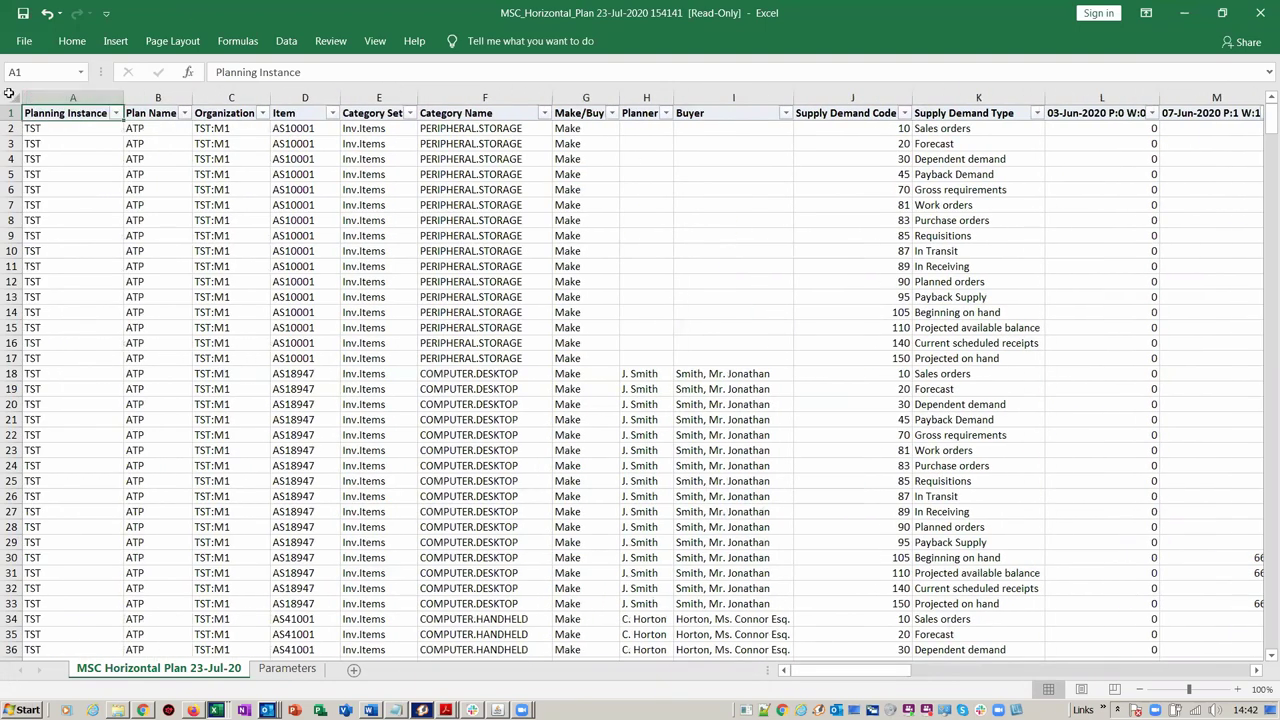
pyautogui.click(1037, 113)
pyautogui.scroll(-1, 972, 344)
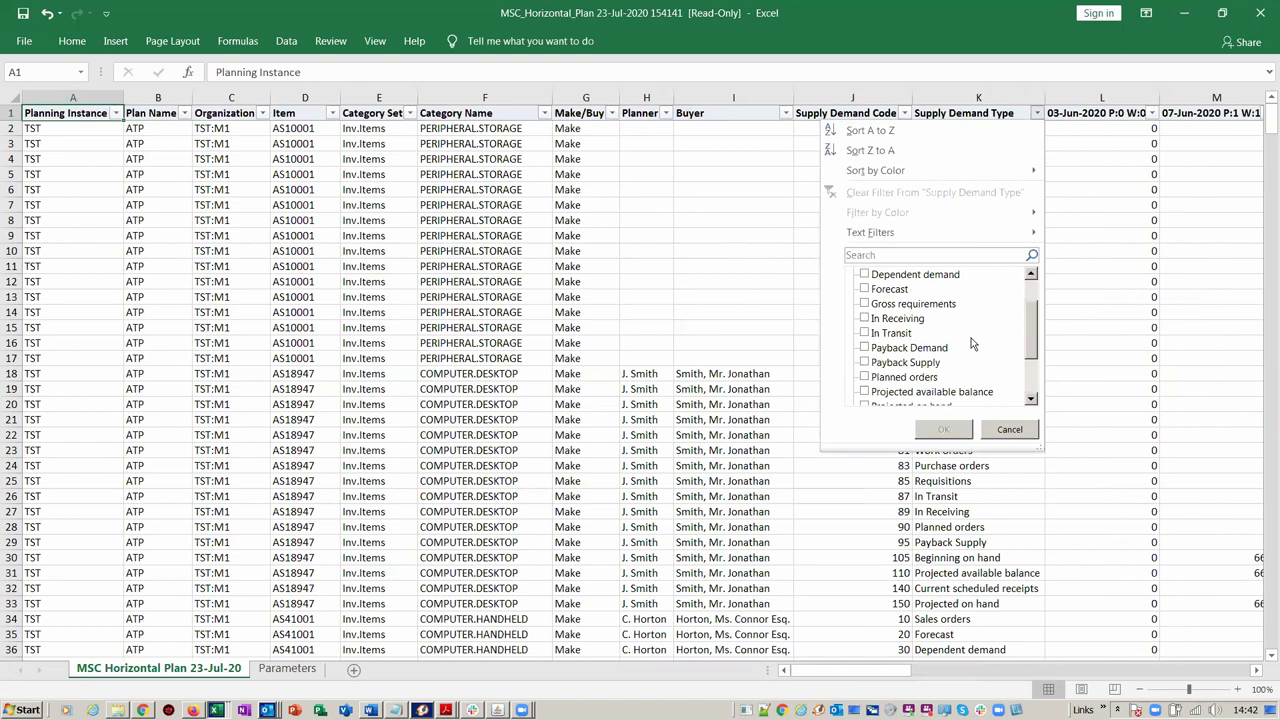
pyautogui.click(948, 392)
pyautogui.scroll(-1, 972, 366)
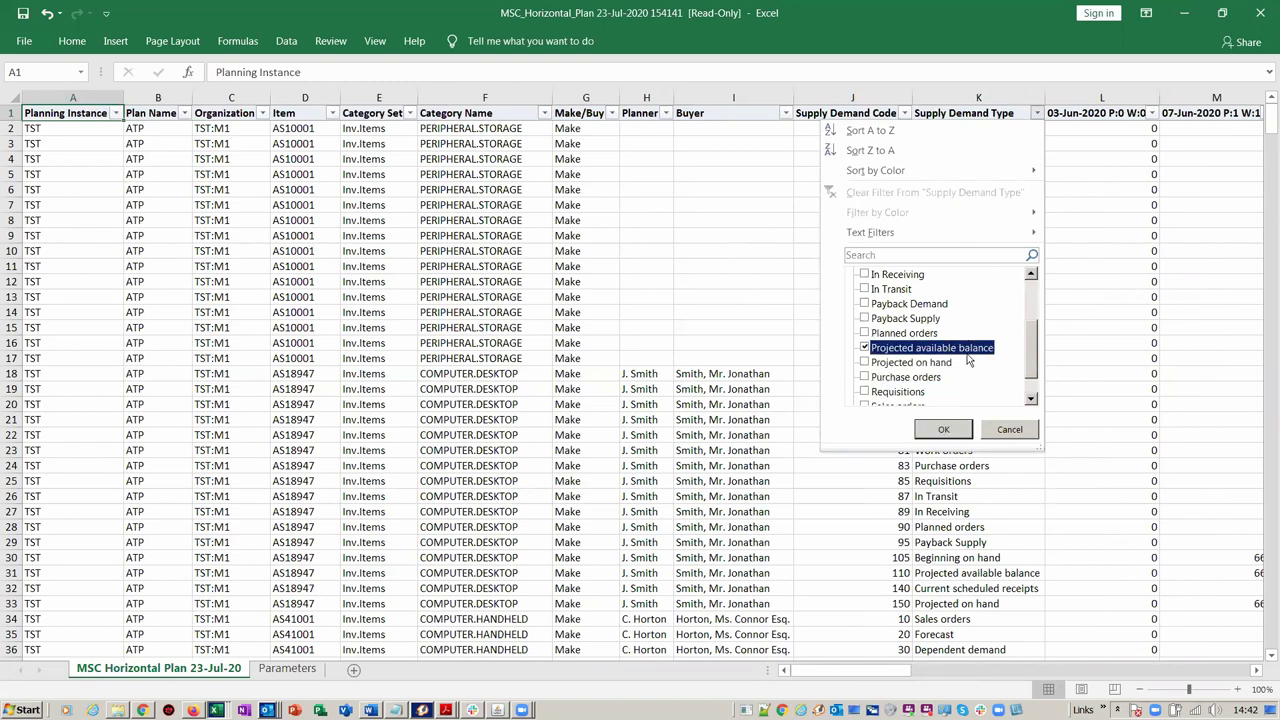
pyautogui.press('Return')
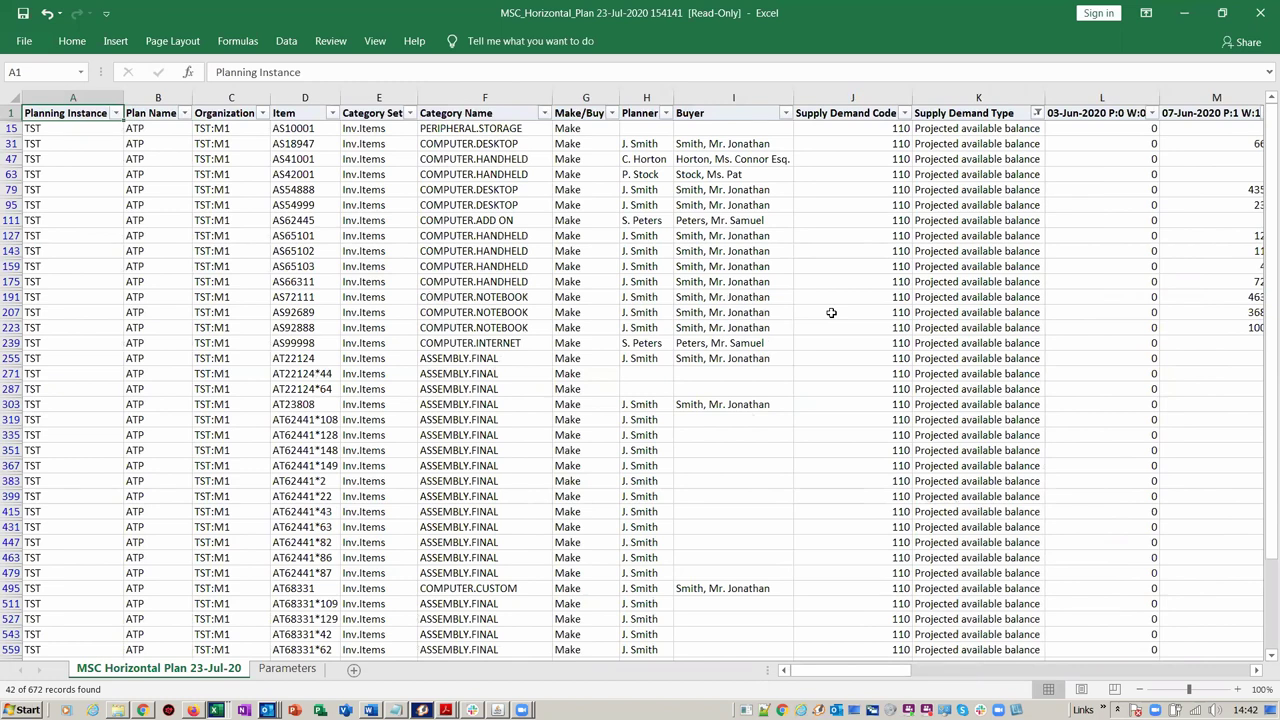
pyautogui.moveTo(888, 671); pyautogui.dragTo(647, 127)
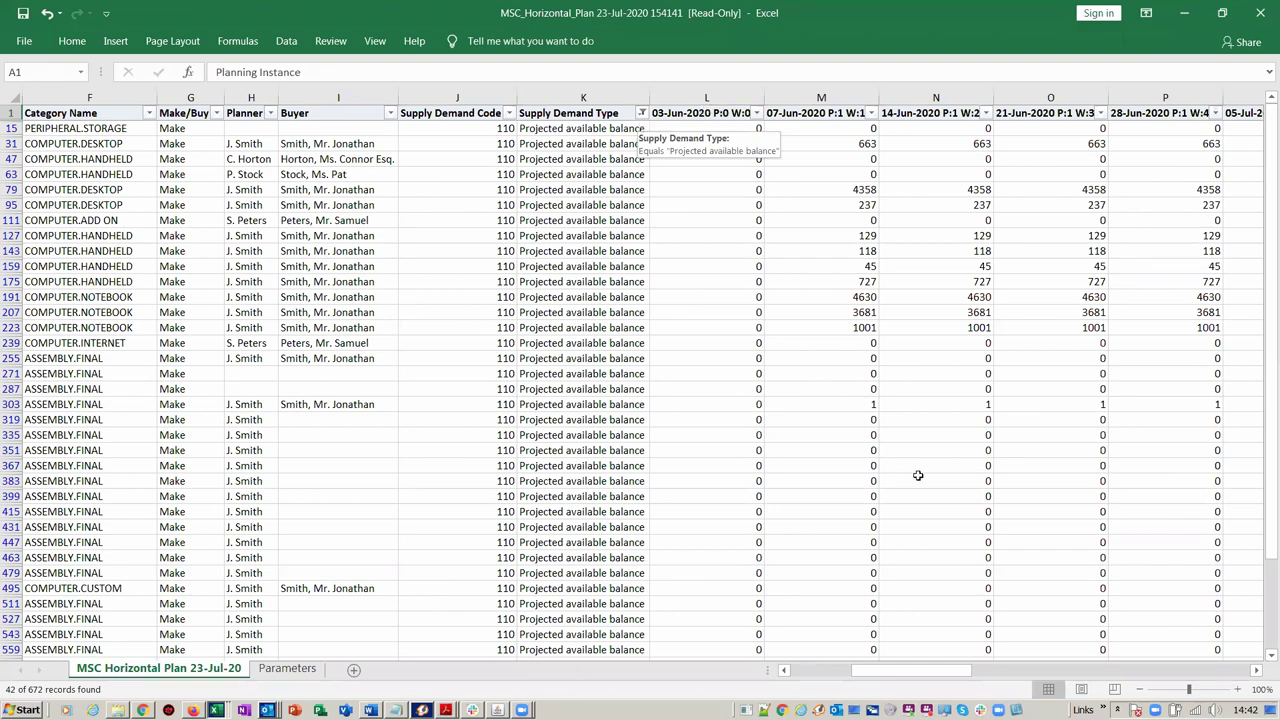
# Review the projected available balances in the filtered horizontal plan across the item details and weekly date columns
pyautogui.moveTo(930, 670); pyautogui.dragTo(840, 690)
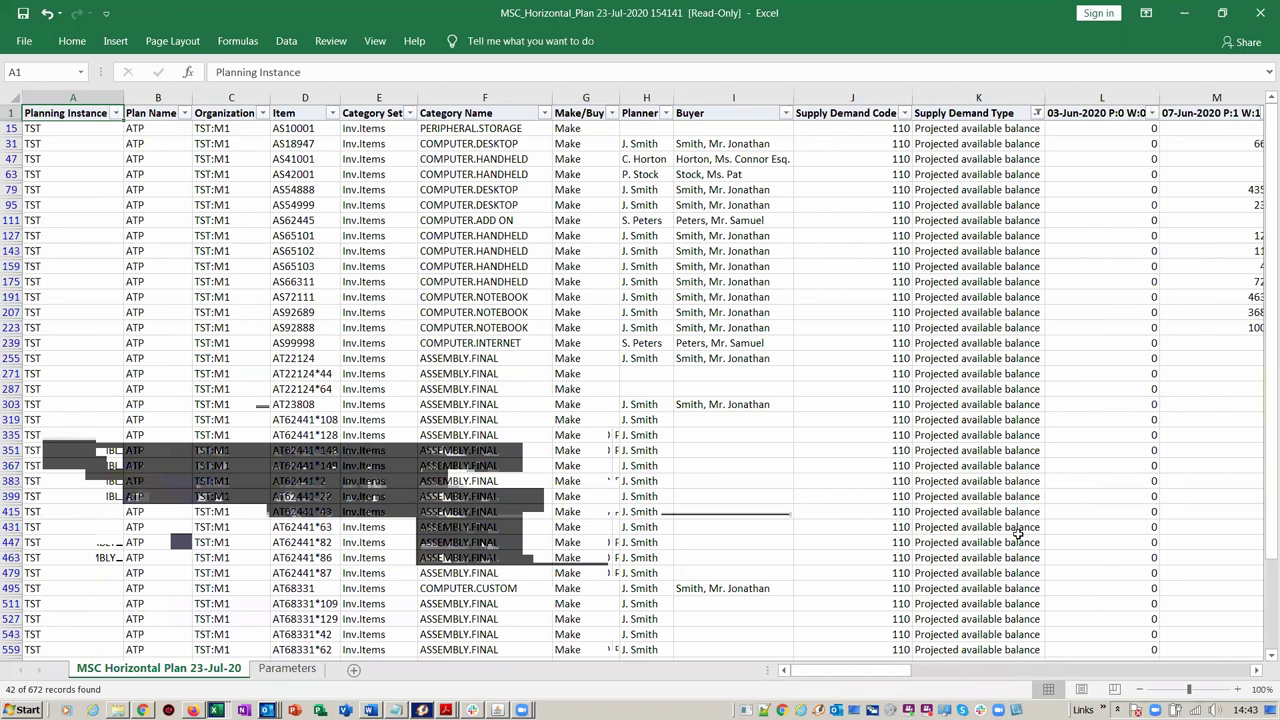
pyautogui.moveTo(886, 671); pyautogui.dragTo(1006, 672)
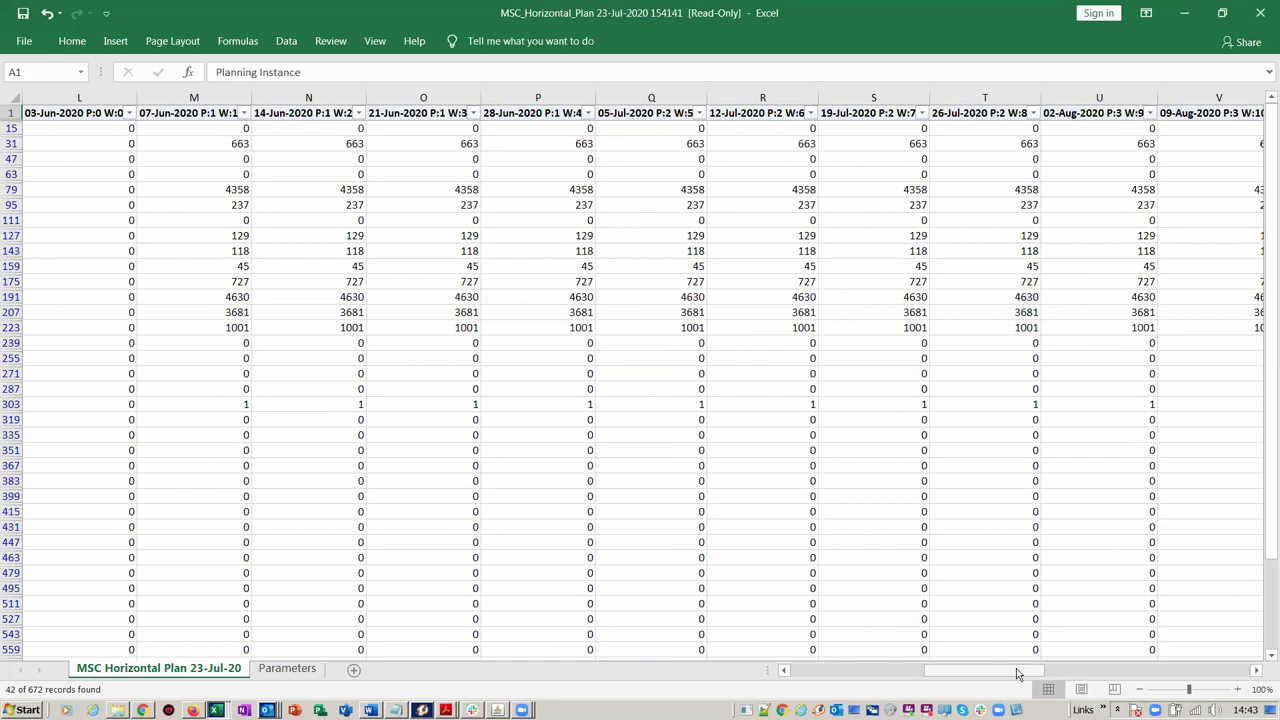
pyautogui.moveTo(1017, 673); pyautogui.dragTo(906, 679)
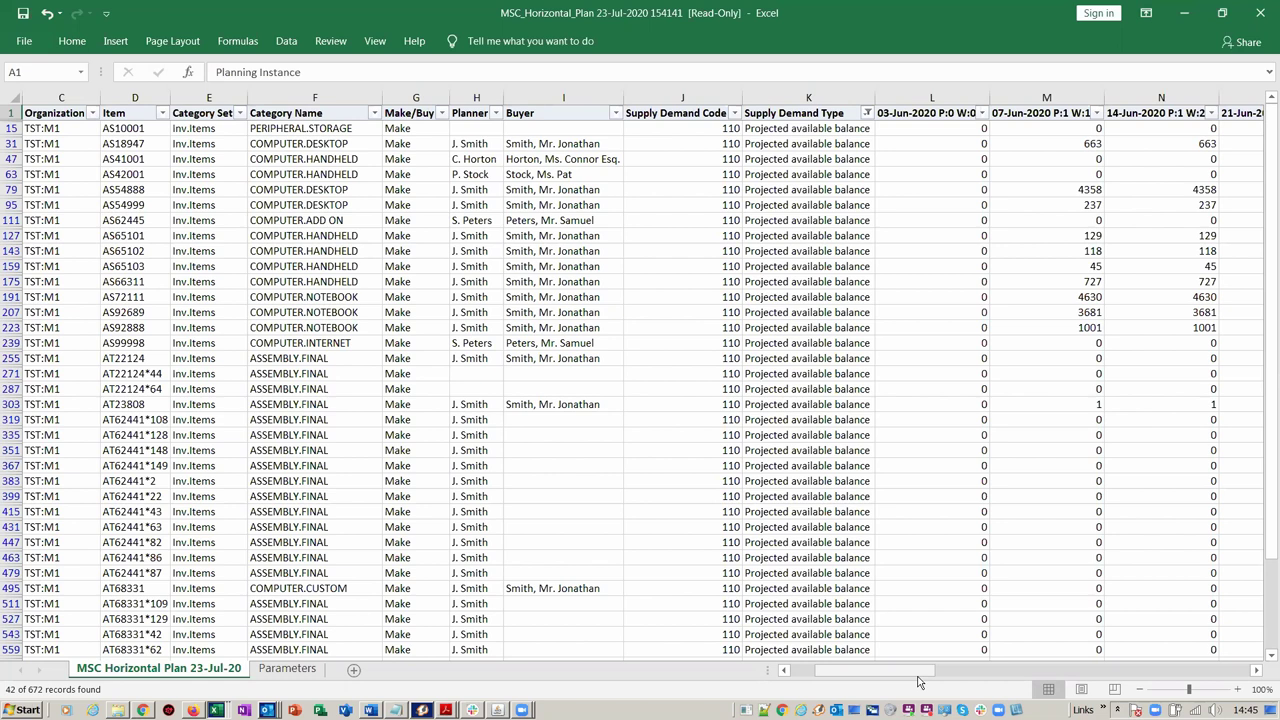
# Return to Oracle Applications, close the MSC Horizontal Plan report form, and open MSC Supply and Demand Orders from the workbench's planner reports
pyautogui.hotkey('alt', 'Tab')
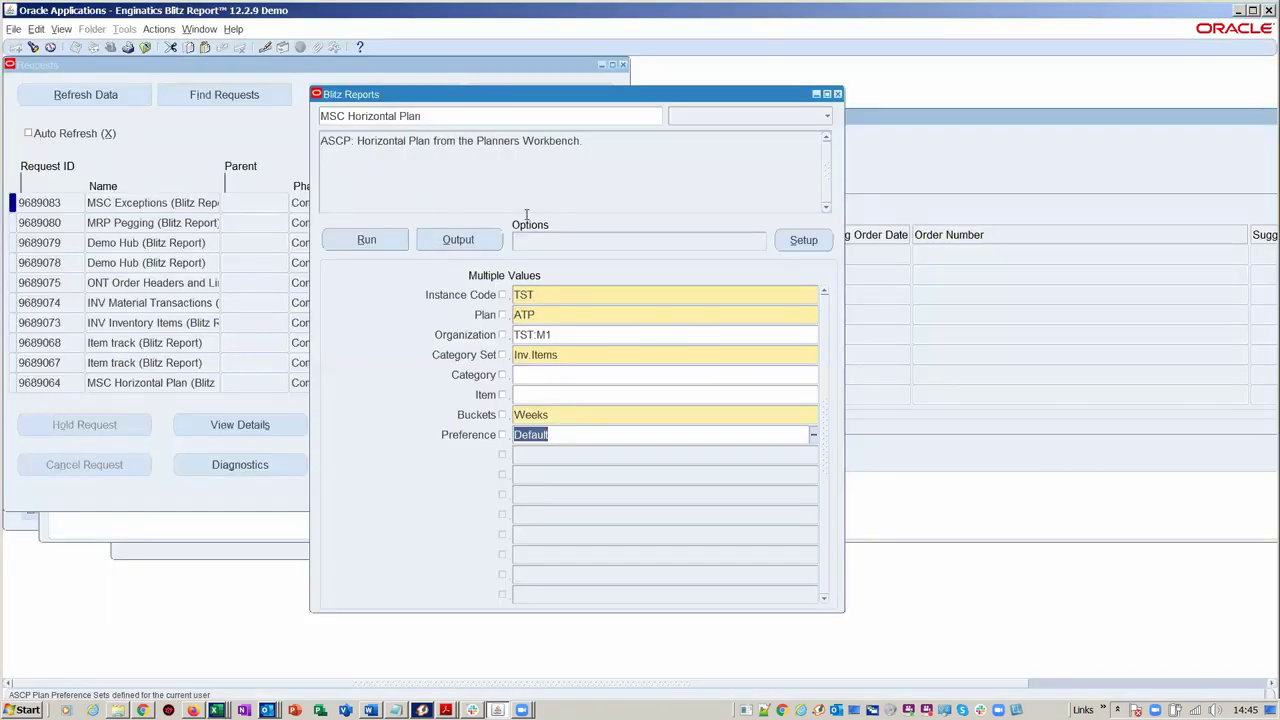
pyautogui.click(838, 94)
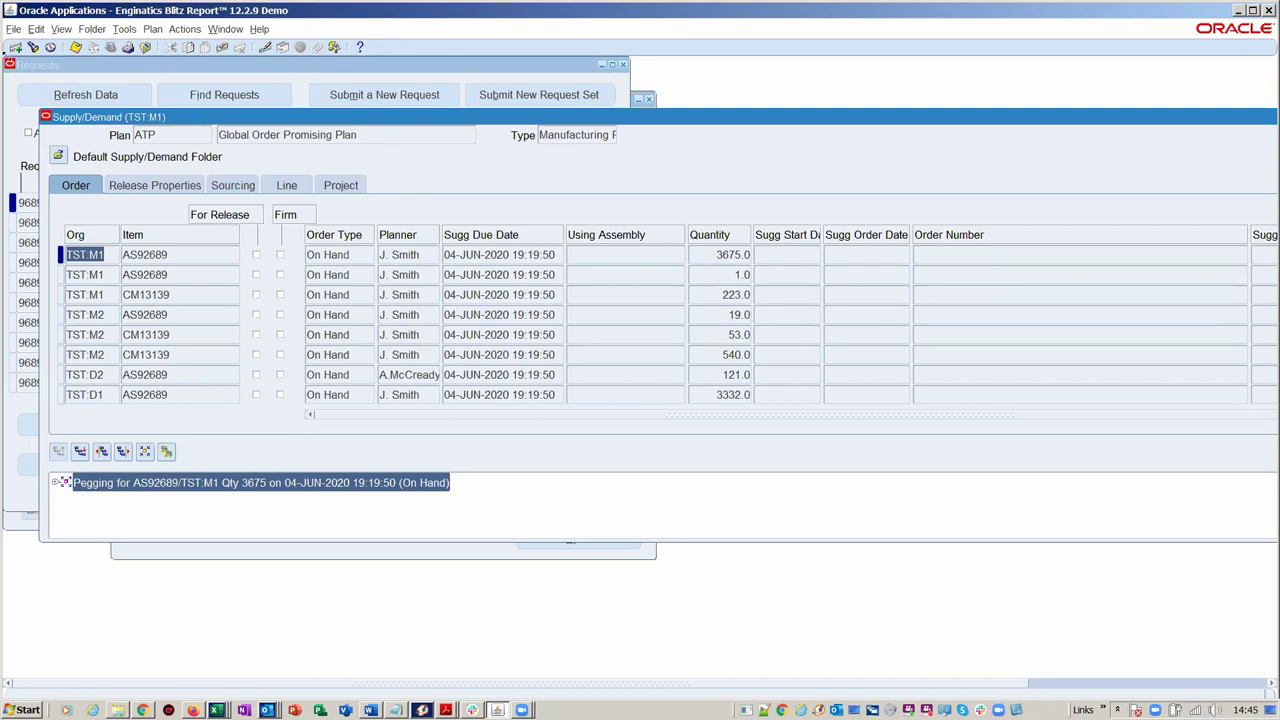
pyautogui.click(180, 34)
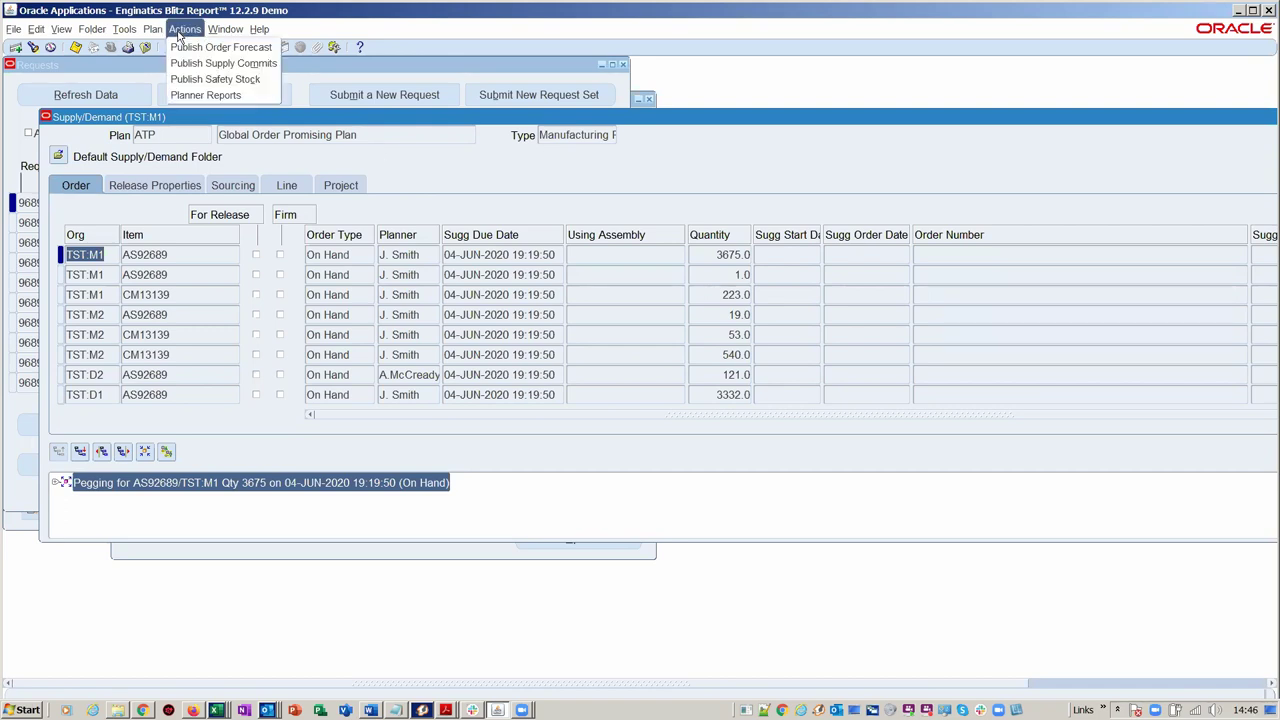
pyautogui.click(206, 94)
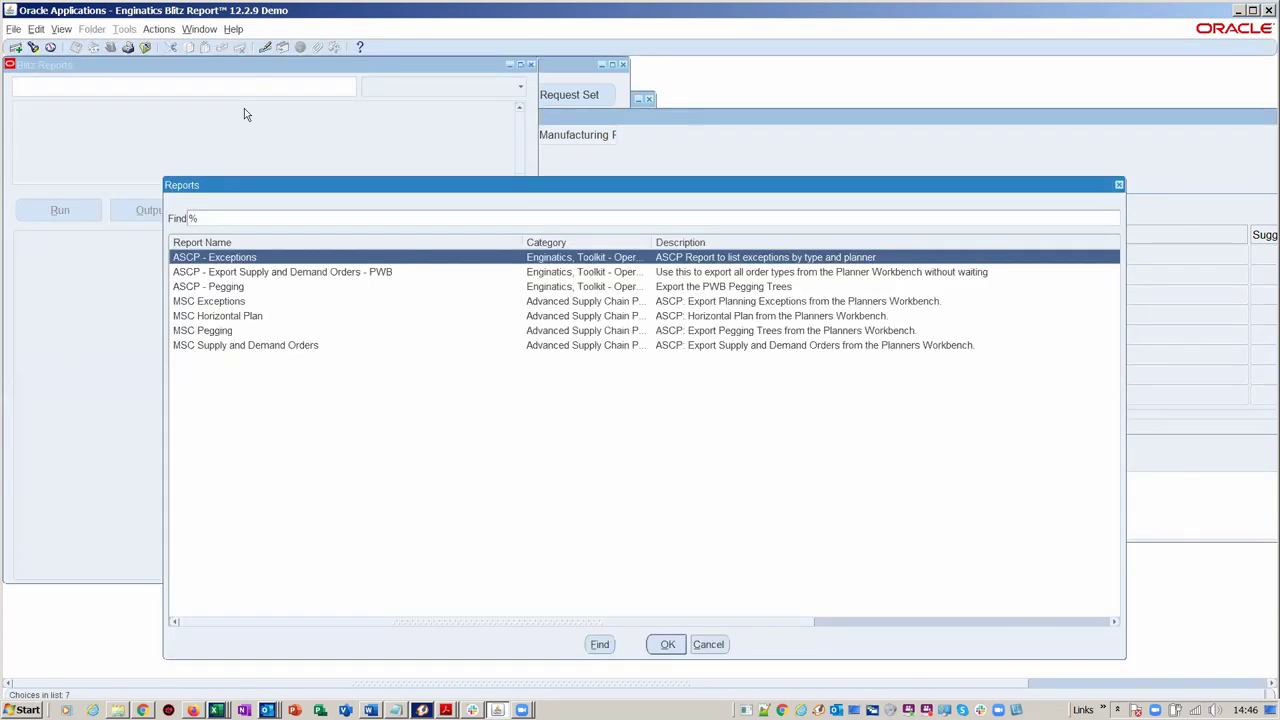
pyautogui.click(288, 347)
pyautogui.click(288, 345)
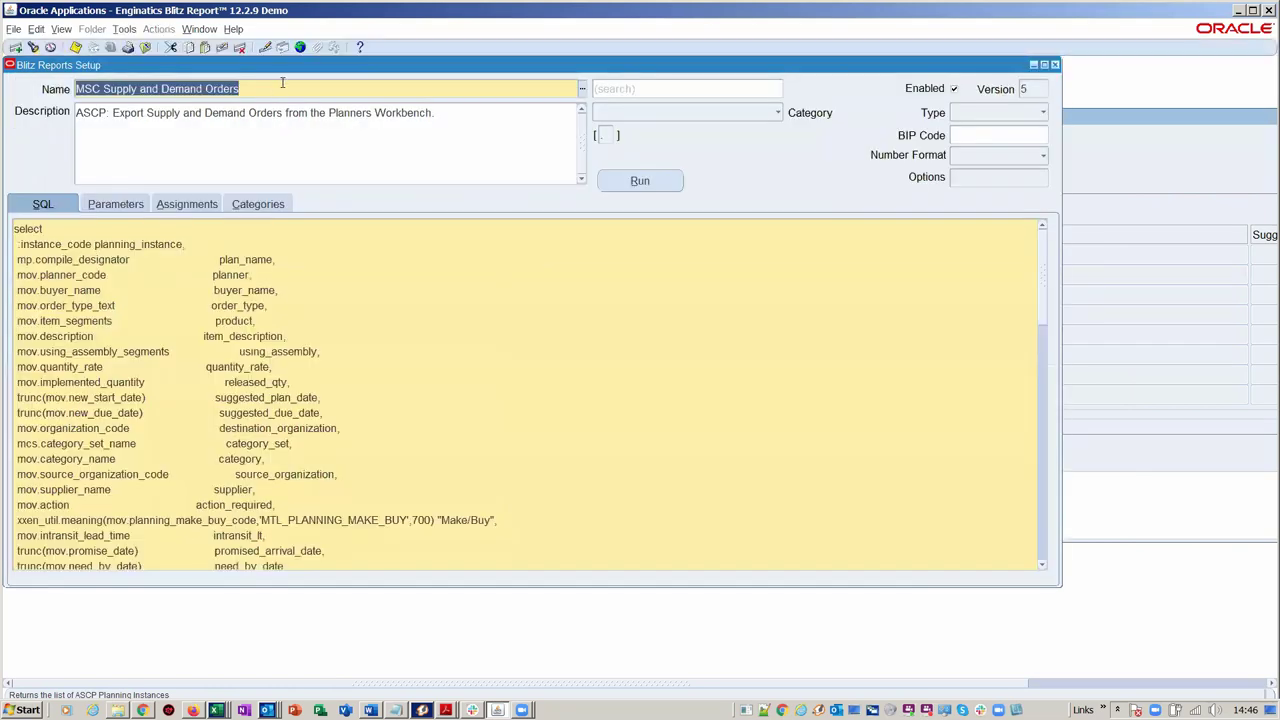
# Search the full report list for %audit% and load the FND Audit Table Changes by Column report
pyautogui.hotkey('ctrl', 'l')
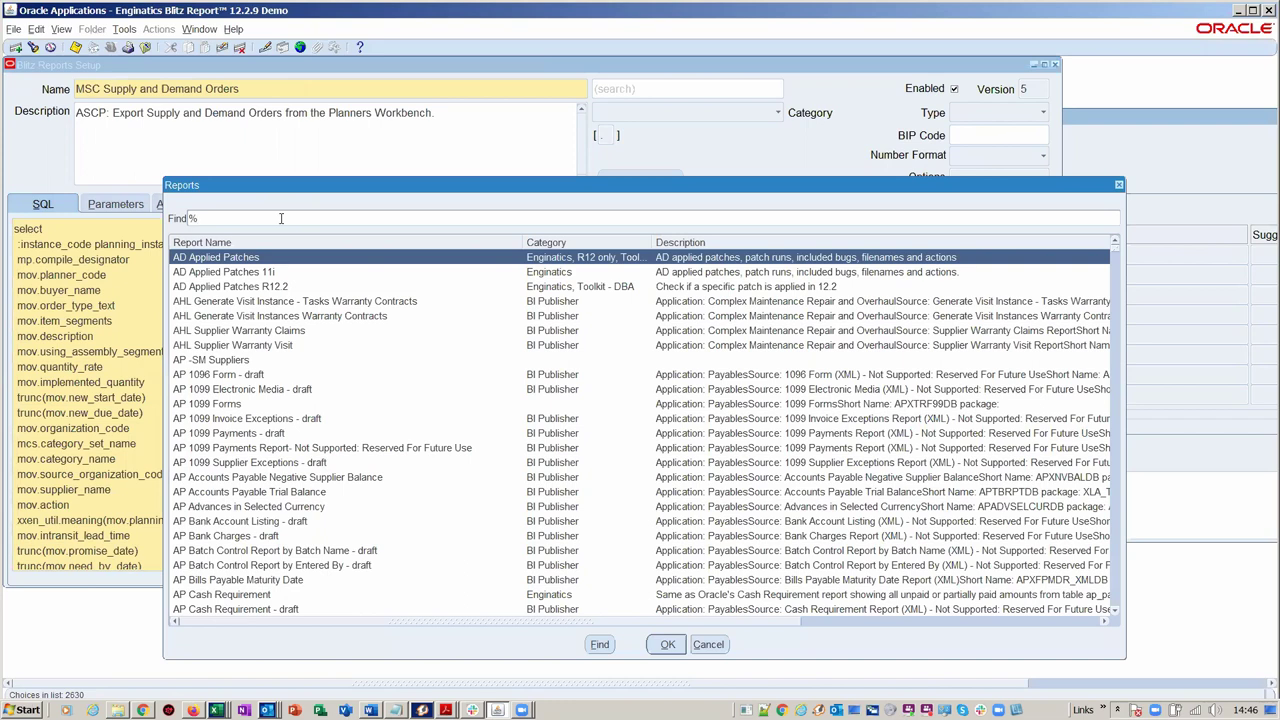
pyautogui.write('audi')
pyautogui.write('t')
pyautogui.write('%')
pyautogui.press('Return')
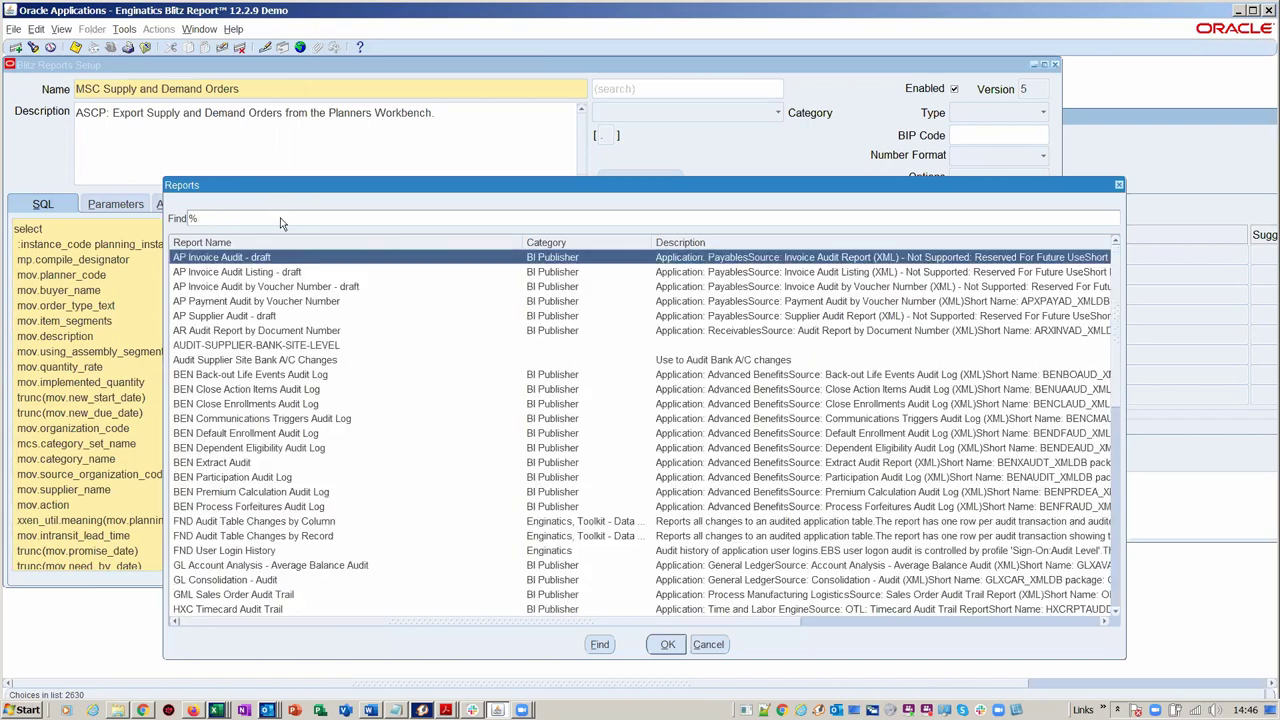
pyautogui.scroll(-10, 330, 376)
pyautogui.scroll(-5, 330, 376)
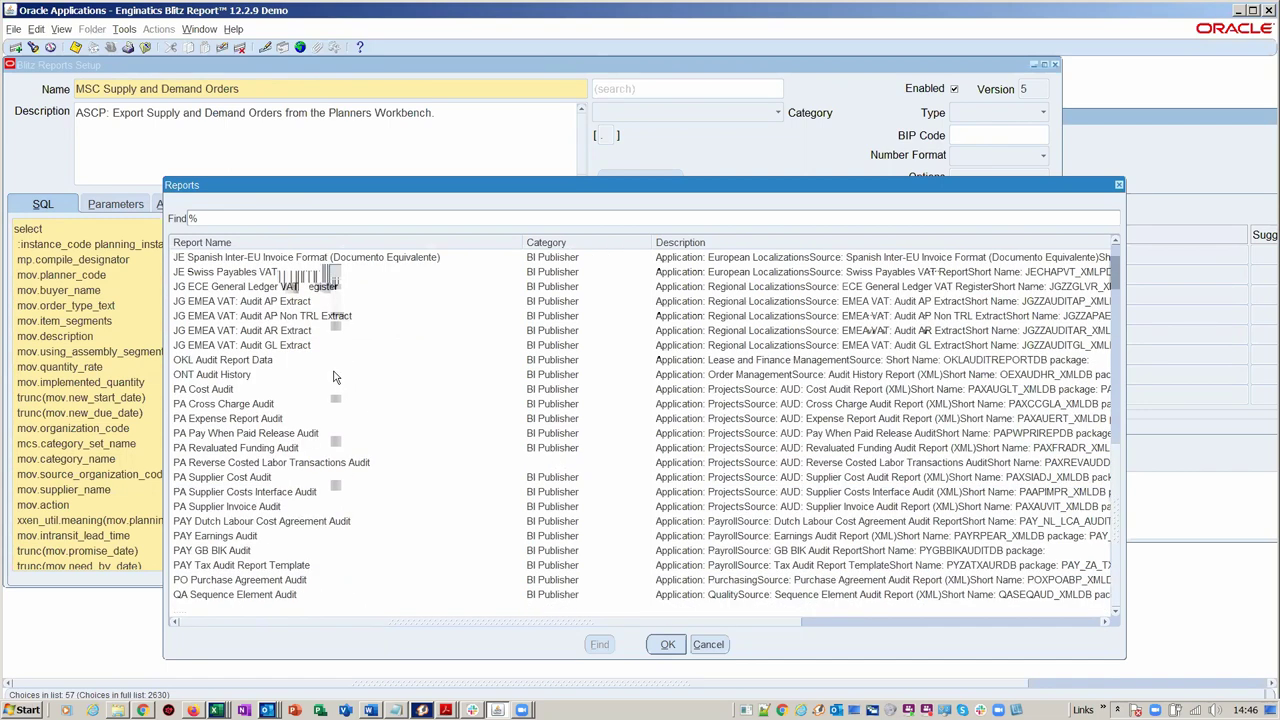
pyautogui.scroll(11, 340, 365)
pyautogui.scroll(-3, 349, 357)
pyautogui.doubleClick(380, 373)
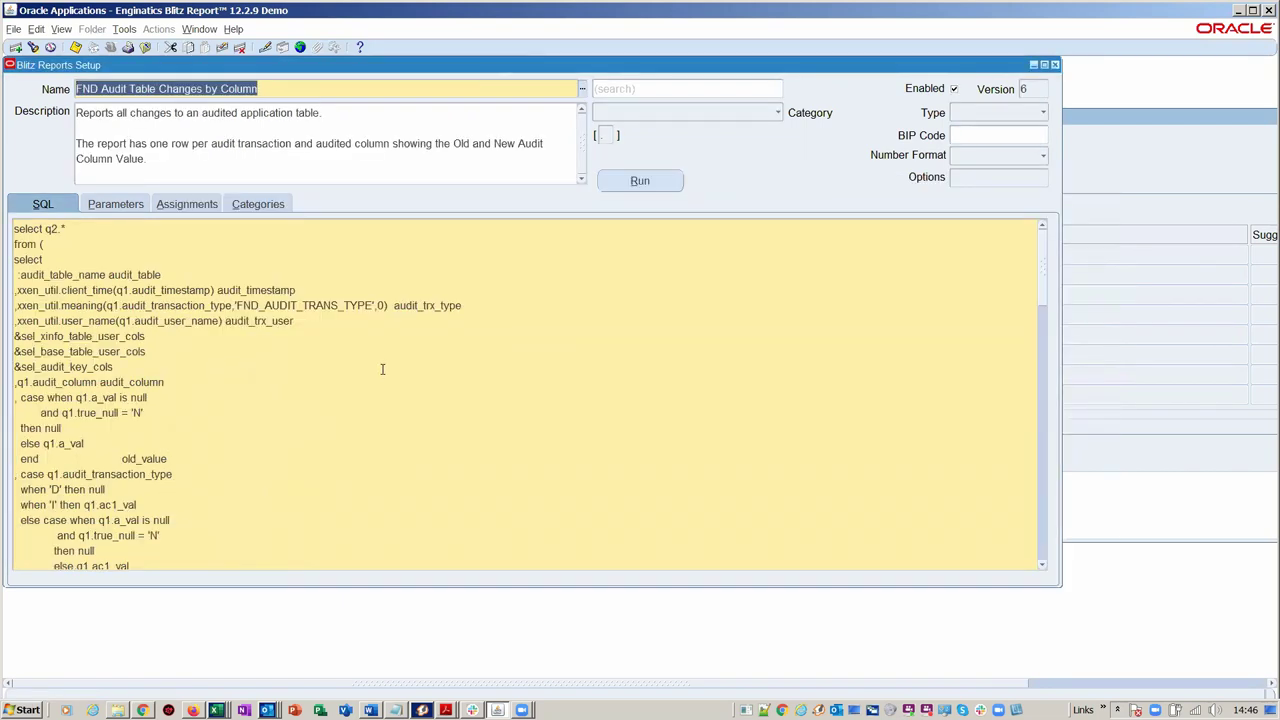
# Open the run form for FND Audit Table Changes by Column and reposition its window over the report setup
pyautogui.click(616, 184)
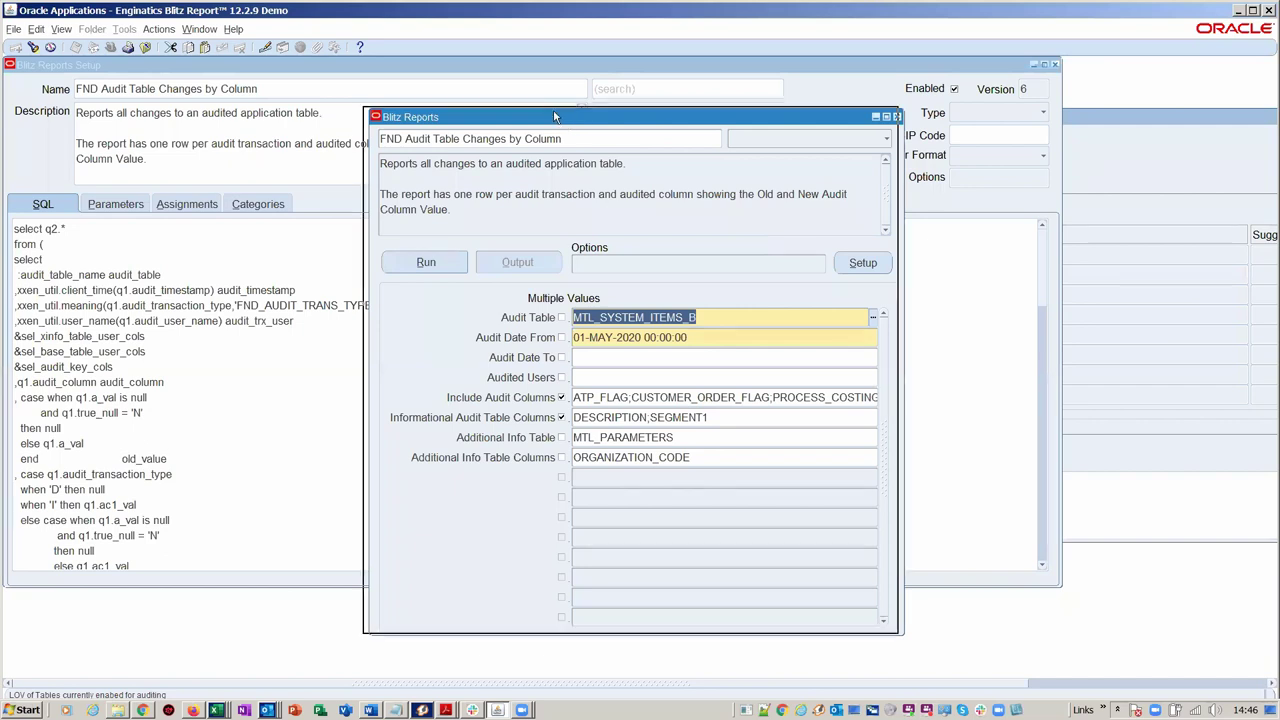
pyautogui.moveTo(572, 122); pyautogui.dragTo(540, 108)
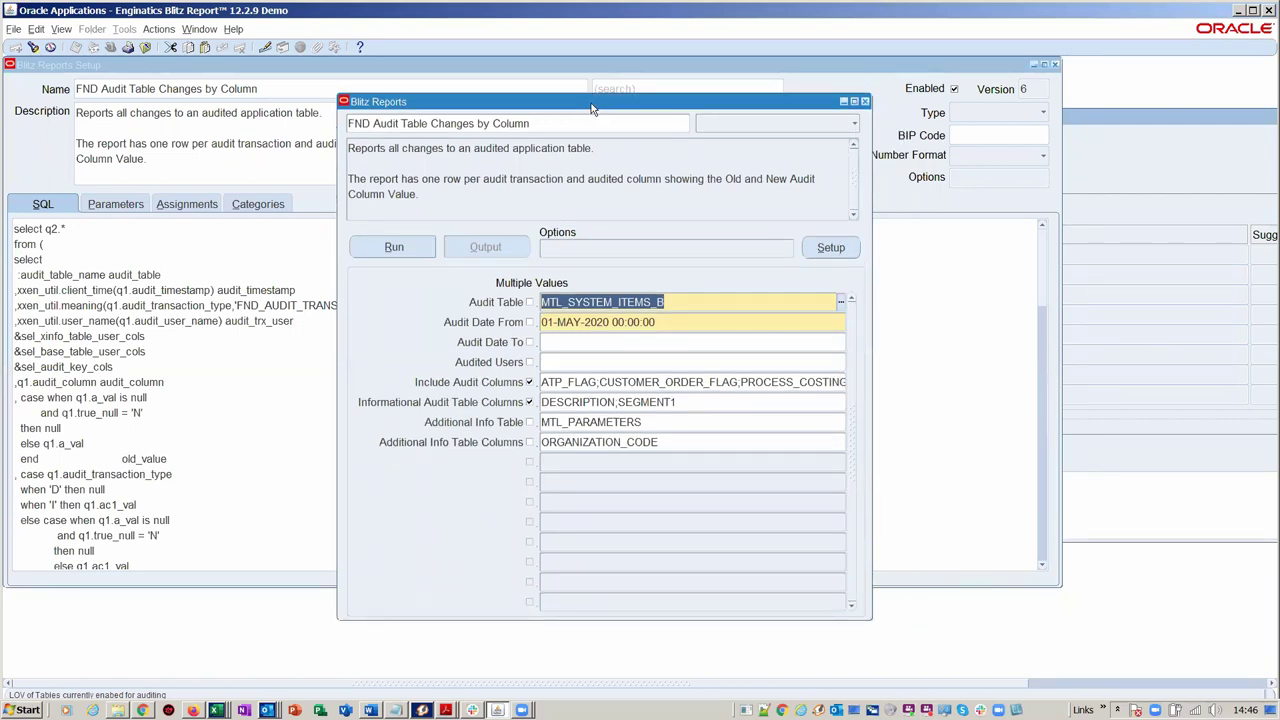
pyautogui.moveTo(593, 104); pyautogui.dragTo(534, 103)
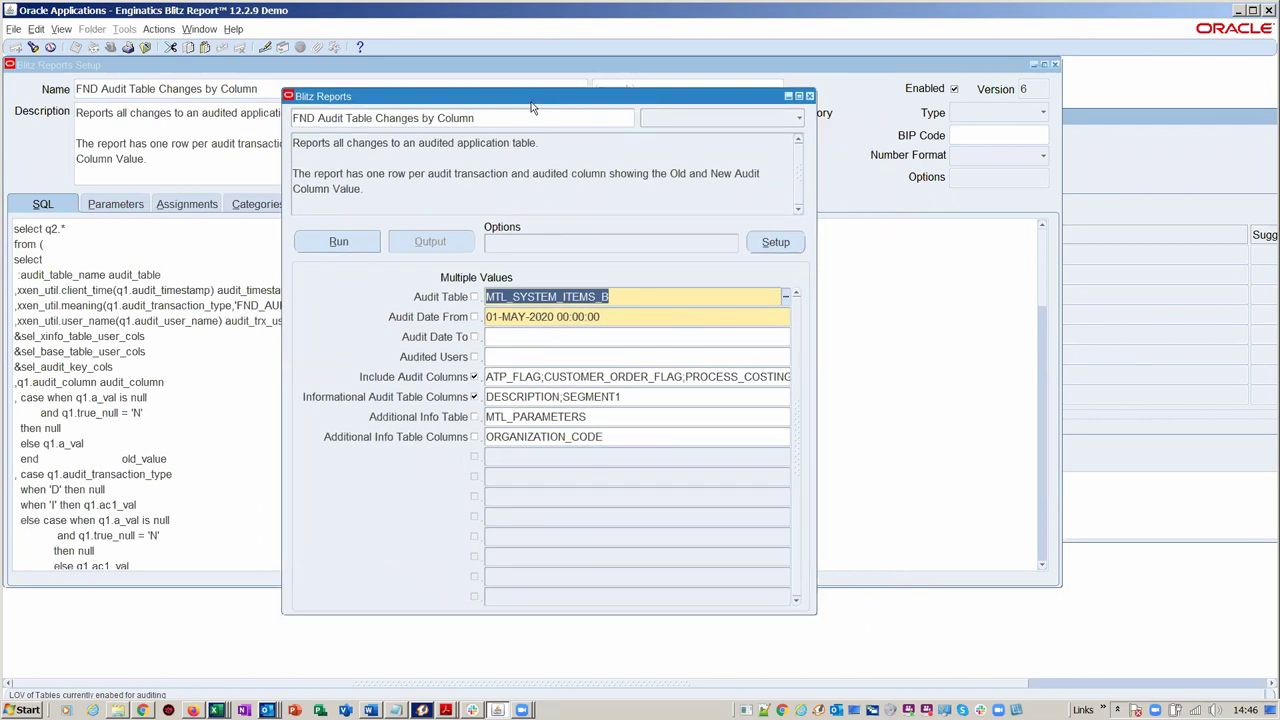
# Check the selectable audit columns and additional info table, keep the existing parameters, and run the audit report on MTL_SYSTEM_ITEMS_B
pyautogui.click(617, 299)
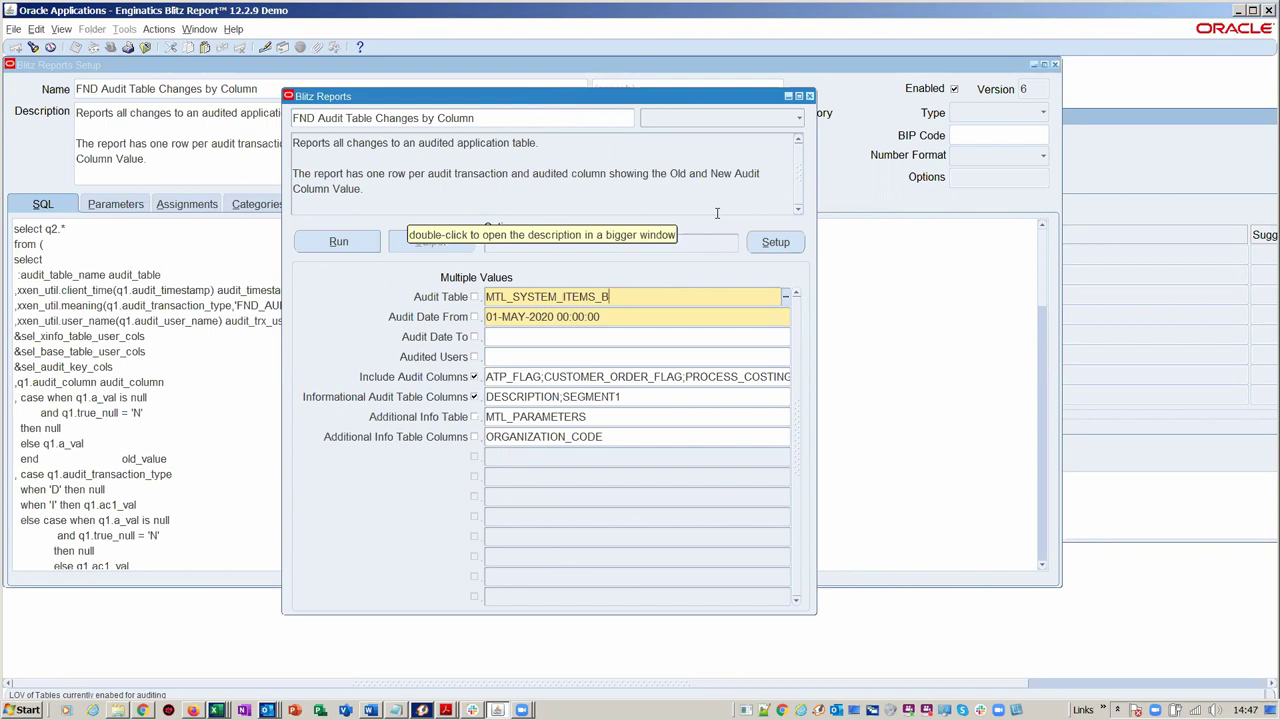
pyautogui.doubleClick(651, 376)
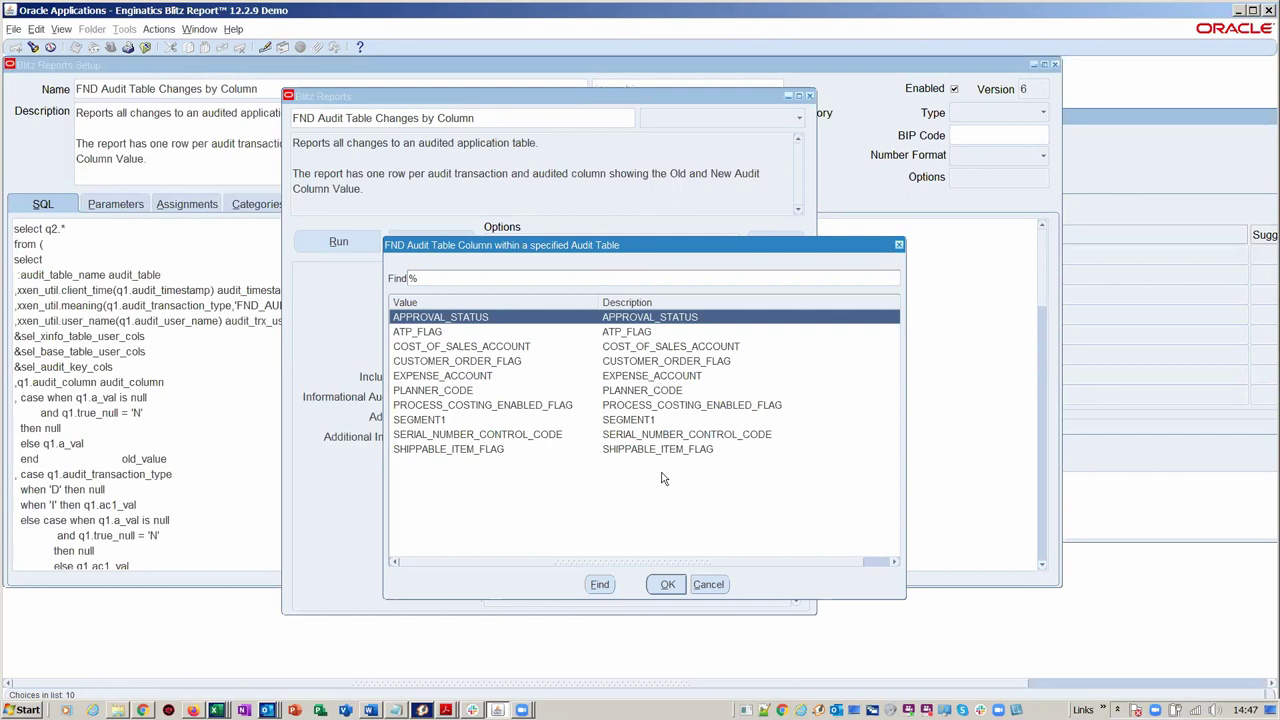
pyautogui.click(719, 584)
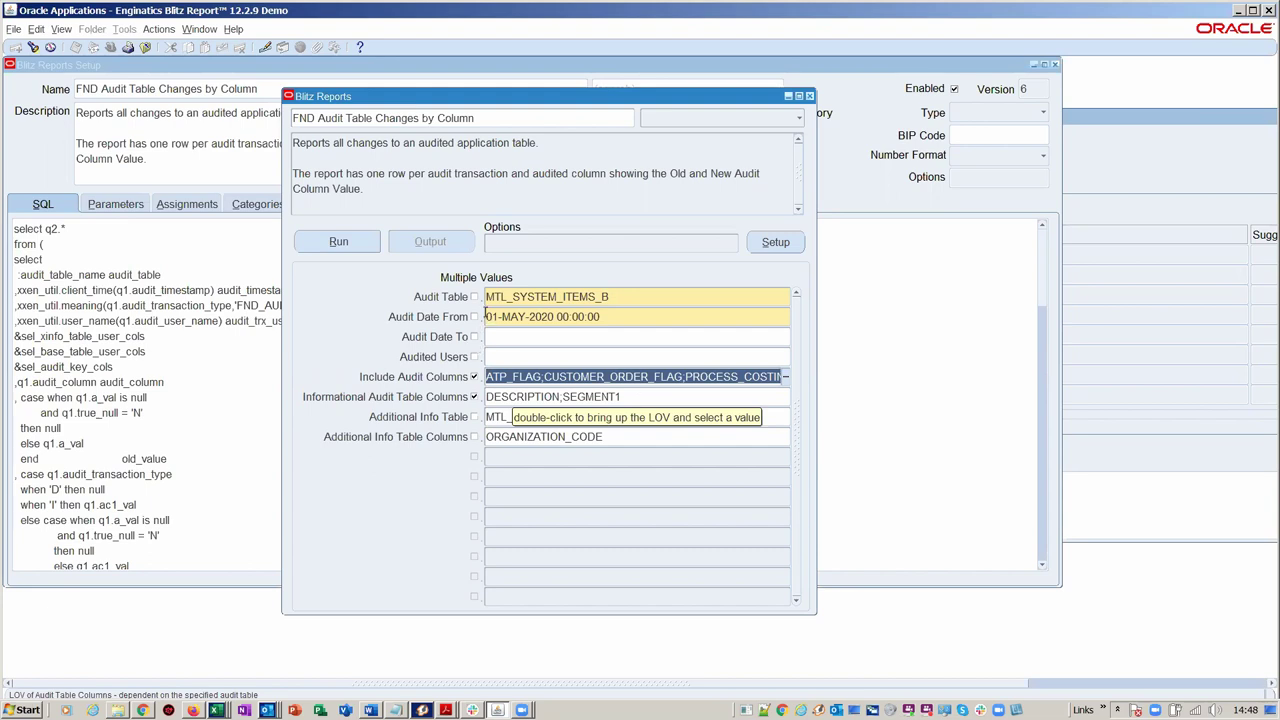
pyautogui.click(521, 117)
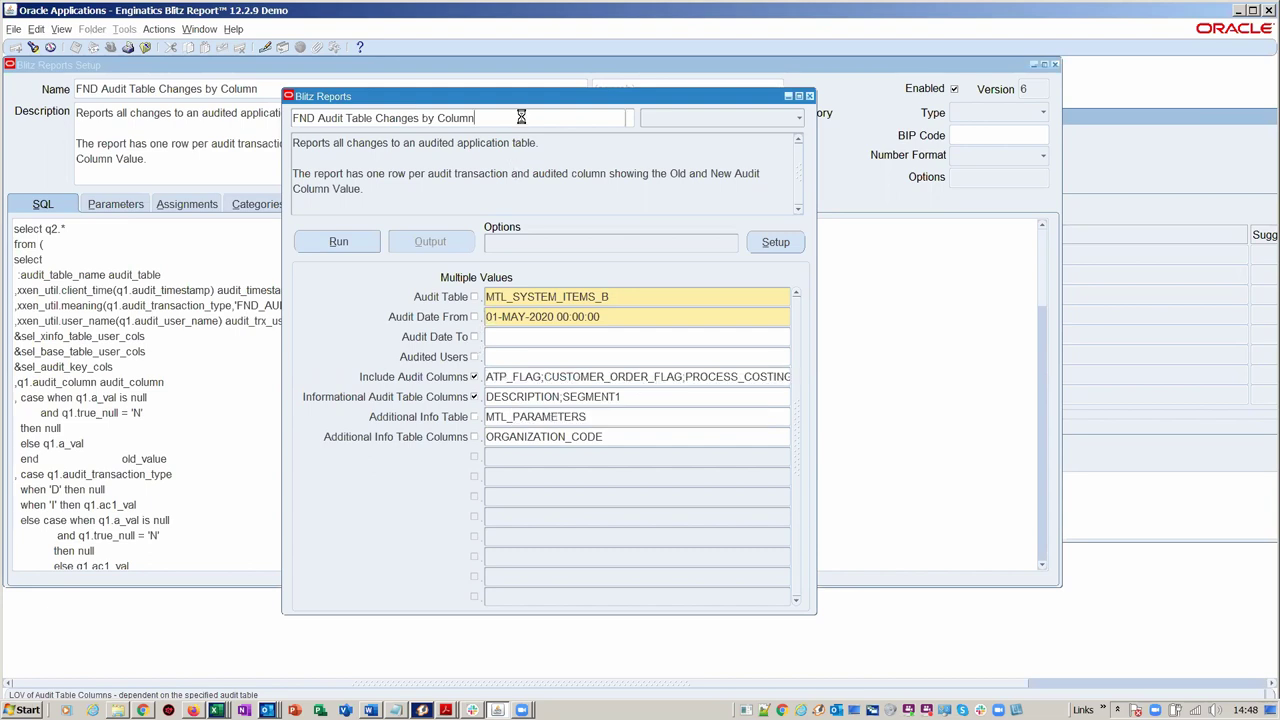
pyautogui.click(651, 414)
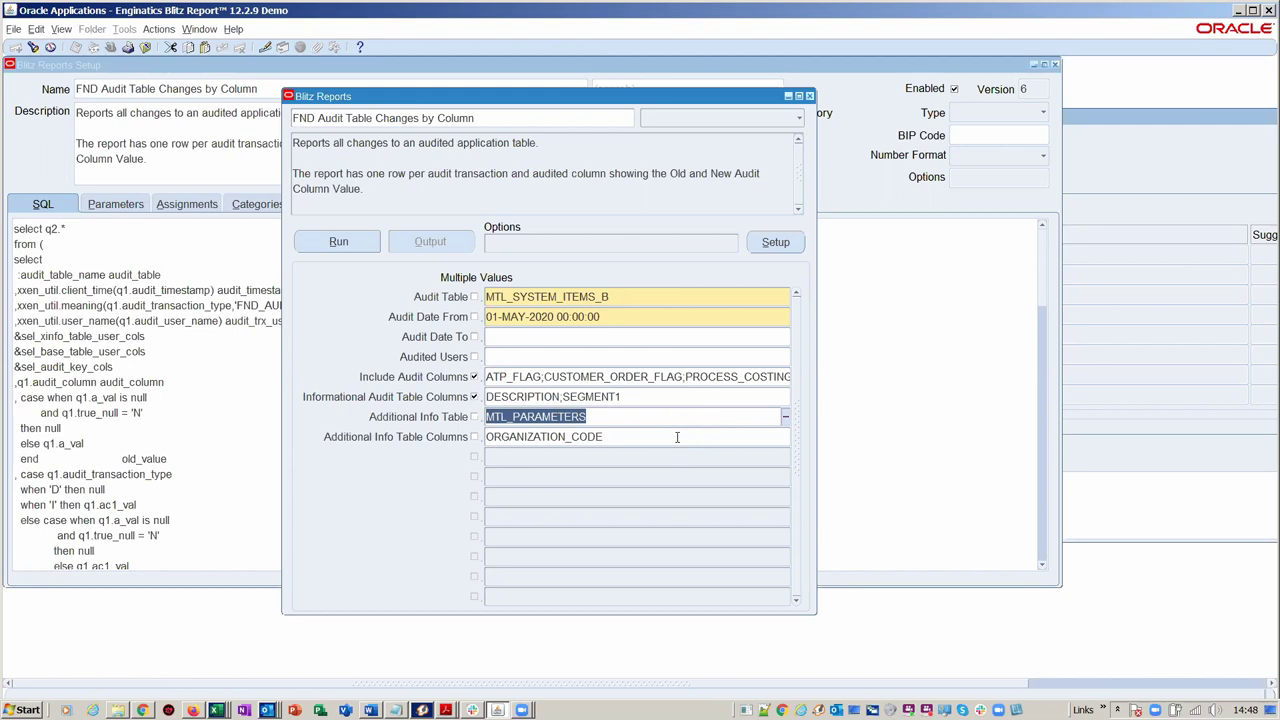
pyautogui.click(334, 245)
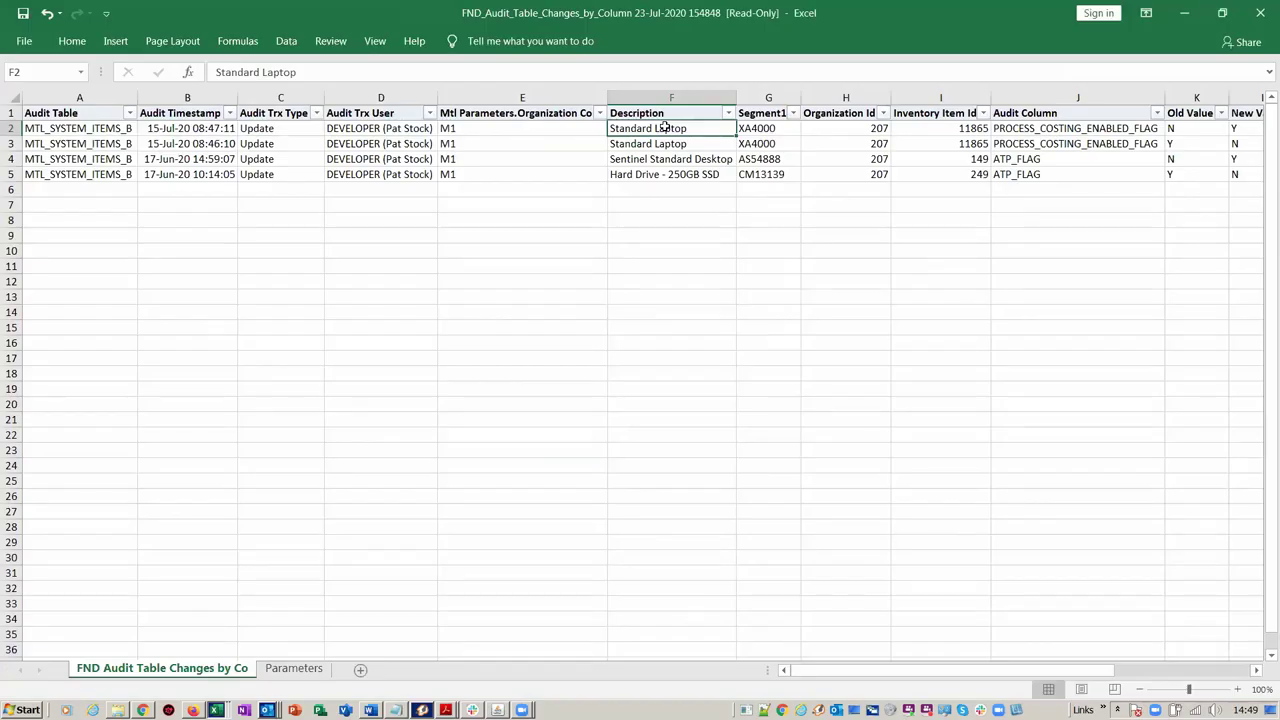
# Examine the first change record in the exported audit report, field by field from Audit Table through Audit Column
pyautogui.press('Right')
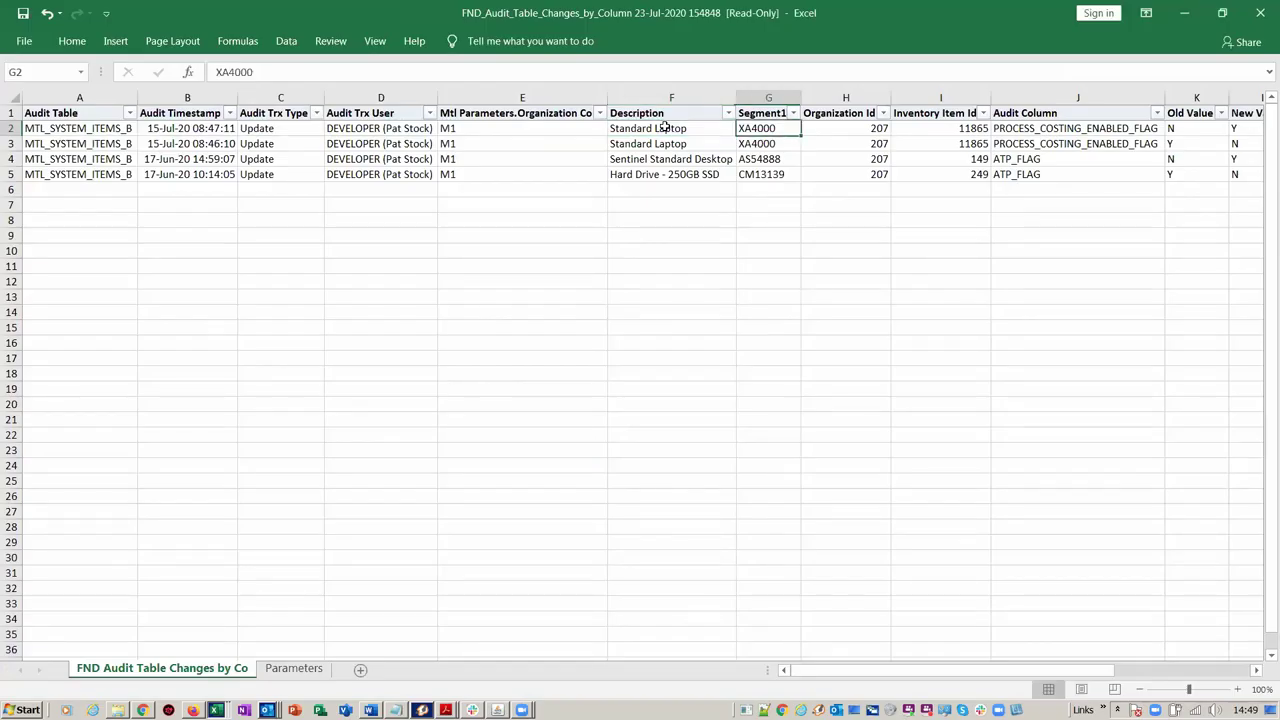
pyautogui.press('Left')
pyautogui.press('Left')
pyautogui.press('Left')
pyautogui.press('Left')
pyautogui.press('Left')
pyautogui.press('Left')
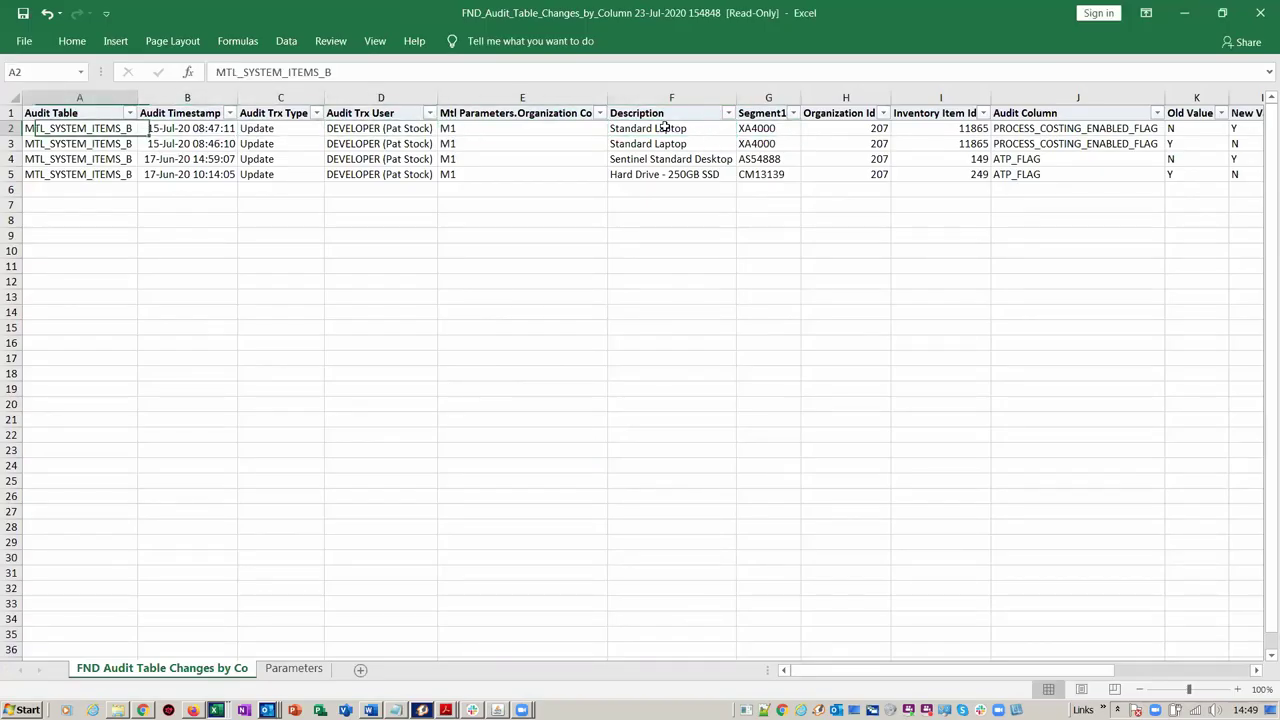
pyautogui.press('Right')
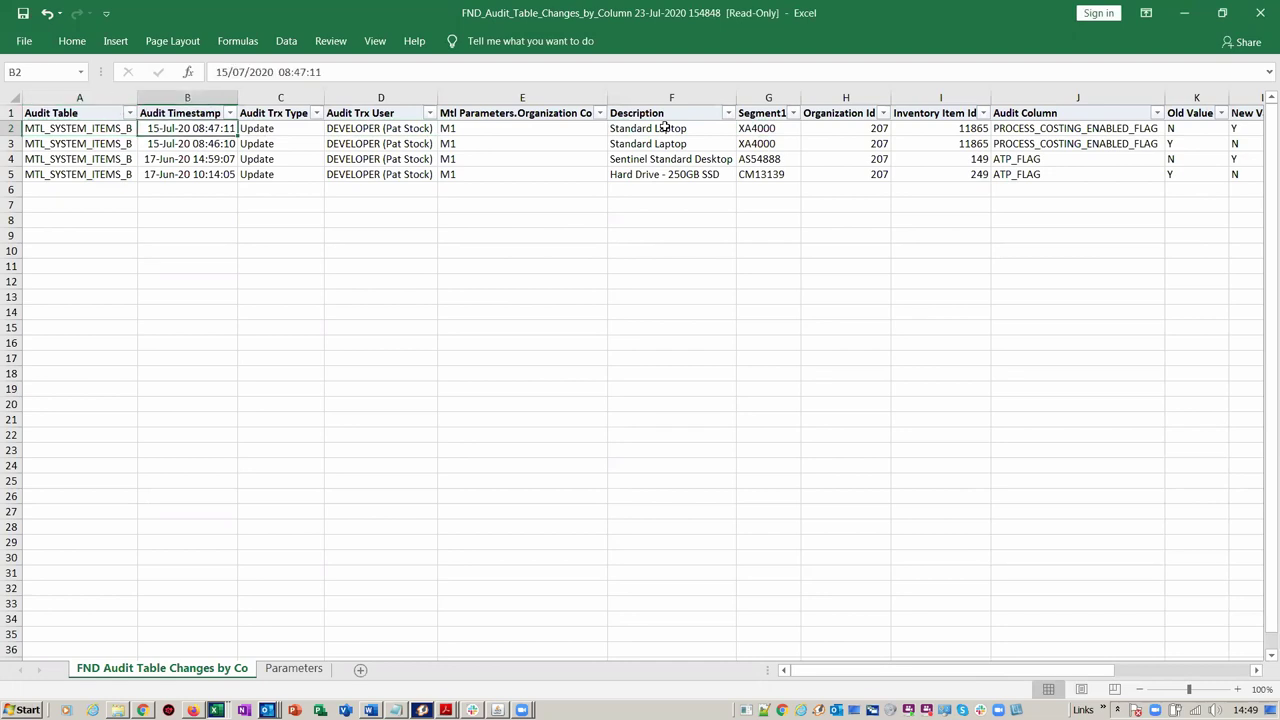
pyautogui.press('Right')
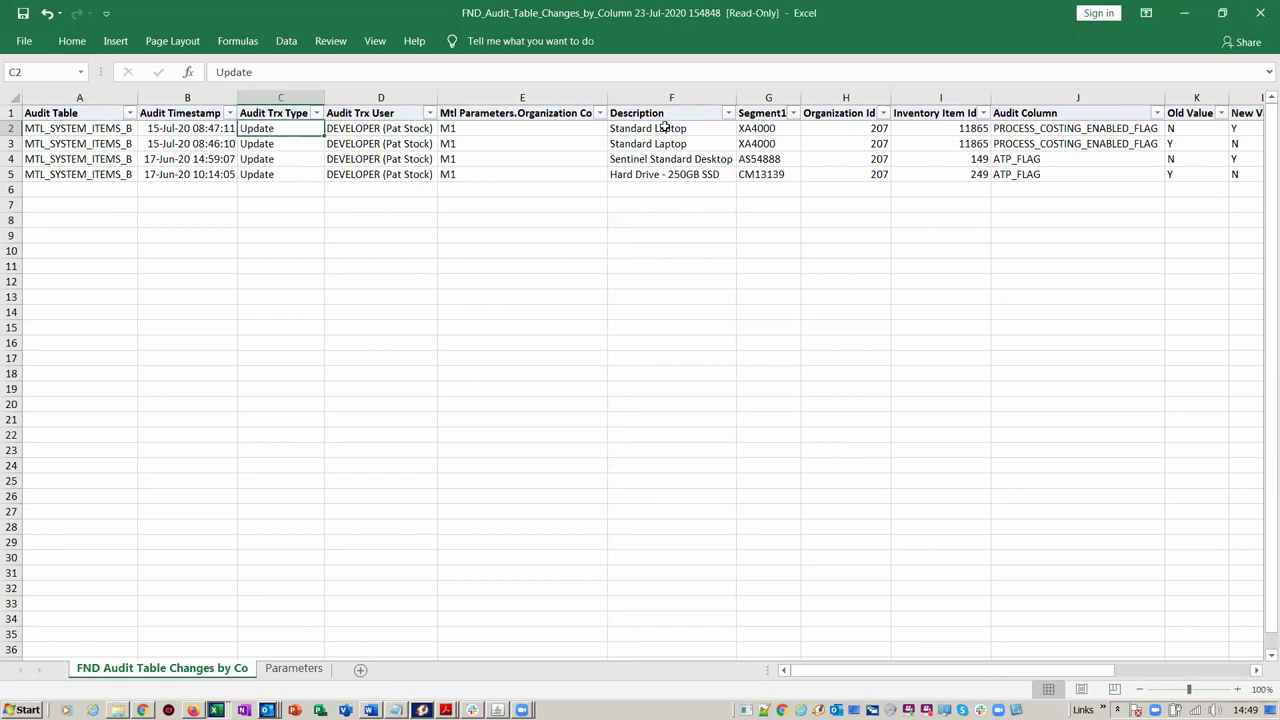
pyautogui.press('Right')
pyautogui.press('Right')
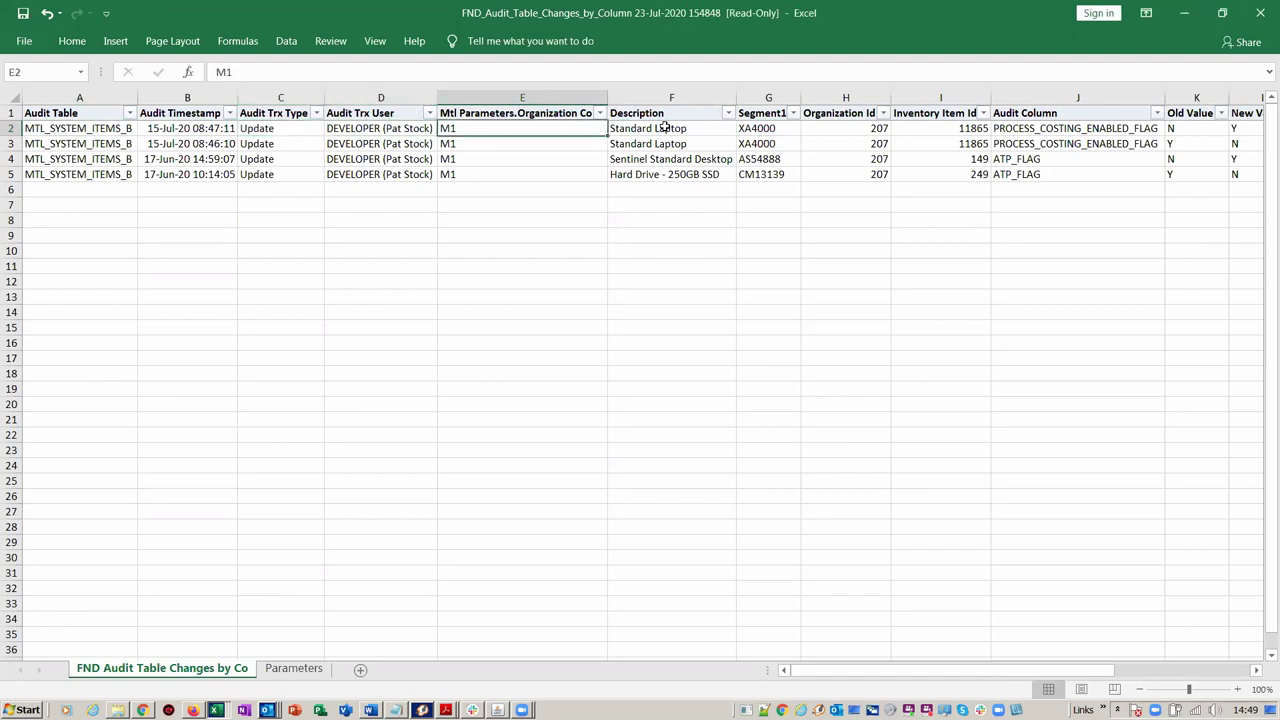
pyautogui.press('Right')
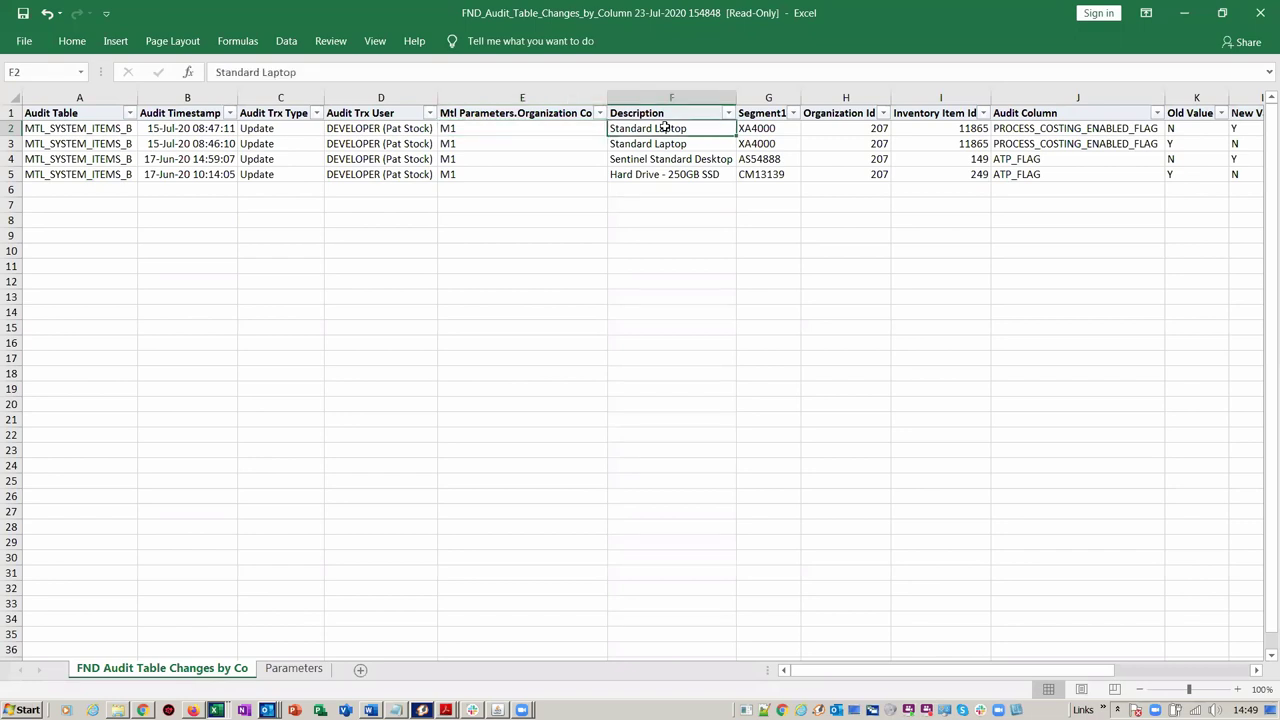
pyautogui.press('Right')
pyautogui.press('Right')
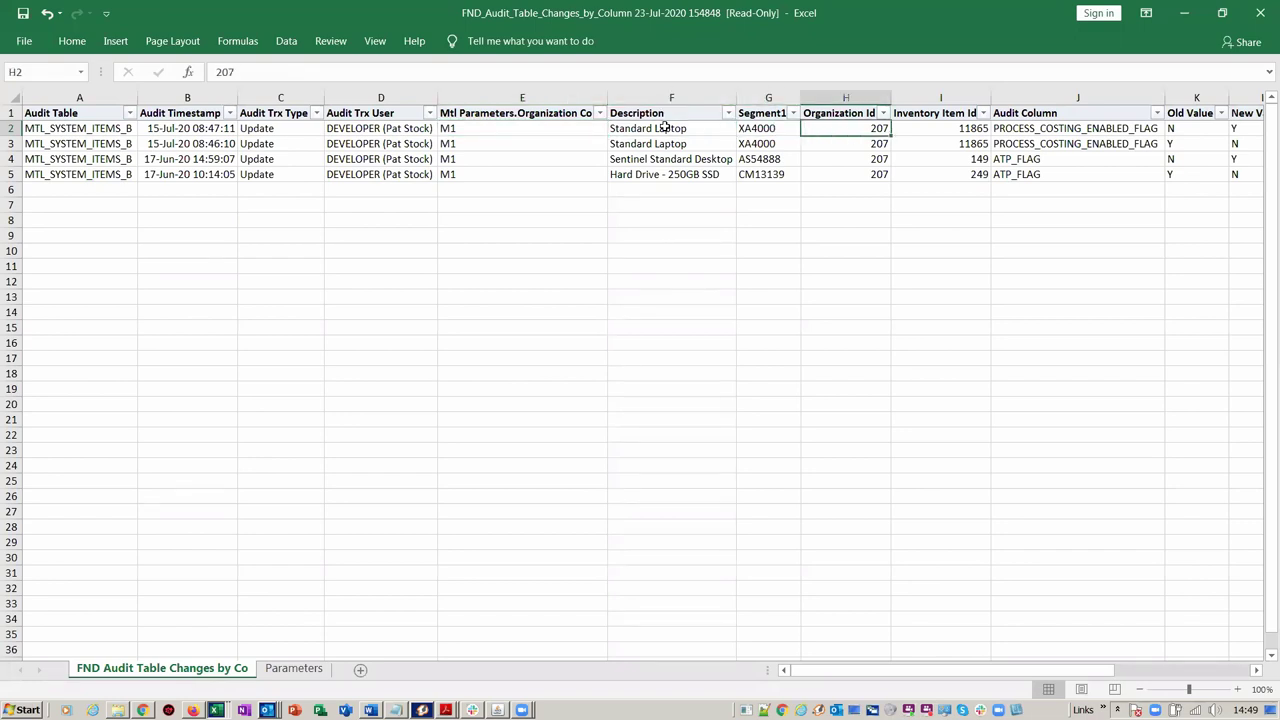
pyautogui.press('Right')
pyautogui.press('Right')
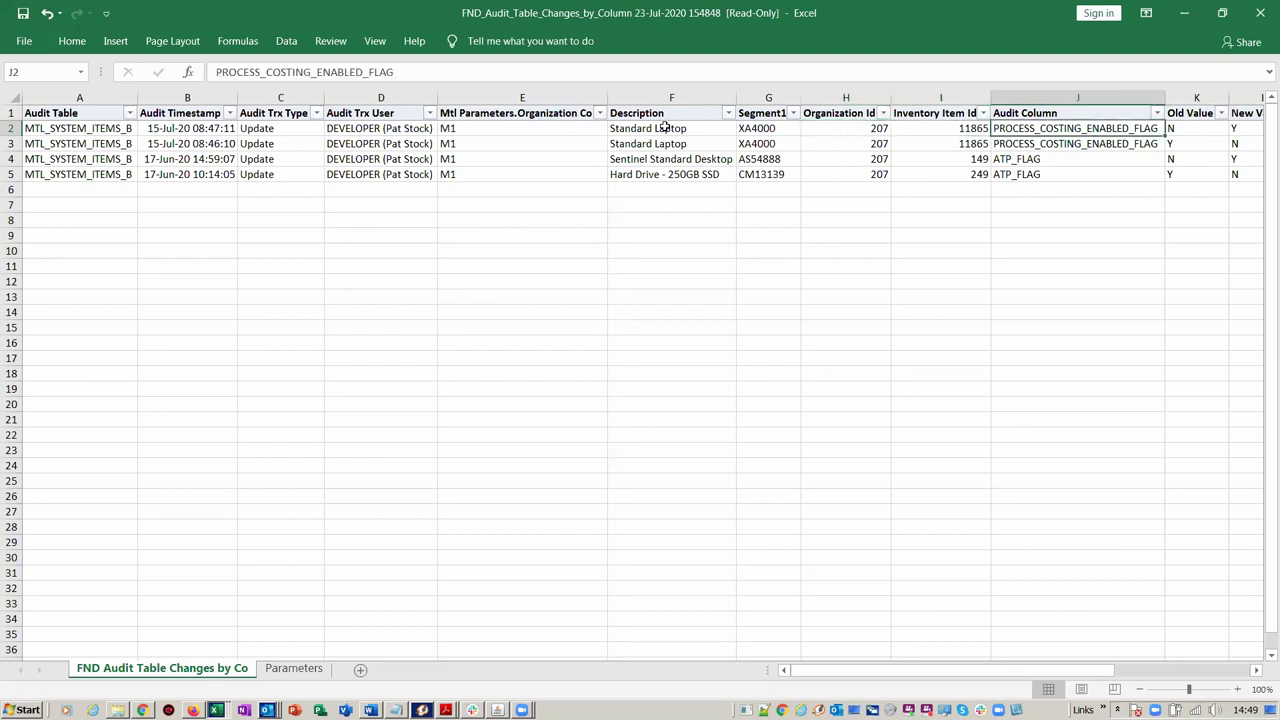
# Compare the Old Value and New Value entries for the audited ATP_FLAG and PROCESS_COSTING_ENABLED_FLAG changes
pyautogui.press('Left')
pyautogui.press('Right')
pyautogui.press('Down')
pyautogui.press('Down')
pyautogui.press('Right')
pyautogui.press('Right')
pyautogui.press('Right')
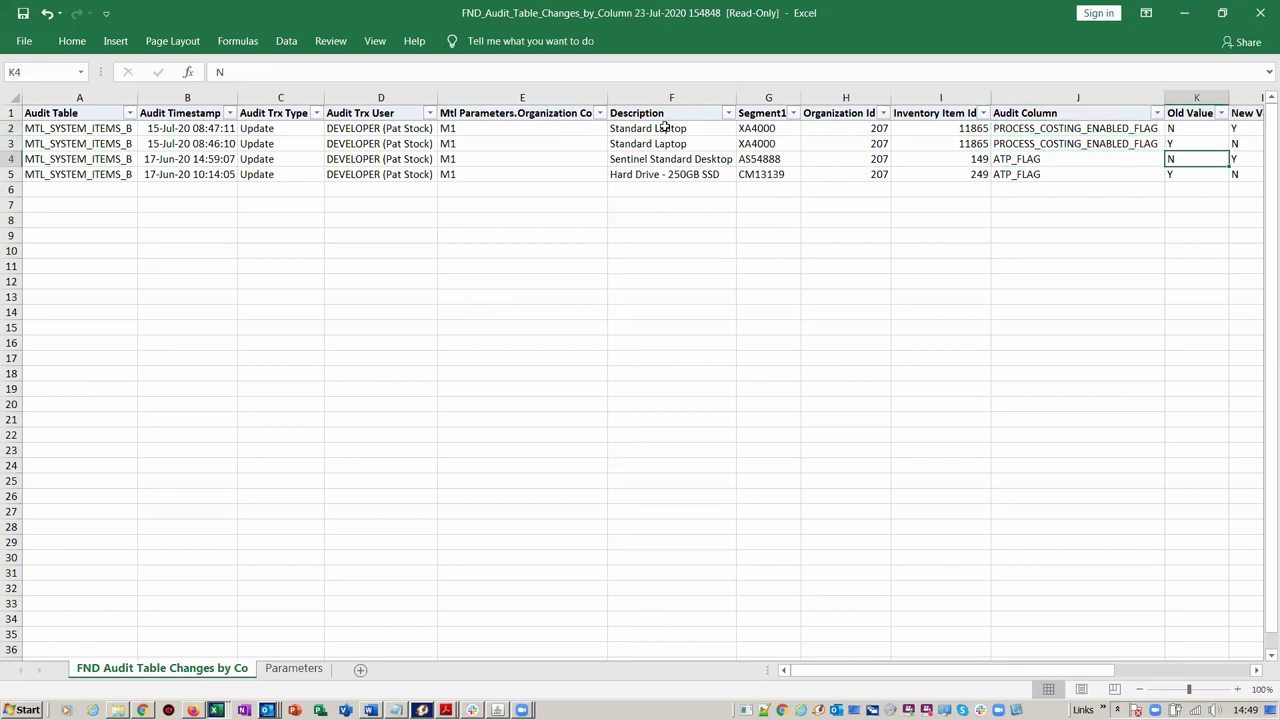
pyautogui.press('Left')
pyautogui.press('Left')
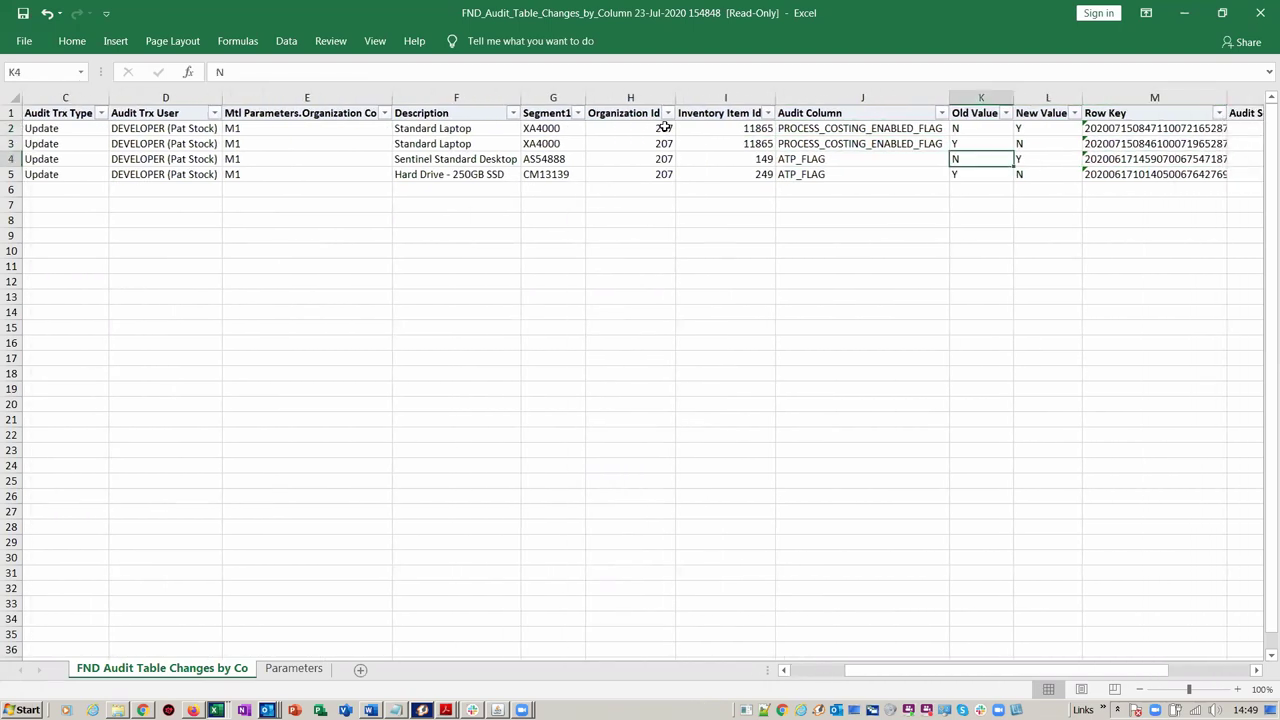
pyautogui.press('Up')
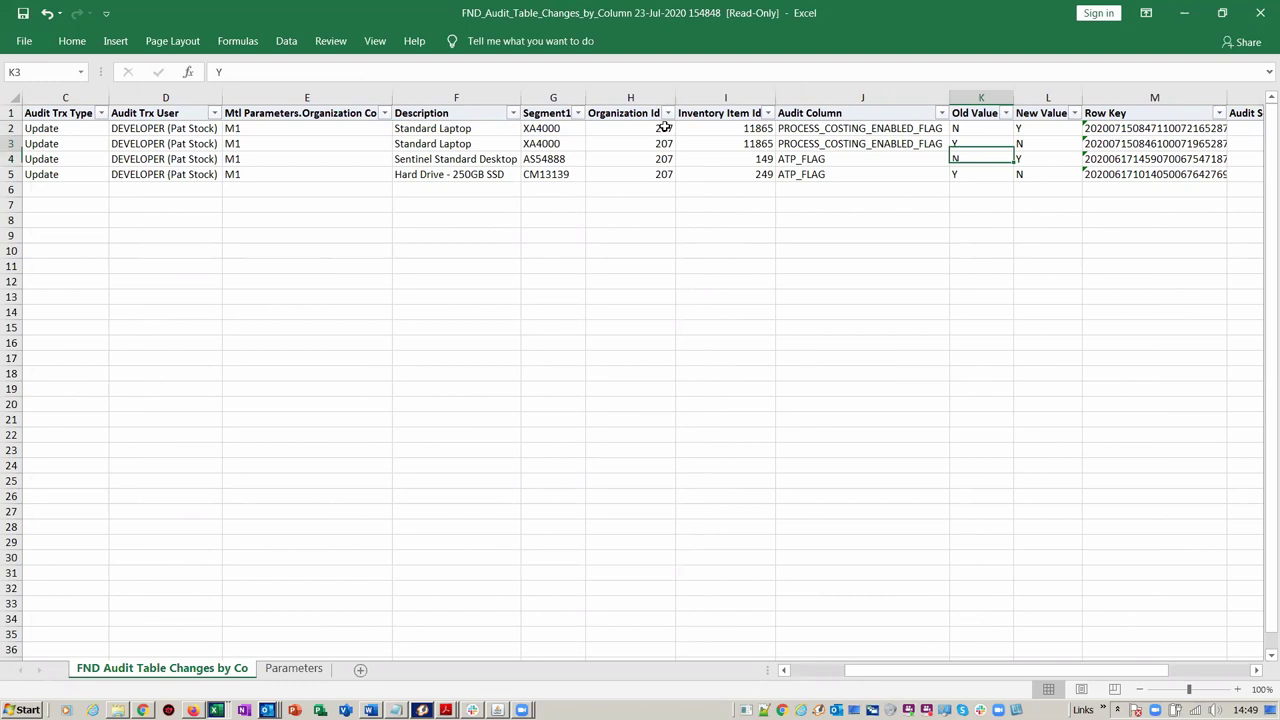
pyautogui.press('Left')
pyautogui.press('Left')
pyautogui.press('Left')
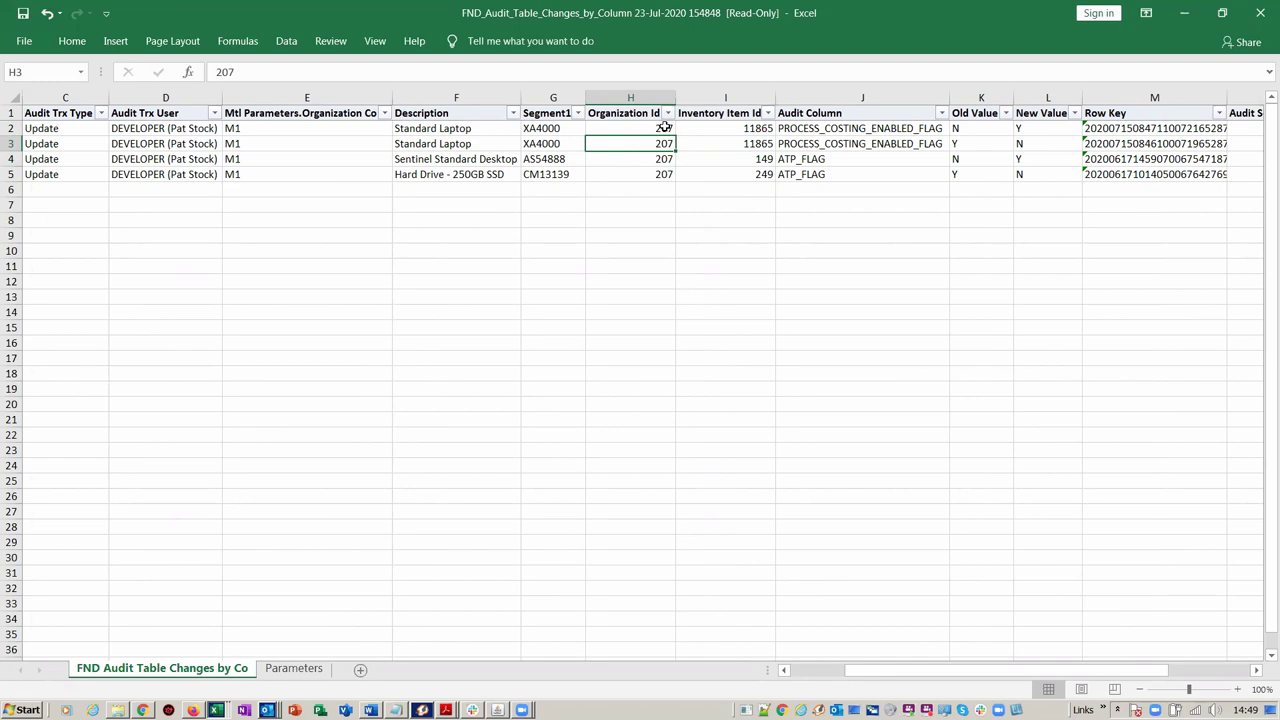
# Switch back to Oracle Applications and exit the planner workbench, confirming the exit
pyautogui.hotkey('alt', 'Tab')
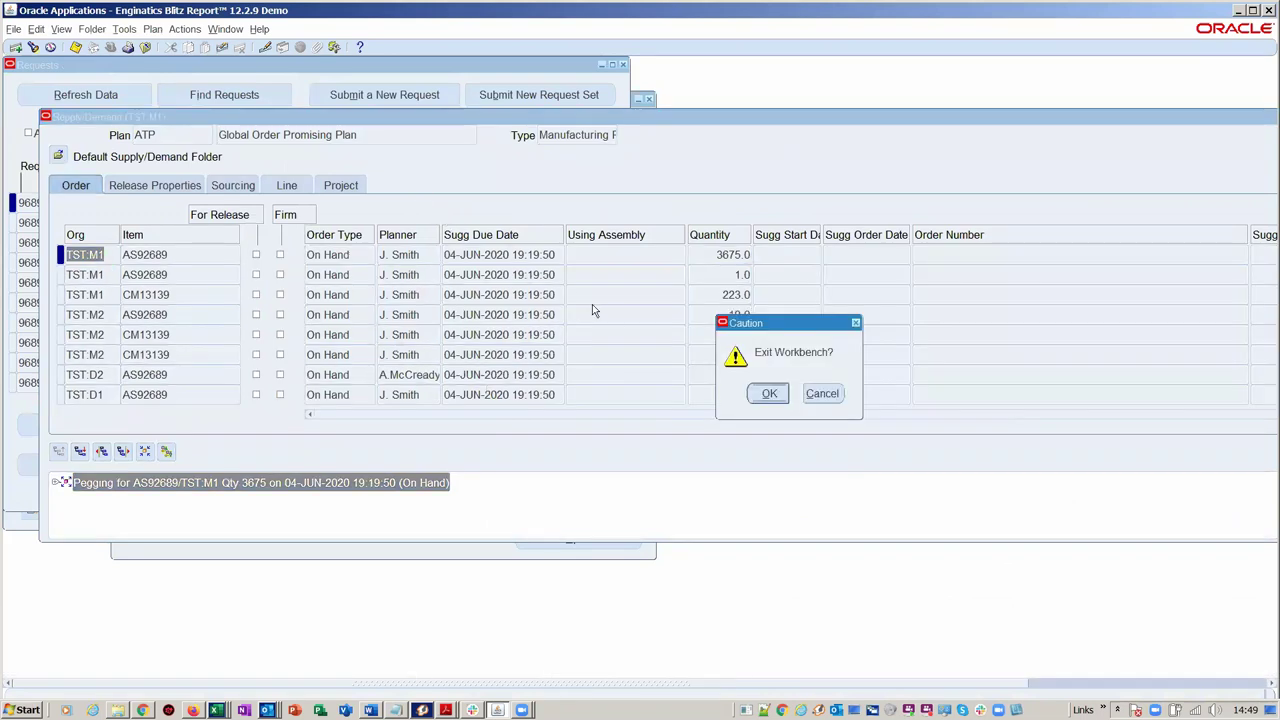
pyautogui.click(765, 393)
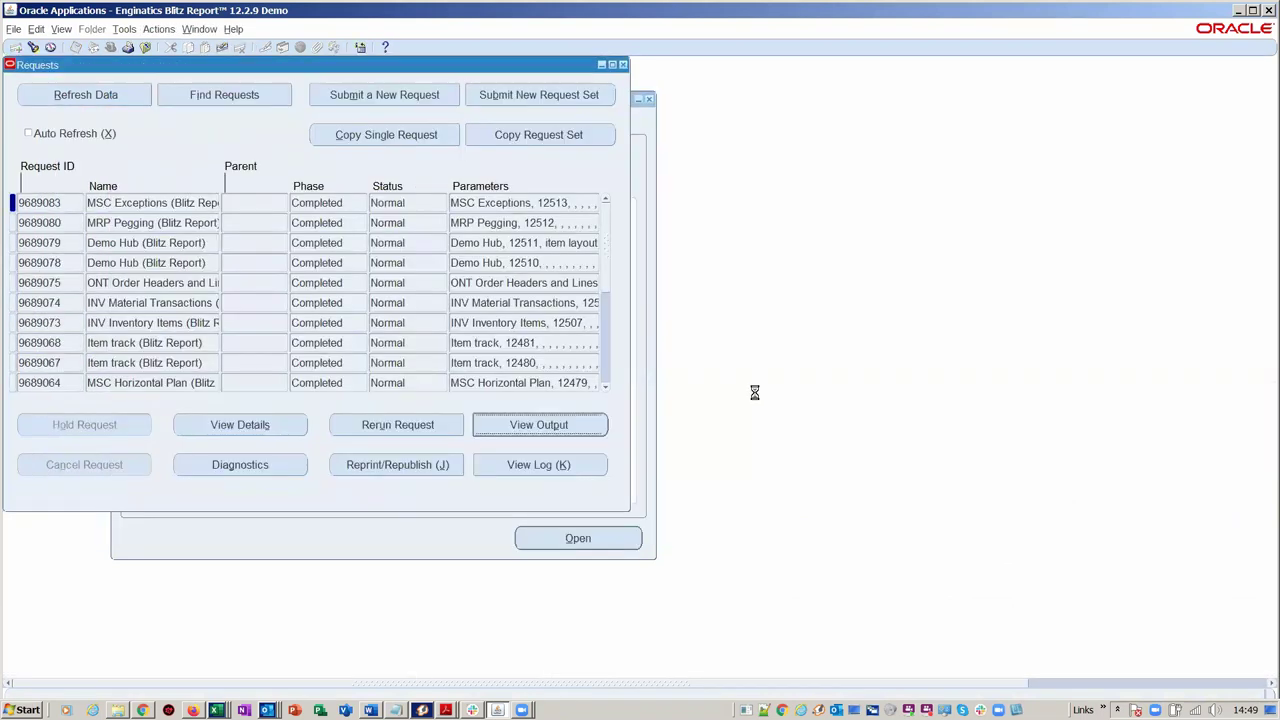
# Switch the responsibility from Advanced Supply Chain Planner to System Administrator
pyautogui.click(111, 47)
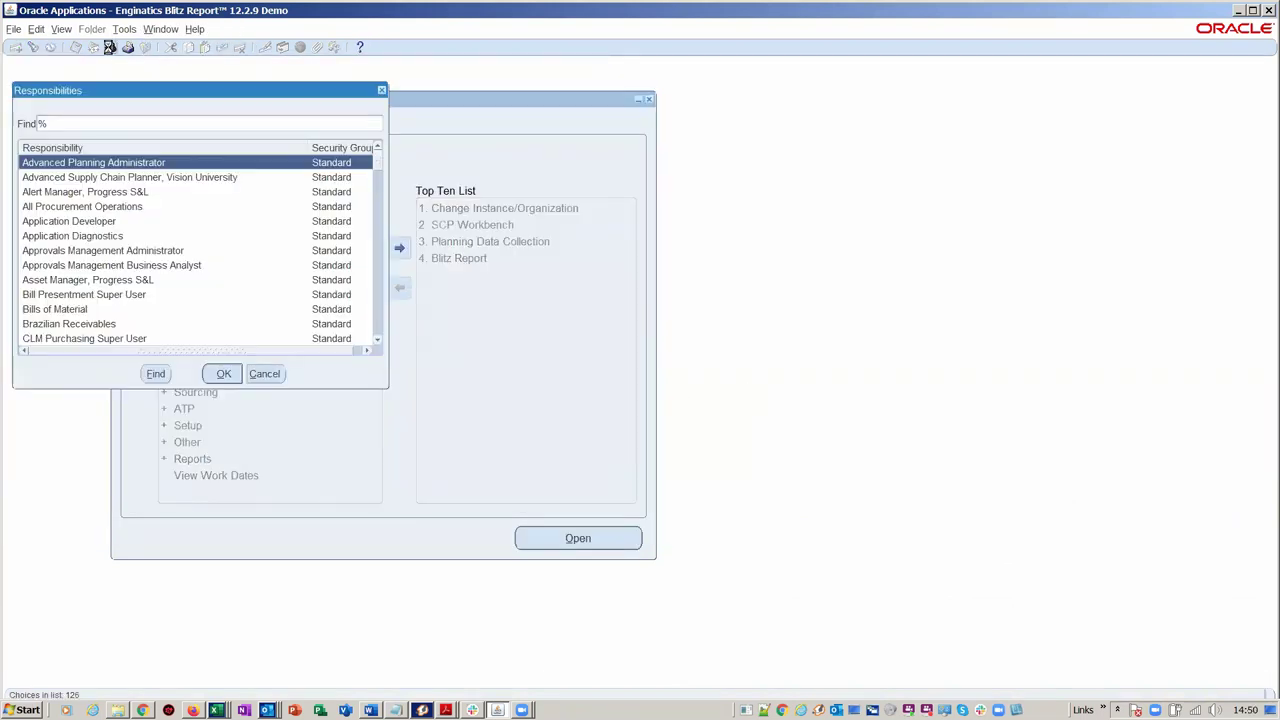
pyautogui.write('s')
pyautogui.doubleClick(118, 221)
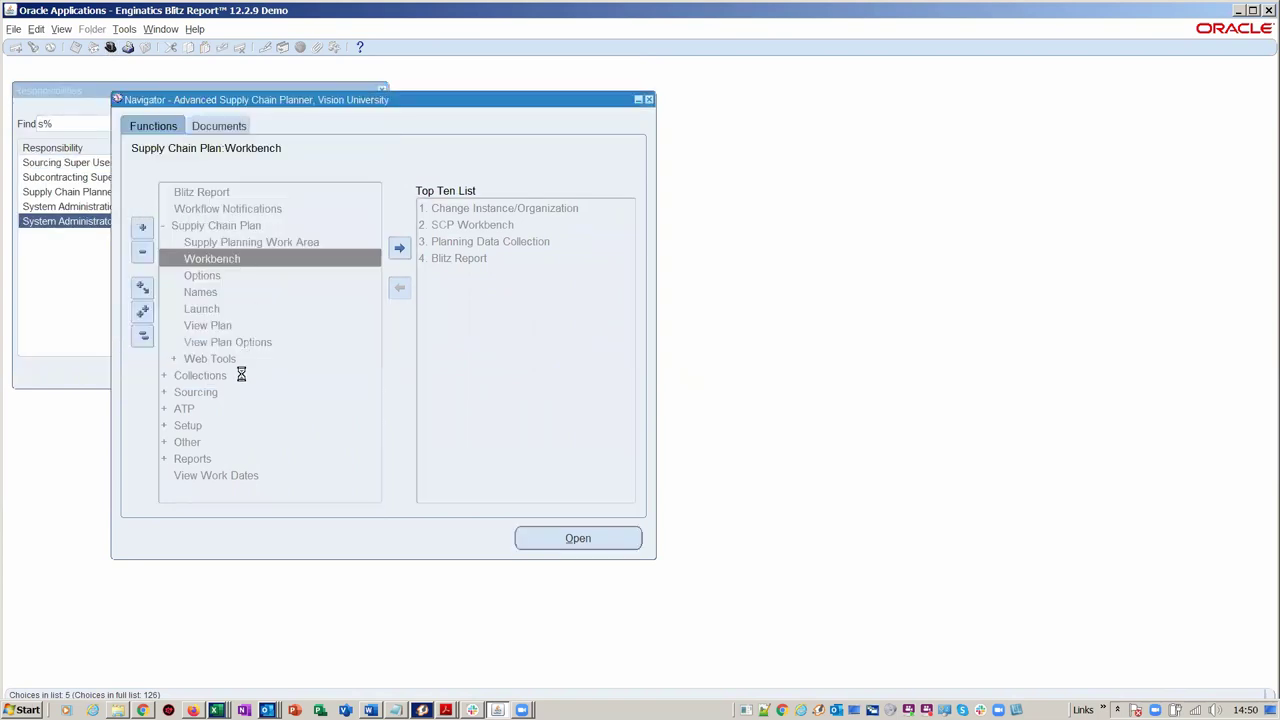
# Expand the Security functions down through AuditTrail to Audit Trail Reporting to view the standard audit options
pyautogui.doubleClick(212, 358)
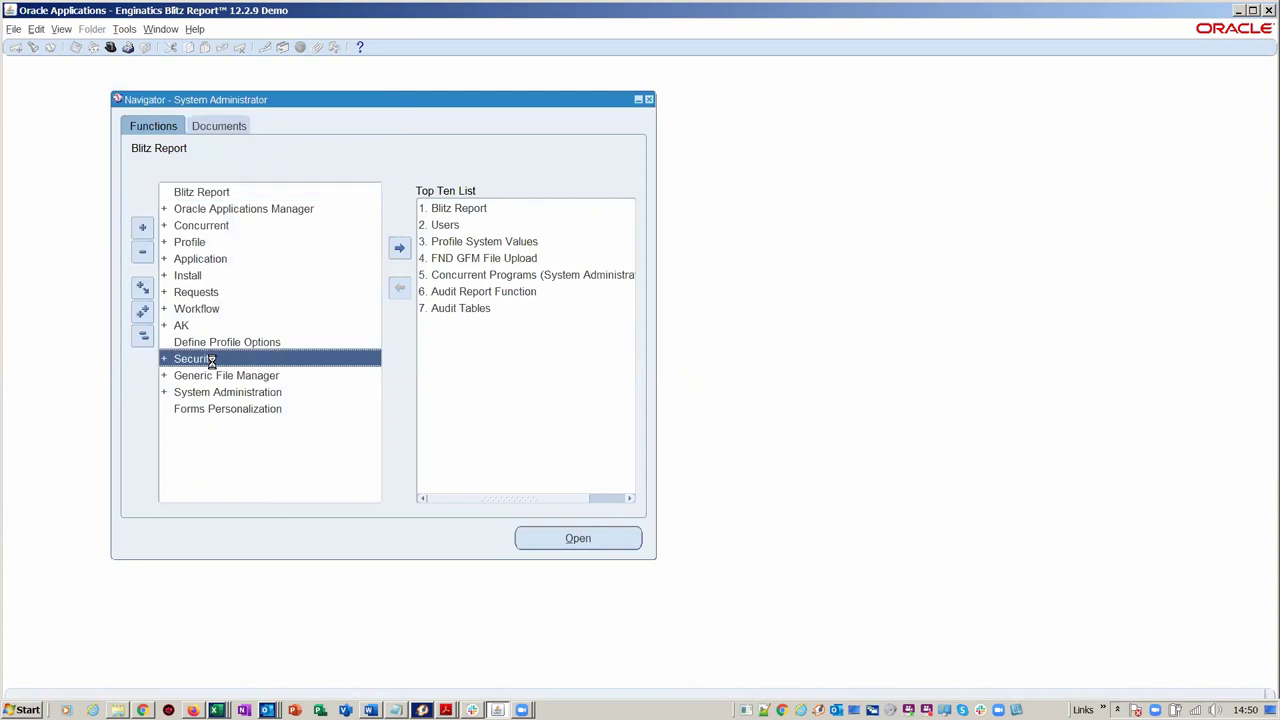
pyautogui.click(228, 425)
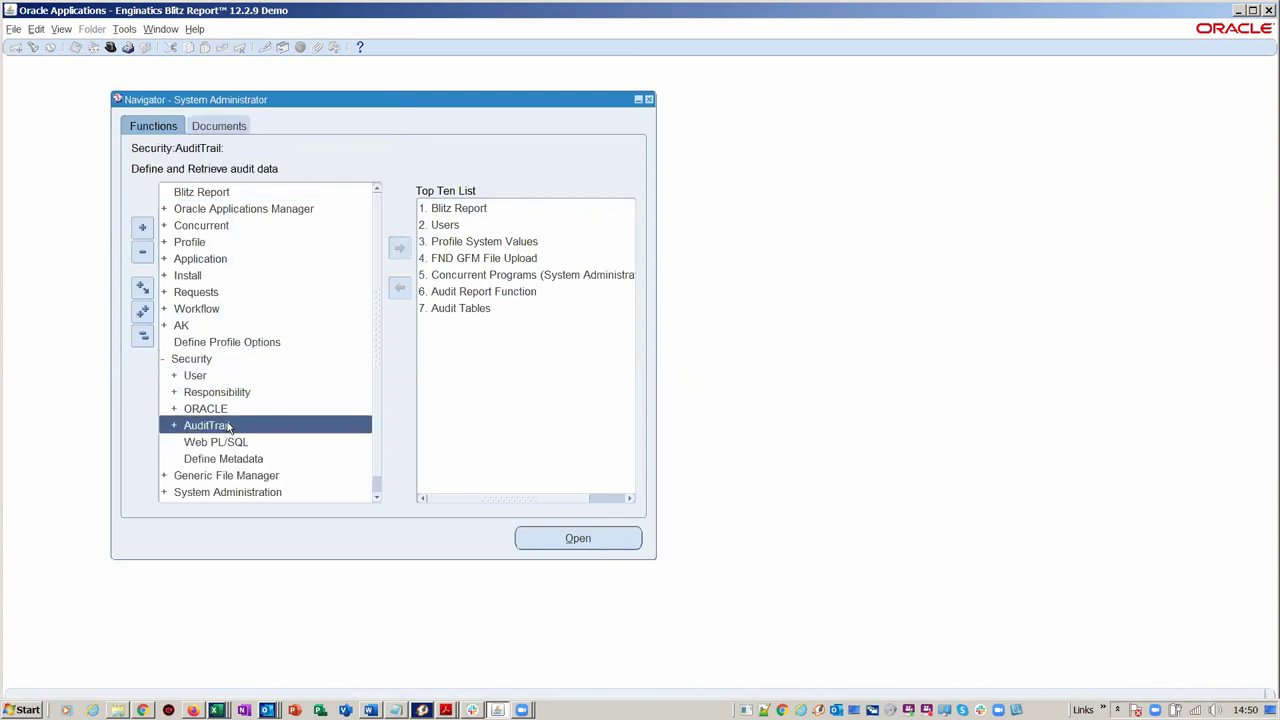
pyautogui.doubleClick(228, 425)
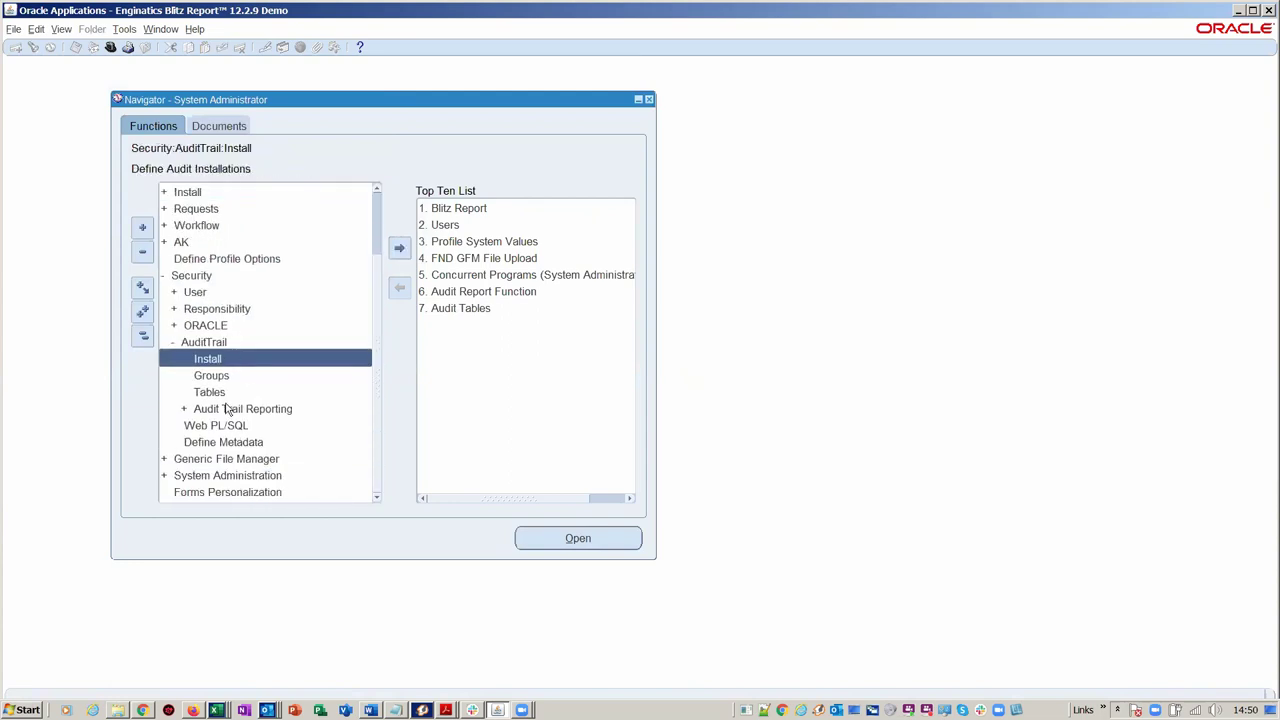
pyautogui.doubleClick(229, 411)
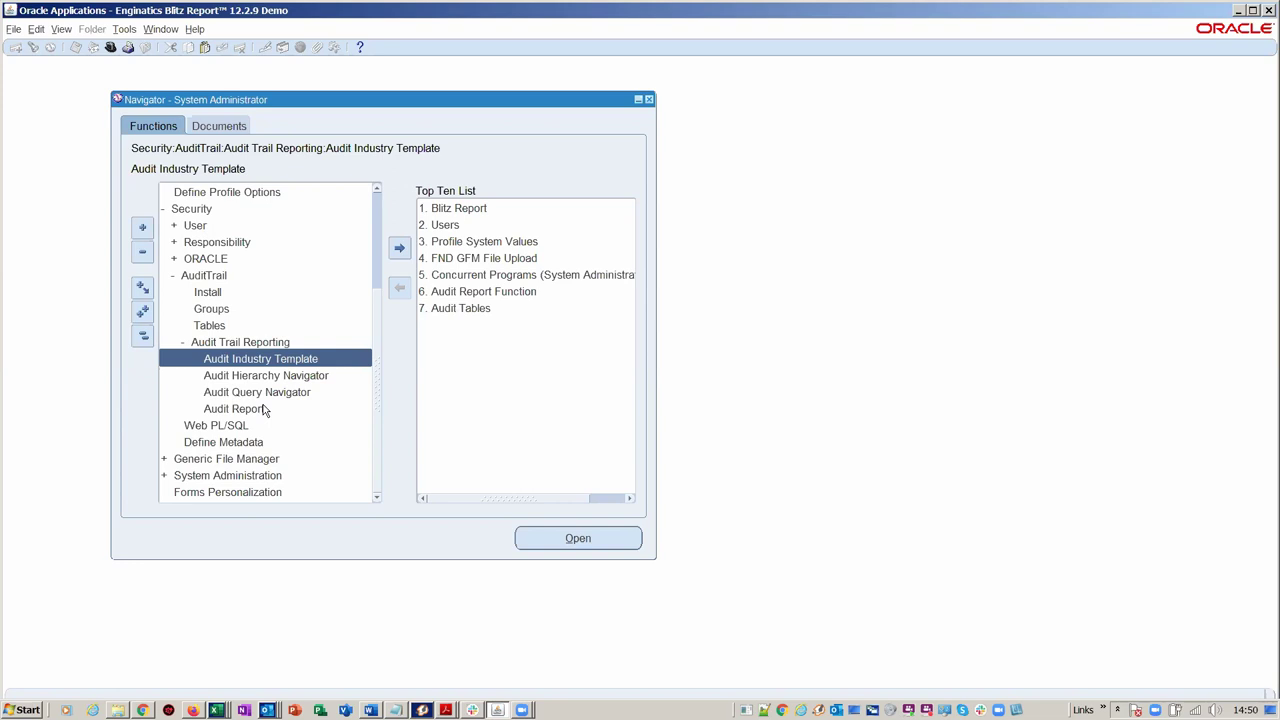
# Open Blitz Report and list the reports in the Toolkit - DBA category
pyautogui.click(443, 210)
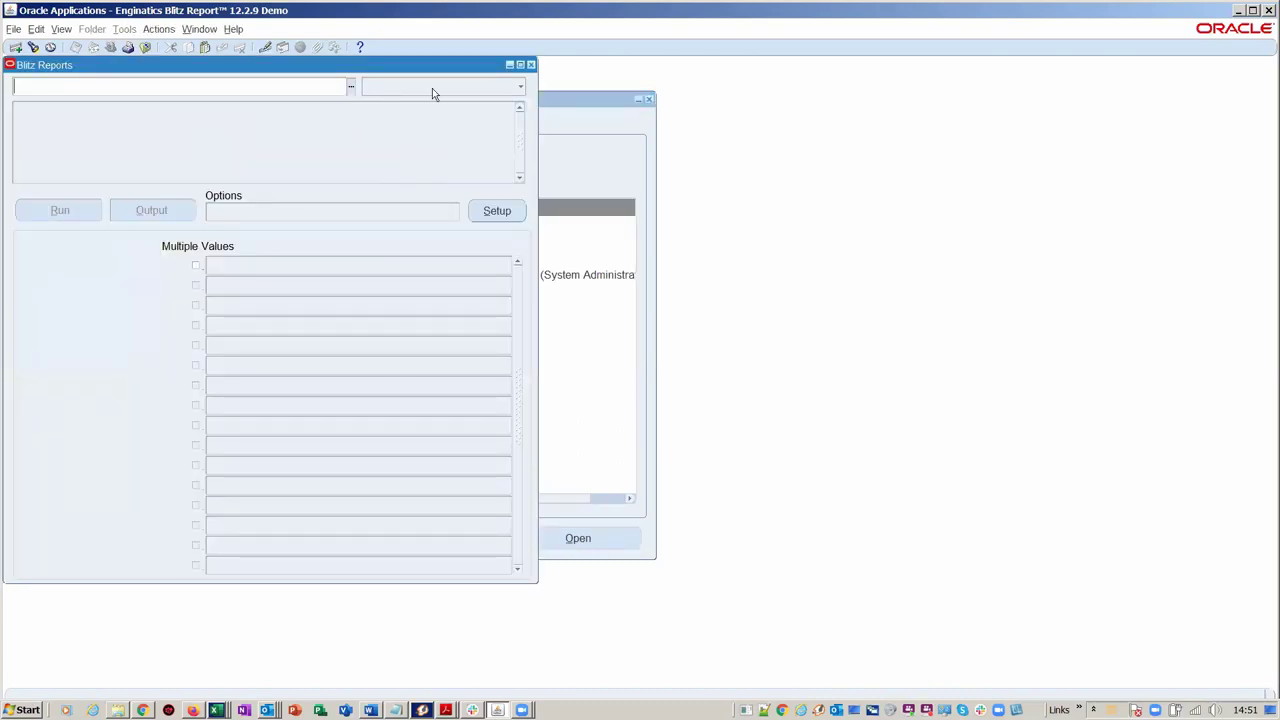
pyautogui.click(437, 89)
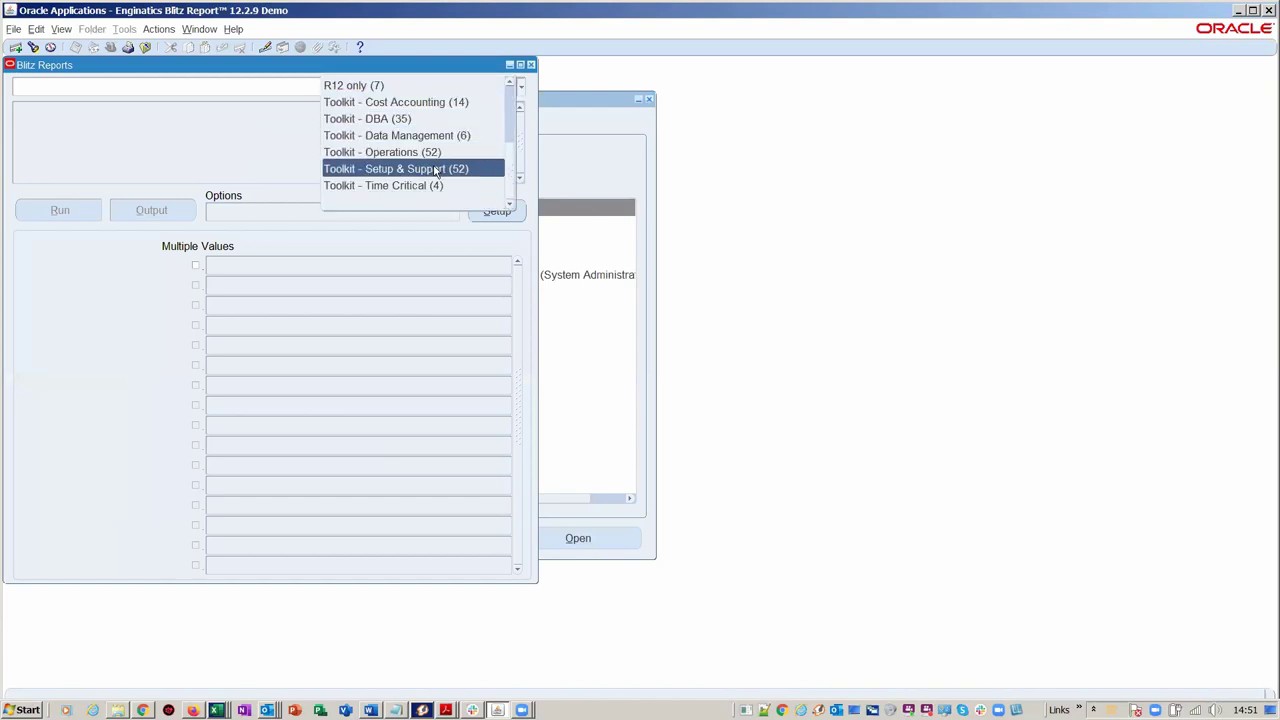
pyautogui.click(436, 120)
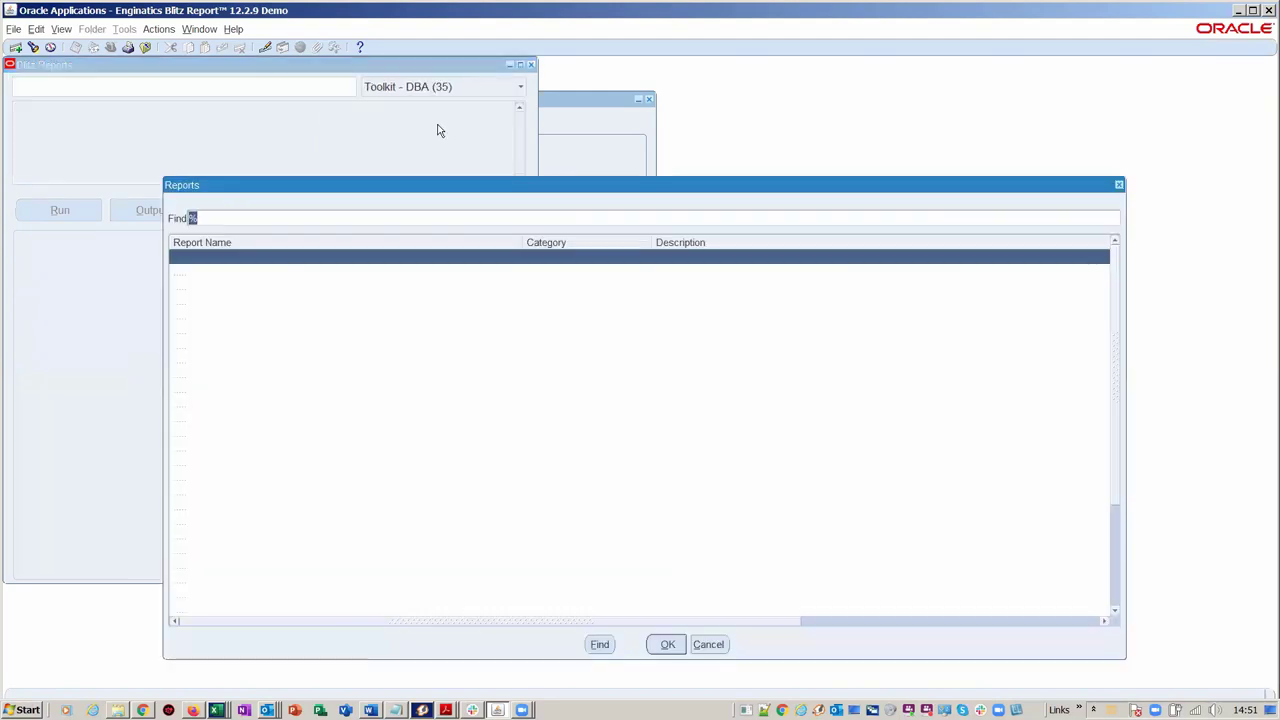
pyautogui.moveTo(428, 182); pyautogui.dragTo(479, 107)
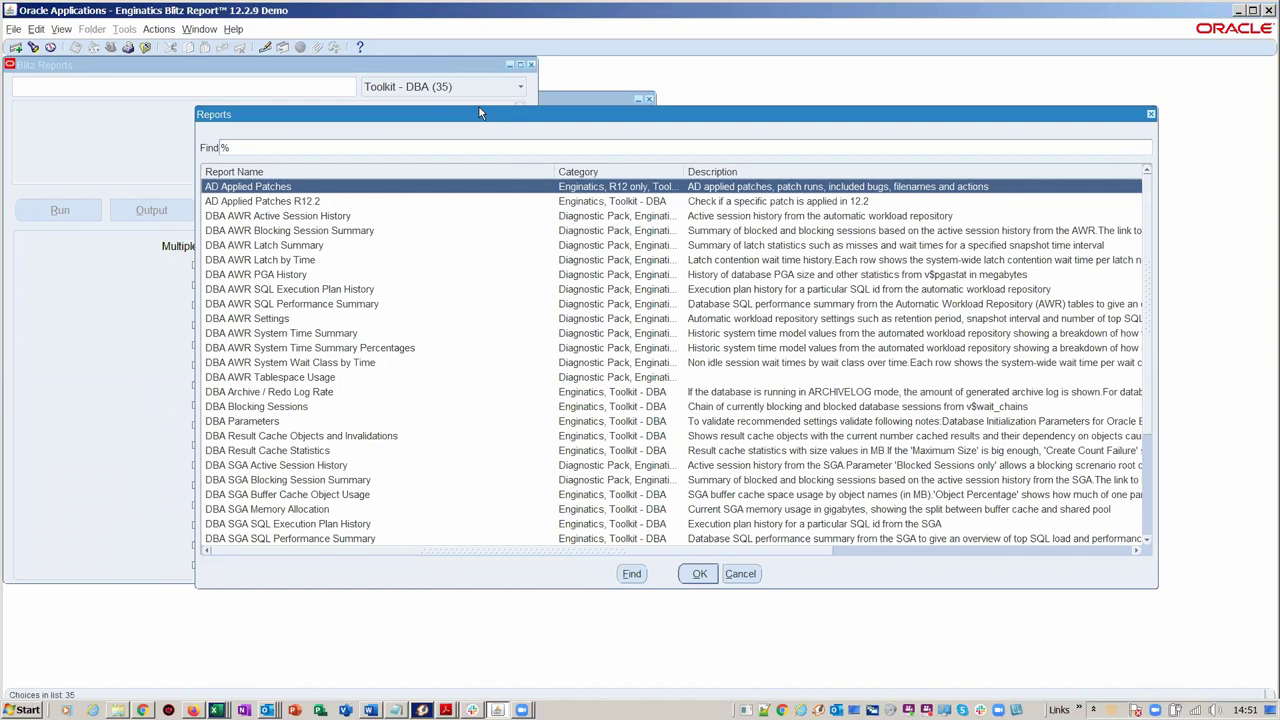
# Review the DBA AWR report descriptions, load DBA AWR SQL Performance Summary, and go to its Package Name parameter
pyautogui.click(339, 242)
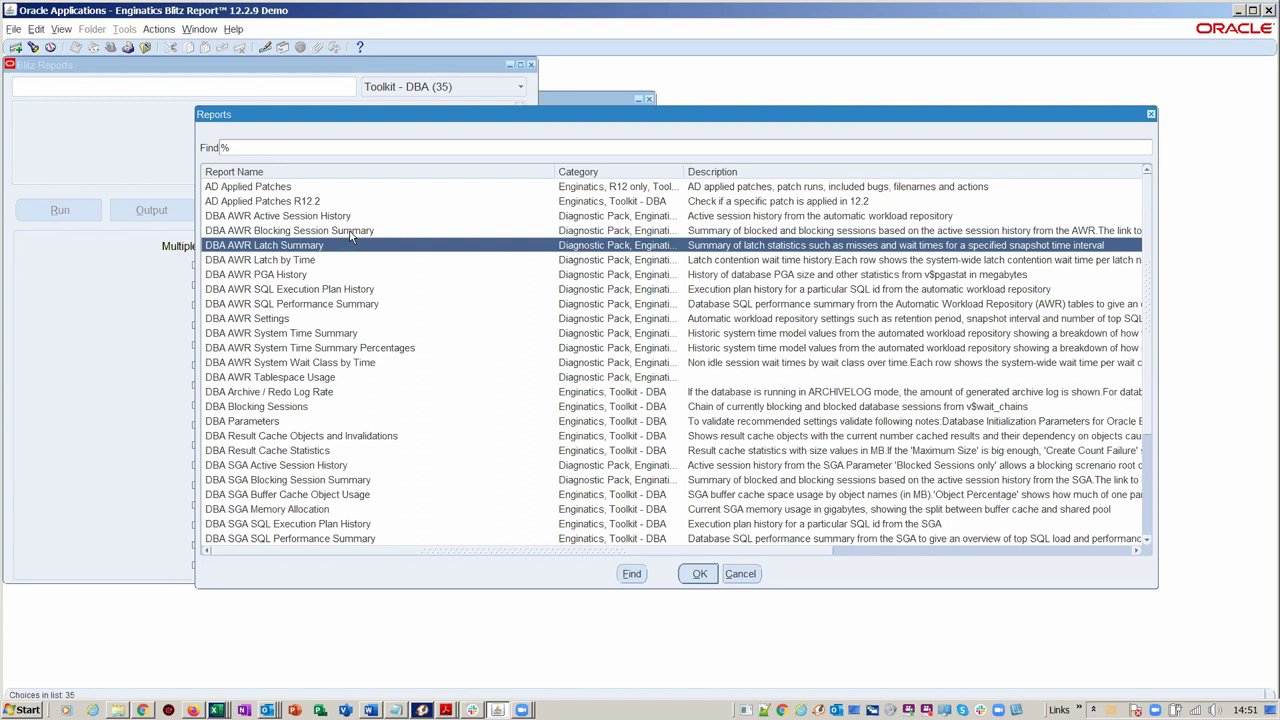
pyautogui.click(350, 306)
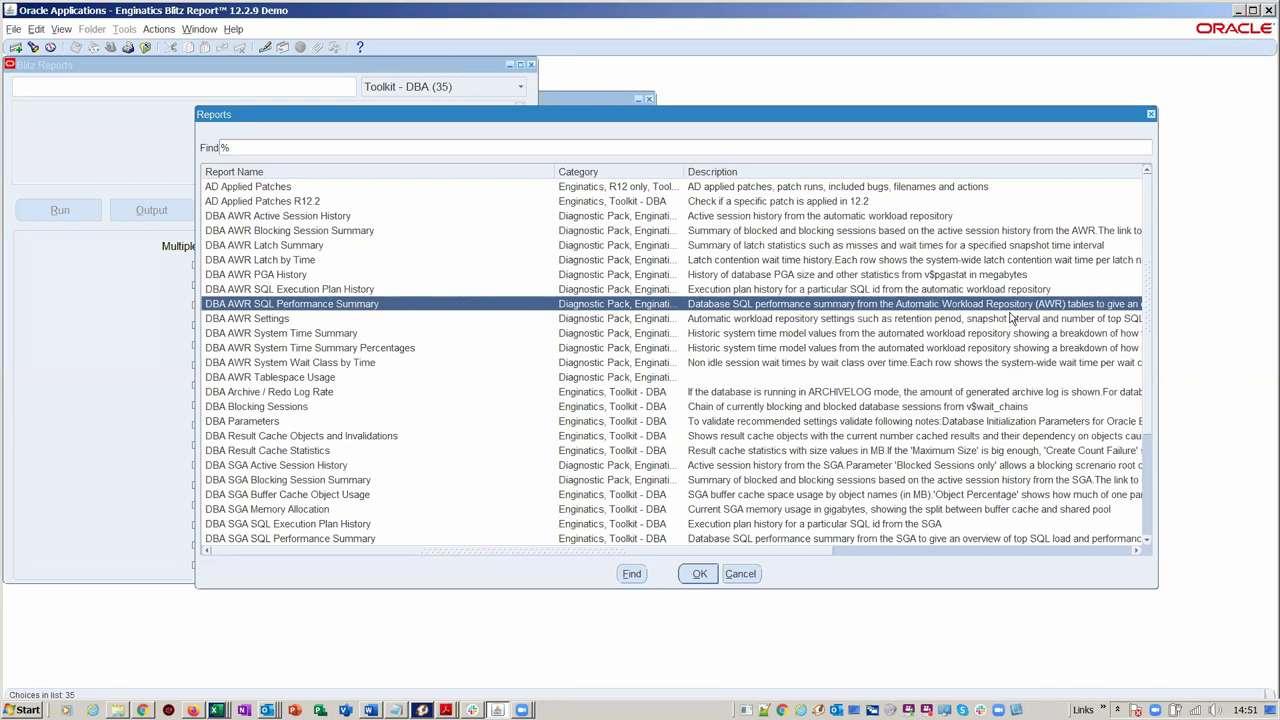
pyautogui.doubleClick(298, 304)
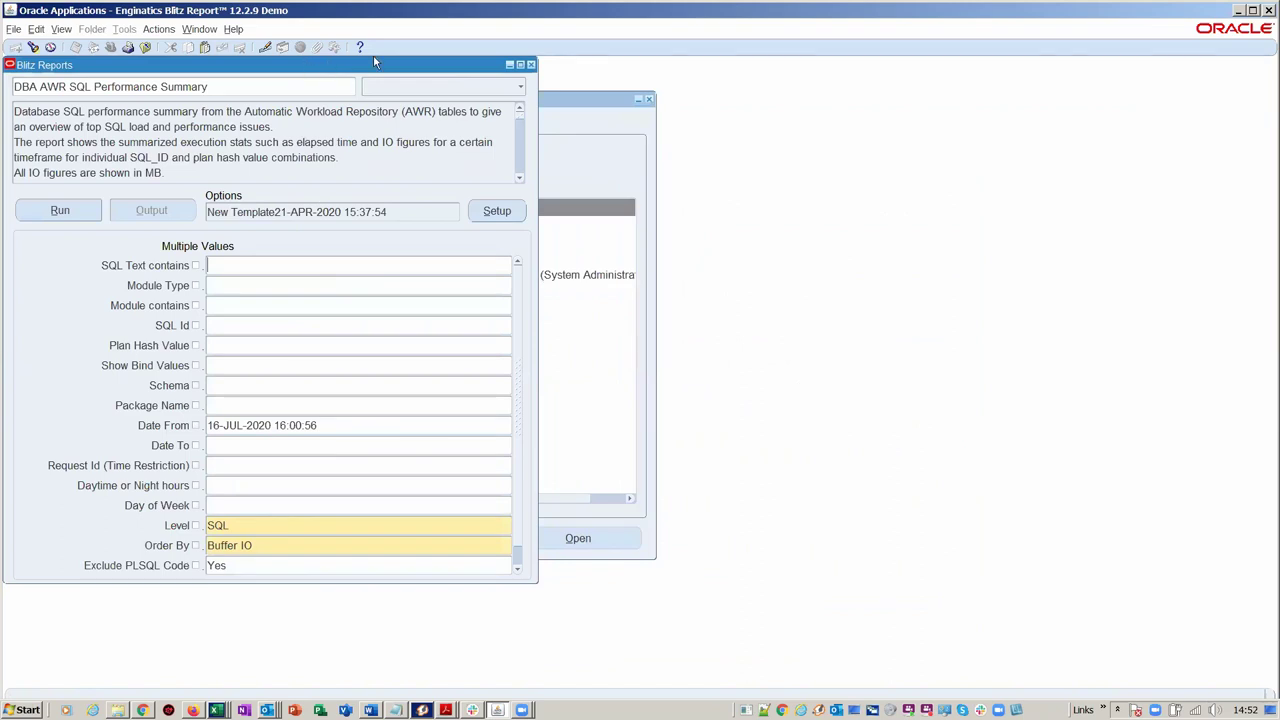
pyautogui.moveTo(375, 62); pyautogui.dragTo(598, 57)
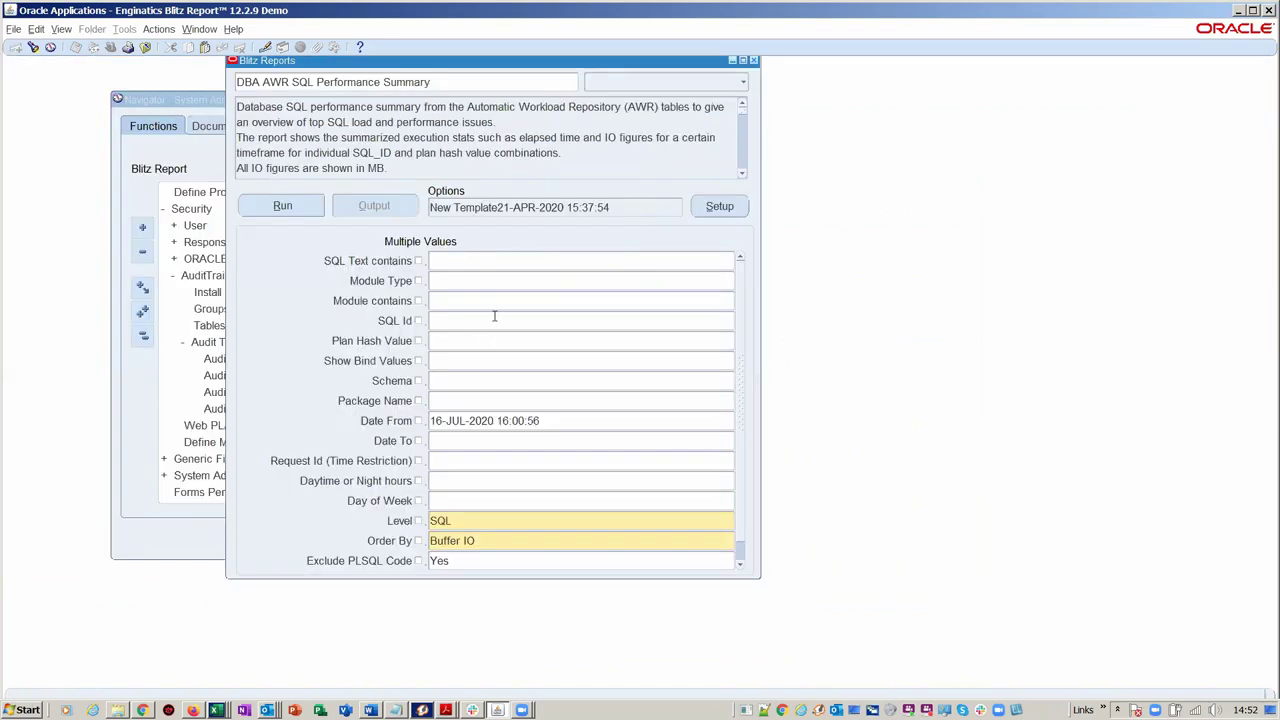
pyautogui.click(494, 397)
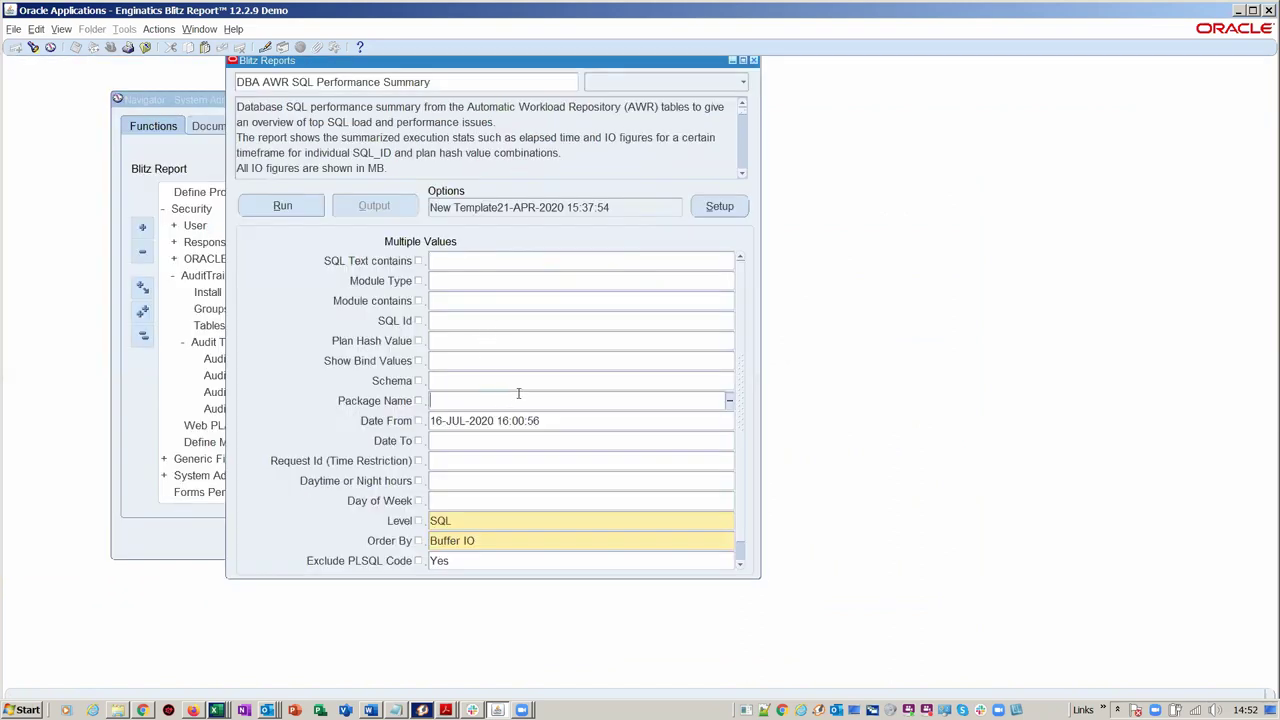